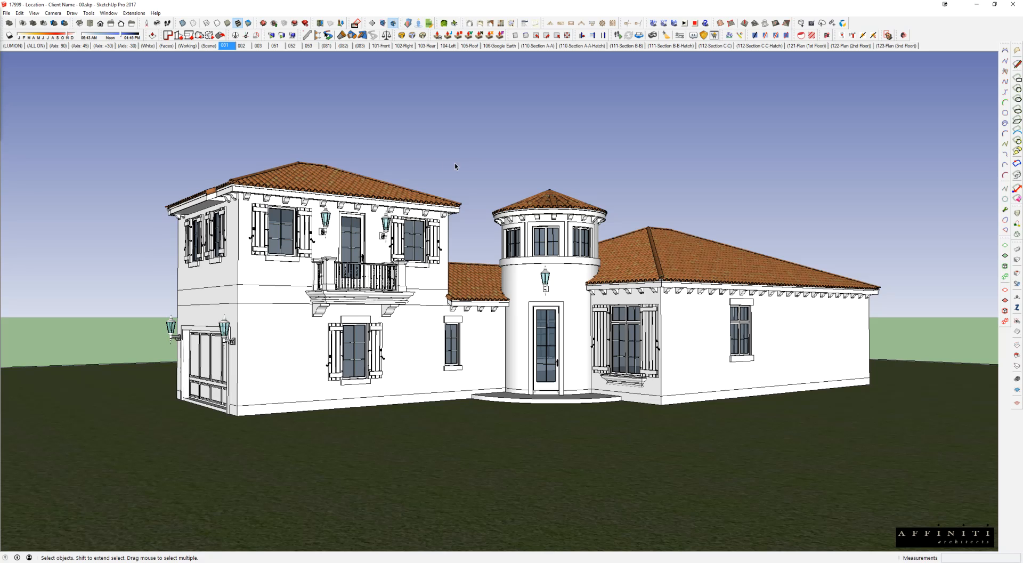
# Select the house group and choose the Cladding_Siding_White material from the ~Basic Material Set collection
pyautogui.click(680, 315)
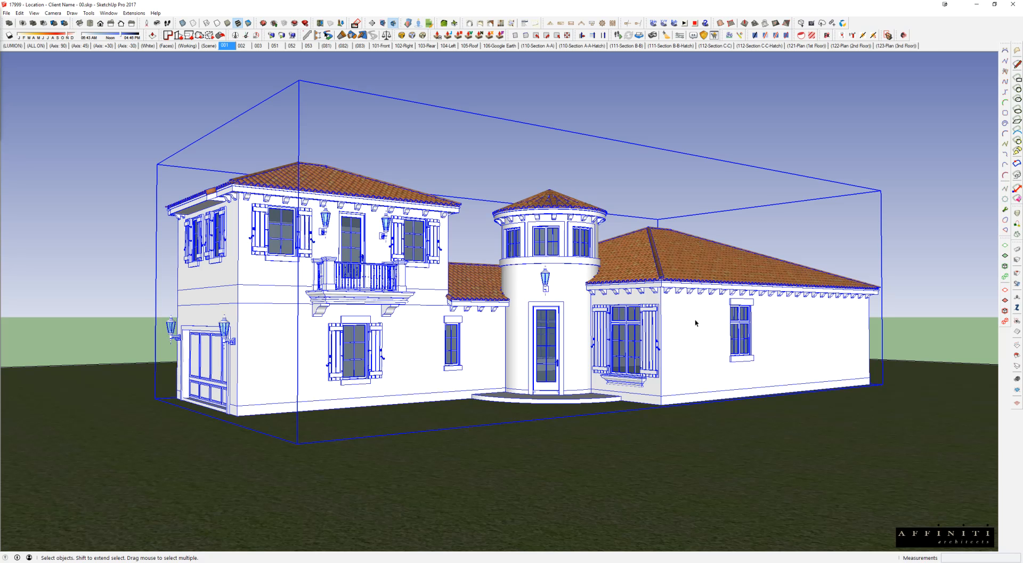
pyautogui.moveTo(1022, 100); pyautogui.dragTo(730, 86)
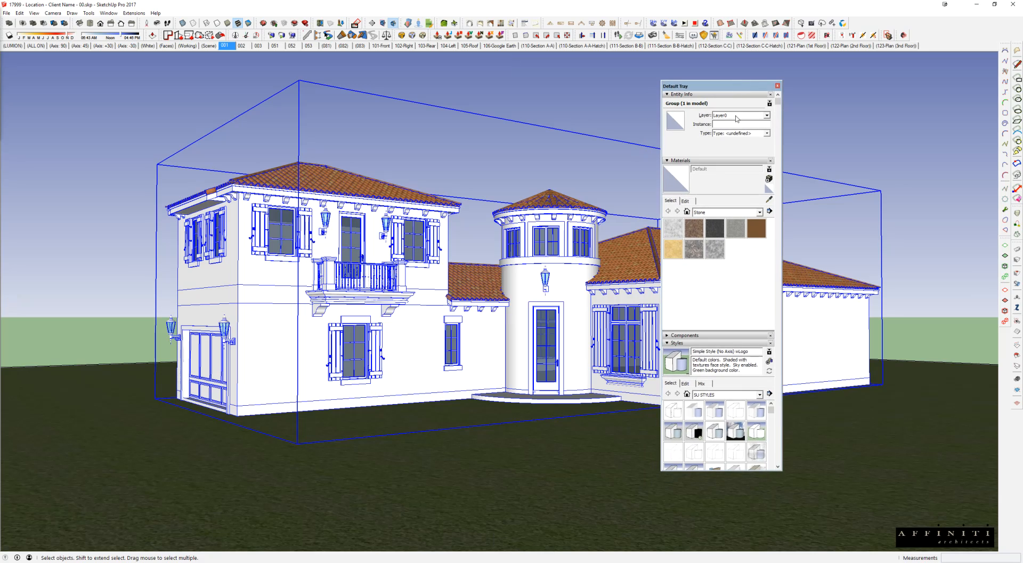
pyautogui.click(712, 214)
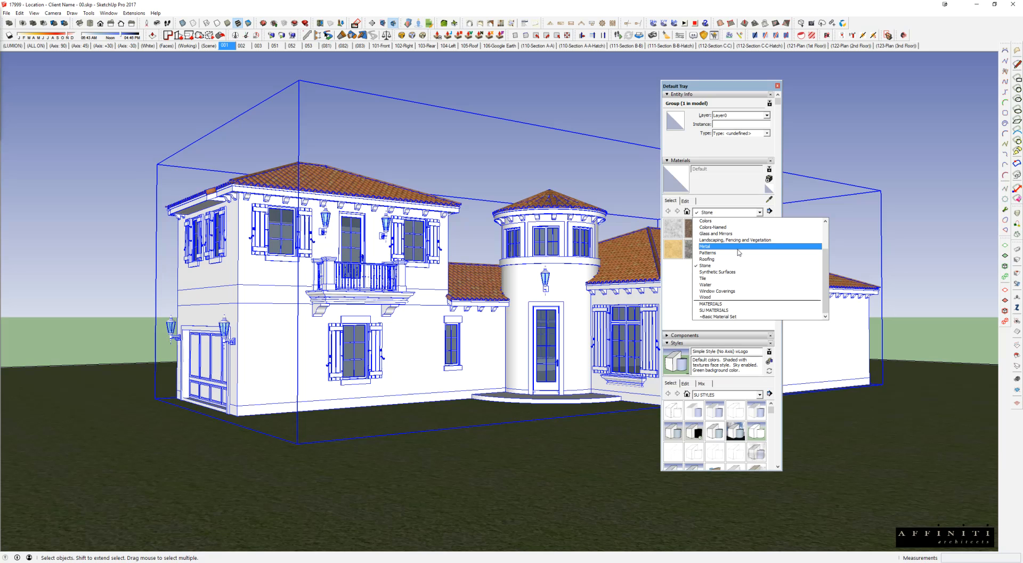
pyautogui.click(720, 317)
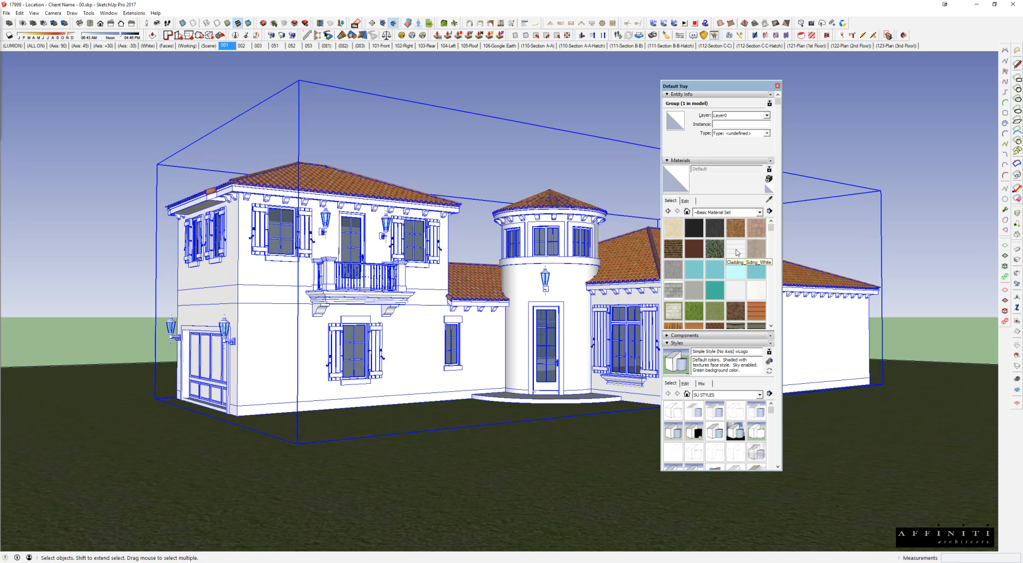
pyautogui.click(738, 253)
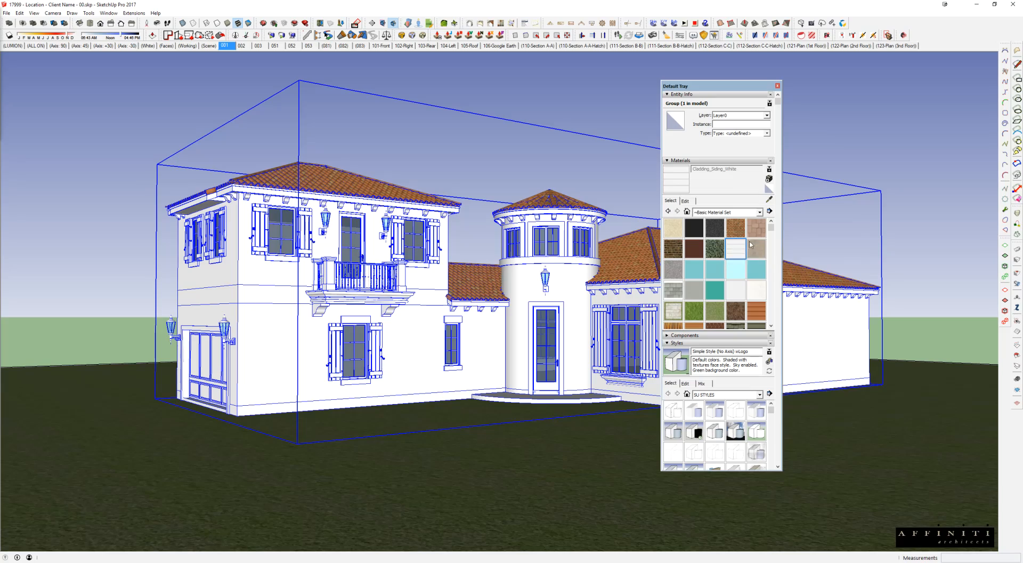
# Paint the lower front and garage-side wall faces of the two-storey wing with the Cladding_Siding_White texture
pyautogui.scroll(4, 270, 336)
pyautogui.press('space')
pyautogui.scroll(-2, 340, 320)
pyautogui.scroll(2, 291, 317)
pyautogui.tripleClick(291, 315)
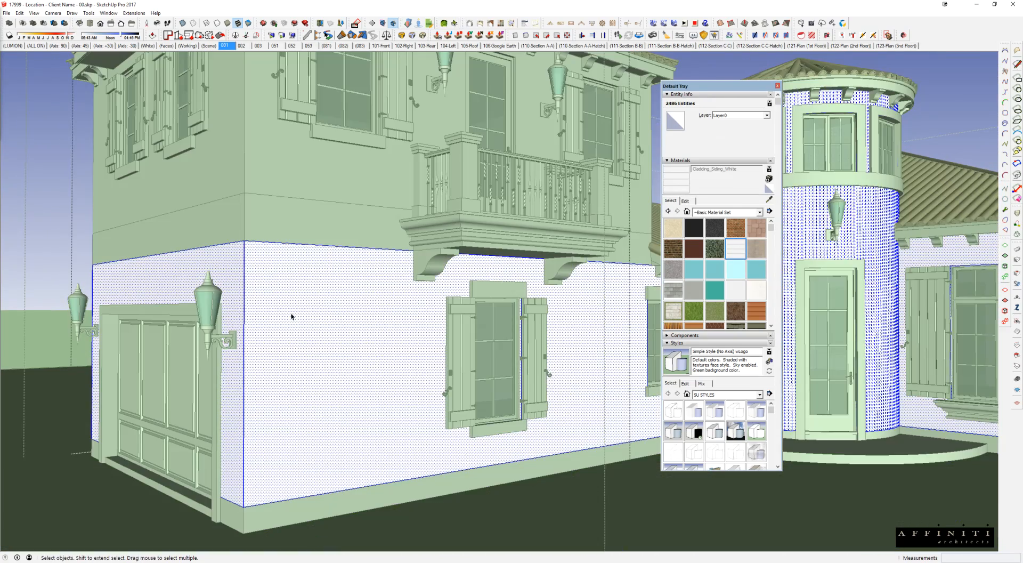
pyautogui.press('h')
pyautogui.scroll(-3, 318, 301)
pyautogui.click(319, 301)
pyautogui.press('b')
pyautogui.click(326, 288)
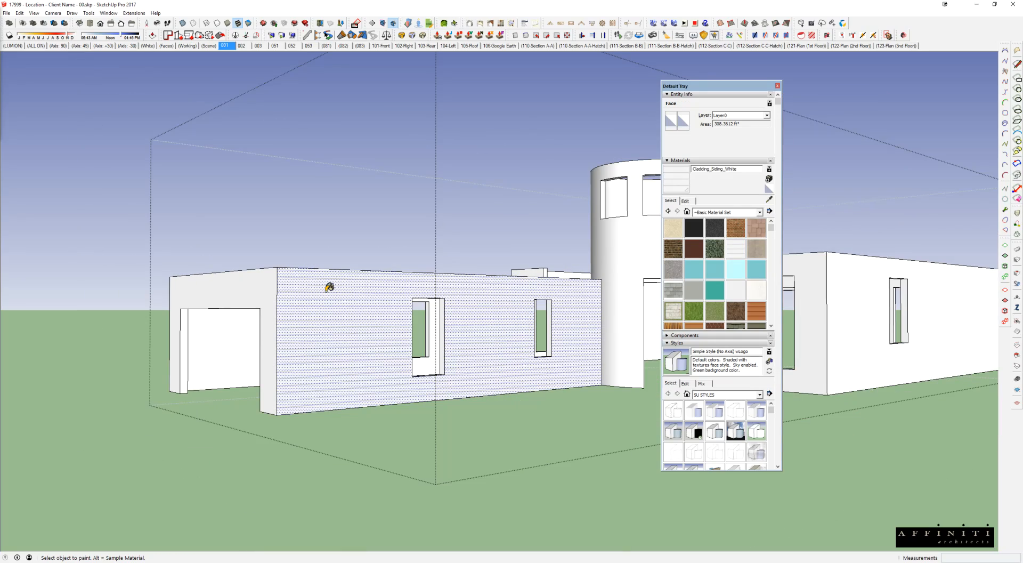
pyautogui.click(256, 282)
pyautogui.press('space')
pyautogui.press('Escape')
pyautogui.scroll(6, 313, 308)
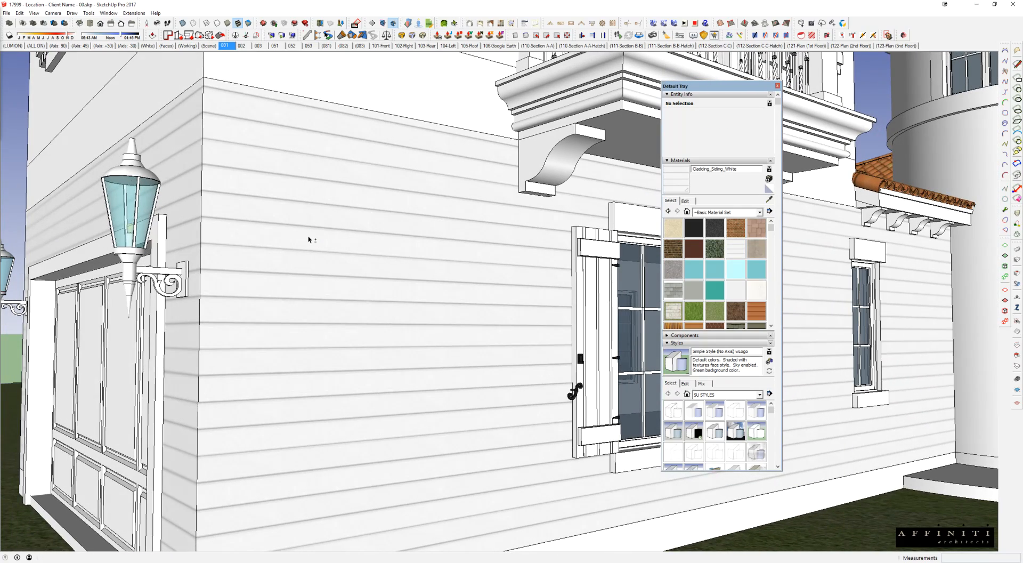
pyautogui.scroll(-8, 319, 287)
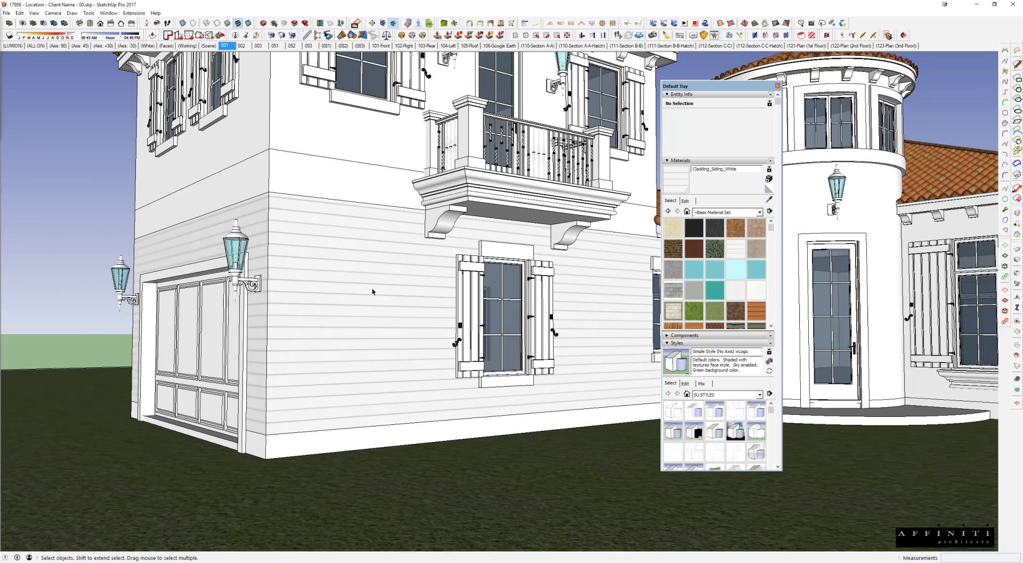
# Delete the Cladding_Siding_White material from the model's materials and replace its use with the default material
pyautogui.moveTo(714, 86); pyautogui.dragTo(821, 106)
pyautogui.moveTo(477, 170); pyautogui.dragTo(351, 243, button='middle')
pyautogui.scroll(-3, 422, 218)
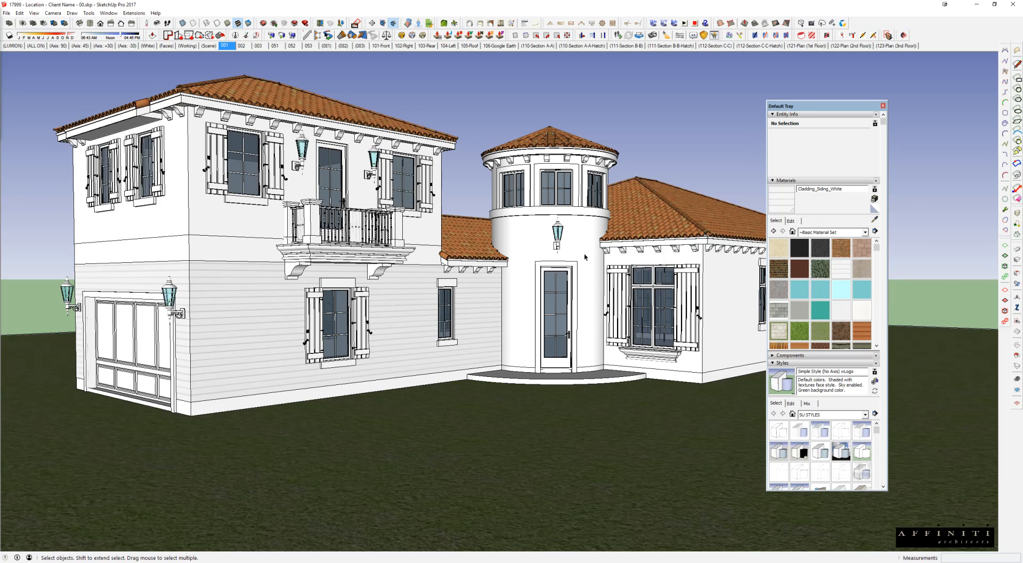
pyautogui.click(793, 230)
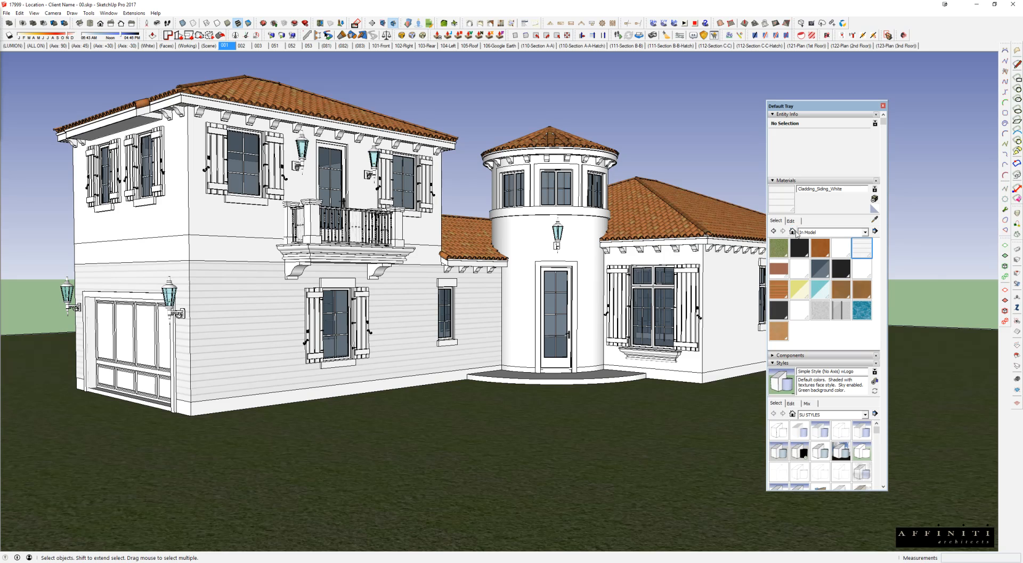
pyautogui.rightClick(856, 250)
pyautogui.click(873, 254)
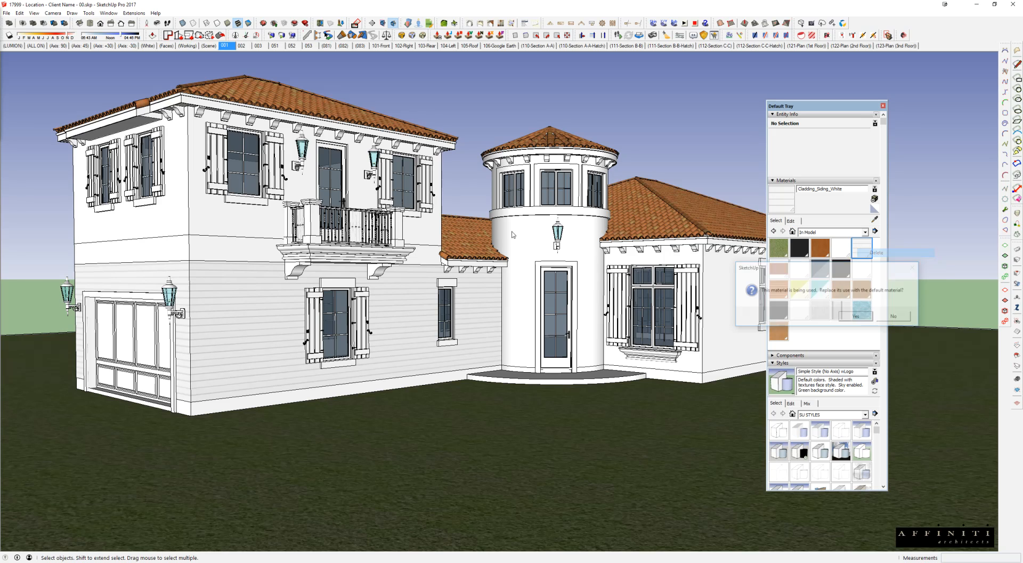
pyautogui.click(856, 315)
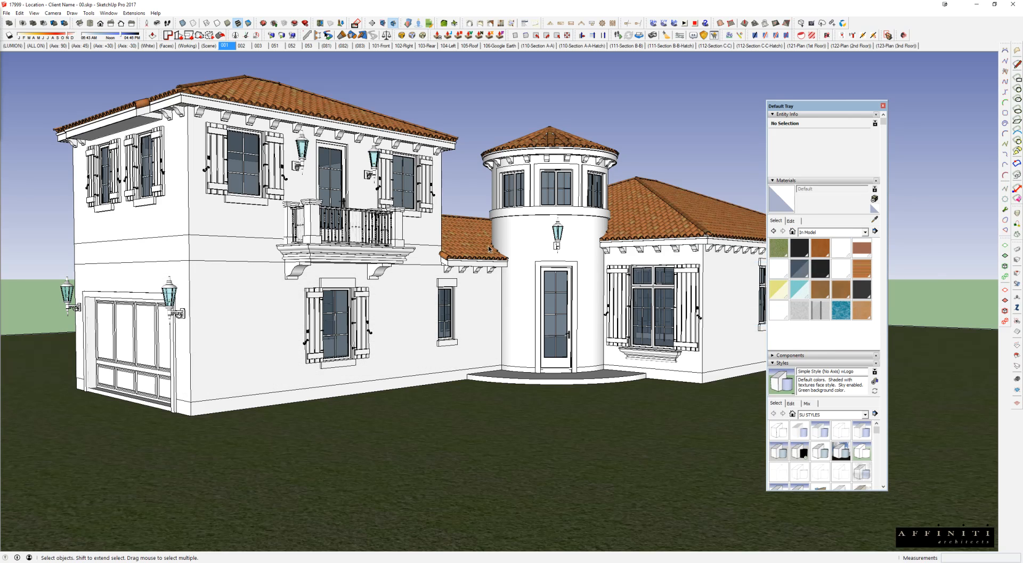
pyautogui.moveTo(488, 245); pyautogui.dragTo(496, 241, button='middle')
pyautogui.moveTo(838, 108); pyautogui.dragTo(1022, 109)
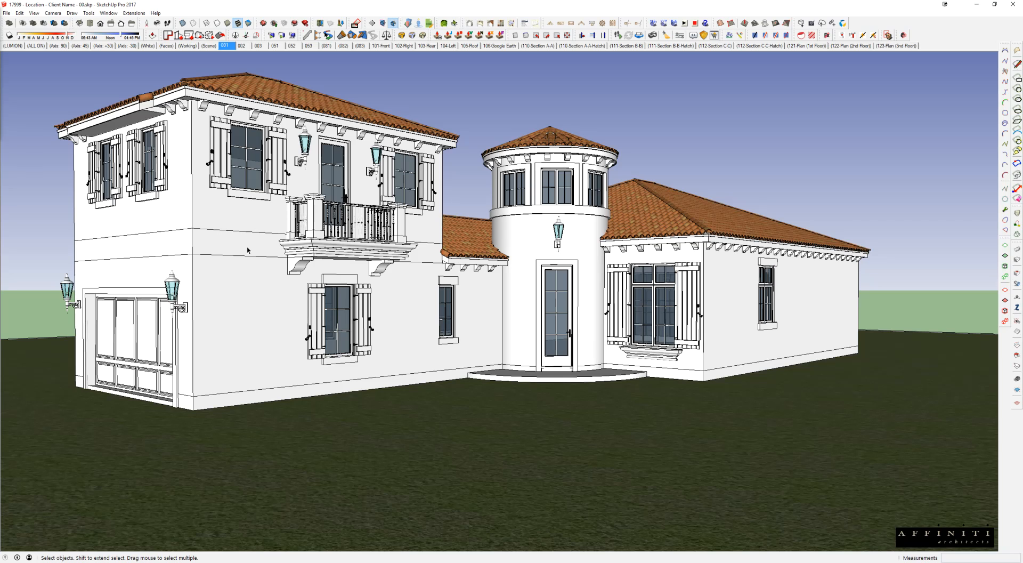
# Switch to the Blocks - Elevations - Siding.skp model and bring its siding and shingle blocks into view
pyautogui.moveTo(249, 249); pyautogui.dragTo(257, 273, button='middle')
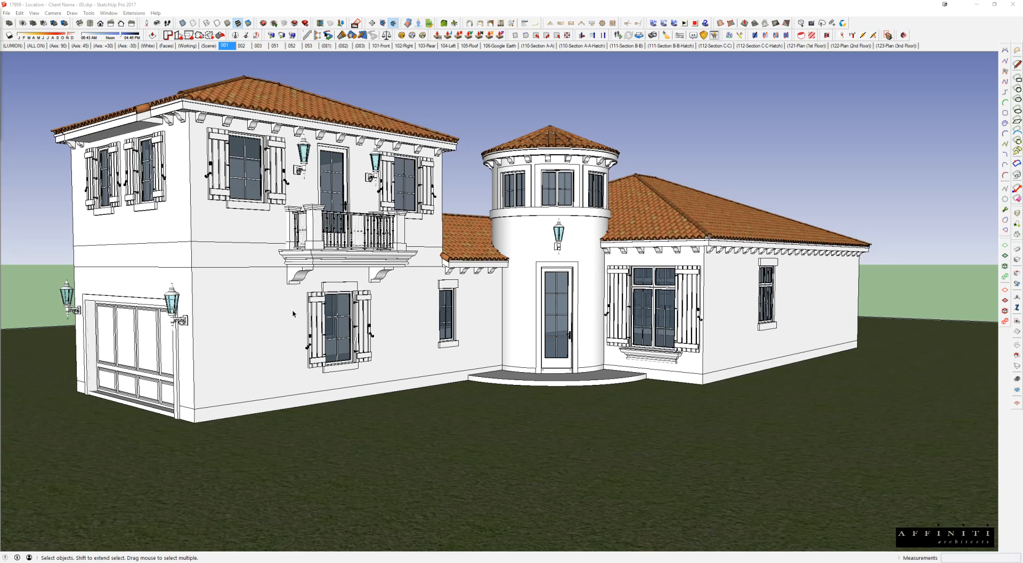
pyautogui.keyDown('shift'); pyautogui.moveTo(299, 318); pyautogui.dragTo(326, 315, button='middle'); pyautogui.keyUp('shift')
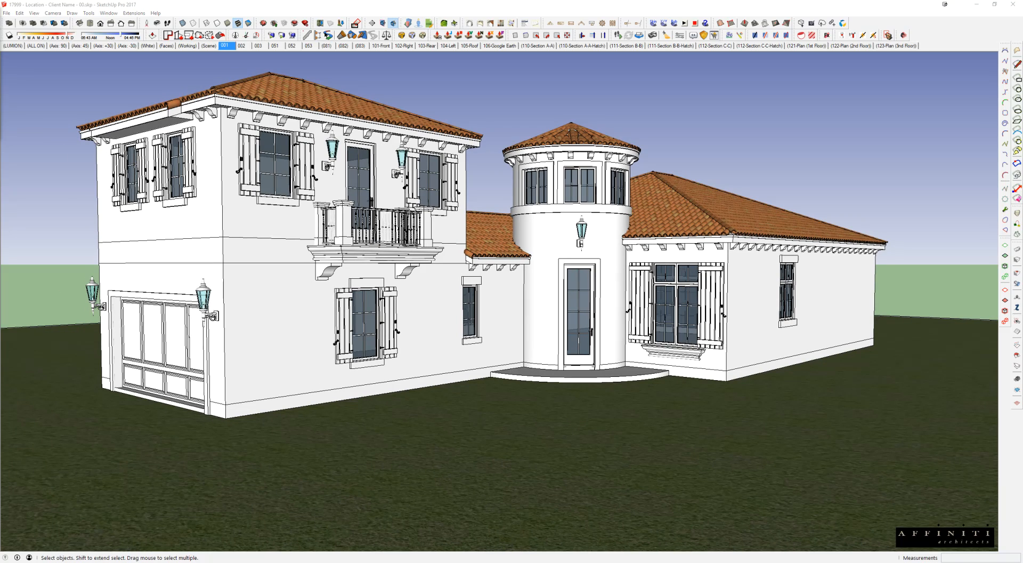
pyautogui.moveTo(273, 560)
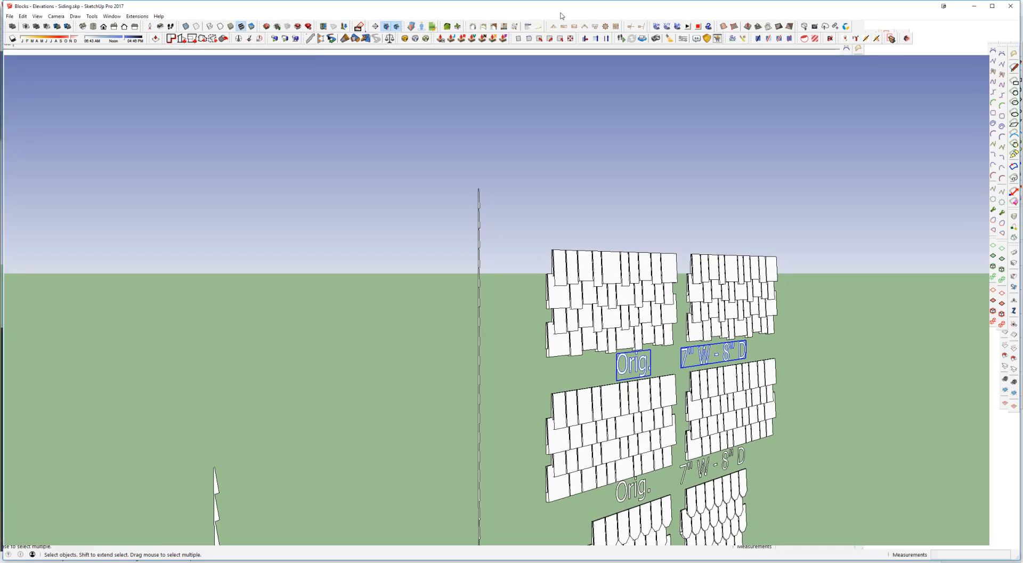
pyautogui.scroll(-5, 589, 192)
pyautogui.scroll(3, 590, 192)
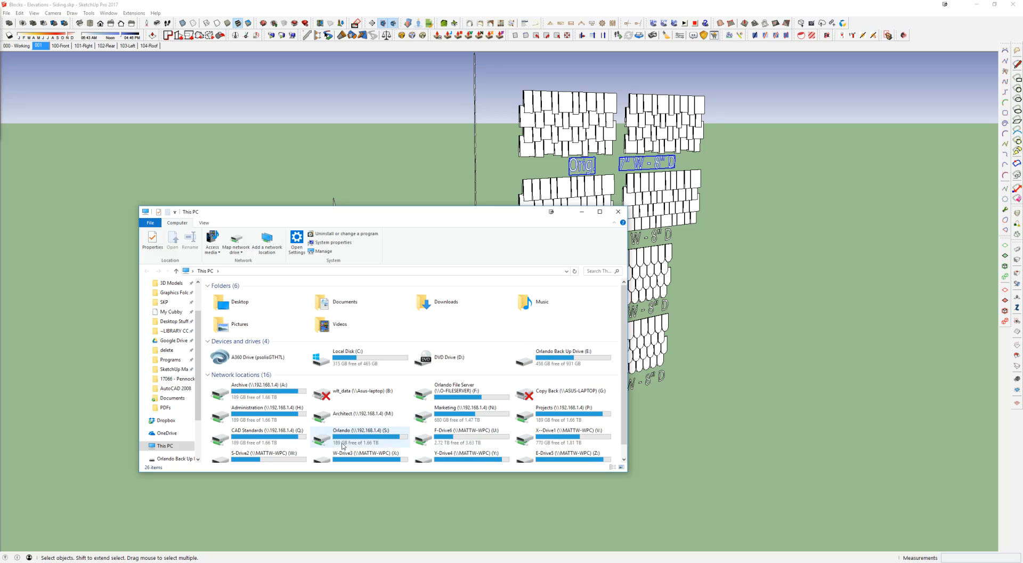
# In File Explorer, locate Blocks - Elevations - Siding.skp under Library - SketchUp > ~LIBRARY COLLECTIONS on the Architect (M:) drive, then return to the model
pyautogui.click(352, 414)
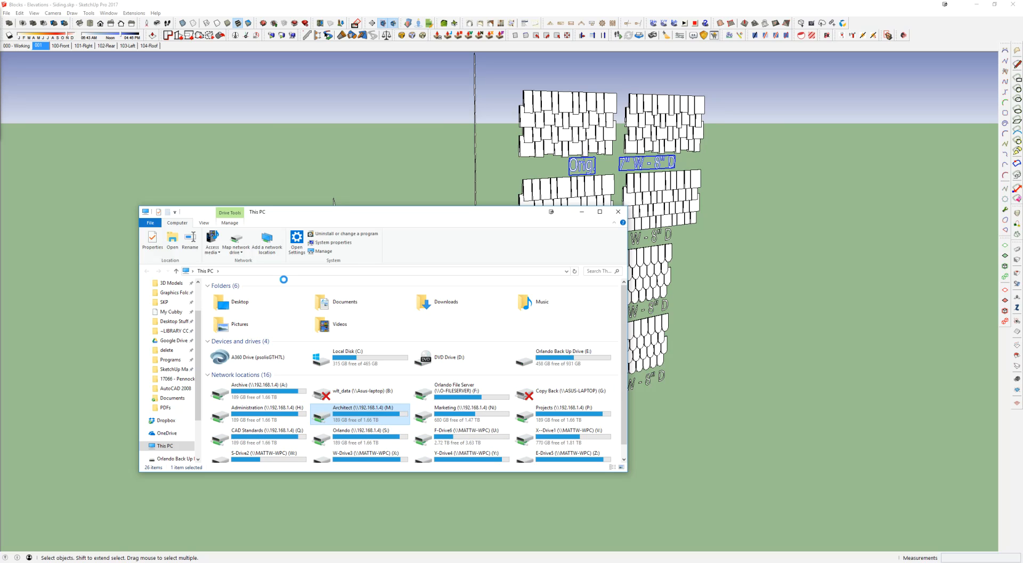
pyautogui.doubleClick(235, 385)
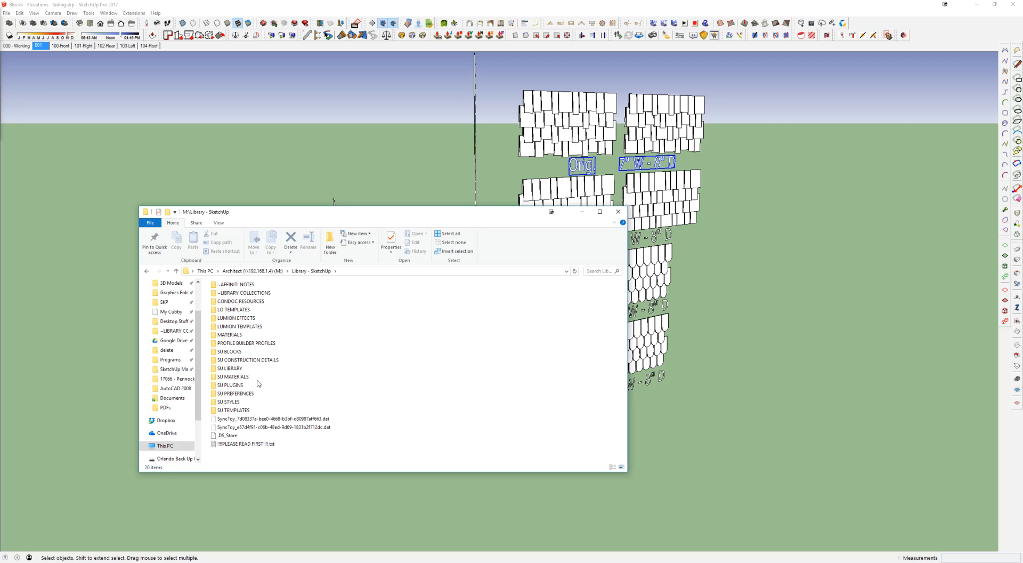
pyautogui.doubleClick(240, 292)
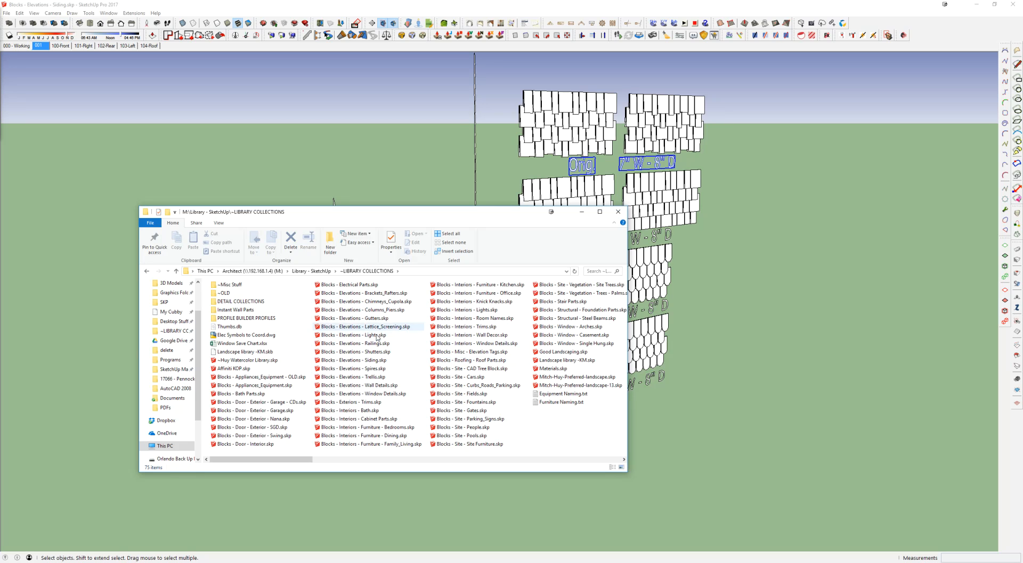
pyautogui.click(367, 361)
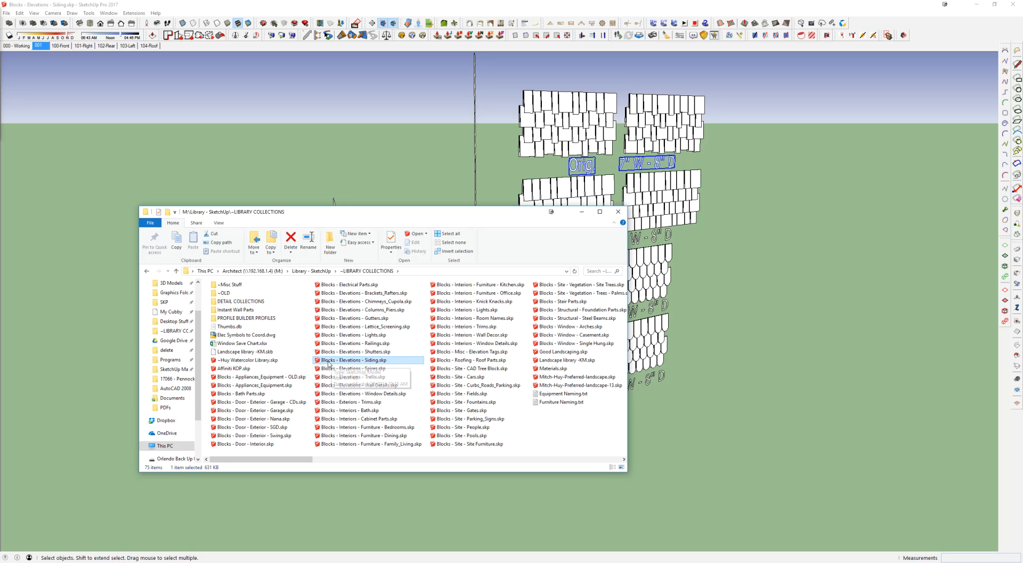
pyautogui.moveTo(485, 217); pyautogui.dragTo(15, 219)
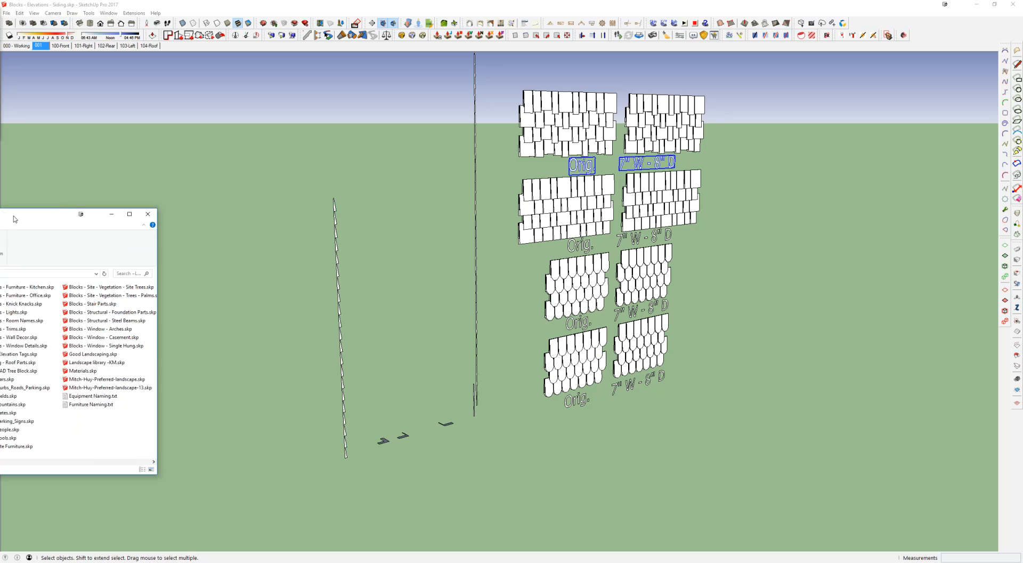
pyautogui.hotkey('alt', 'Tab')
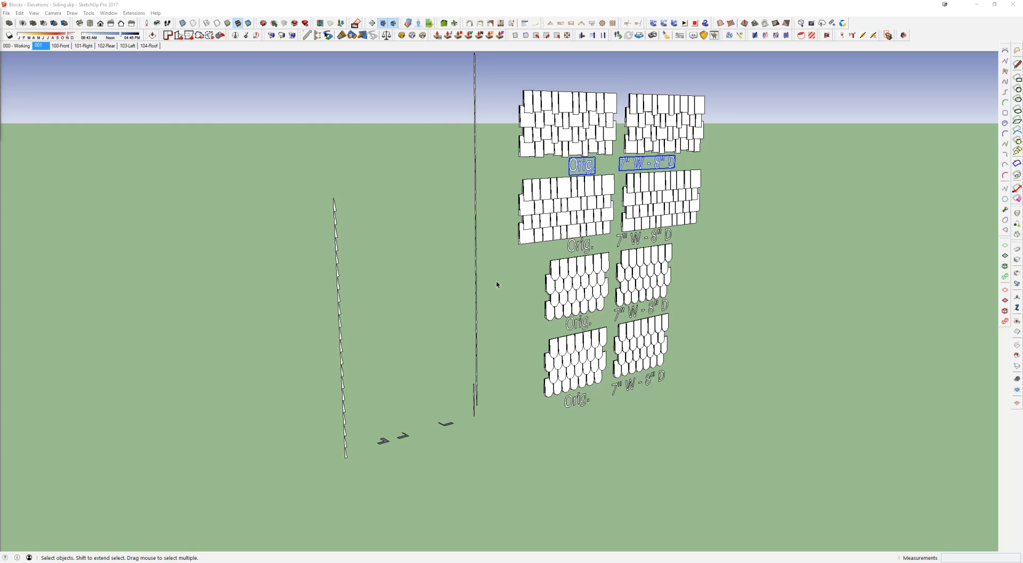
# Select the long lap siding profile and examine its stepped cross-section up close
pyautogui.scroll(8, 492, 292)
pyautogui.click(477, 351)
pyautogui.moveTo(478, 350); pyautogui.dragTo(322, 436, button='middle')
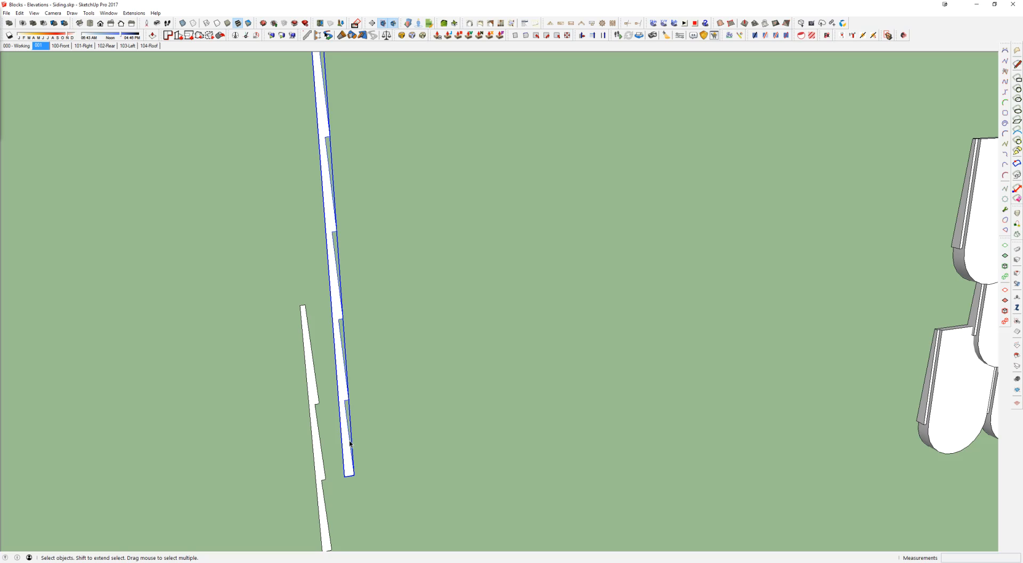
pyautogui.scroll(-3, 350, 443)
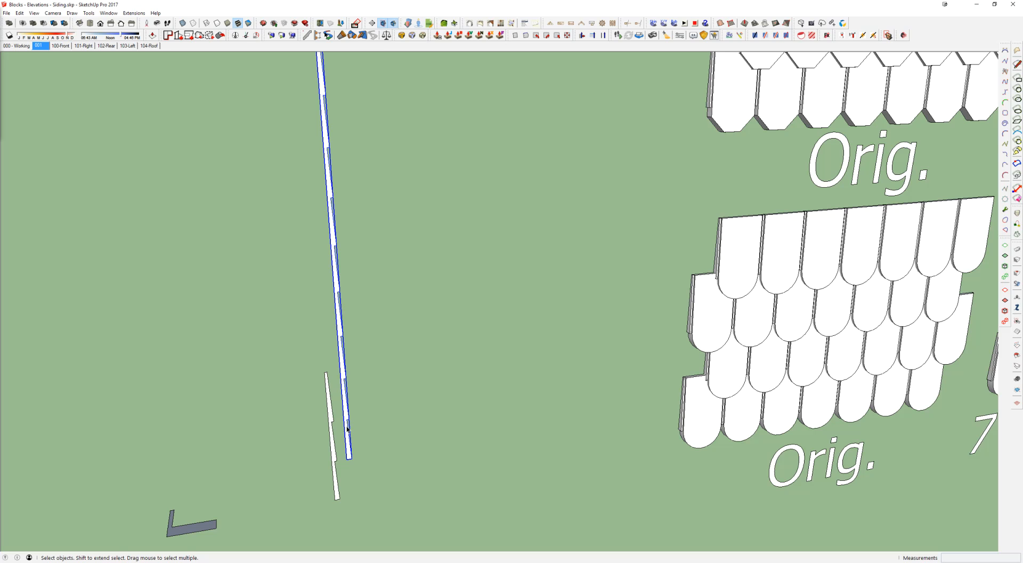
pyautogui.scroll(-4, 906, 316)
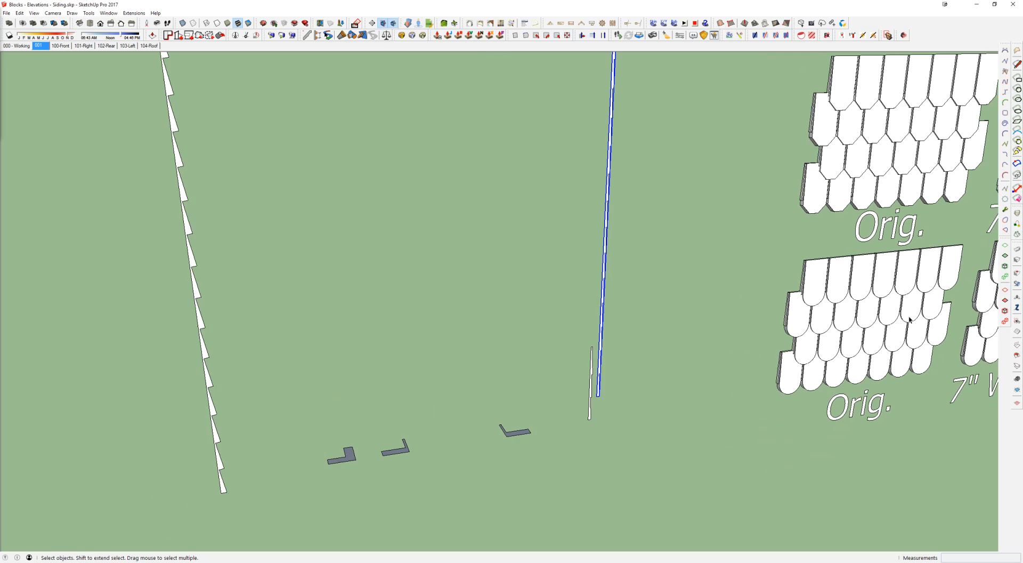
# Examine the shingle panels, comparing the Orig. versions with the 7" W - 8" D versions
pyautogui.keyDown('shift'); pyautogui.moveTo(899, 311); pyautogui.dragTo(458, 418, button='middle'); pyautogui.keyUp('shift')
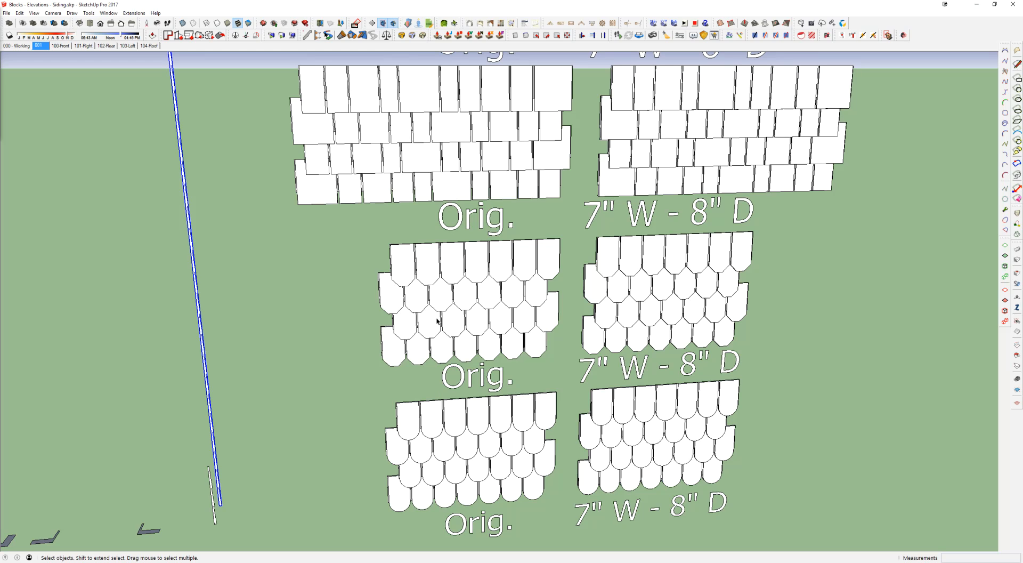
pyautogui.click(484, 158)
pyautogui.click(719, 134)
pyautogui.click(666, 293)
pyautogui.click(515, 332)
pyautogui.click(511, 436)
pyautogui.moveTo(436, 460); pyautogui.dragTo(592, 396, button='middle')
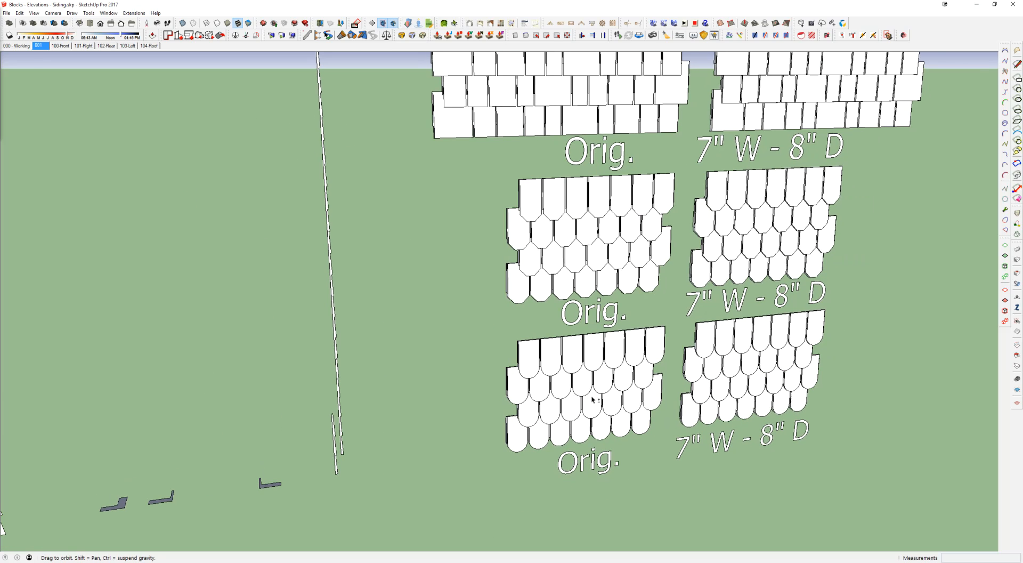
# Select the short lap siding profile together with the long one and compare their lower ends
pyautogui.moveTo(309, 446); pyautogui.dragTo(614, 318, button='middle')
pyautogui.click(560, 393)
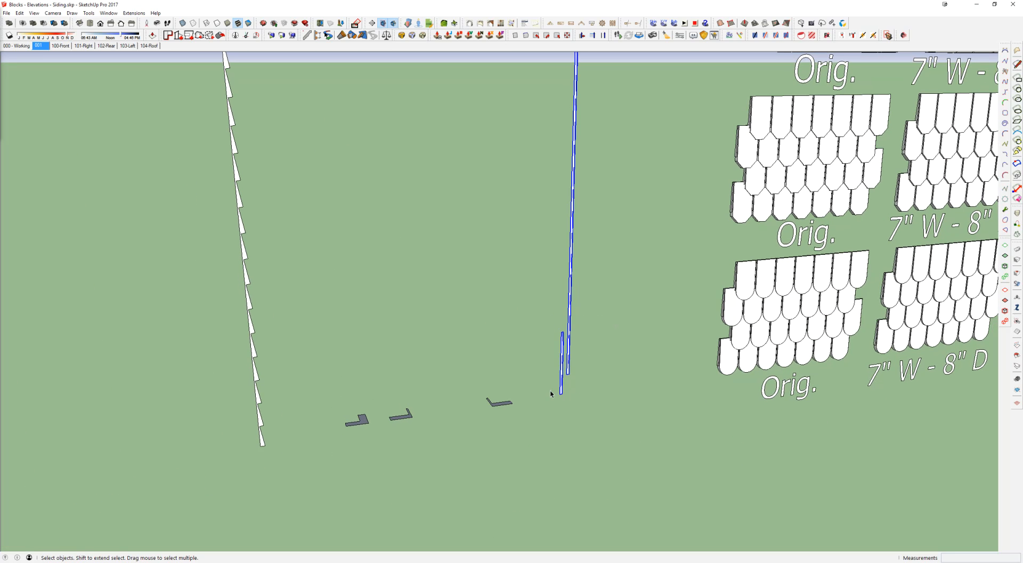
pyautogui.scroll(10, 564, 371)
pyautogui.moveTo(568, 373); pyautogui.dragTo(507, 358, button='middle')
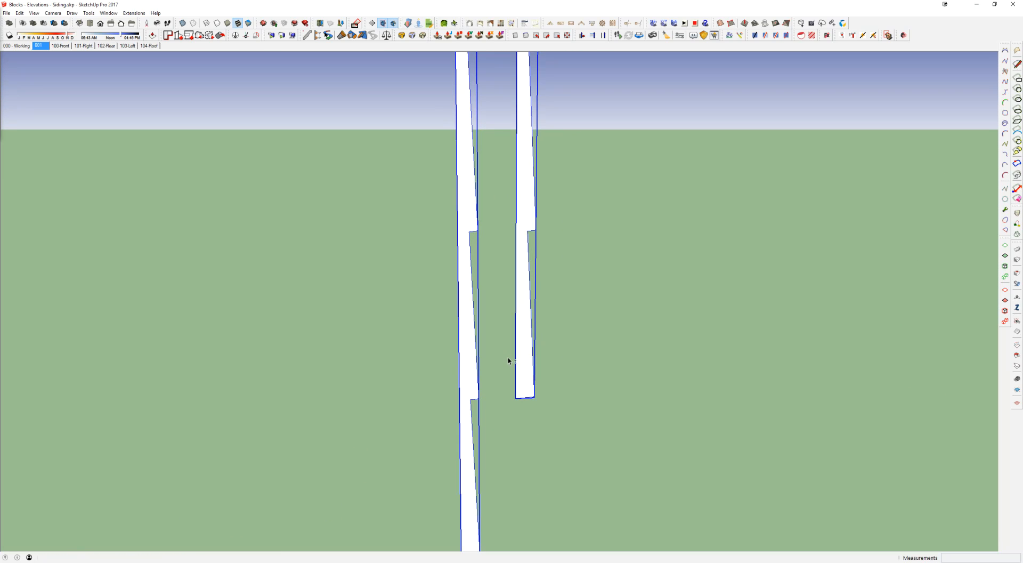
pyautogui.scroll(-5, 480, 382)
pyautogui.moveTo(447, 349); pyautogui.dragTo(446, 377, button='middle')
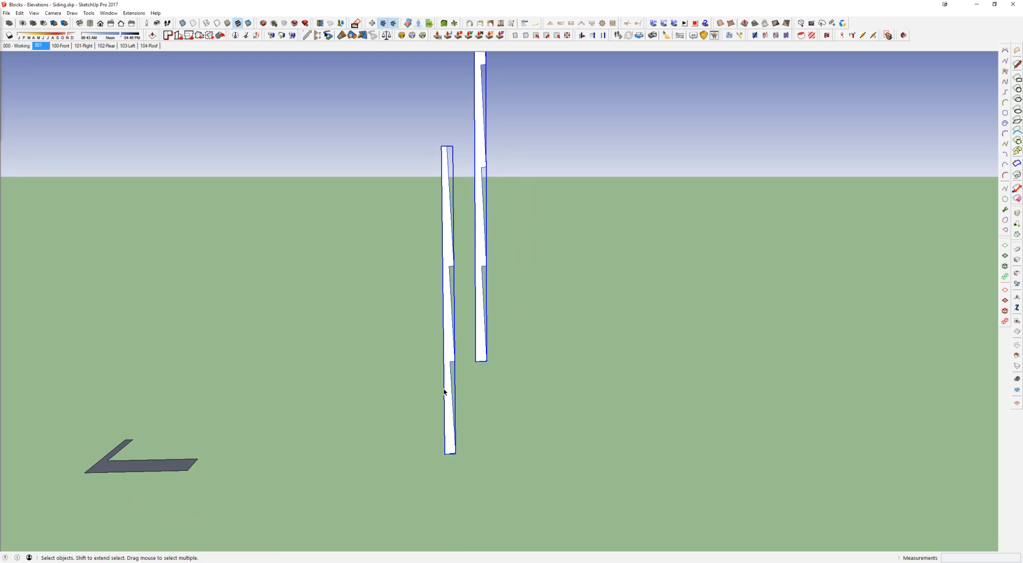
pyautogui.scroll(2, 451, 446)
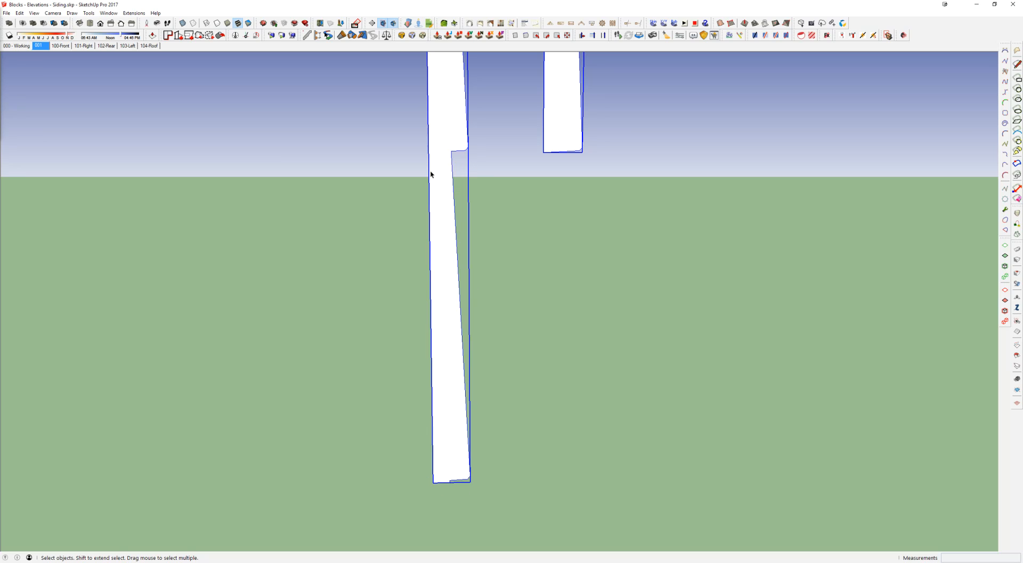
# Move the short lap siding profile sideways so its back edge lines up with the long profile's
pyautogui.press('m')
pyautogui.click(428, 142)
pyautogui.press('space')
pyautogui.press('m')
pyautogui.click(428, 127)
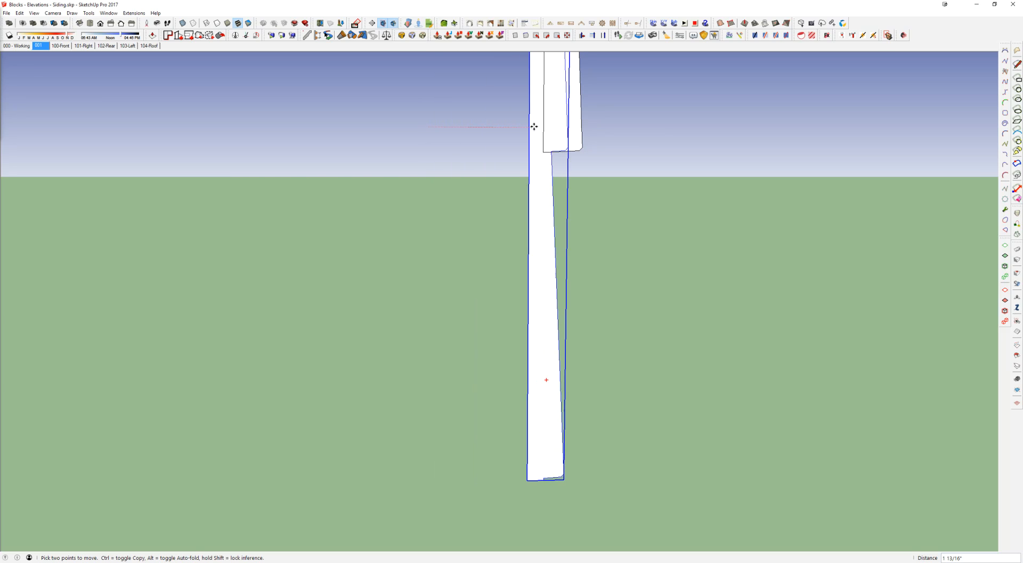
pyautogui.click(543, 128)
pyautogui.press('space')
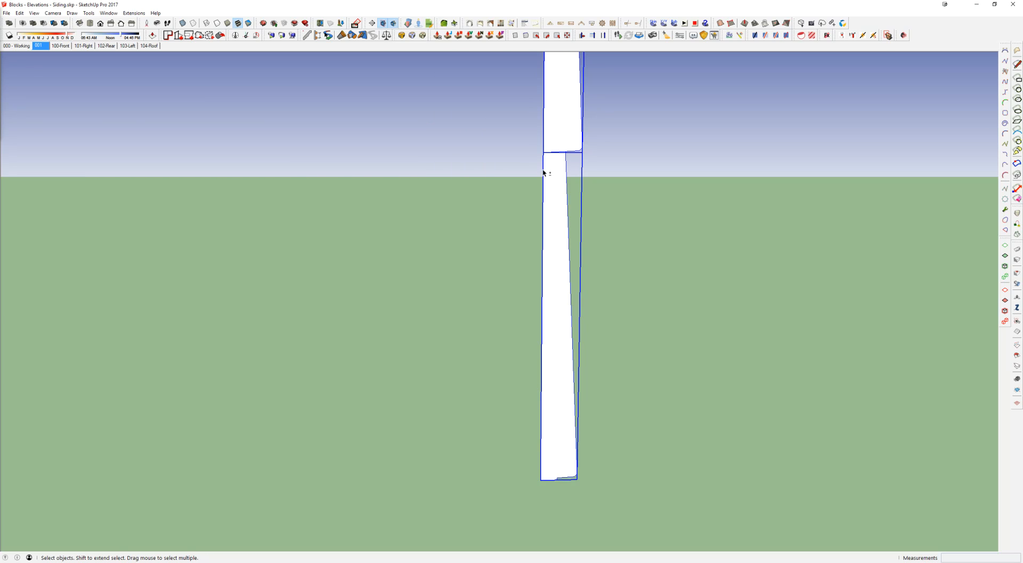
# Explode the aligned short and long lap siding profiles and erase the seam between them to form one continuous profile
pyautogui.press('x')
pyautogui.scroll(-1, 555, 142)
pyautogui.tripleClick(554, 139)
pyautogui.press('e')
pyautogui.moveTo(554, 141); pyautogui.dragTo(554, 162)
pyautogui.press('space')
pyautogui.click(554, 163)
pyautogui.scroll(-3, 560, 136)
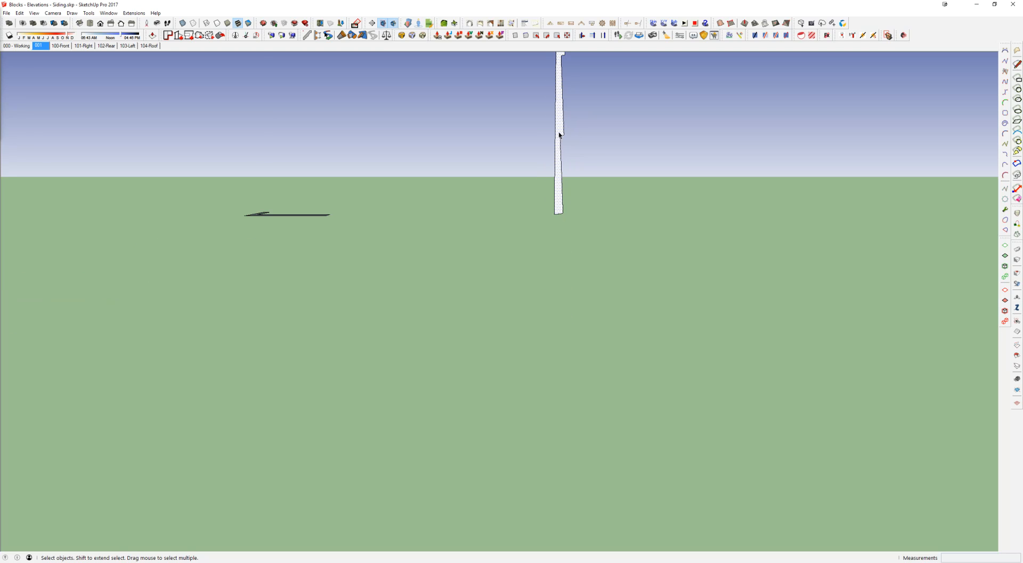
# Copy the long lap siding profile straight up and stack the copy on the original so the laps continue
pyautogui.moveTo(560, 134); pyautogui.dragTo(525, 372, button='middle')
pyautogui.click(522, 372)
pyautogui.scroll(8, 524, 368)
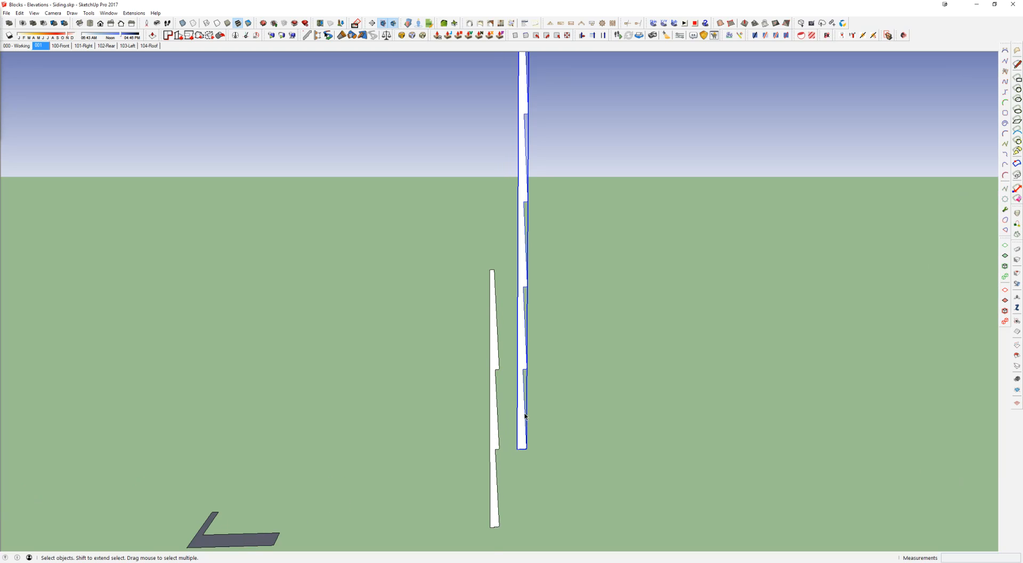
pyautogui.press('m')
pyautogui.click(516, 376)
pyautogui.scroll(-12, 501, 237)
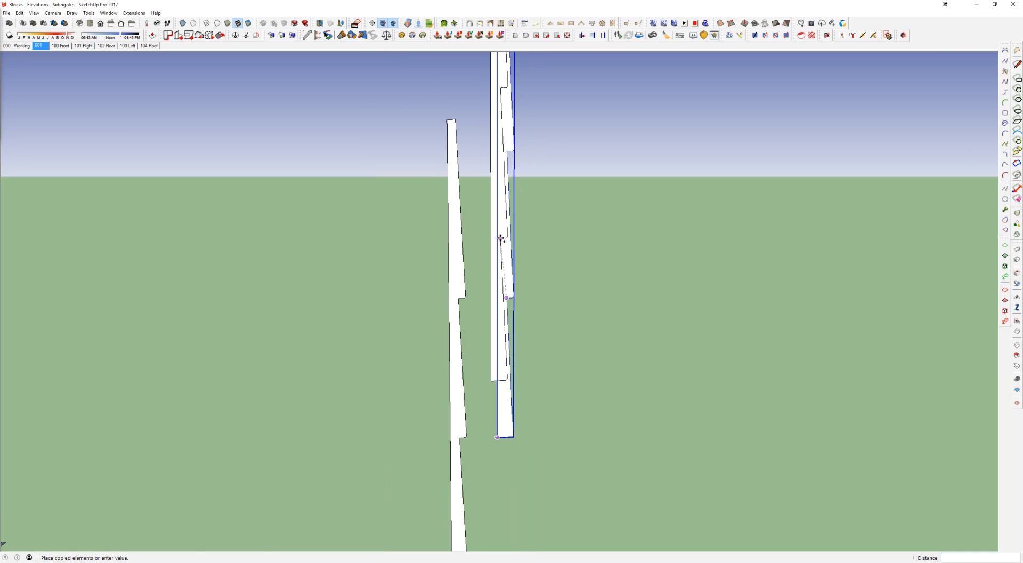
pyautogui.keyDown('shift'); pyautogui.moveTo(505, 173); pyautogui.dragTo(506, 431, button='middle'); pyautogui.keyUp('shift')
pyautogui.scroll(-2, 497, 177)
pyautogui.scroll(5, 454, 265)
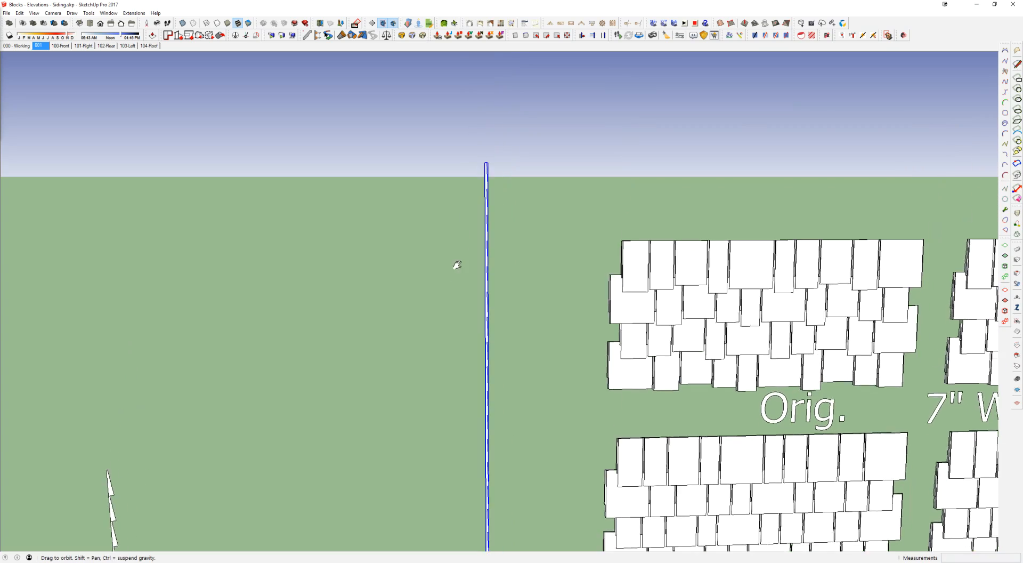
pyautogui.scroll(6, 478, 243)
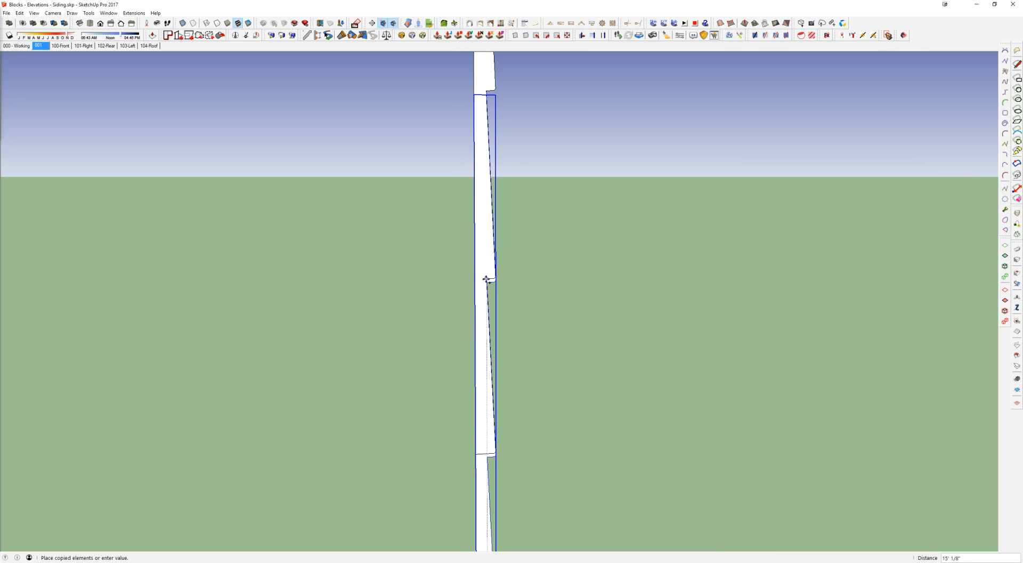
pyautogui.click(487, 284)
pyautogui.press('space')
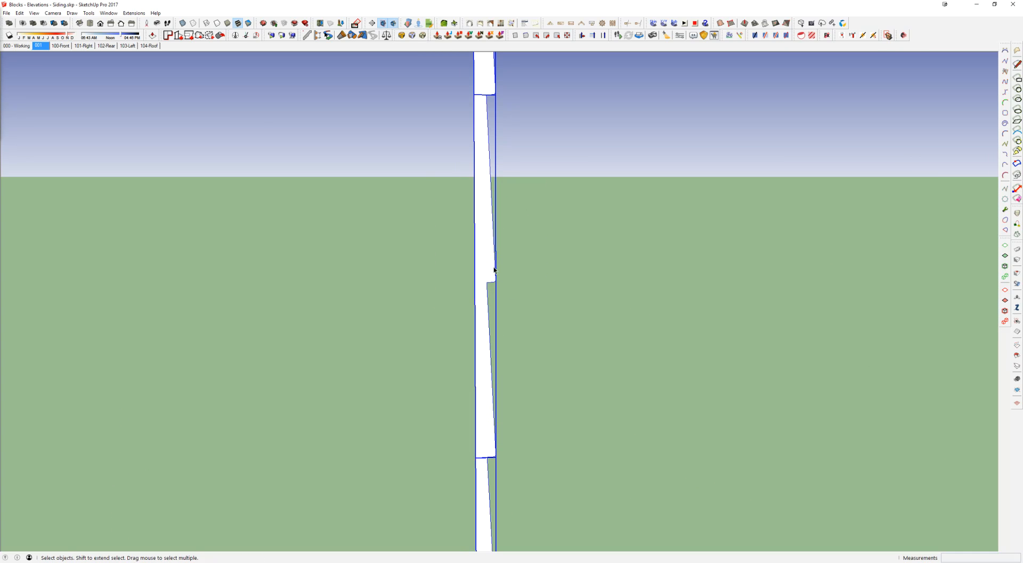
# Check the full height of the stacked siding profile, and undo the copy
pyautogui.press('Escape')
pyautogui.press('e')
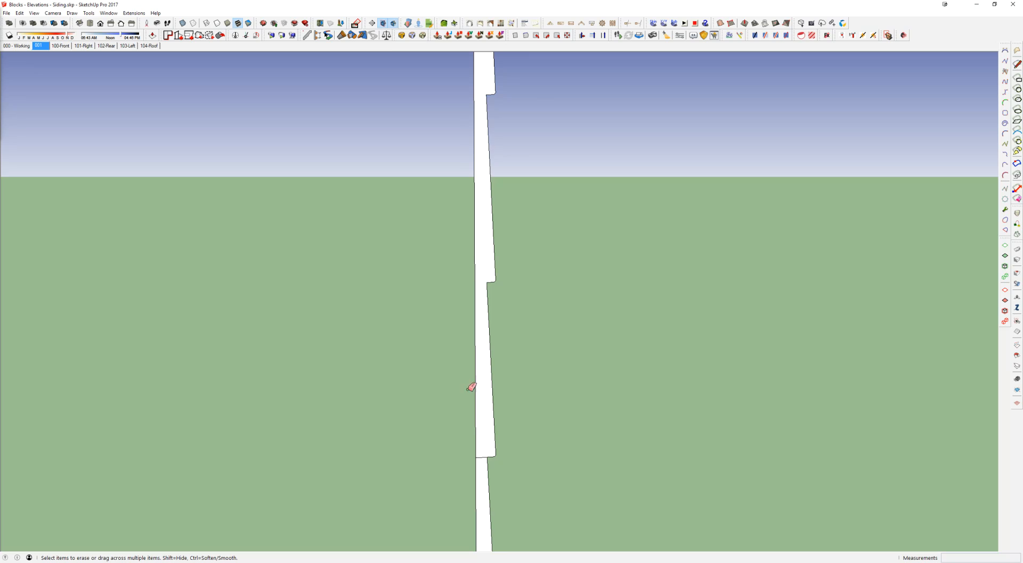
pyautogui.scroll(-8, 484, 456)
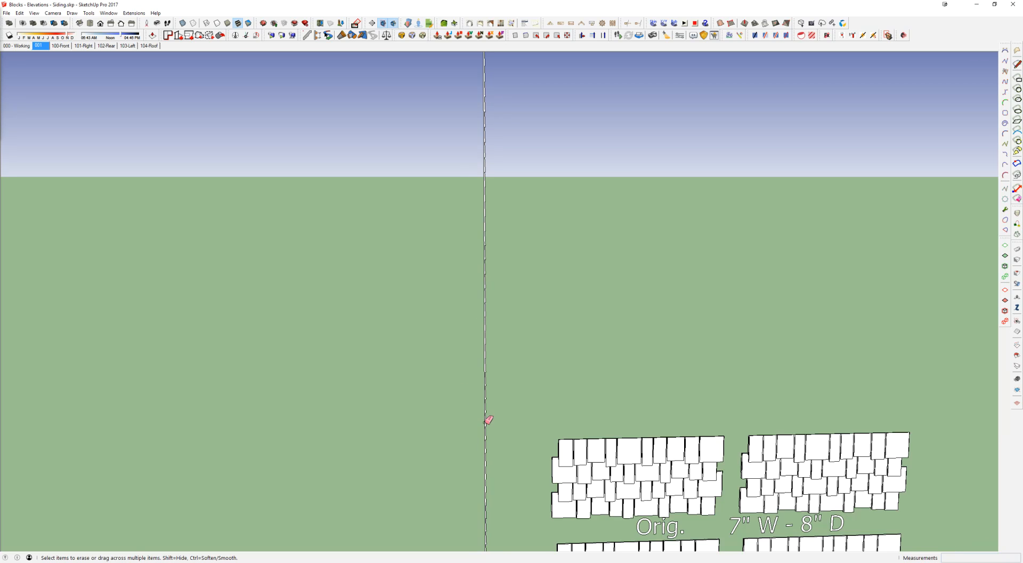
pyautogui.keyDown('shift'); pyautogui.moveTo(487, 420); pyautogui.dragTo(468, 294, button='middle'); pyautogui.keyUp('shift')
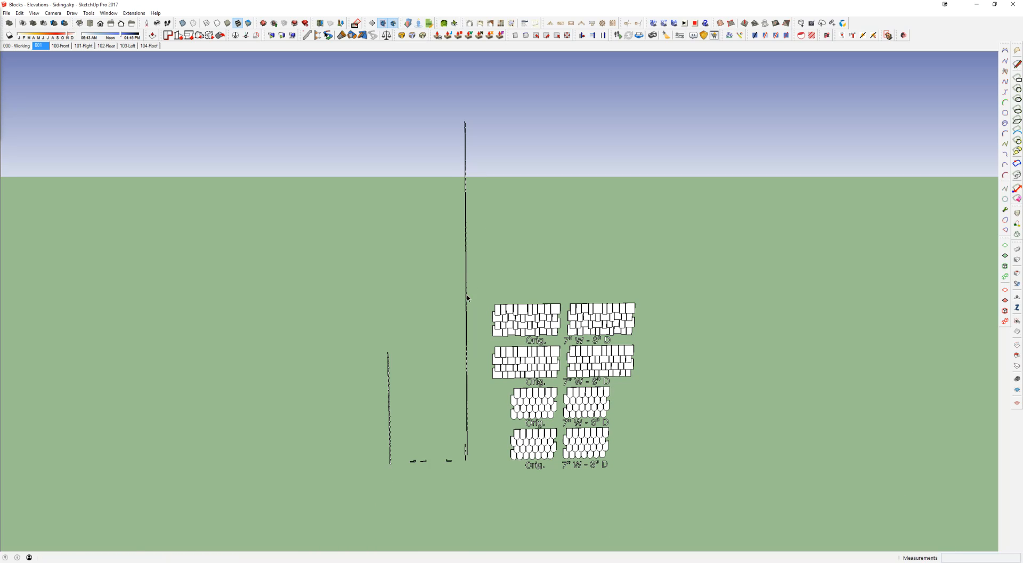
pyautogui.press('space')
pyautogui.hotkey('ctrl', 'z')
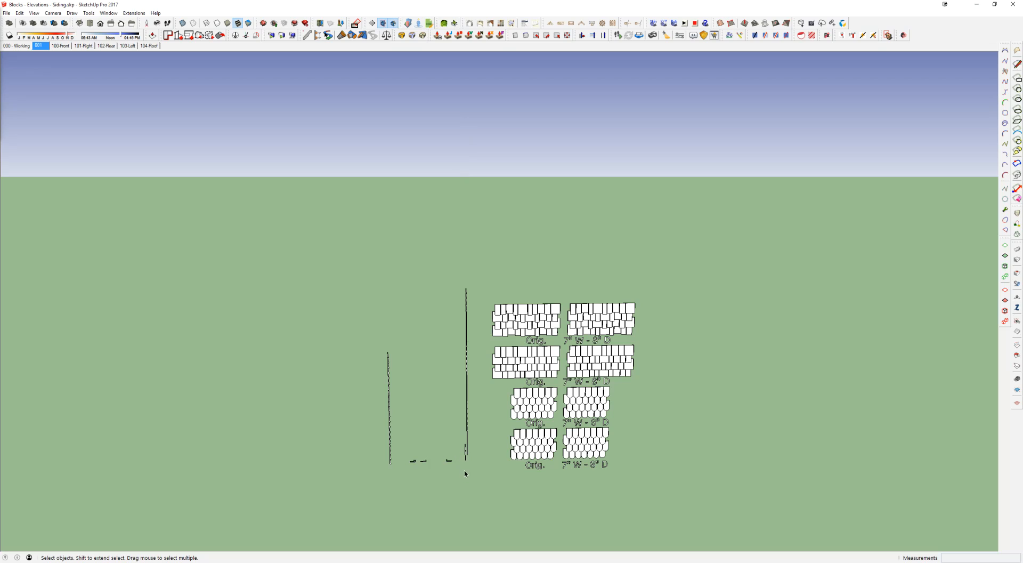
# Copy the long and short lap siding profiles and switch to the 17999 house model file
pyautogui.click(467, 448)
pyautogui.moveTo(243, 562)
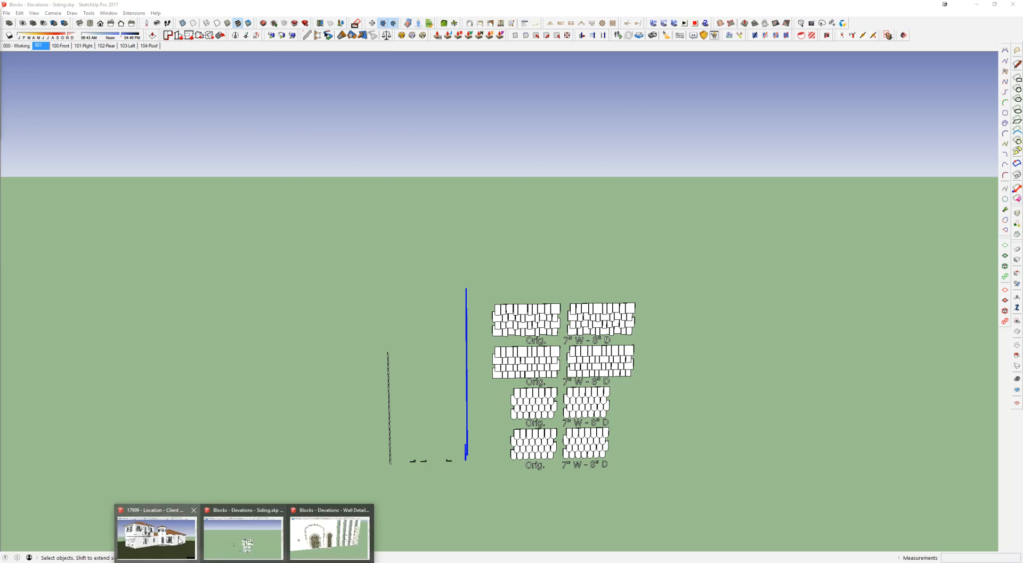
pyautogui.click(179, 538)
pyautogui.moveTo(296, 246); pyautogui.dragTo(368, 323, button='middle')
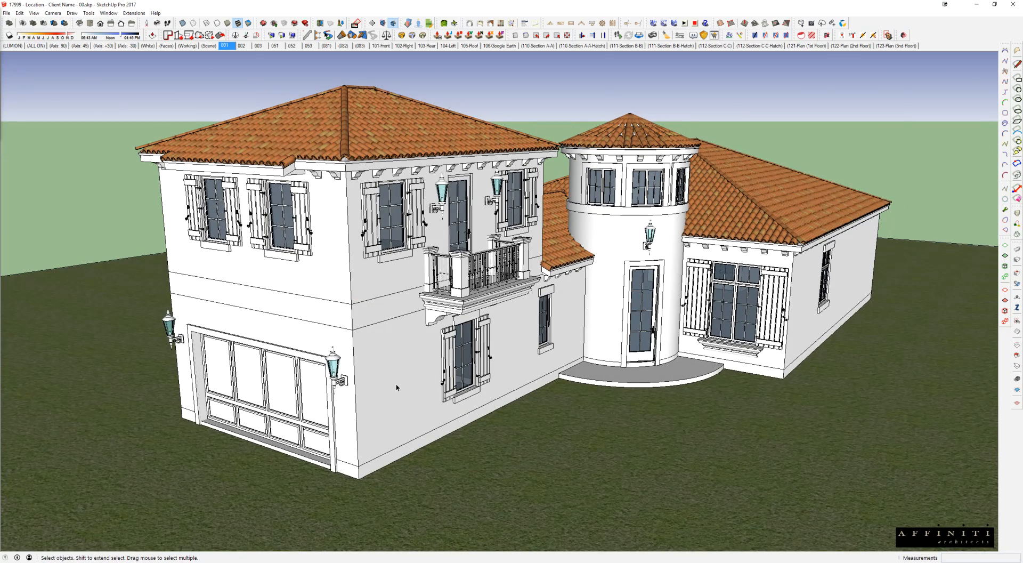
# Open the house's group and paste the lap siding profiles against the side wall near the garage corner
pyautogui.hotkey('ctrl', 'v')
pyautogui.click(368, 436)
pyautogui.click(368, 436)
pyautogui.click(389, 443)
pyautogui.scroll(3, 393, 305)
pyautogui.moveTo(394, 305); pyautogui.dragTo(398, 269, button='middle')
pyautogui.press('m')
pyautogui.scroll(3, 405, 277)
pyautogui.scroll(3, 374, 292)
pyautogui.scroll(-3, 398, 270)
pyautogui.scroll(-2, 496, 214)
pyautogui.scroll(-3, 496, 213)
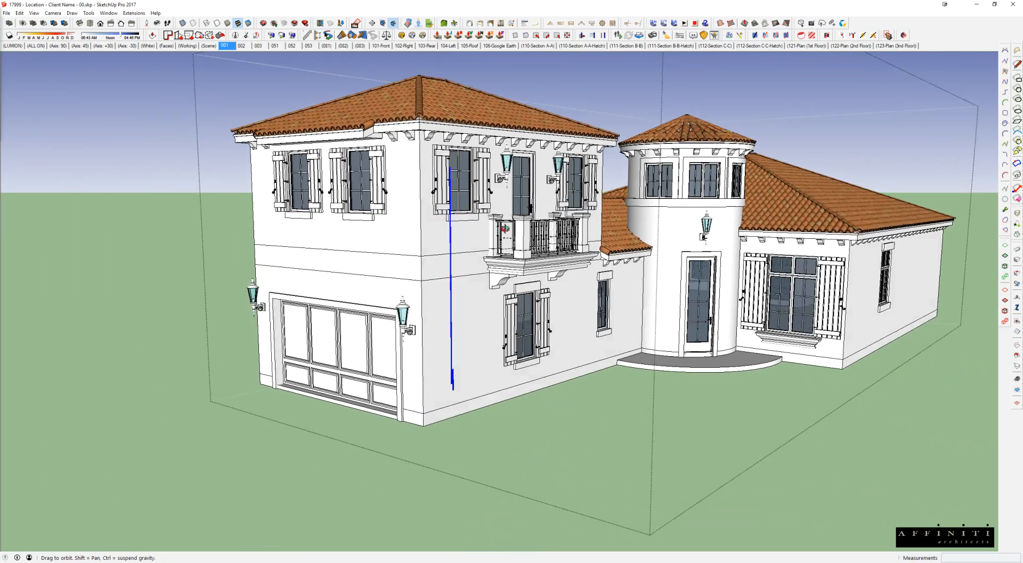
pyautogui.press('space')
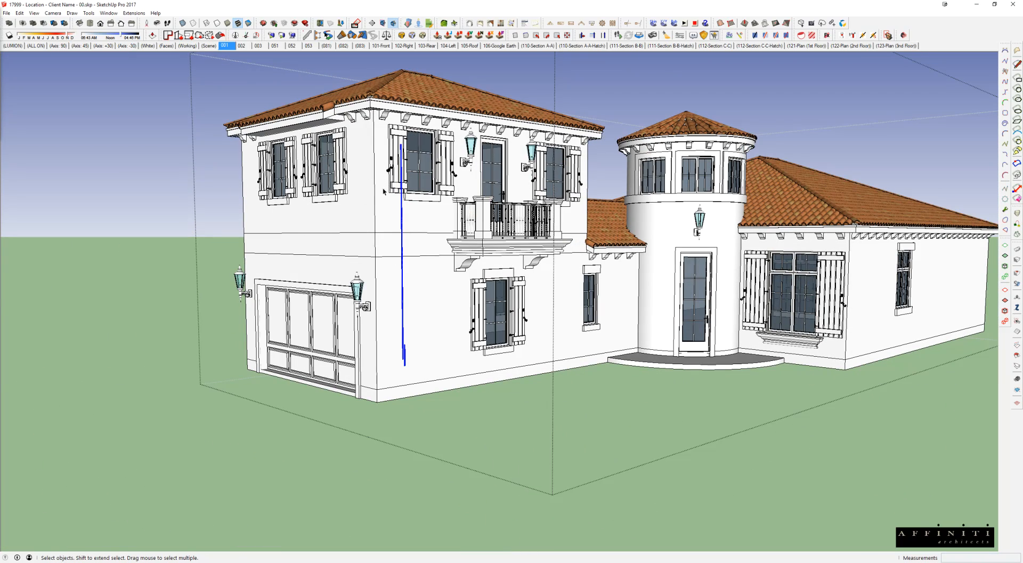
# Draw a closed upright rectangle 8" high and 2" wide beside the garage corner, level with the wall's horizontal band
pyautogui.scroll(1, 377, 228)
pyautogui.press('r')
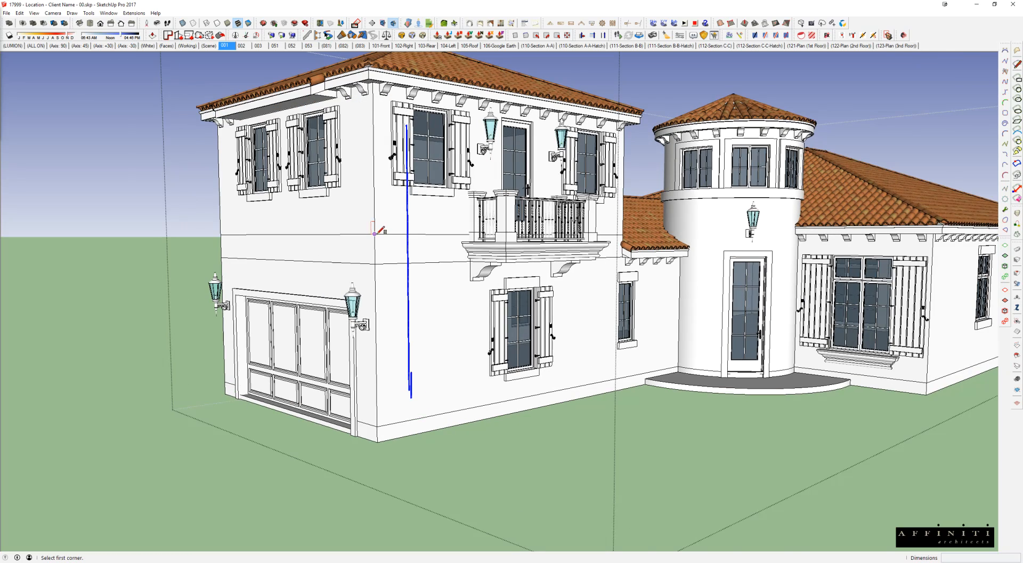
pyautogui.scroll(4, 379, 228)
pyautogui.press('l')
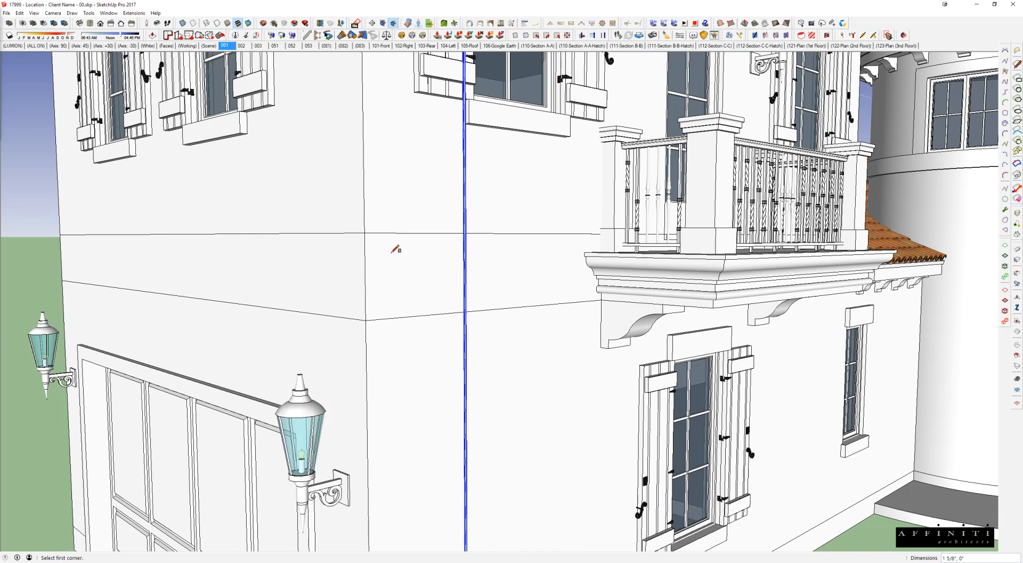
pyautogui.scroll(1, 394, 245)
pyautogui.click(387, 246)
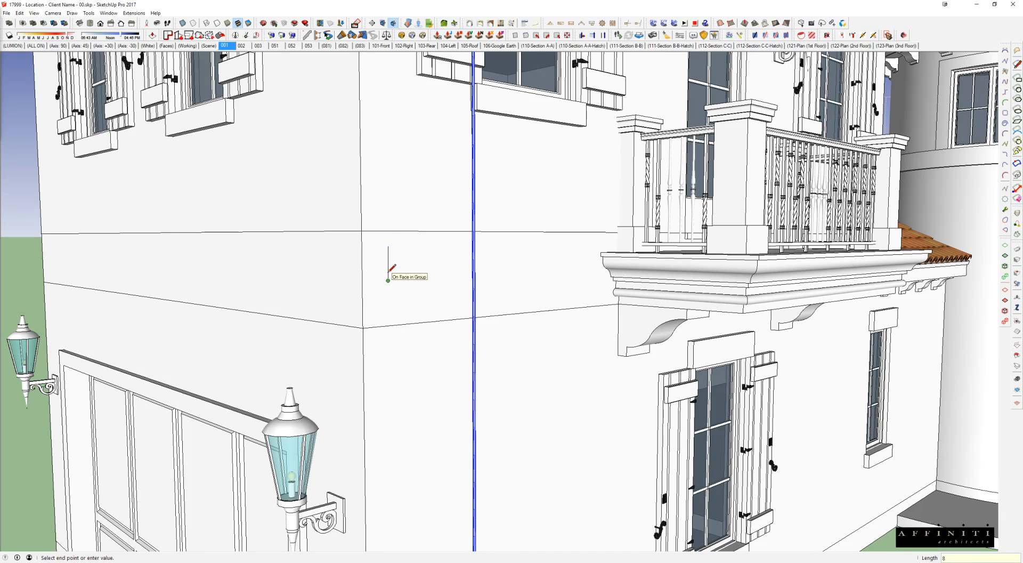
pyautogui.moveTo(390, 277); pyautogui.dragTo(501, 301, button='middle')
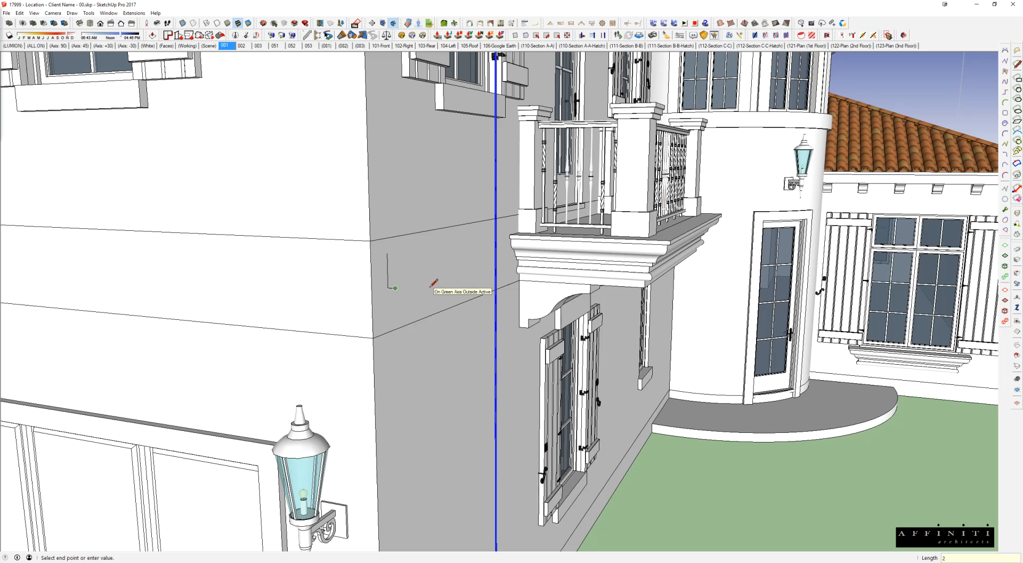
pyautogui.click(394, 253)
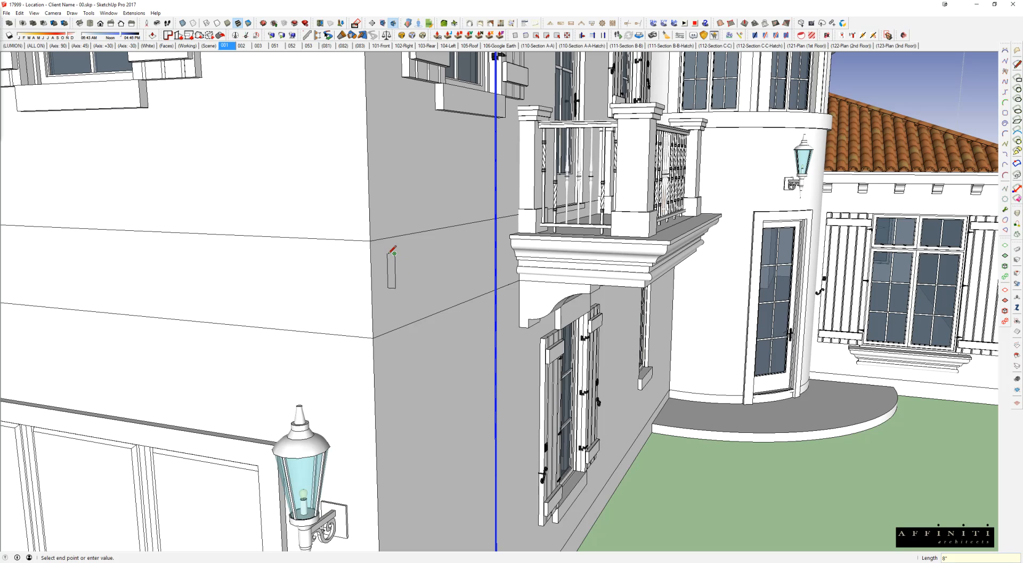
# Move the small rectangle so its upper corner sits on the vertical corner edge of the garage wall
pyautogui.press('m')
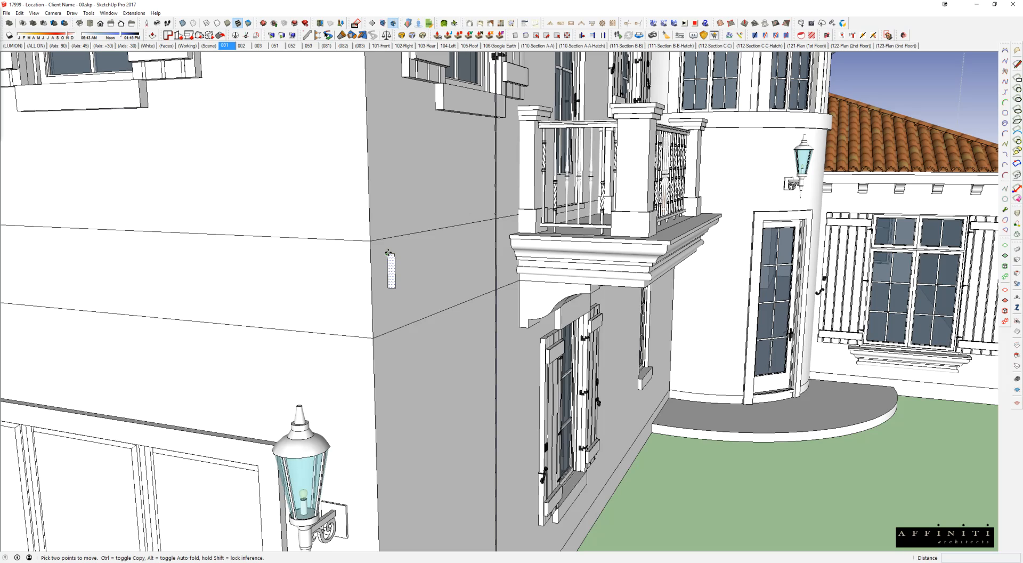
pyautogui.click(388, 252)
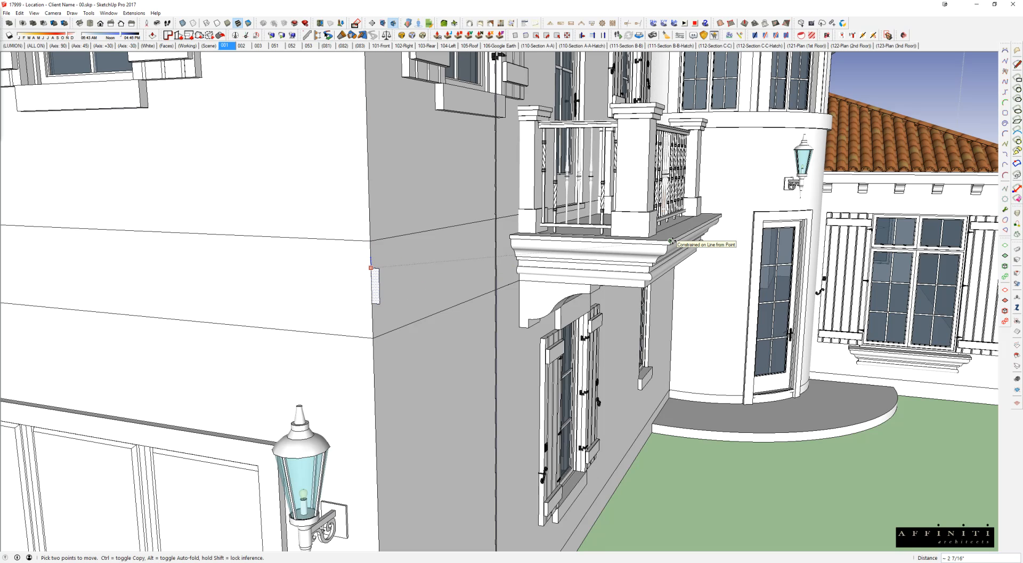
pyautogui.click(671, 241)
pyautogui.press('space')
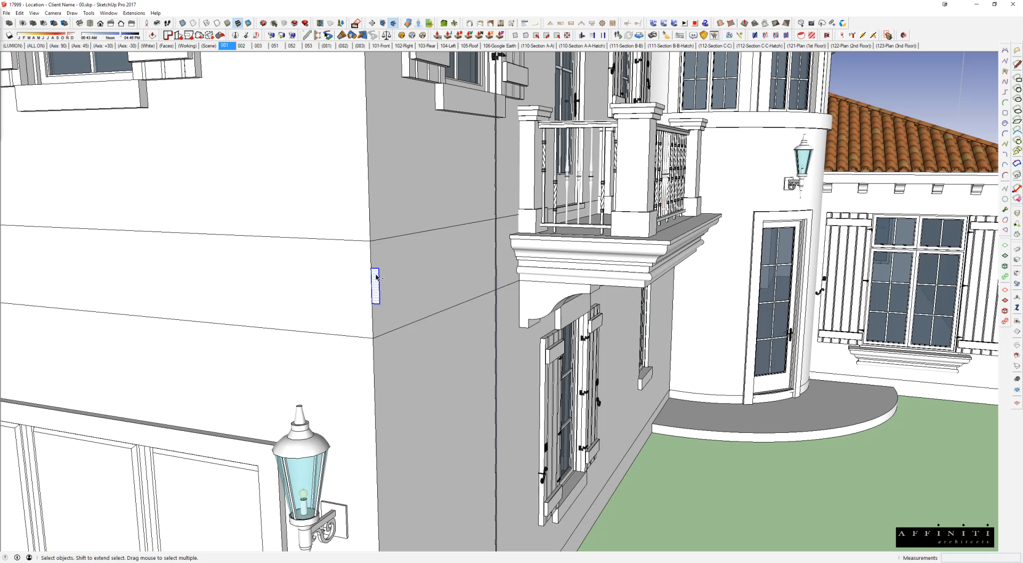
# Inside the rectangle's group, draw a closed outline around the two-story garage wing, starting and ending at the rectangle's upper corner
pyautogui.doubleClick(376, 276)
pyautogui.press('l')
pyautogui.click(371, 268)
pyautogui.scroll(-5, 321, 263)
pyautogui.moveTo(320, 264); pyautogui.dragTo(749, 221, button='middle')
pyautogui.click(599, 316)
pyautogui.press('Right')
pyautogui.moveTo(469, 156); pyautogui.dragTo(559, 194, button='middle')
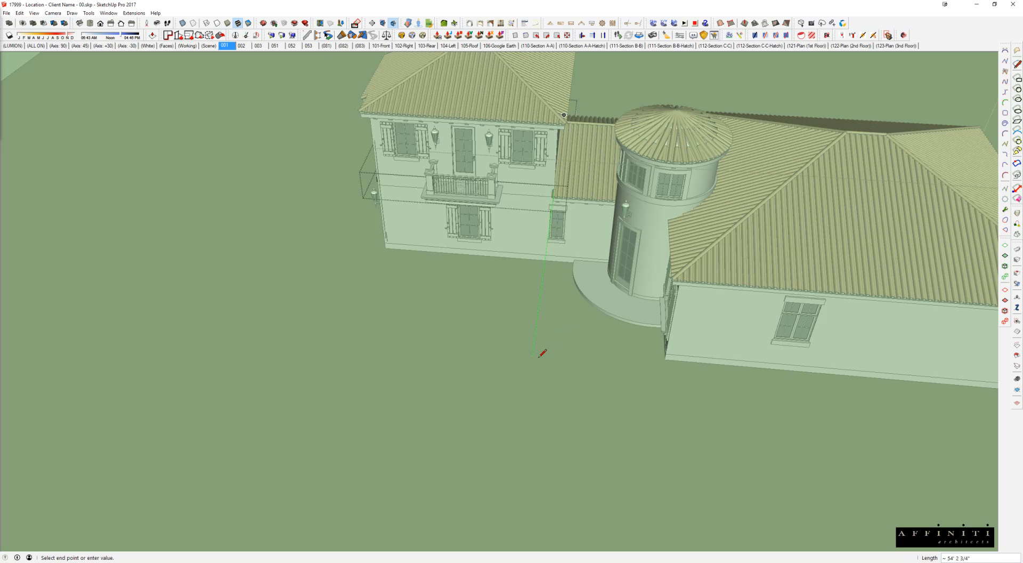
pyautogui.scroll(6, 375, 182)
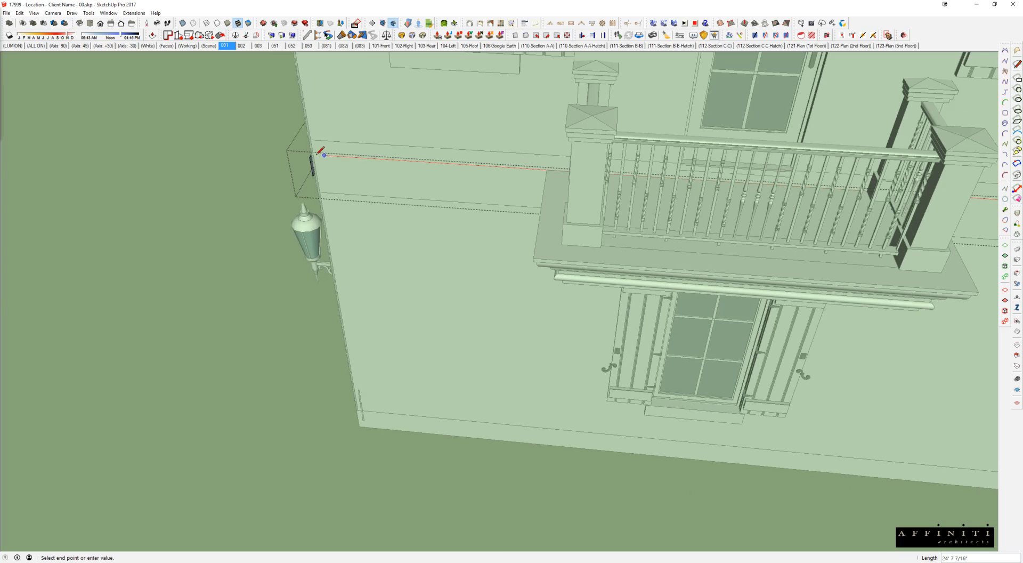
pyautogui.press('i')
pyautogui.click(311, 154)
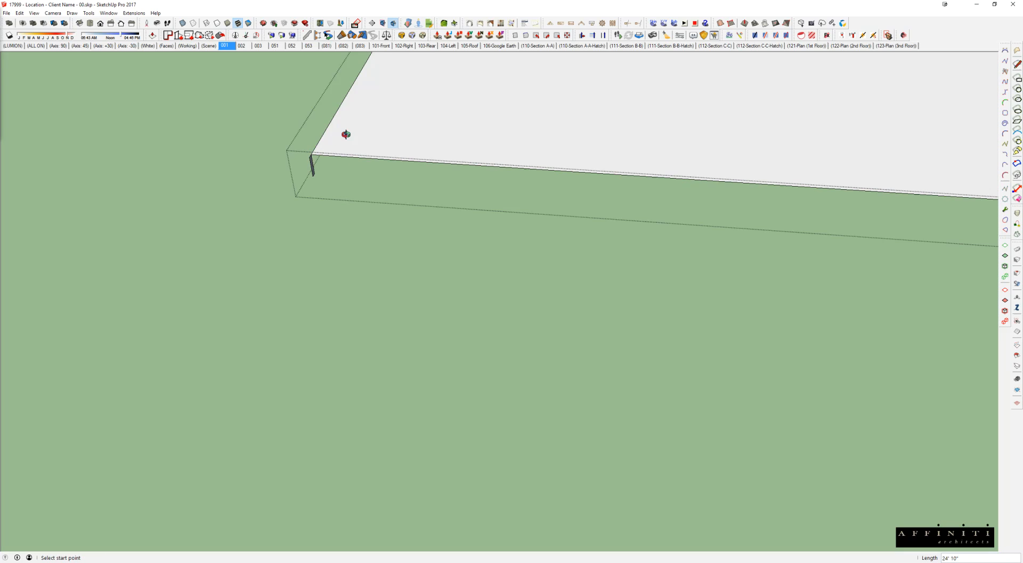
# Run the small rectangle around the outline face with Follow Me to form a trim band, and delete the leftover flat face
pyautogui.moveTo(347, 129); pyautogui.dragTo(552, 170, button='middle')
pyautogui.press('space')
pyautogui.click(325, 274)
pyautogui.moveTo(325, 275); pyautogui.dragTo(375, 237, button='middle')
pyautogui.press('f')
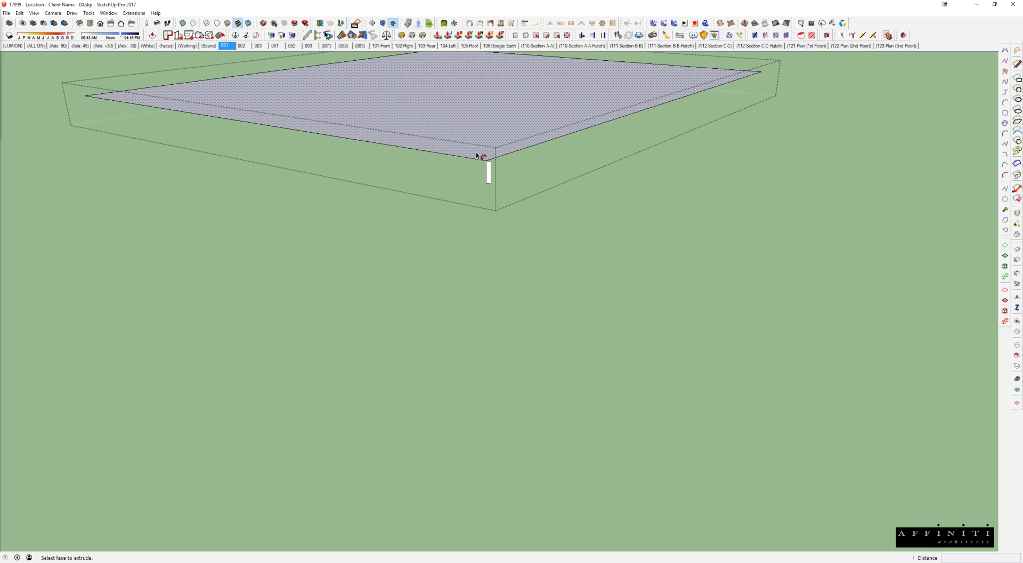
pyautogui.scroll(2, 490, 156)
pyautogui.click(491, 175)
pyautogui.press('space')
pyautogui.click(485, 143)
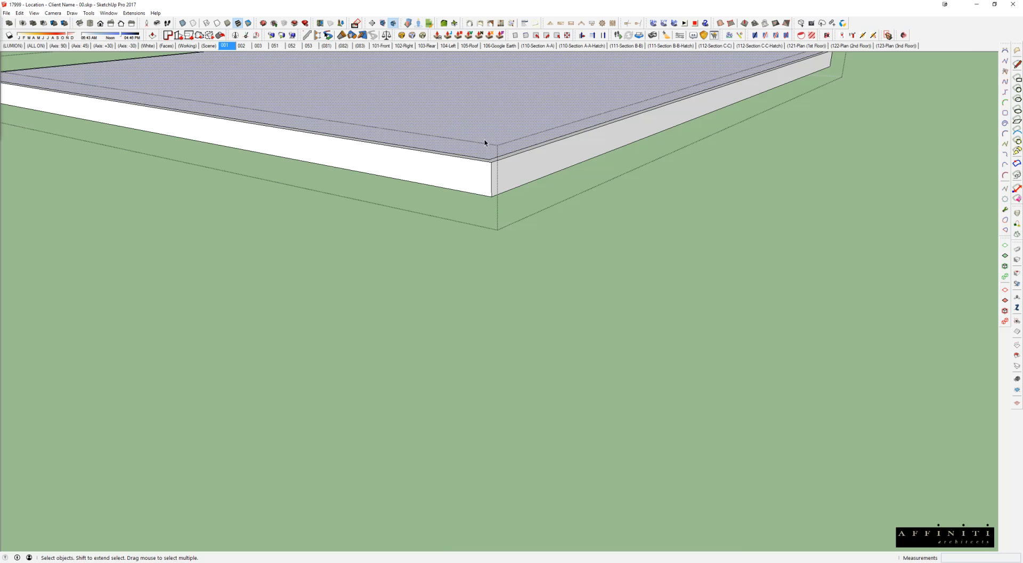
pyautogui.press('Delete')
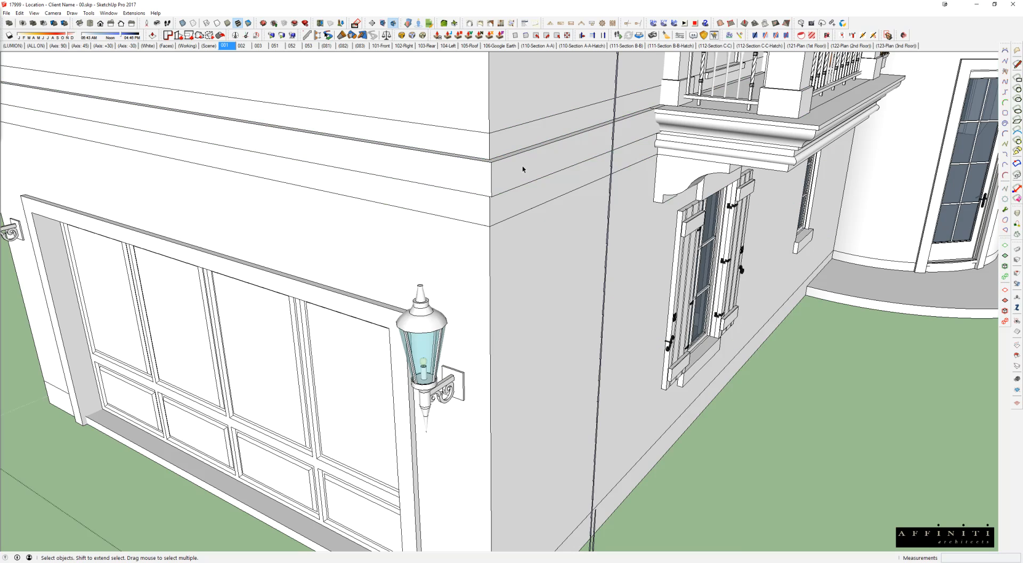
# Select both lap siding profiles beside the side wall and remove them from there
pyautogui.moveTo(519, 178); pyautogui.dragTo(475, 187, button='middle')
pyautogui.scroll(-3, 536, 122)
pyautogui.click(430, 189)
pyautogui.click(503, 379)
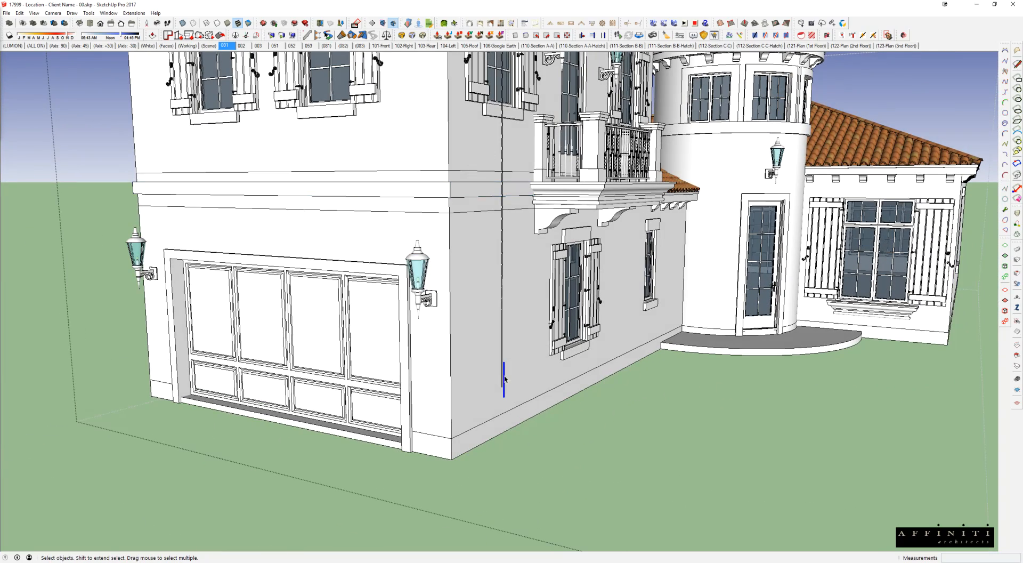
pyautogui.keyDown('shift'); pyautogui.click(502, 372); pyautogui.keyUp('shift')
pyautogui.press('Delete')
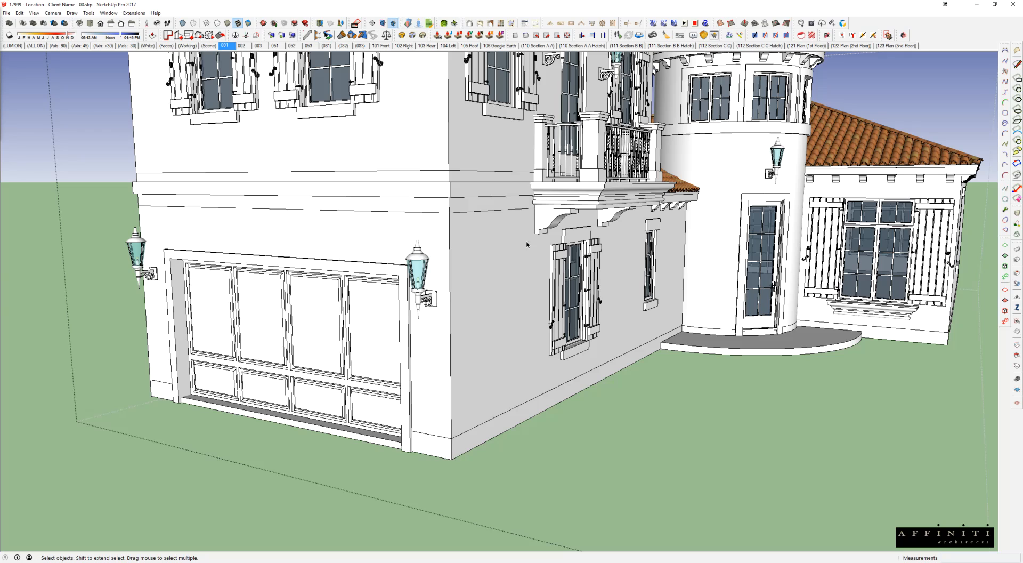
# Open the trim band's group and paste the lap siding profiles into it, clear of the band
pyautogui.click(487, 202)
pyautogui.doubleClick(472, 195)
pyautogui.press('Escape')
pyautogui.press('m')
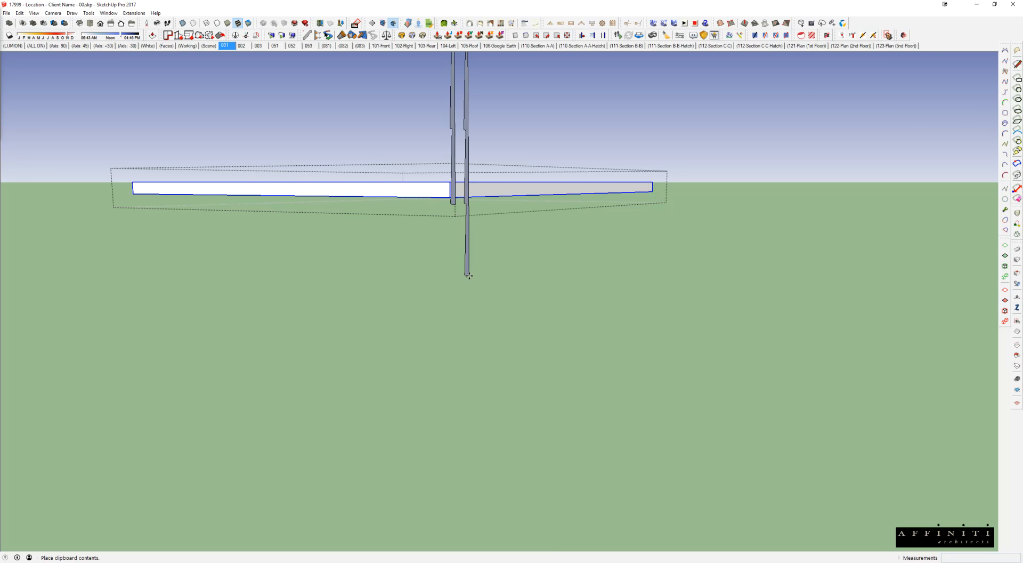
pyautogui.scroll(5, 476, 272)
pyautogui.moveTo(524, 316); pyautogui.dragTo(802, 379, button='middle')
pyautogui.scroll(-5, 751, 361)
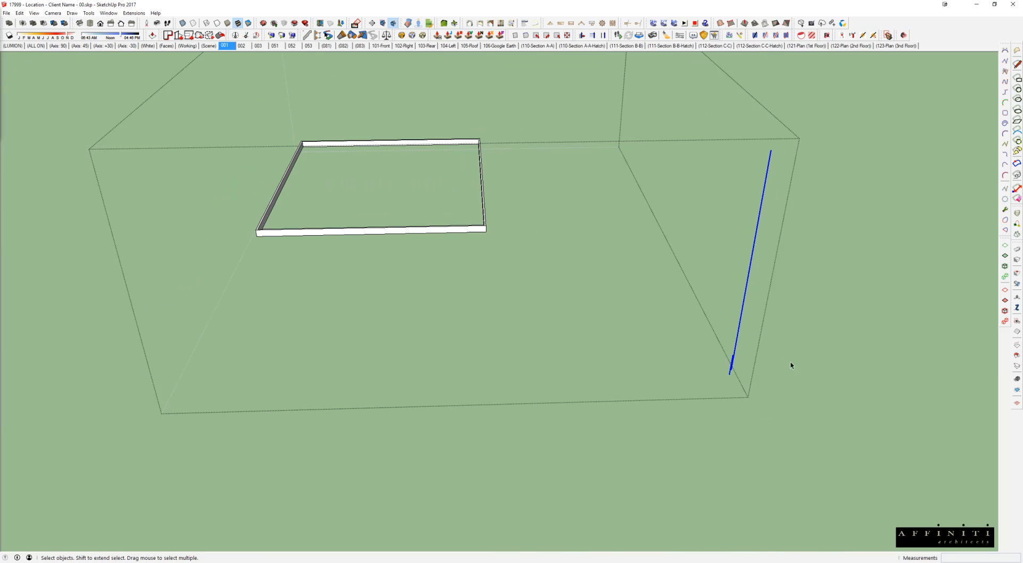
# Move the pasted siding profiles so their lower back corner sits on the inner top corner of the trim band
pyautogui.press('m')
pyautogui.scroll(6, 485, 228)
pyautogui.moveTo(484, 227); pyautogui.dragTo(362, 226, button='middle')
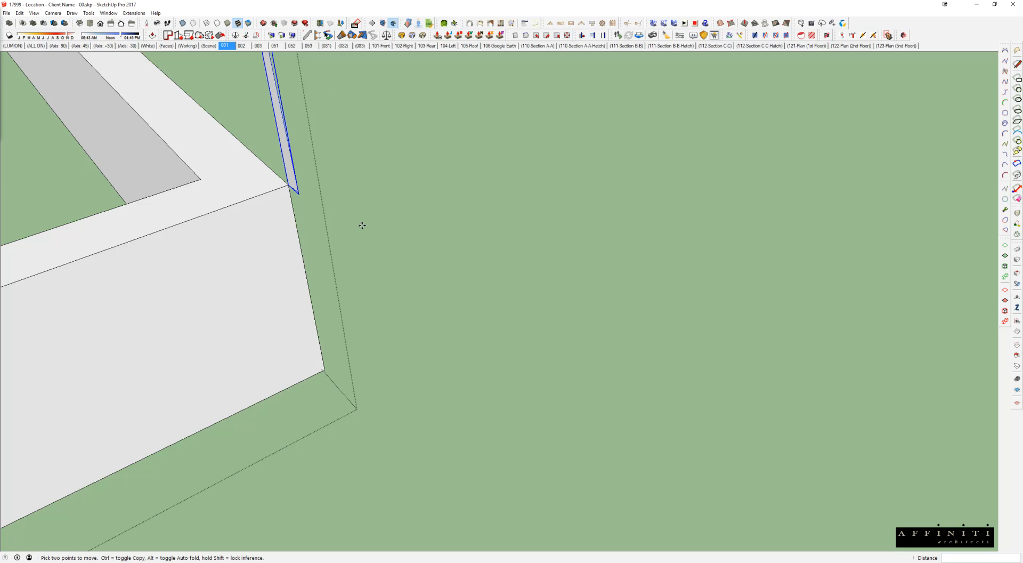
pyautogui.click(288, 183)
pyautogui.scroll(1, 216, 186)
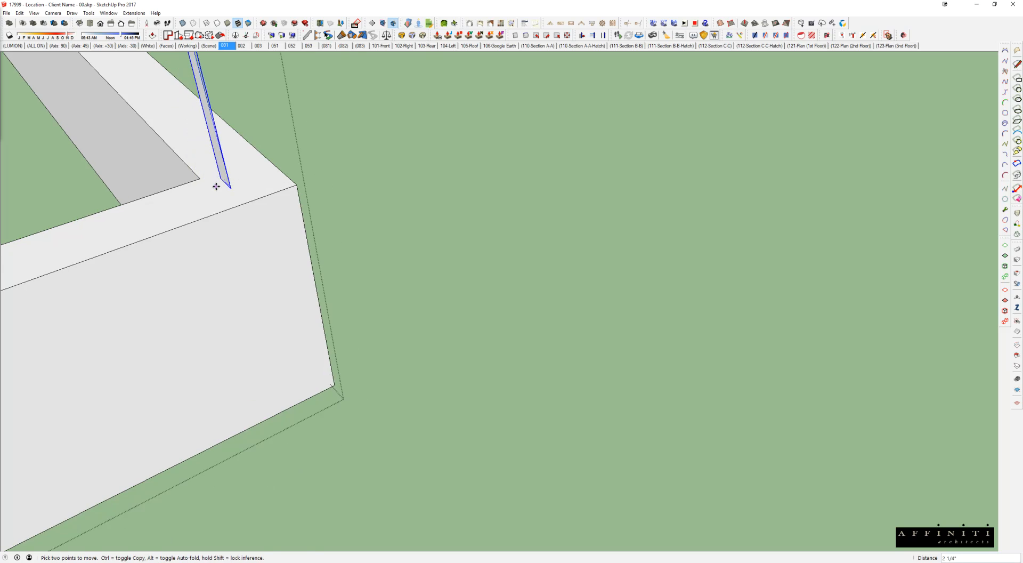
pyautogui.scroll(3, 217, 186)
pyautogui.click(553, 267)
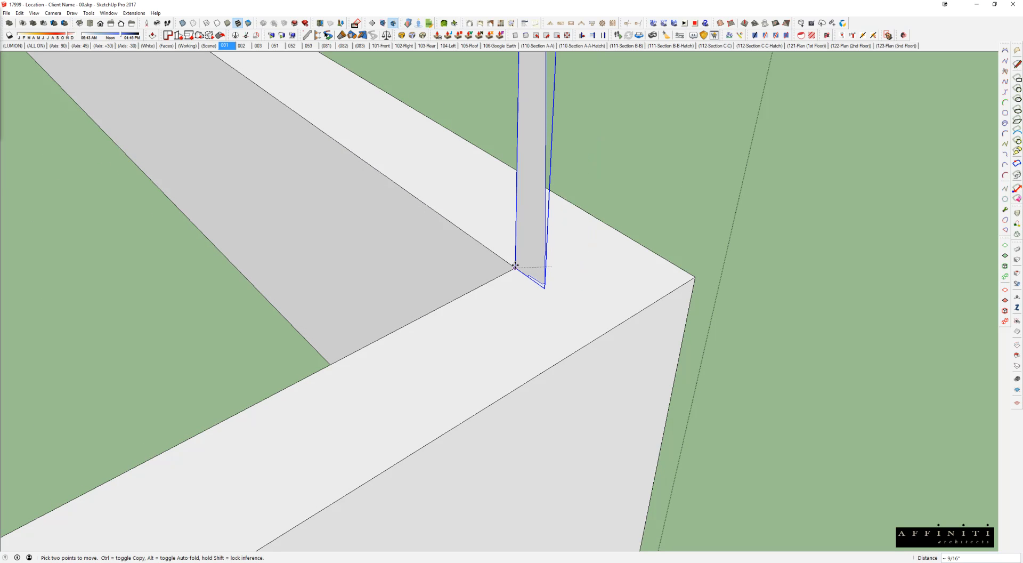
pyautogui.click(515, 266)
# Rotate the siding profiles about that inner corner so they project outward over the trim band
pyautogui.press('q')
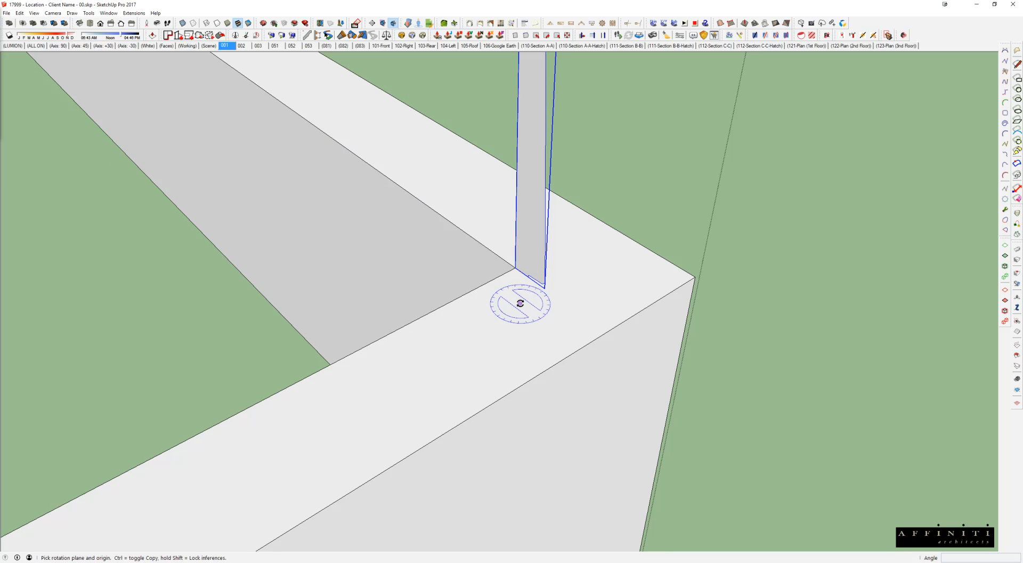
pyautogui.click(515, 268)
pyautogui.click(597, 281)
pyautogui.press('space')
# Move the second siding profile onto the one standing at the corner, lining up their laps
pyautogui.moveTo(599, 256); pyautogui.dragTo(613, 320, button='middle')
pyautogui.scroll(3, 612, 320)
pyautogui.press('m')
pyautogui.scroll(2, 627, 220)
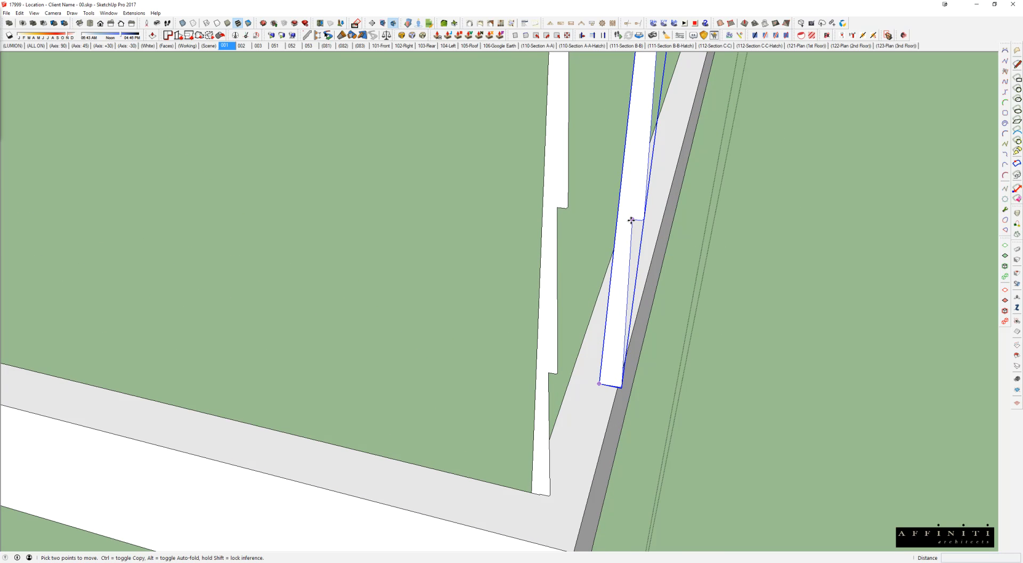
pyautogui.click(629, 221)
pyautogui.click(554, 238)
pyautogui.press('space')
# Clean up the overlapping edges where the two siding profiles meet near the trim band
pyautogui.moveTo(555, 239); pyautogui.dragTo(547, 325, button='middle')
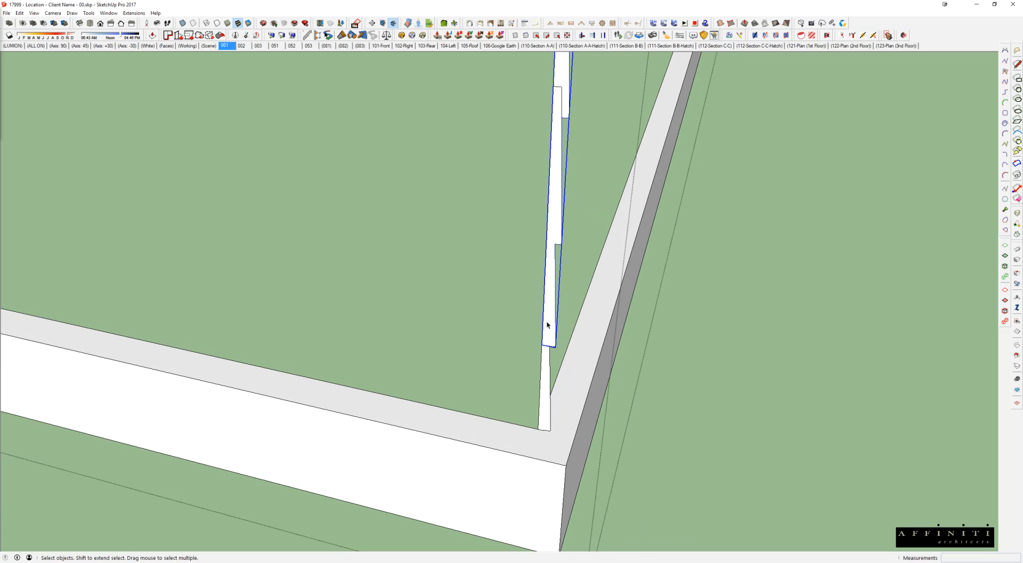
pyautogui.moveTo(555, 322); pyautogui.dragTo(535, 347)
pyautogui.scroll(-1, 555, 223)
pyautogui.press('e')
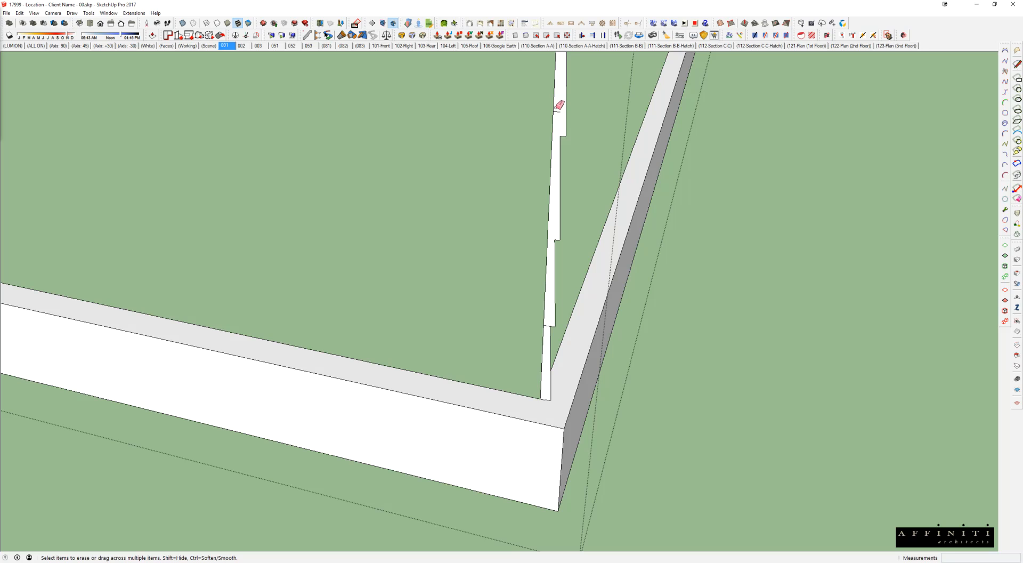
pyautogui.moveTo(563, 302)
pyautogui.mouseDown(button='middle')
pyautogui.moveTo(549, 327)
pyautogui.moveTo(549, 316)
pyautogui.mouseUp(button='middle')
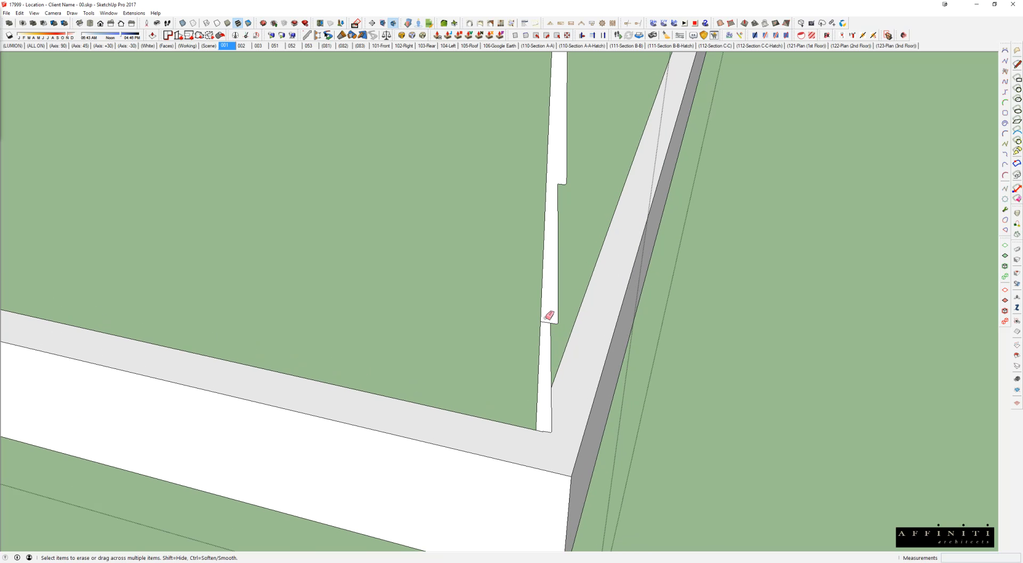
# Try to cut the siding profile with a long horizontal line drawn along the wall's edge under the soffit
pyautogui.scroll(-6, 548, 324)
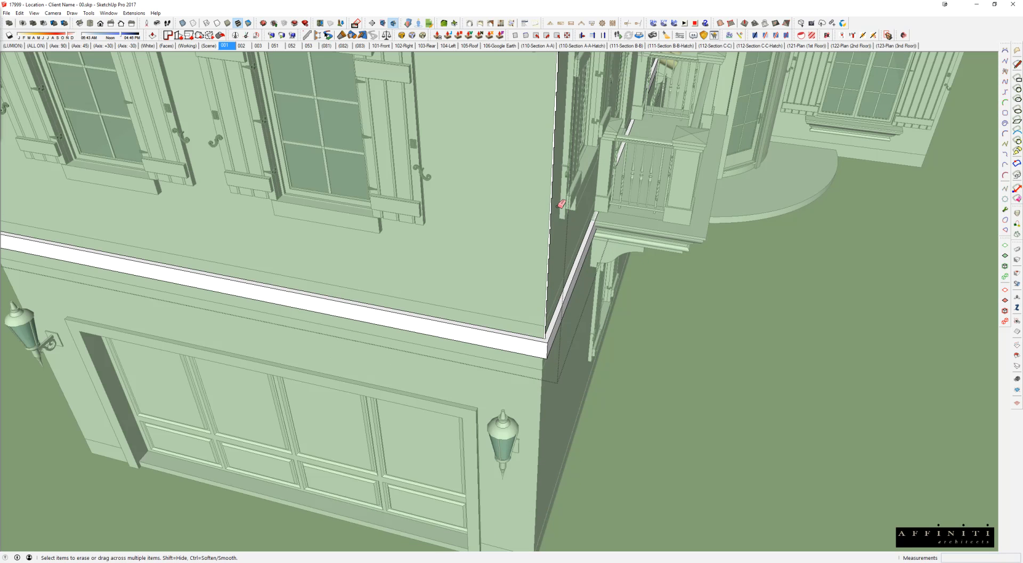
pyautogui.scroll(-5, 558, 126)
pyautogui.moveTo(558, 125); pyautogui.dragTo(474, 309, button='middle')
pyautogui.scroll(5, 471, 329)
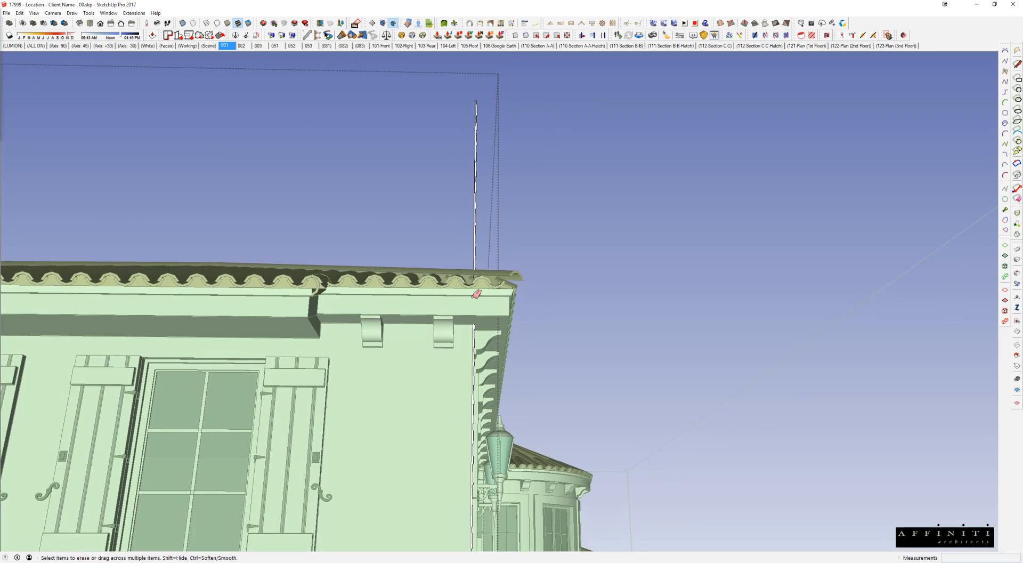
pyautogui.scroll(3, 471, 329)
pyautogui.scroll(4, 471, 329)
pyautogui.press('l')
pyautogui.click(440, 276)
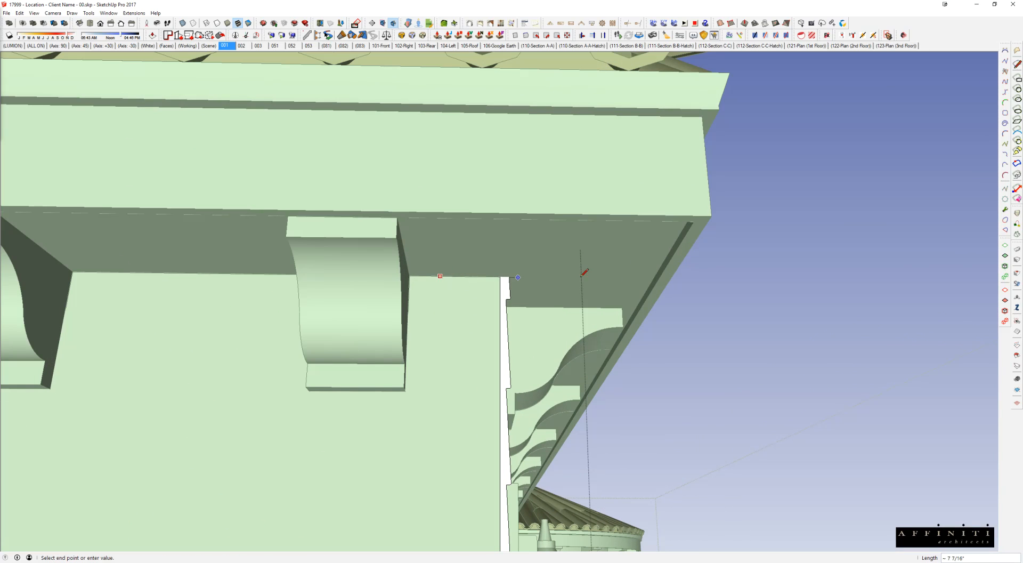
pyautogui.click(620, 277)
pyautogui.press('e')
pyautogui.moveTo(497, 262); pyautogui.dragTo(474, 265)
pyautogui.hotkey('ctrl', 'z')
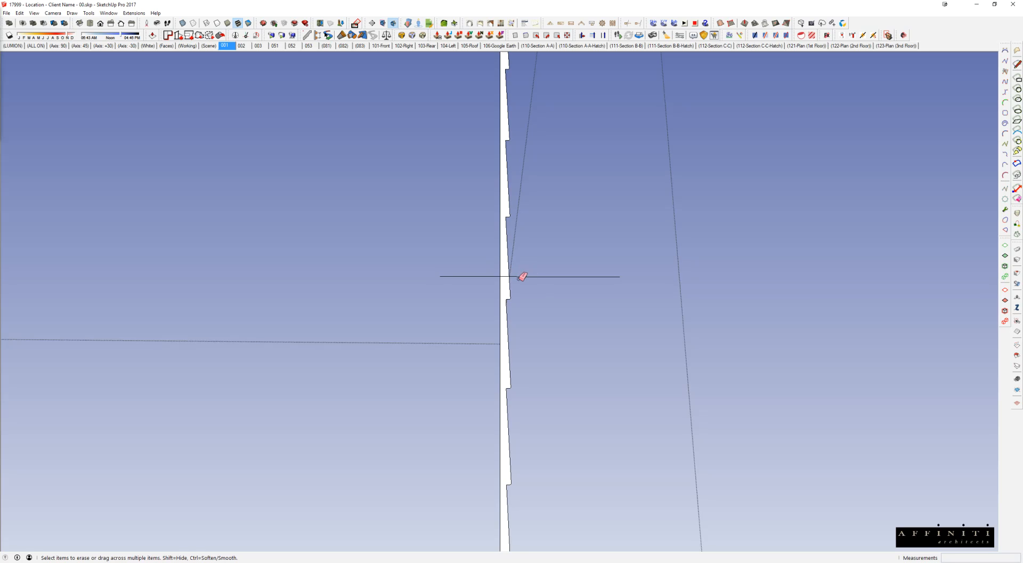
pyautogui.moveTo(470, 251); pyautogui.dragTo(437, 285, button='middle')
pyautogui.moveTo(540, 256); pyautogui.dragTo(536, 284)
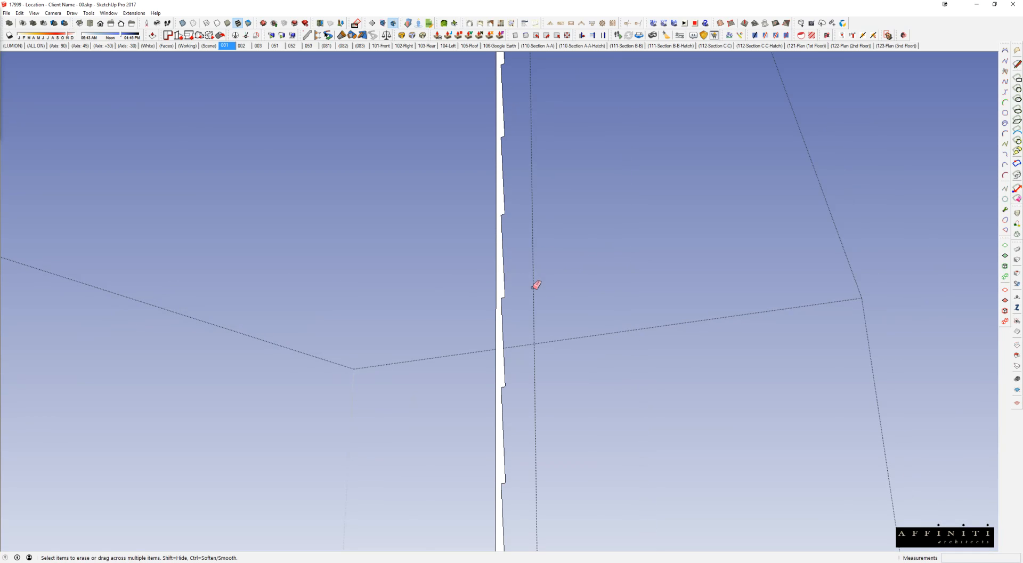
# Draw a short line across the siding profile at soffit height and erase the profile edge just above it
pyautogui.press('l')
pyautogui.scroll(4, 500, 275)
pyautogui.click(497, 274)
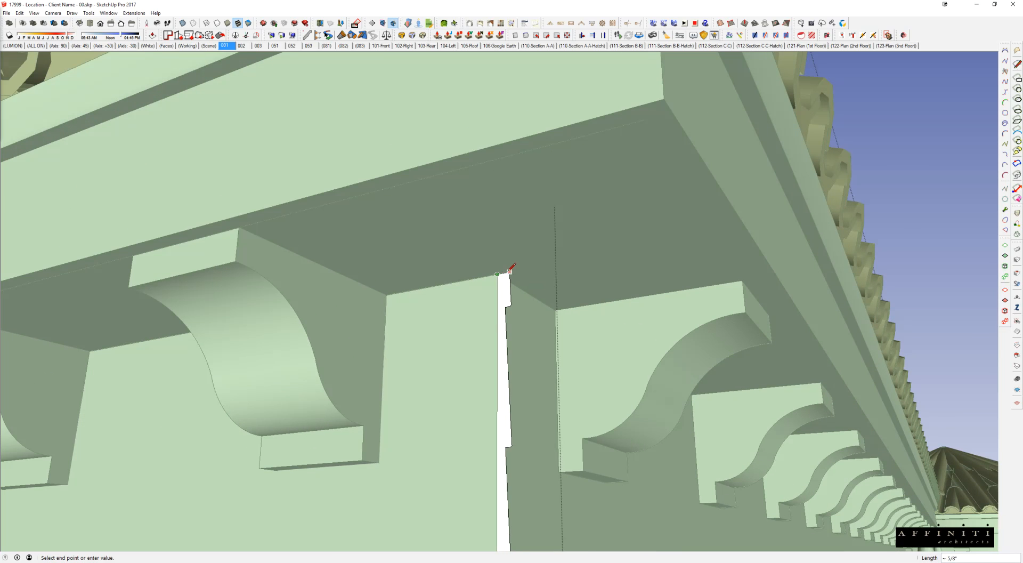
pyautogui.click(511, 270)
pyautogui.scroll(3, 510, 268)
pyautogui.press('e')
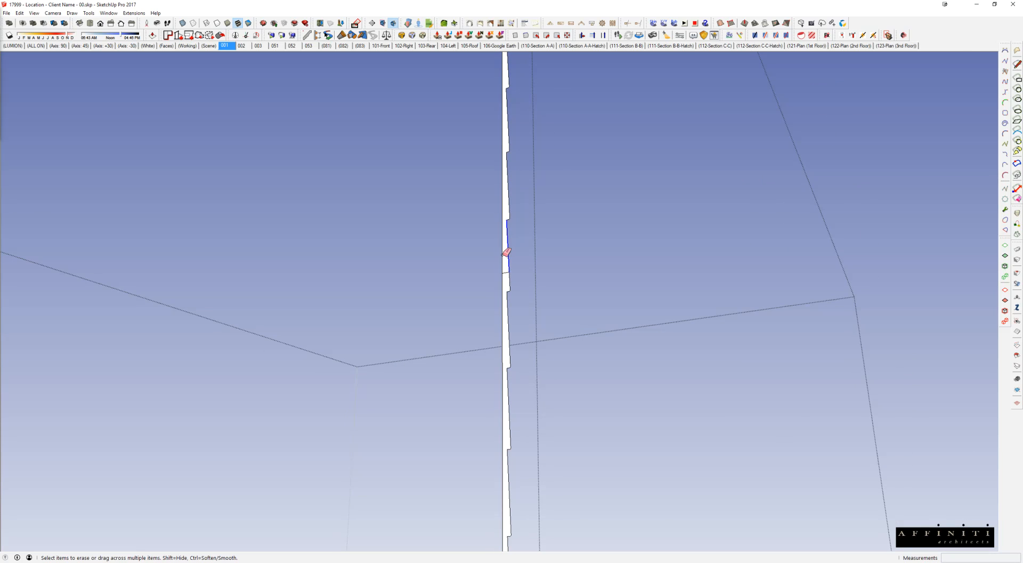
pyautogui.click(508, 268)
# Redraw the siding profile's back edge from the soffit cut down to the trim band, closing the profile into a face
pyautogui.press('l')
pyautogui.scroll(-5, 505, 298)
pyautogui.click(513, 158)
pyautogui.scroll(1, 515, 401)
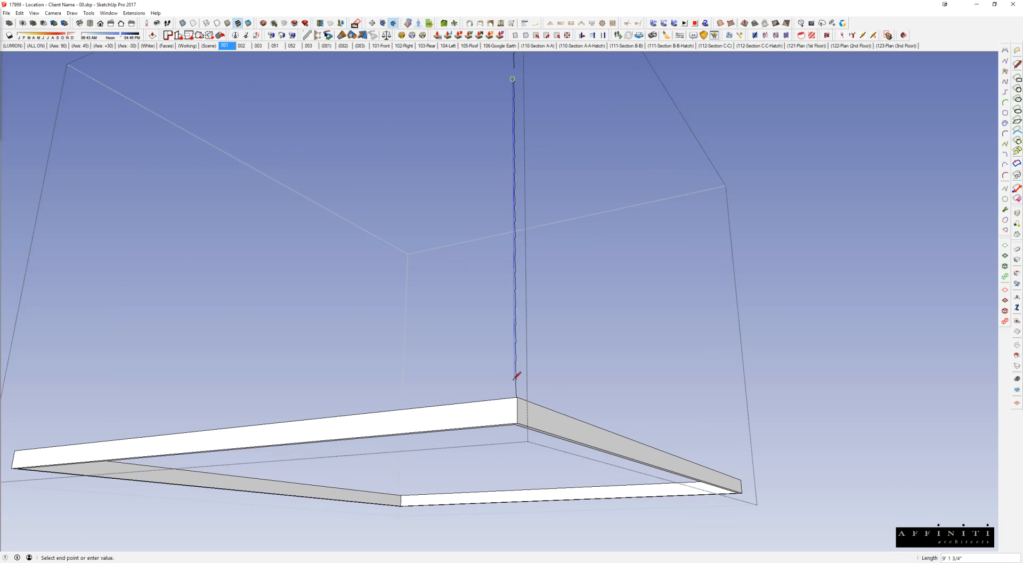
pyautogui.scroll(5, 515, 229)
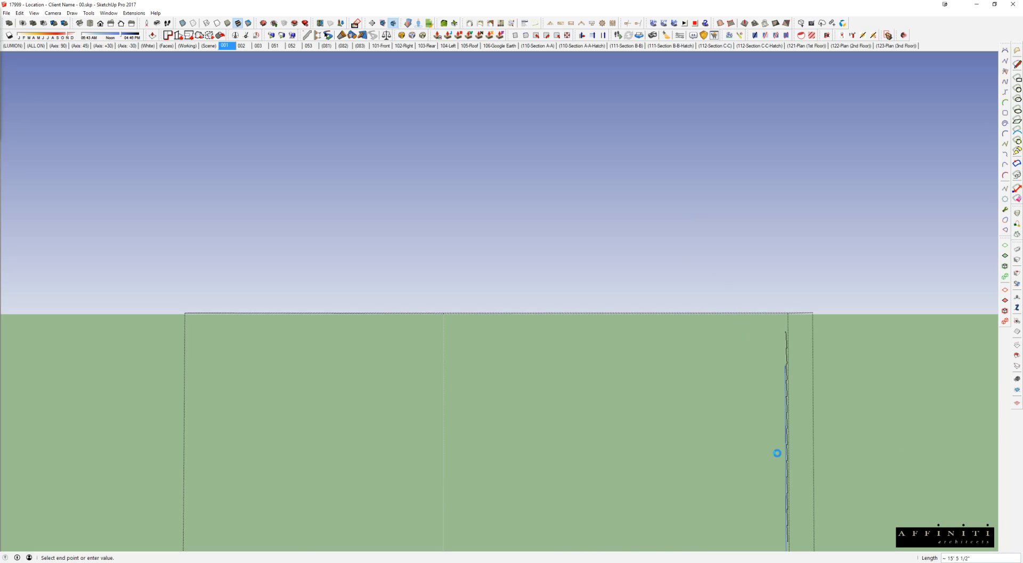
pyautogui.scroll(-6, 789, 396)
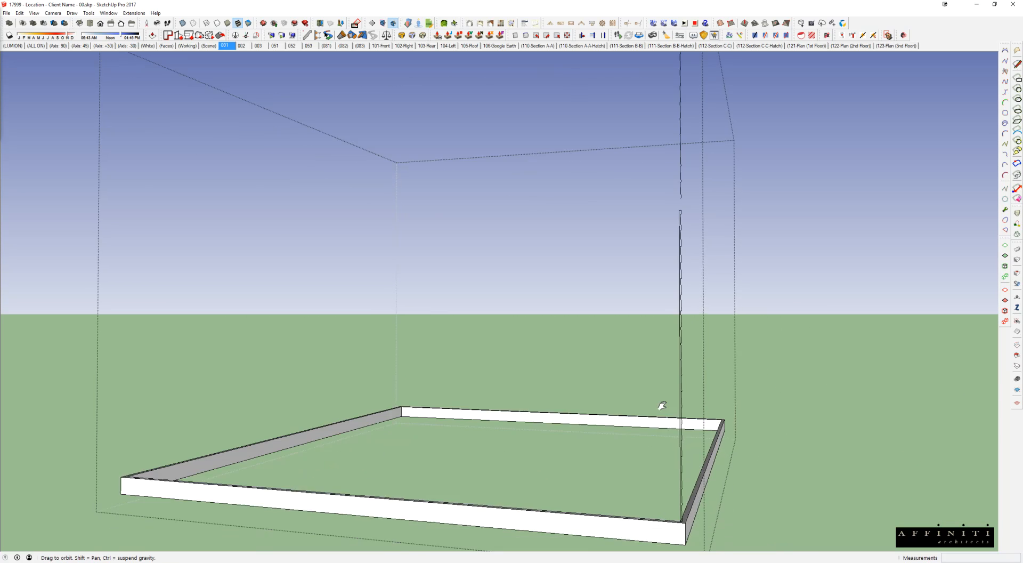
pyautogui.scroll(7, 698, 411)
pyautogui.scroll(-3, 698, 411)
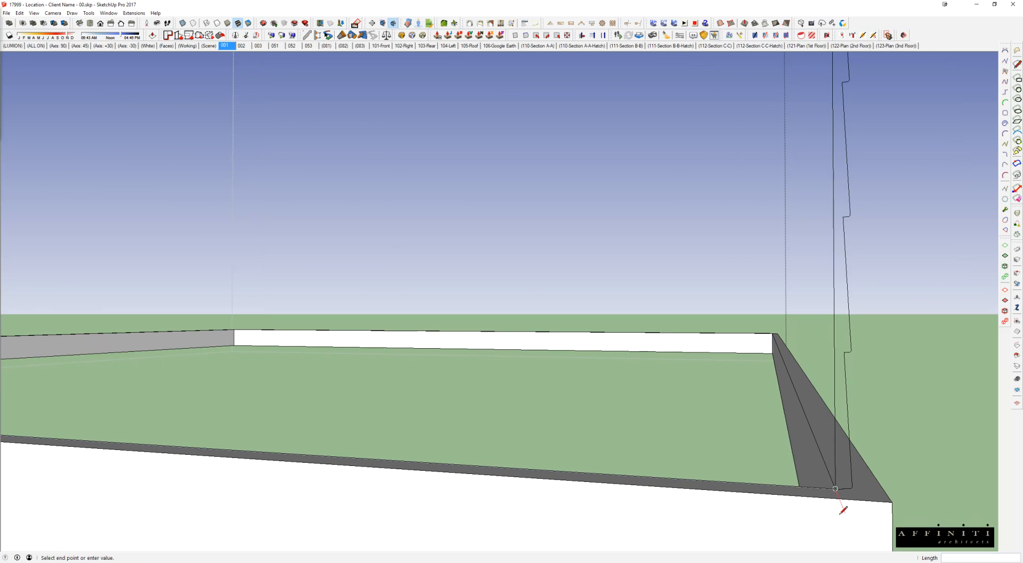
pyautogui.click(835, 488)
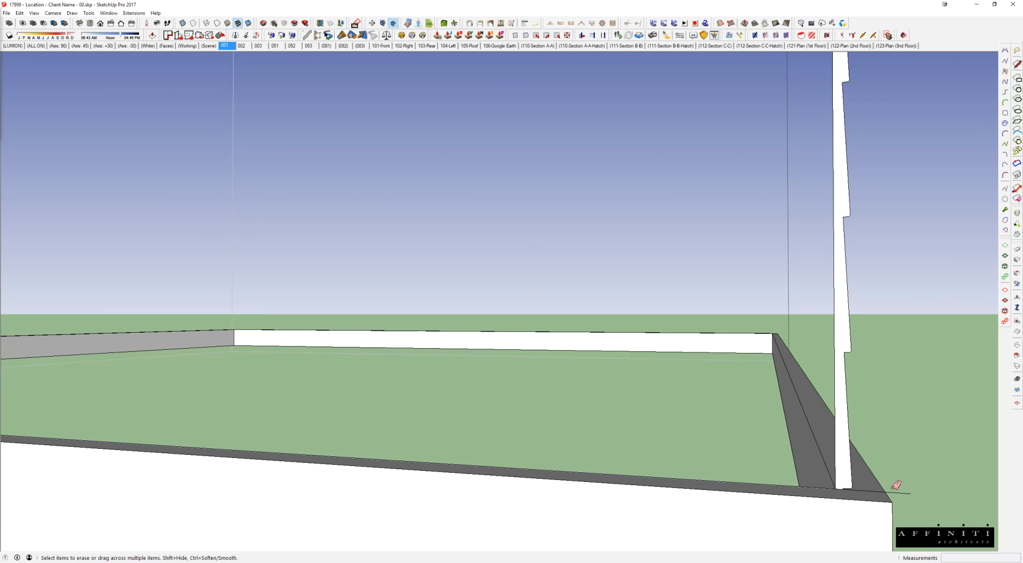
pyautogui.press('space')
# Delete the leftover profile edges above the soffit cut
pyautogui.scroll(-4, 820, 316)
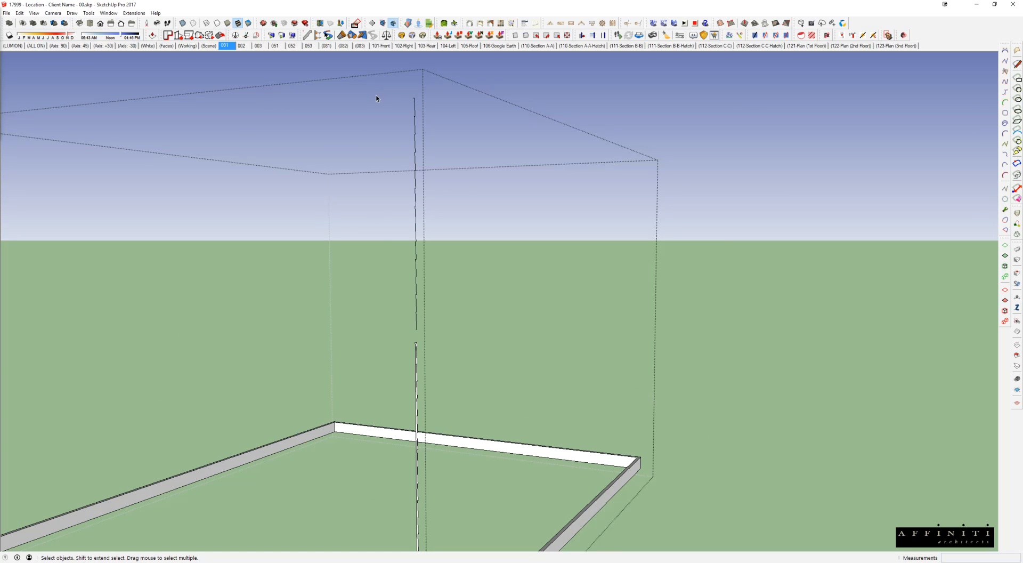
pyautogui.moveTo(383, 92); pyautogui.dragTo(470, 340)
pyautogui.press('Delete')
pyautogui.hotkey('shift', 'z')
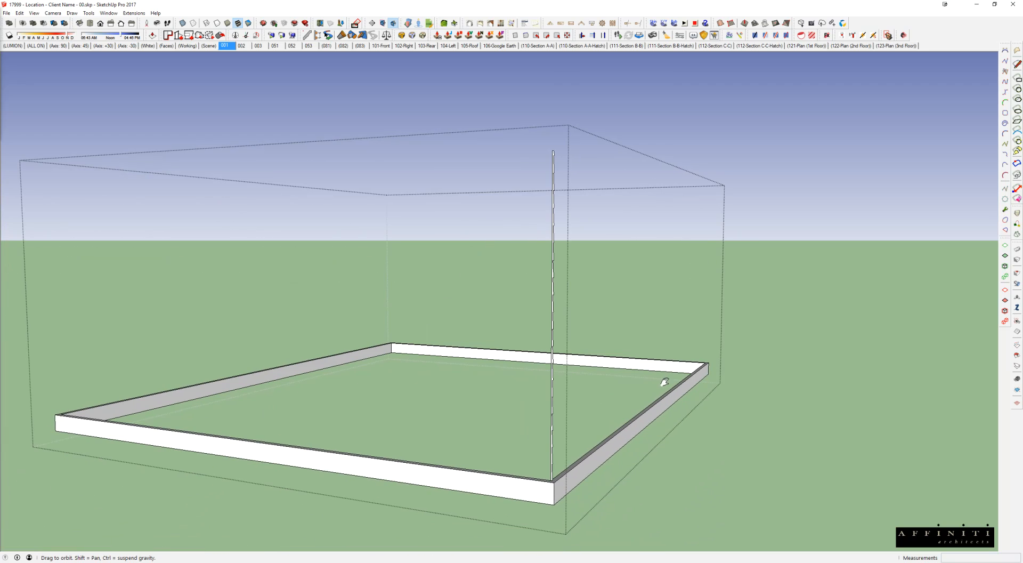
# Draw a rectangle between opposite lower outer corners of the trim band as the sweep path
pyautogui.press('r')
pyautogui.click(56, 429)
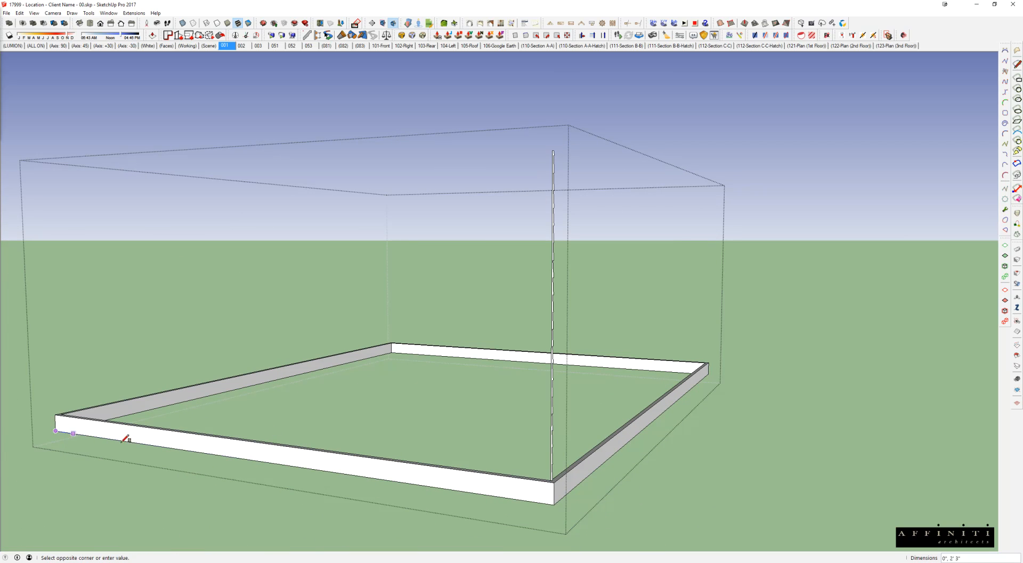
pyautogui.click(709, 366)
# Try to sweep the siding profile around the rectangle face with Follow Me
pyautogui.press('space')
pyautogui.press('p')
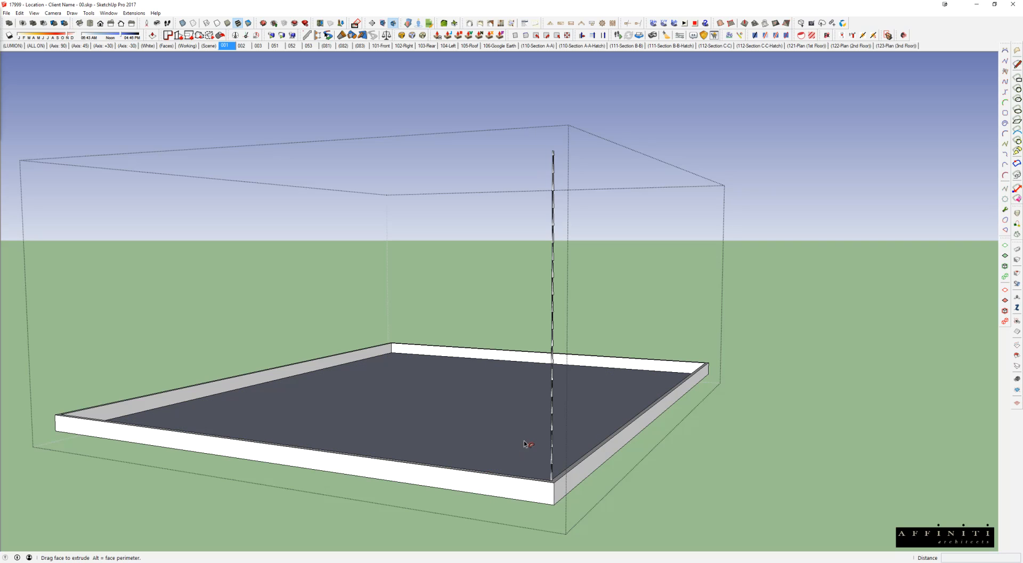
pyautogui.moveTo(525, 443); pyautogui.dragTo(533, 465)
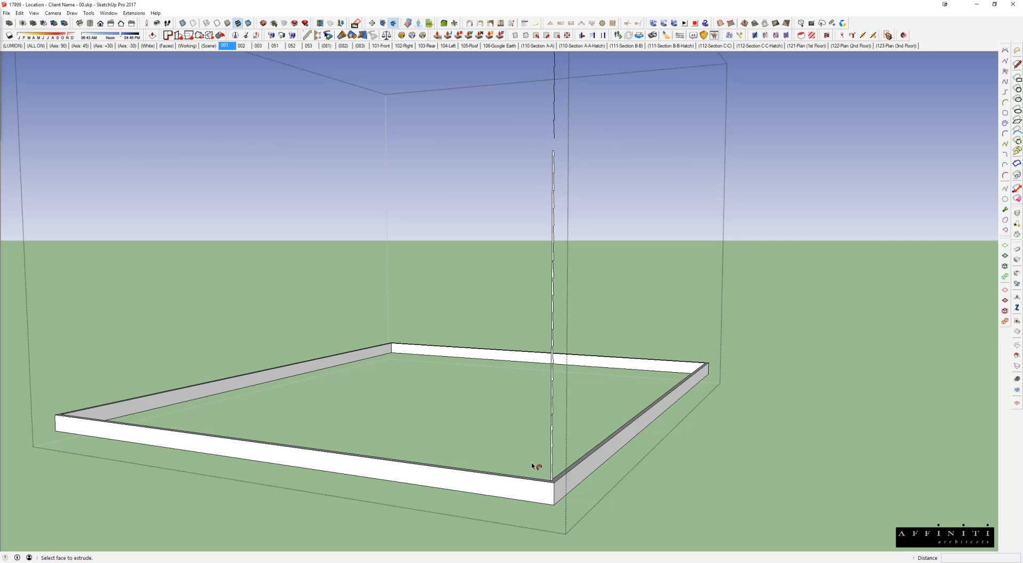
pyautogui.hotkey('ctrl', 'z')
# Select the rectangle face under the trim band and run the siding profile around it with Follow Me
pyautogui.press('space')
pyautogui.press('p')
pyautogui.scroll(3, 548, 476)
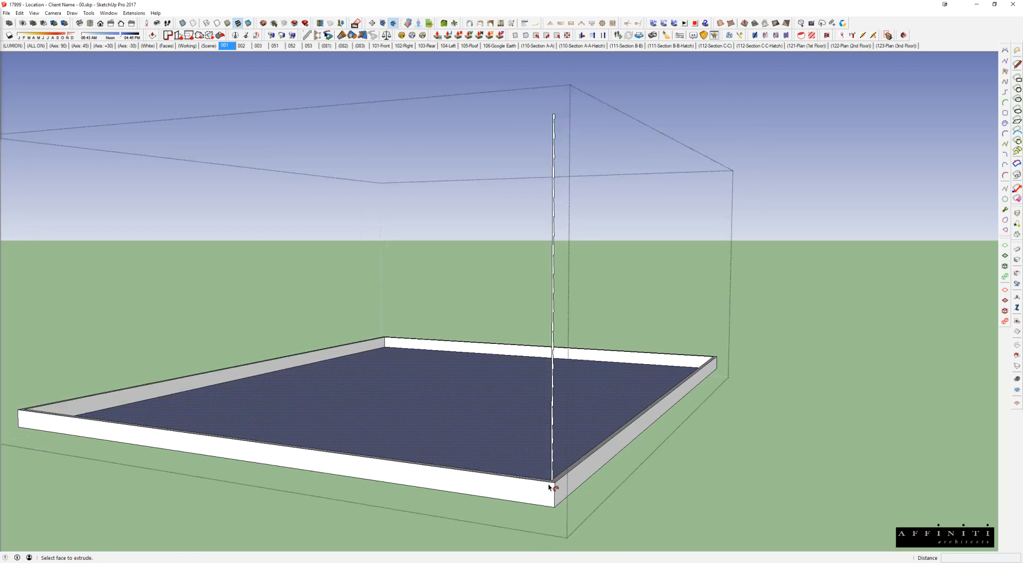
pyautogui.moveTo(525, 471); pyautogui.dragTo(521, 242, button='middle')
pyautogui.press('space')
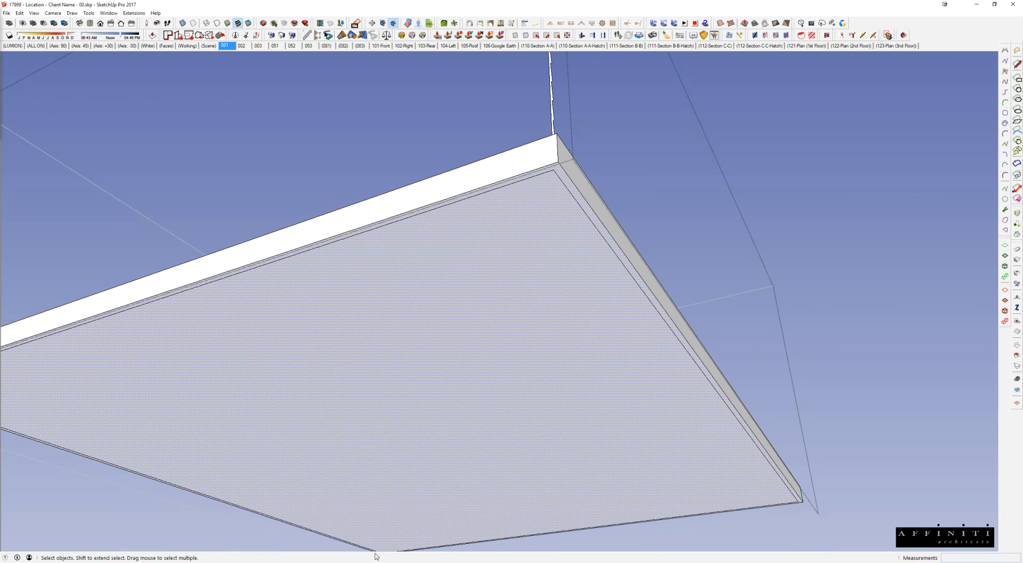
pyautogui.moveTo(446, 216); pyautogui.dragTo(569, 189, button='middle')
pyautogui.press('p')
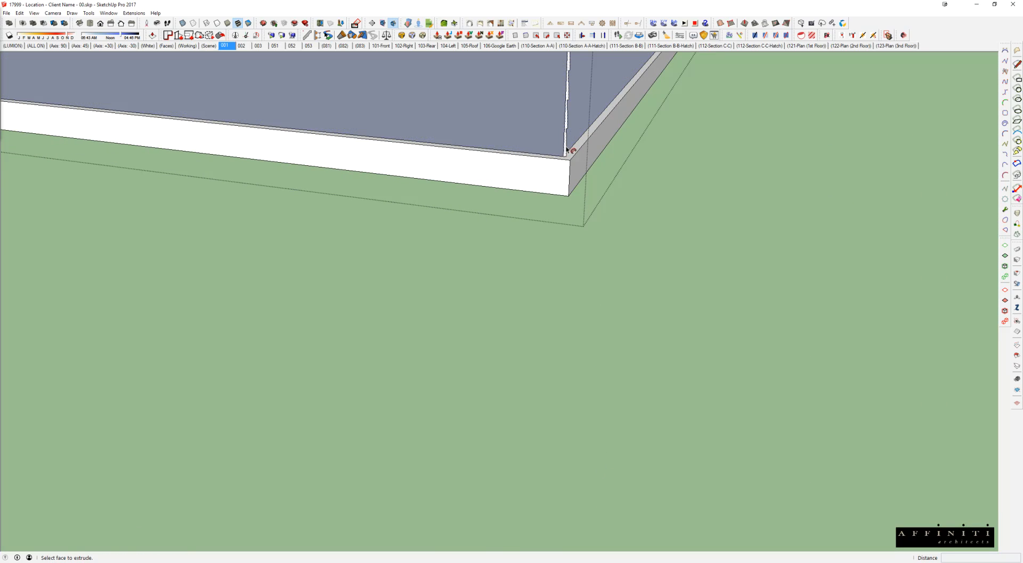
pyautogui.click(567, 150)
# Delete the flat rectangle face and its edges left inside the trim band
pyautogui.scroll(-5, 511, 178)
pyautogui.moveTo(503, 99); pyautogui.dragTo(477, 329, button='middle')
pyautogui.press('space')
pyautogui.doubleClick(457, 305)
pyautogui.press('Delete')
# Select all the connected siding geometry, make it a group, and hide that group to expose the upper windows
pyautogui.tripleClick(391, 240)
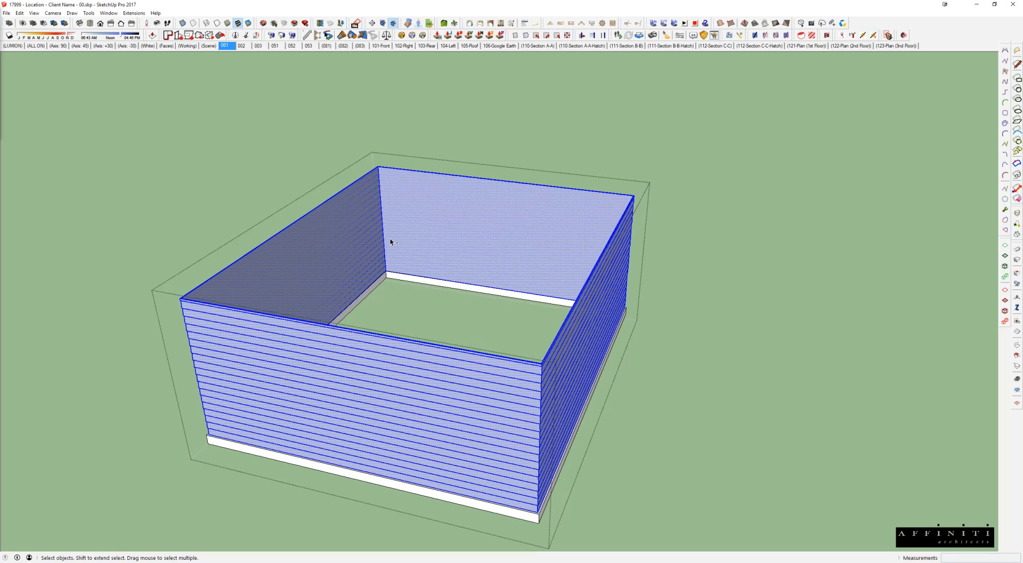
pyautogui.hotkey('ctrl', 'shift', 'r')
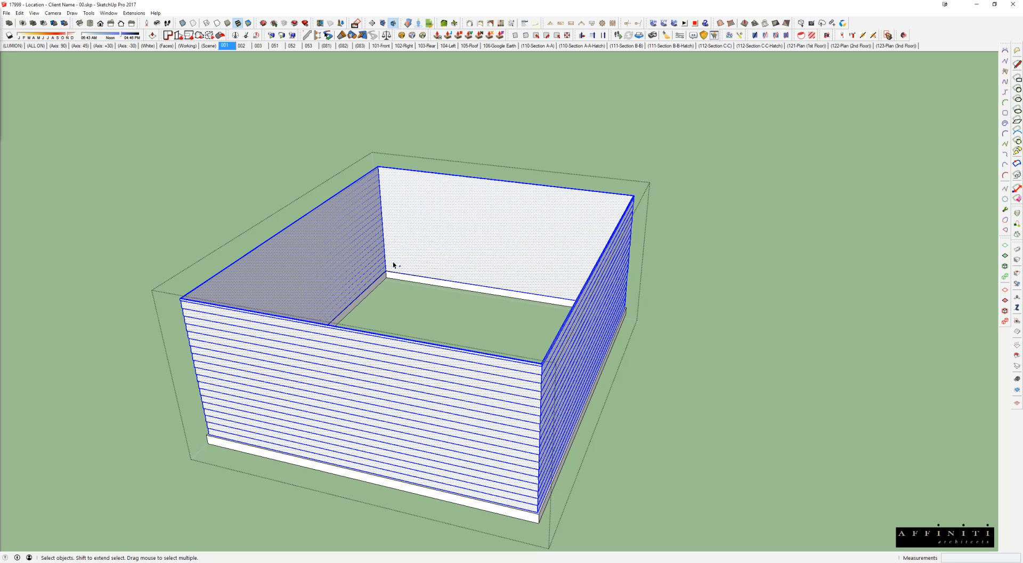
pyautogui.moveTo(491, 397); pyautogui.dragTo(546, 261, button='middle')
pyautogui.rightClick(546, 260)
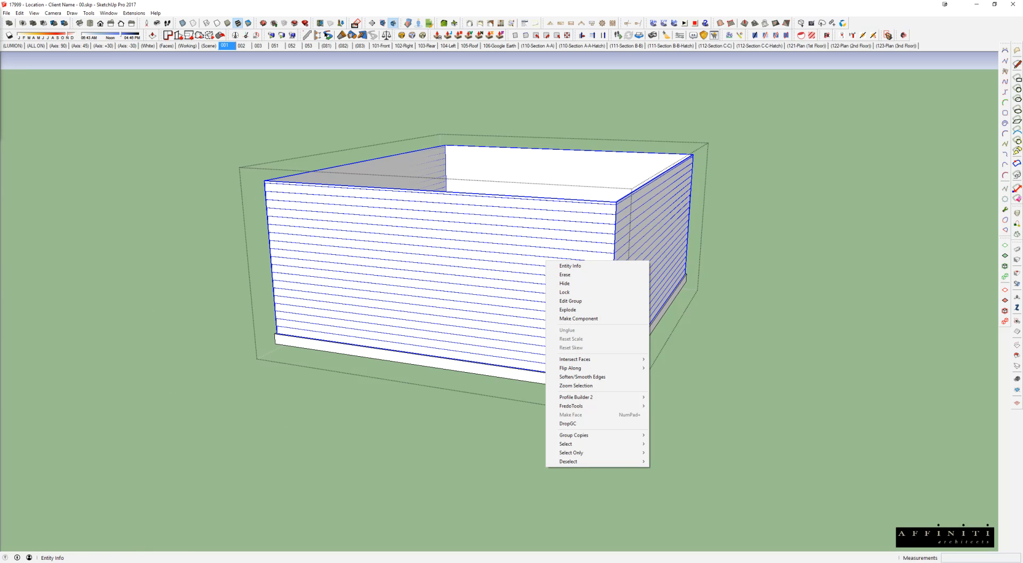
pyautogui.press('Escape')
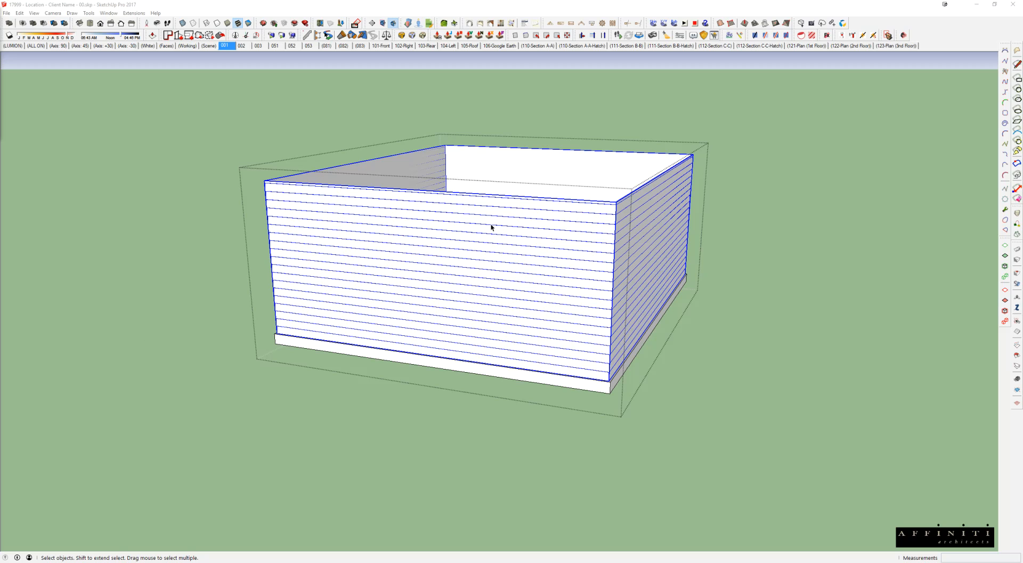
pyautogui.rightClick(491, 228)
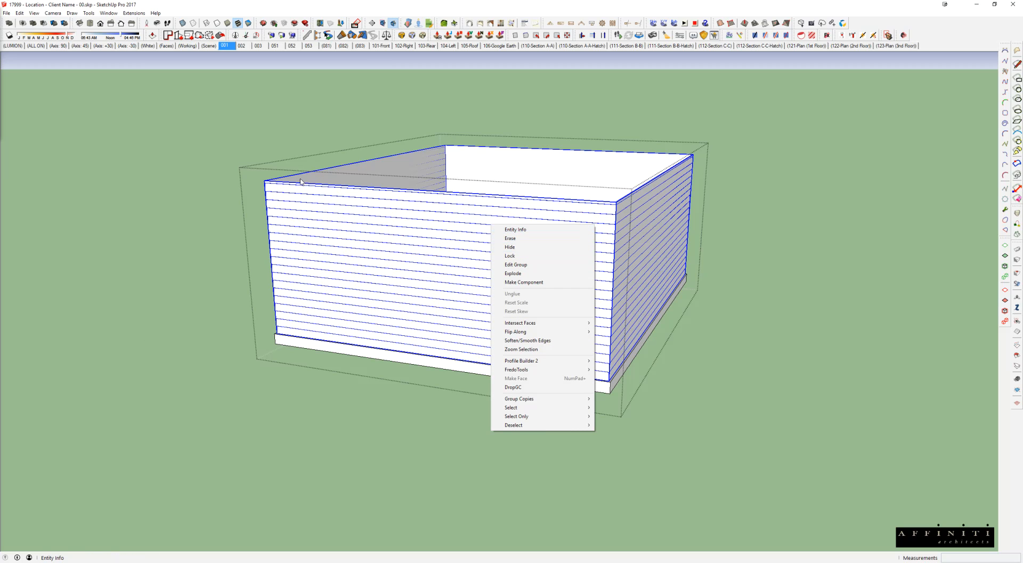
pyautogui.click(515, 247)
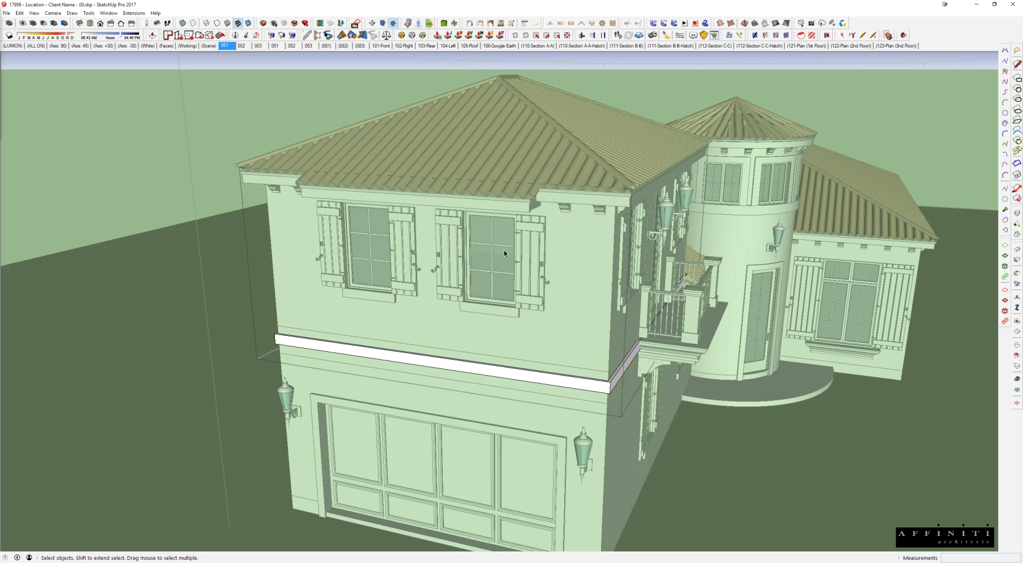
pyautogui.scroll(8, 505, 254)
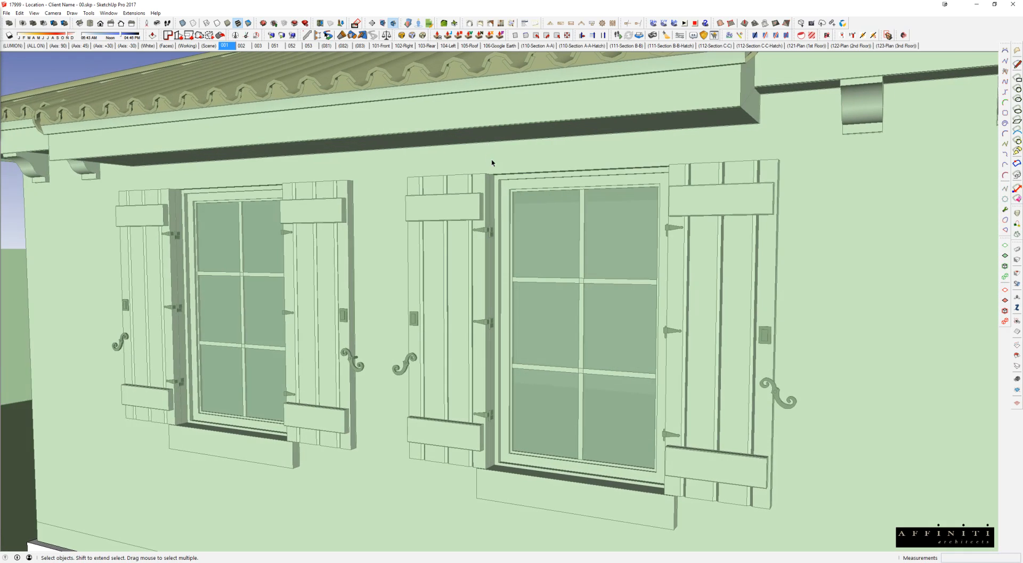
# Draw one rectangle over the larger upper window and its open shutters, and another over the sill below it
pyautogui.press('r')
pyautogui.click(407, 176)
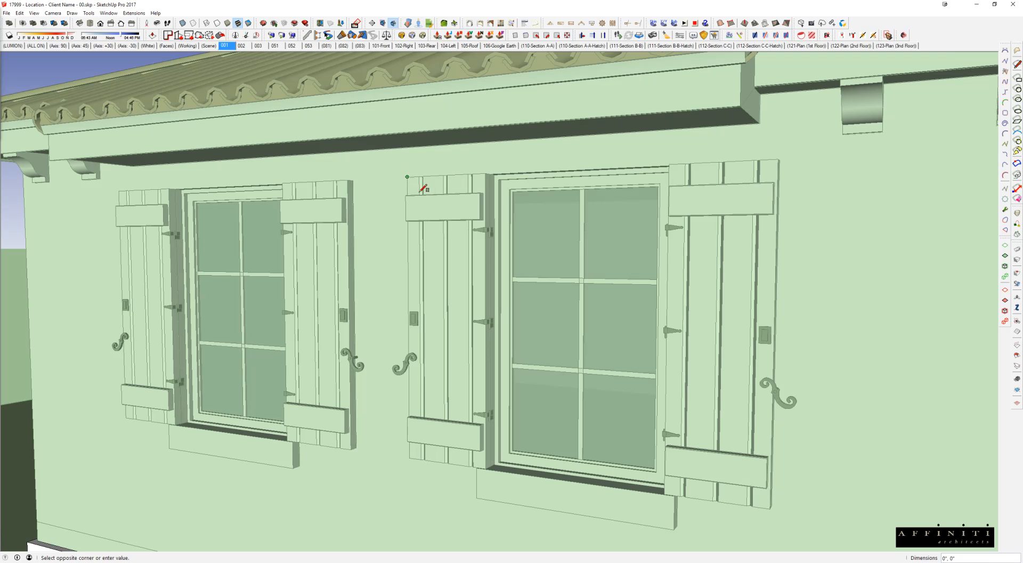
pyautogui.click(770, 509)
pyautogui.keyDown('shift'); pyautogui.moveTo(601, 406); pyautogui.dragTo(588, 274, button='middle'); pyautogui.keyUp('shift')
pyautogui.scroll(3, 440, 359)
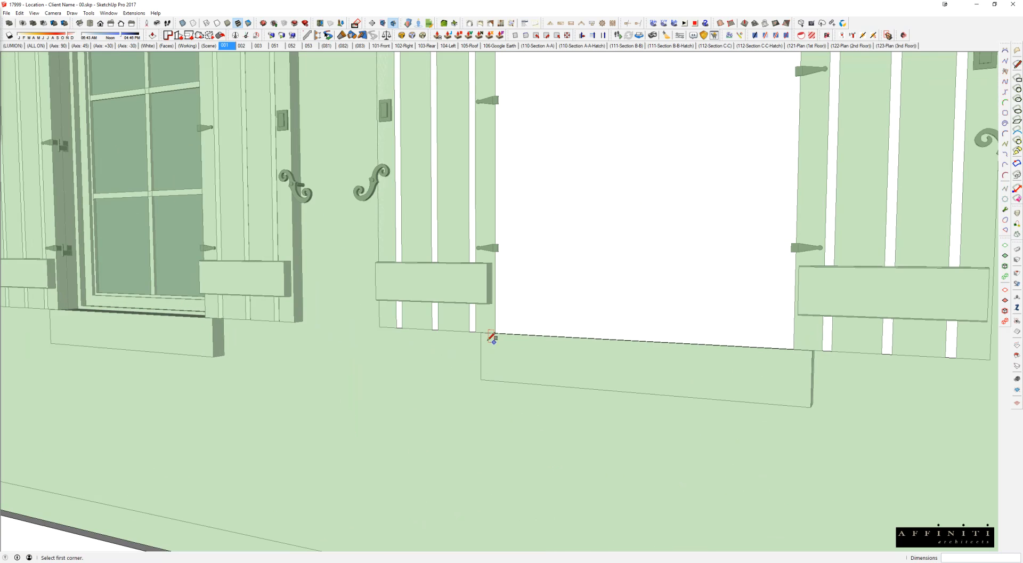
pyautogui.click(810, 409)
# Move the sill rectangle flush with the window rectangle and erase the edge between them to form one outline
pyautogui.moveTo(811, 409); pyautogui.dragTo(698, 362, button='middle')
pyautogui.press('m')
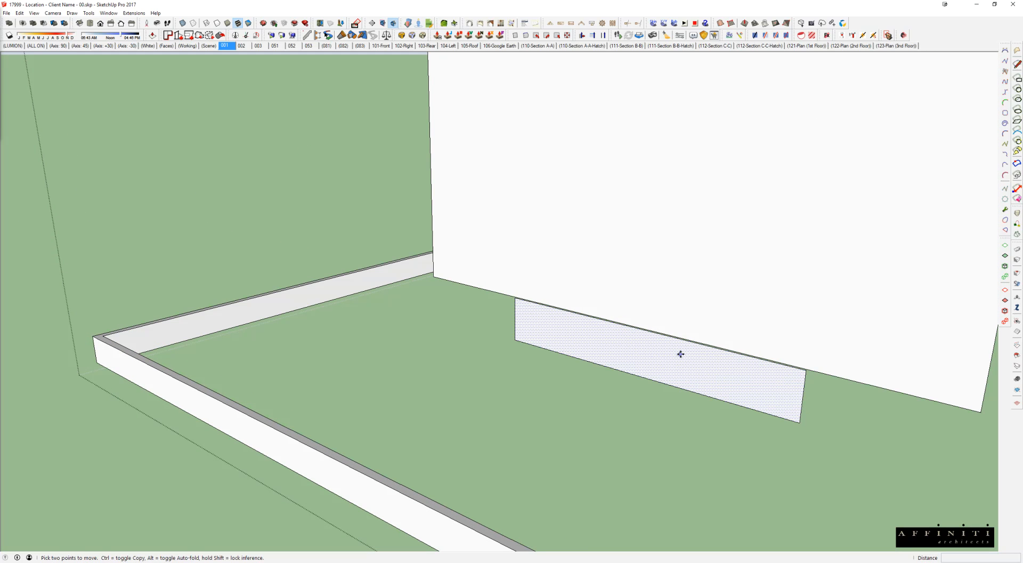
pyautogui.click(681, 352)
pyautogui.press('e')
pyautogui.moveTo(681, 332); pyautogui.dragTo(682, 347)
# Draw a rectangle about 5' 1 1/2" by 6' 4" over the neighbouring window and its shutters, and another over its sill
pyautogui.scroll(-7, 682, 306)
pyautogui.moveTo(681, 305)
pyautogui.mouseDown(button='middle')
pyautogui.moveTo(651, 262)
pyautogui.moveTo(678, 221)
pyautogui.mouseUp(button='middle')
pyautogui.press('h')
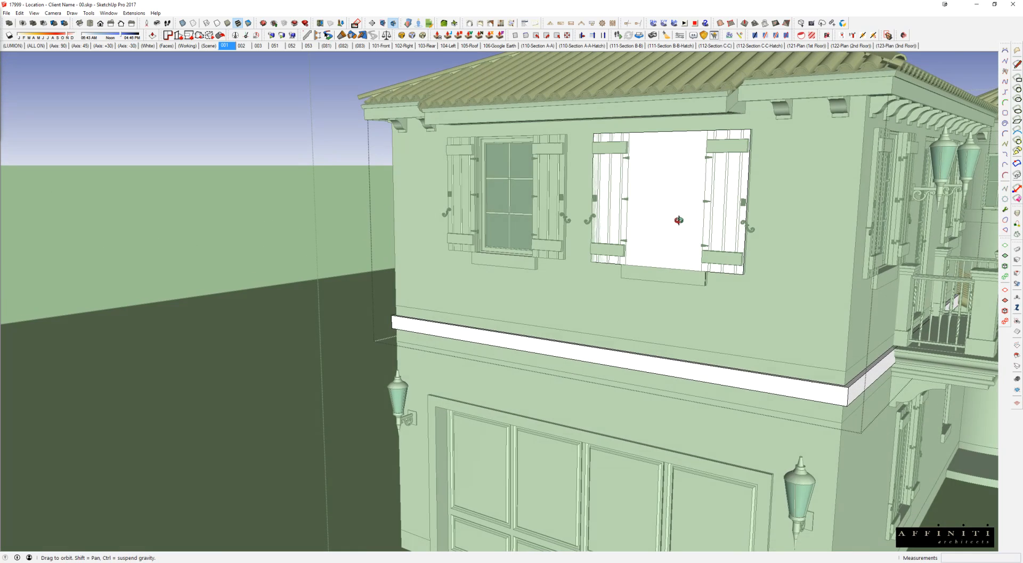
pyautogui.scroll(4, 539, 172)
pyautogui.press('r')
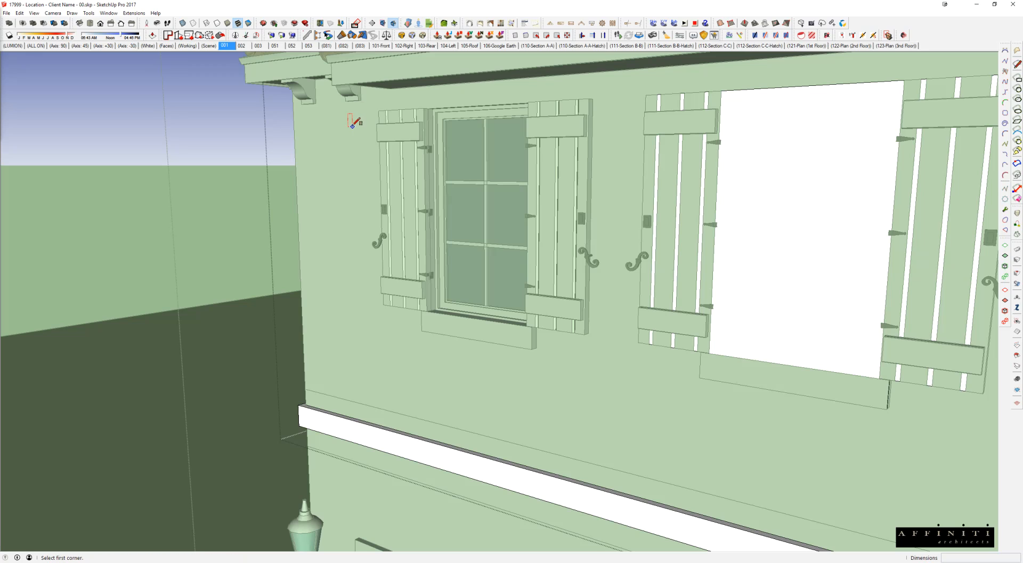
pyautogui.click(379, 110)
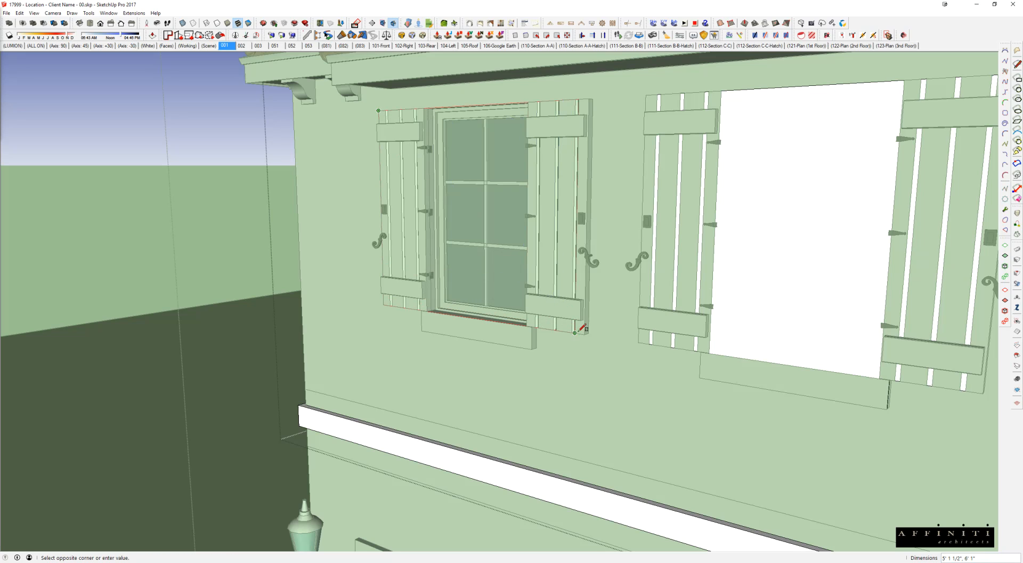
pyautogui.click(584, 333)
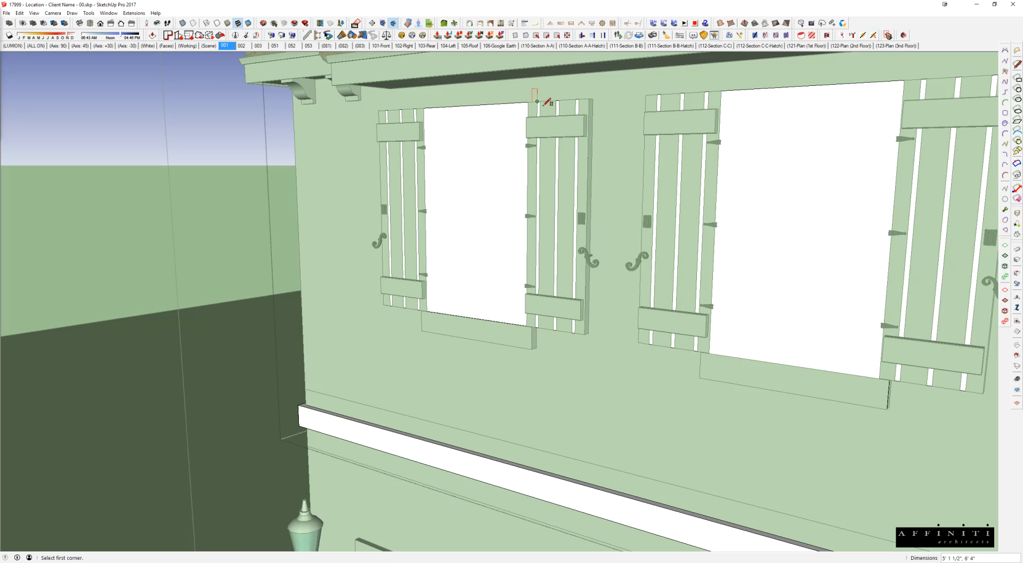
pyautogui.click(421, 311)
pyautogui.click(532, 349)
# Bring the second sill rectangle into the plane of its window rectangle and erase their shared edge
pyautogui.moveTo(504, 322)
pyautogui.mouseDown(button='middle')
pyautogui.moveTo(432, 341)
pyautogui.moveTo(385, 329)
pyautogui.mouseUp(button='middle')
pyautogui.press('space')
pyautogui.press('h')
pyautogui.scroll(3, 472, 304)
pyautogui.scroll(1, 472, 304)
pyautogui.moveTo(489, 342); pyautogui.dragTo(475, 349, button='middle')
pyautogui.press('h')
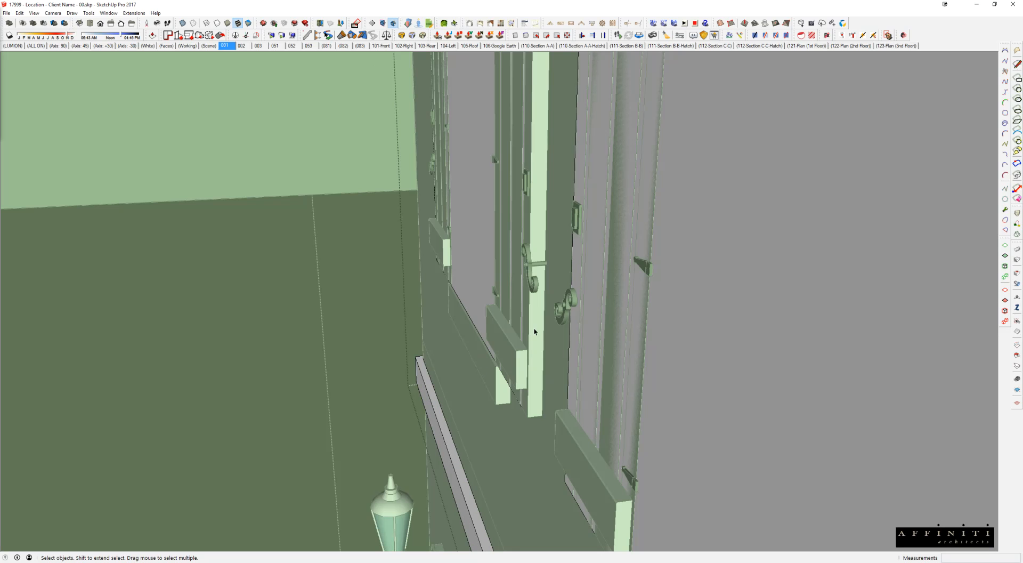
pyautogui.press('h')
pyautogui.press('m')
pyautogui.click(491, 355)
pyautogui.click(481, 280)
pyautogui.press('e')
pyautogui.click(469, 313)
# Push/Pull both window outlines into deep boxes that pass through the front wall plane
pyautogui.scroll(-4, 474, 295)
pyautogui.press('p')
pyautogui.click(469, 198)
pyautogui.click(429, 214)
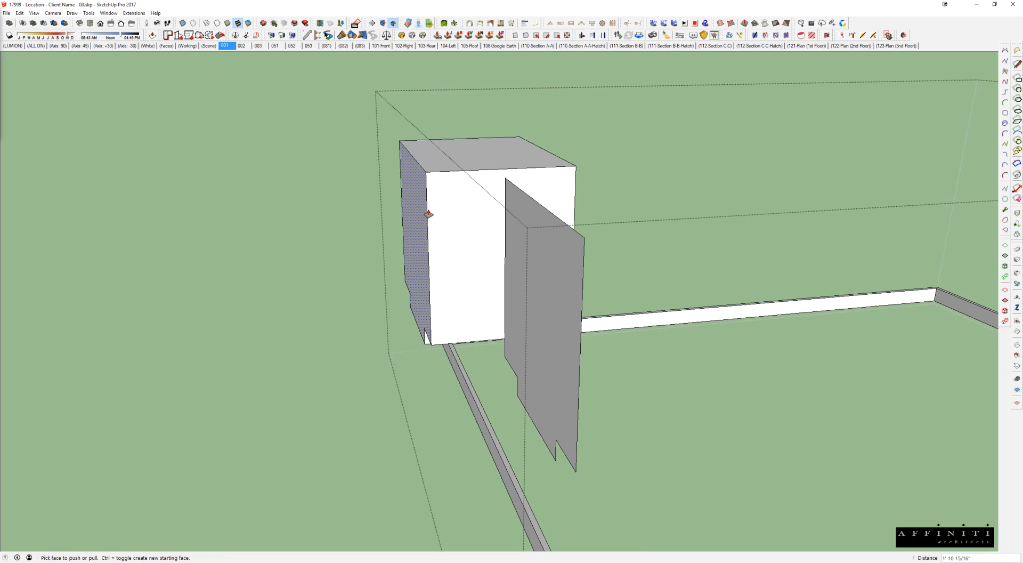
pyautogui.click(544, 261)
pyautogui.click(479, 279)
pyautogui.press('space')
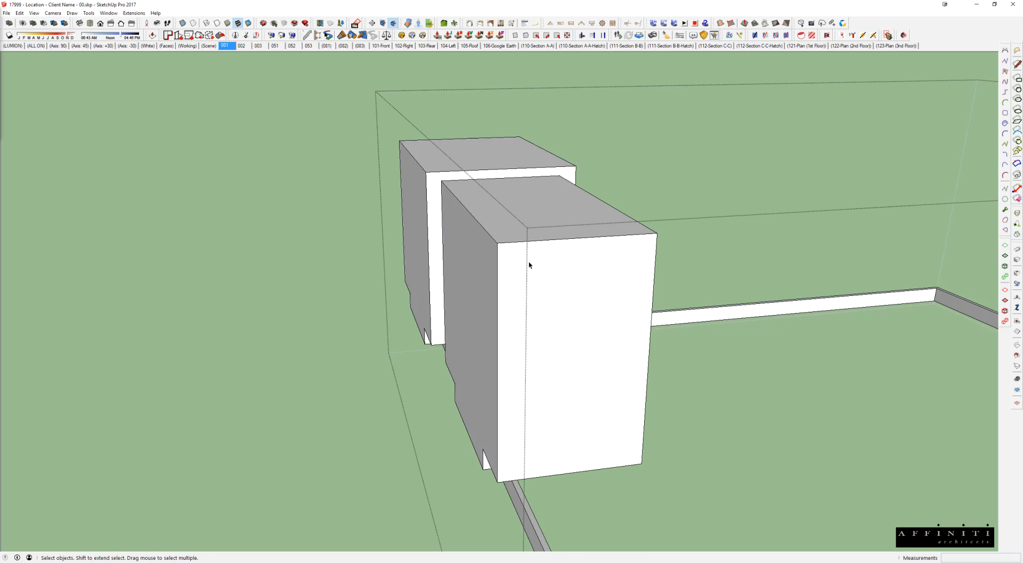
# Make each window box a separate group and unhide the siding around them
pyautogui.scroll(-2, 517, 246)
pyautogui.moveTo(363, 97); pyautogui.dragTo(664, 459)
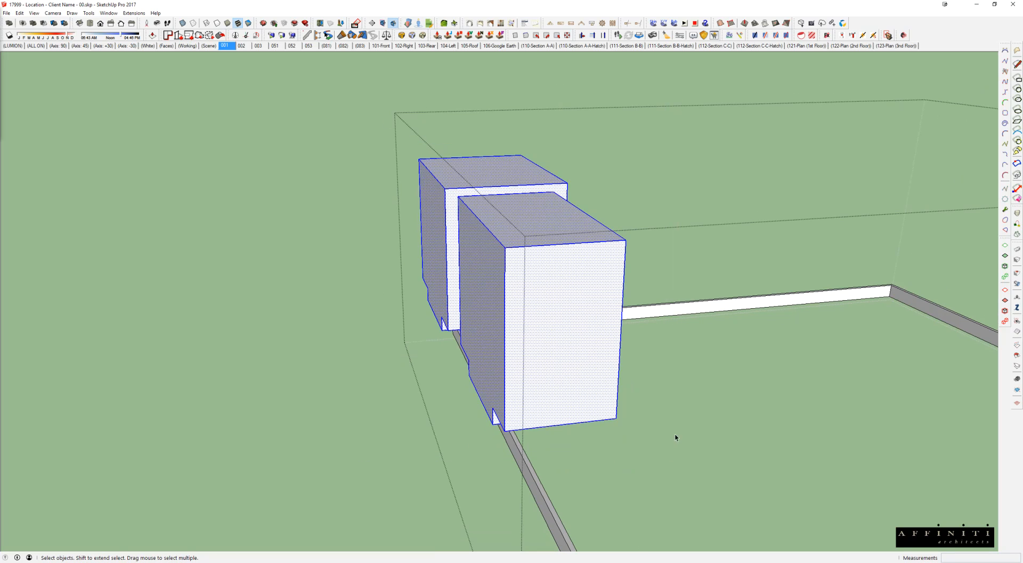
pyautogui.click(638, 416)
pyautogui.click(496, 268)
pyautogui.moveTo(521, 288); pyautogui.dragTo(640, 368, button='middle')
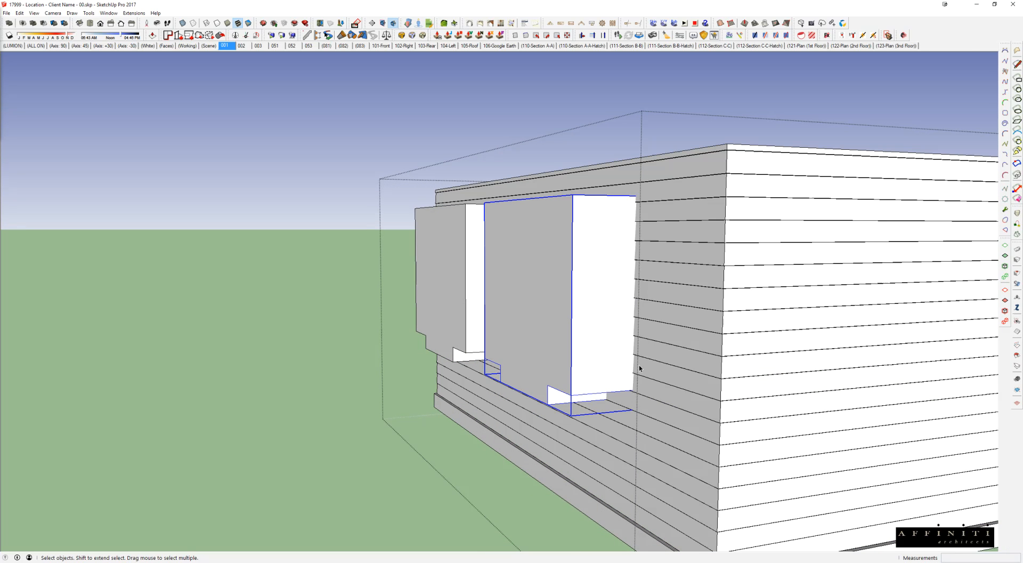
# Try a solid Union between the window box nearest the corner and the siding group
pyautogui.click(723, 258)
pyautogui.moveTo(859, 281); pyautogui.dragTo(800, 421, button='middle')
pyautogui.click(520, 332)
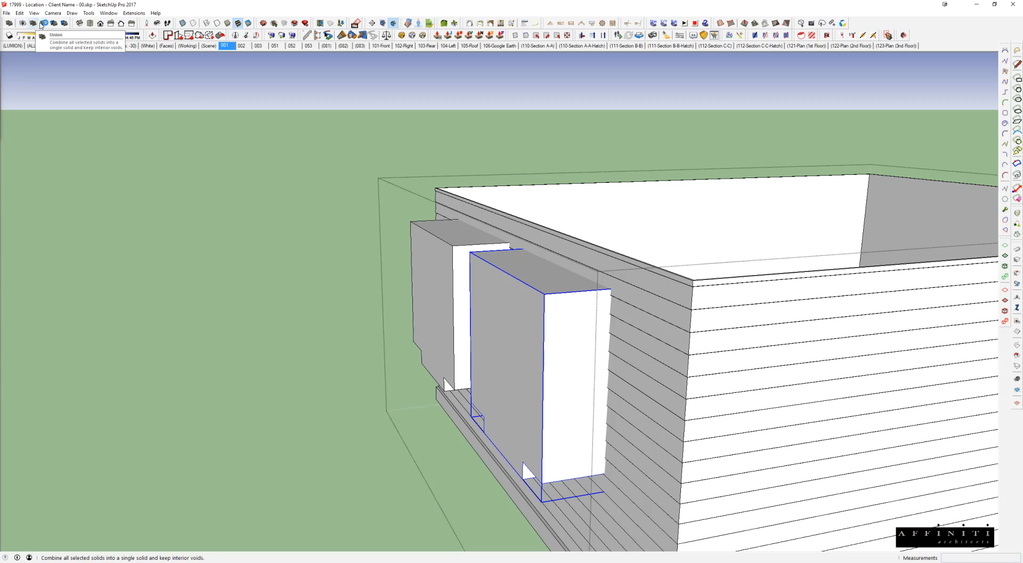
pyautogui.click(44, 23)
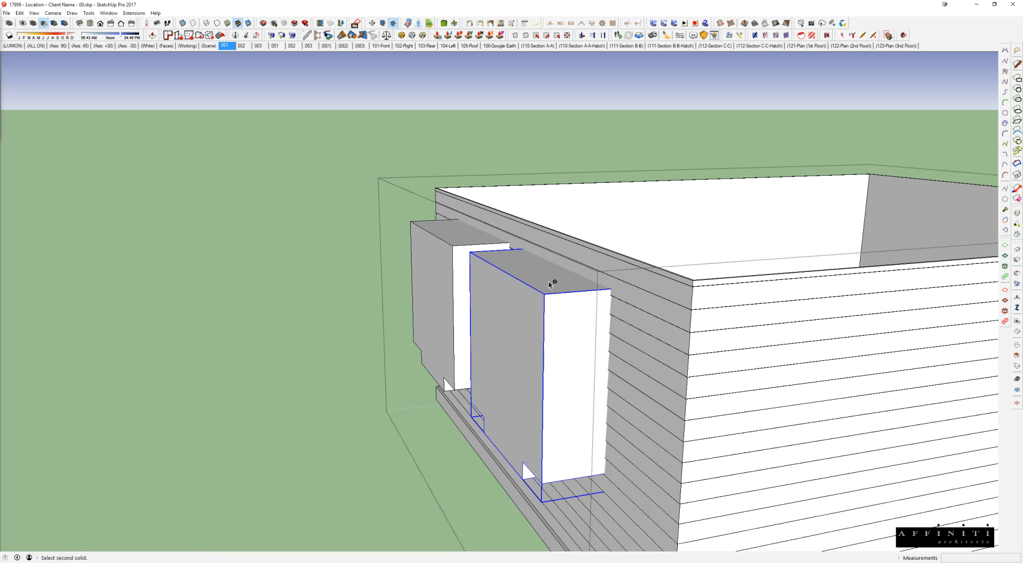
pyautogui.click(665, 314)
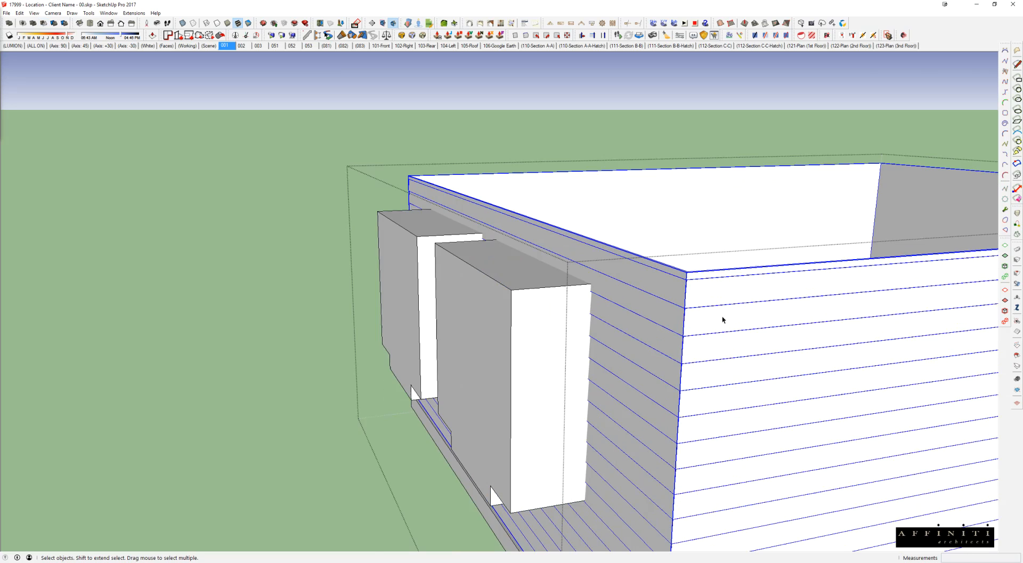
# Inspect the siding group with Solid Inspector and fix its stray edges
pyautogui.keyDown('shift'); pyautogui.moveTo(740, 336); pyautogui.dragTo(435, 245, button='middle'); pyautogui.keyUp('shift')
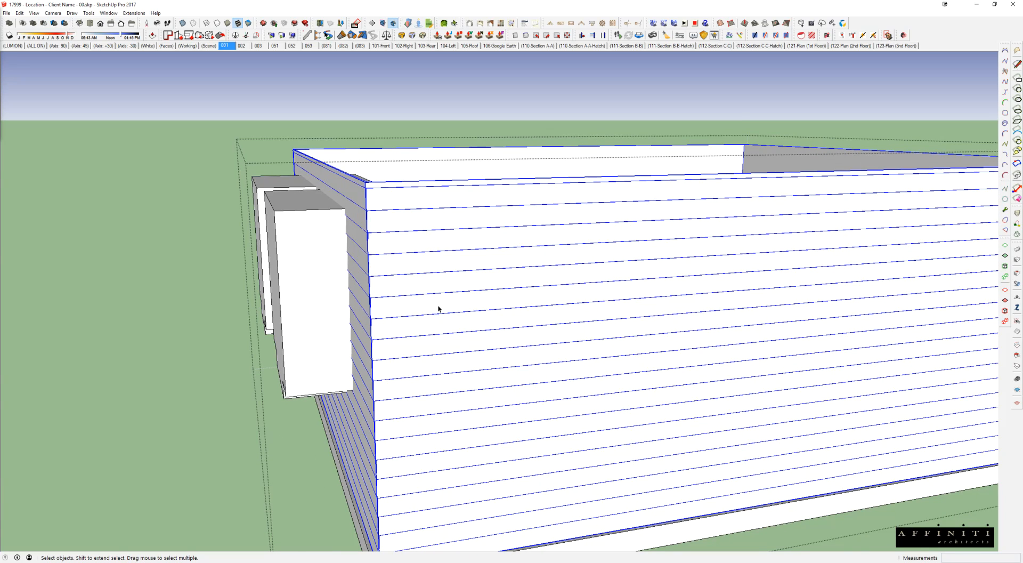
pyautogui.hotkey('shift', 'i')
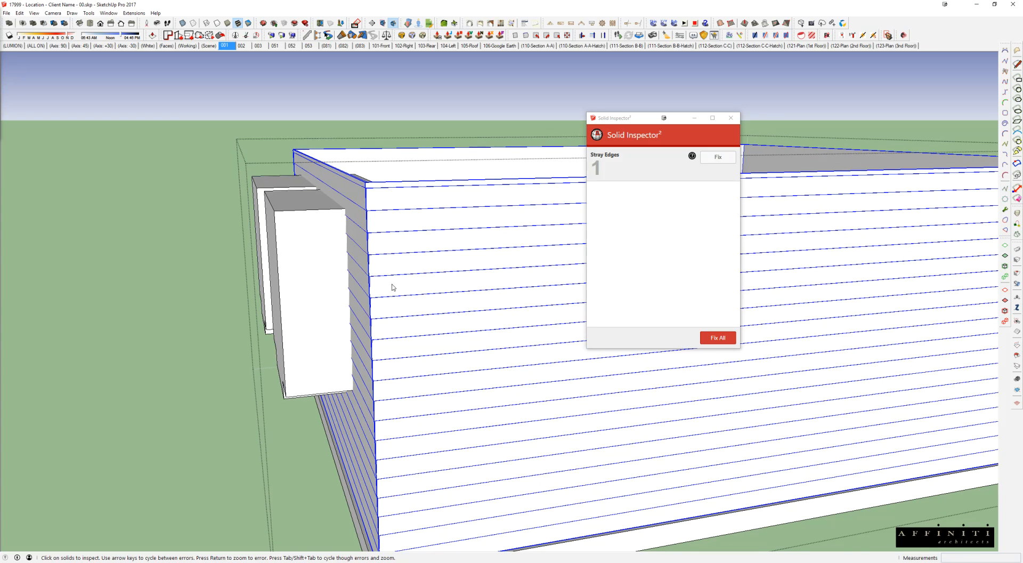
pyautogui.scroll(-2, 392, 287)
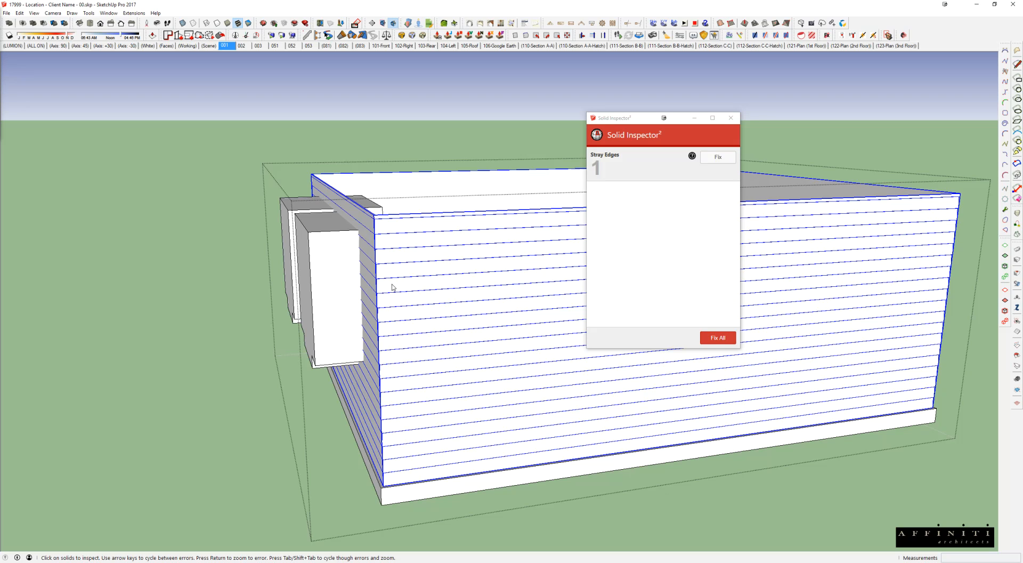
pyautogui.click(721, 156)
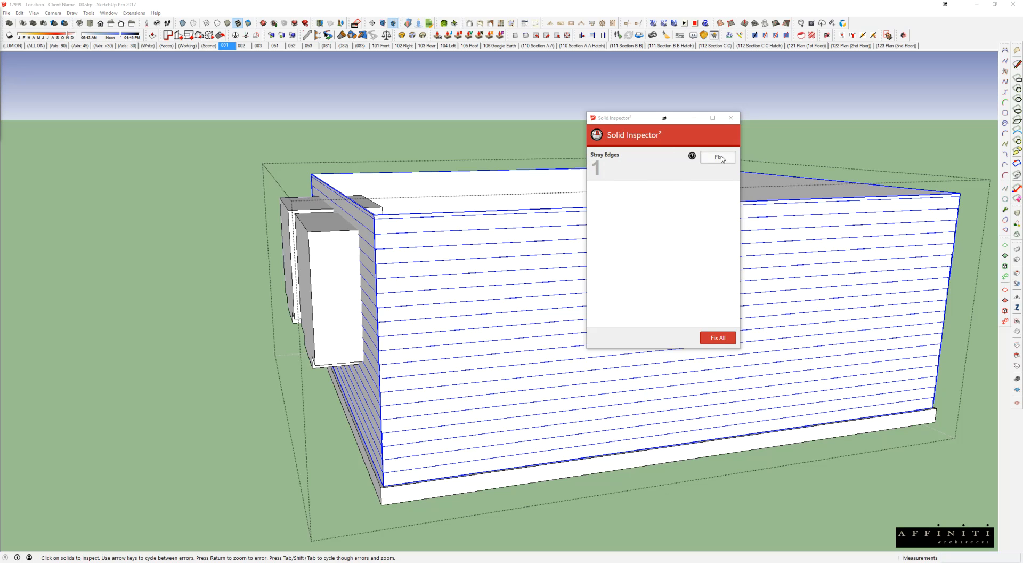
pyautogui.click(731, 119)
# Subtract the window box nearest the corner from the siding group to cut that window's opening
pyautogui.click(326, 263)
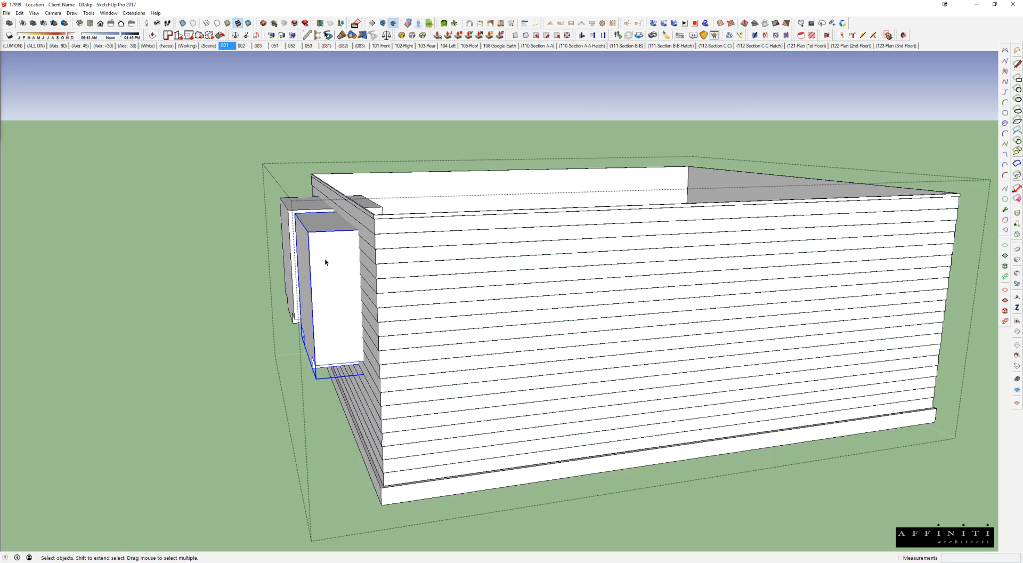
pyautogui.hotkey('alt', 's')
pyautogui.click(403, 257)
pyautogui.moveTo(388, 294); pyautogui.dragTo(544, 269, button='middle')
# Subtract the other front window box from the siding and check the openings against the full house
pyautogui.press('space')
pyautogui.click(364, 240)
pyautogui.hotkey('alt', 's')
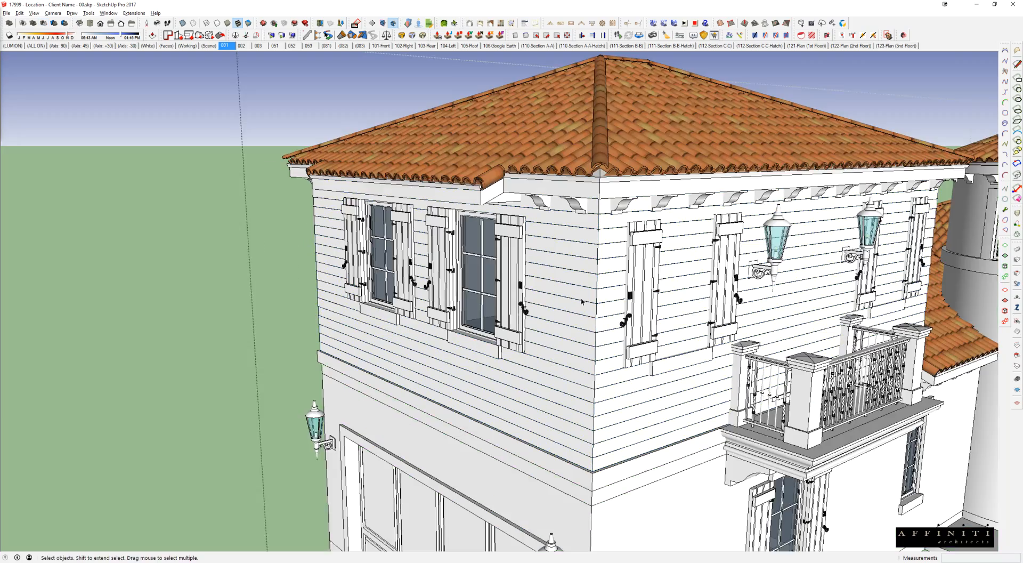
pyautogui.moveTo(582, 297); pyautogui.dragTo(683, 199, button='middle')
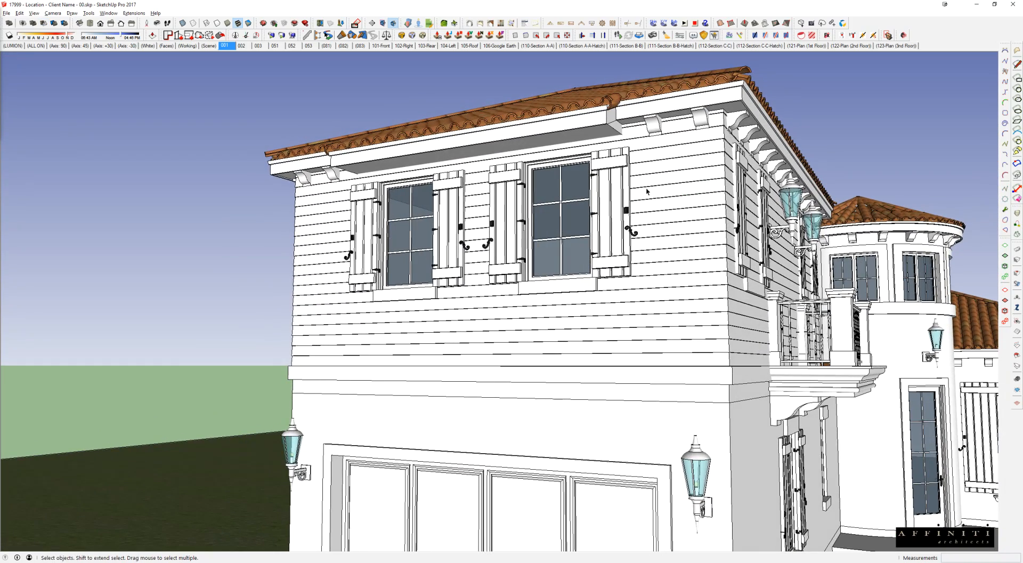
pyautogui.moveTo(551, 273); pyautogui.dragTo(530, 245, button='middle')
pyautogui.moveTo(580, 269); pyautogui.dragTo(559, 304, button='middle')
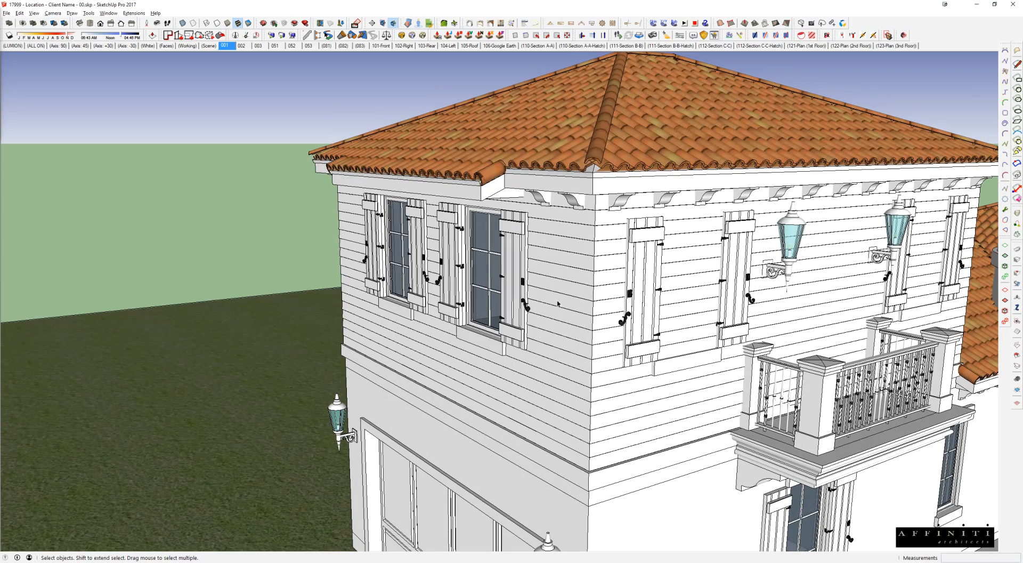
# Copy the remaining front window box to the balcony wall, snapping its upper corner to the first shutter's top corner
pyautogui.doubleClick(532, 263)
pyautogui.moveTo(481, 259); pyautogui.dragTo(382, 277, button='middle')
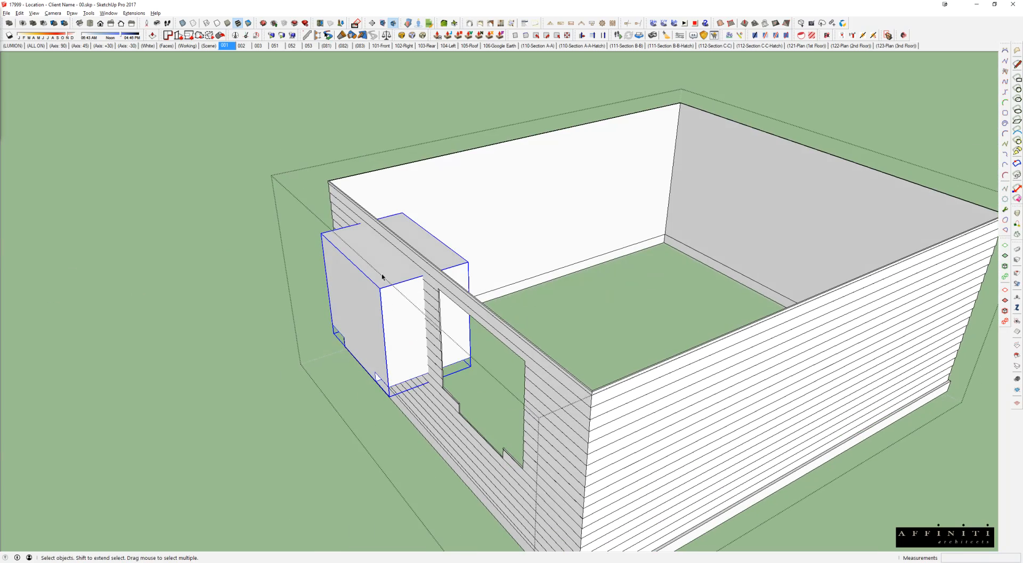
pyautogui.press('m')
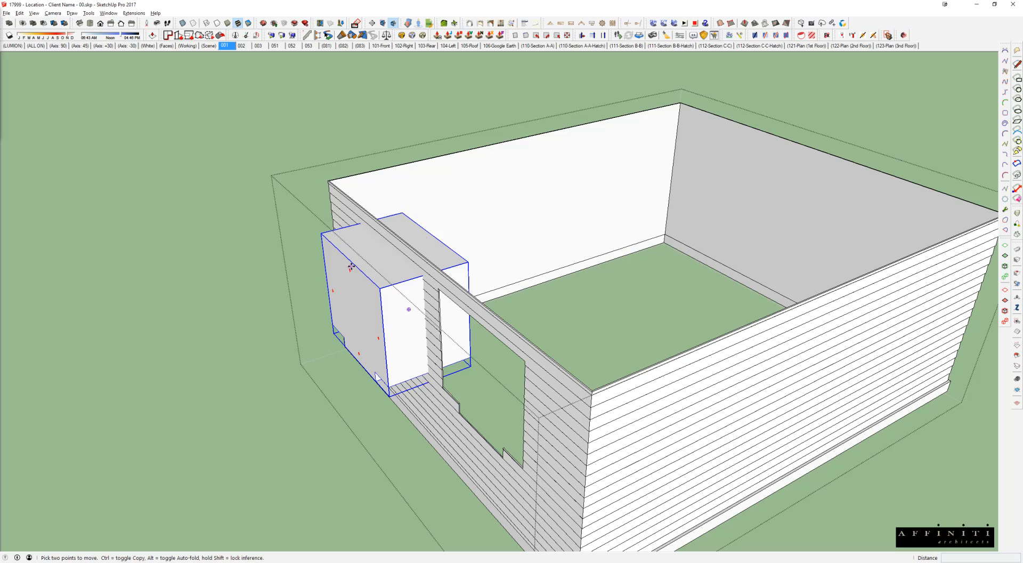
pyautogui.click(322, 234)
pyautogui.press('ctrl')
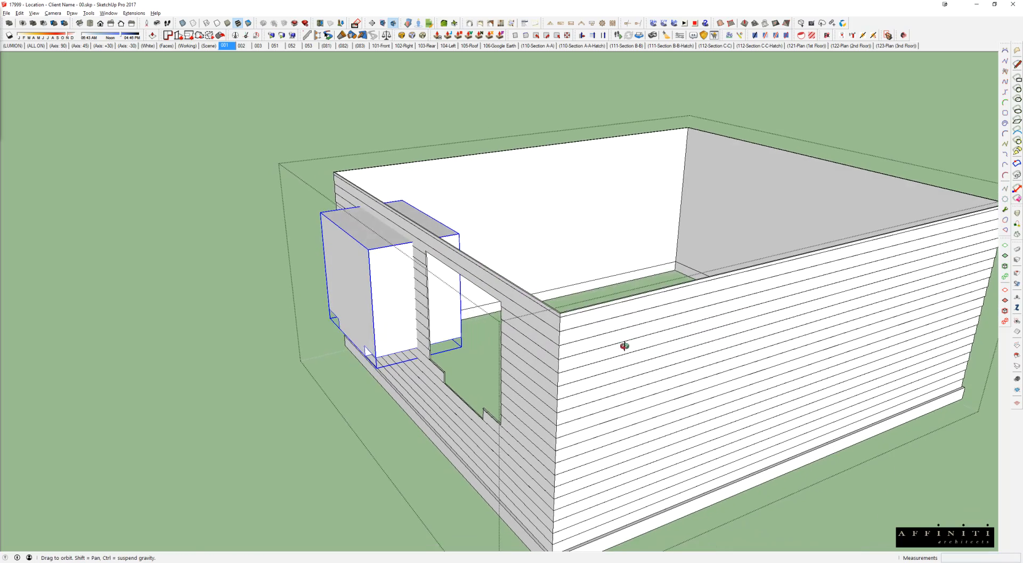
pyautogui.scroll(6, 622, 343)
pyautogui.scroll(2, 566, 322)
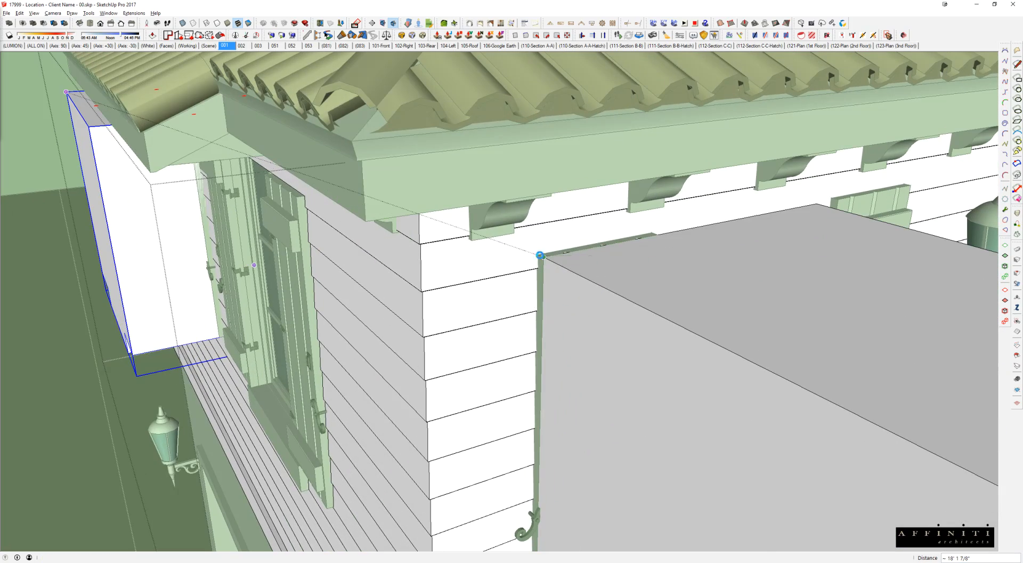
pyautogui.click(539, 256)
# Rotate the copied window box about its snapped corner so it faces the balcony wall
pyautogui.press('q')
pyautogui.click(545, 258)
pyautogui.click(595, 291)
pyautogui.click(635, 276)
# Move the rotated box so its cut-out lines up with the lower corner of the balcony-side window sill
pyautogui.moveTo(636, 276); pyautogui.dragTo(426, 269, button='middle')
pyautogui.moveTo(674, 377); pyautogui.dragTo(309, 283, button='middle')
pyautogui.scroll(-5, 382, 389)
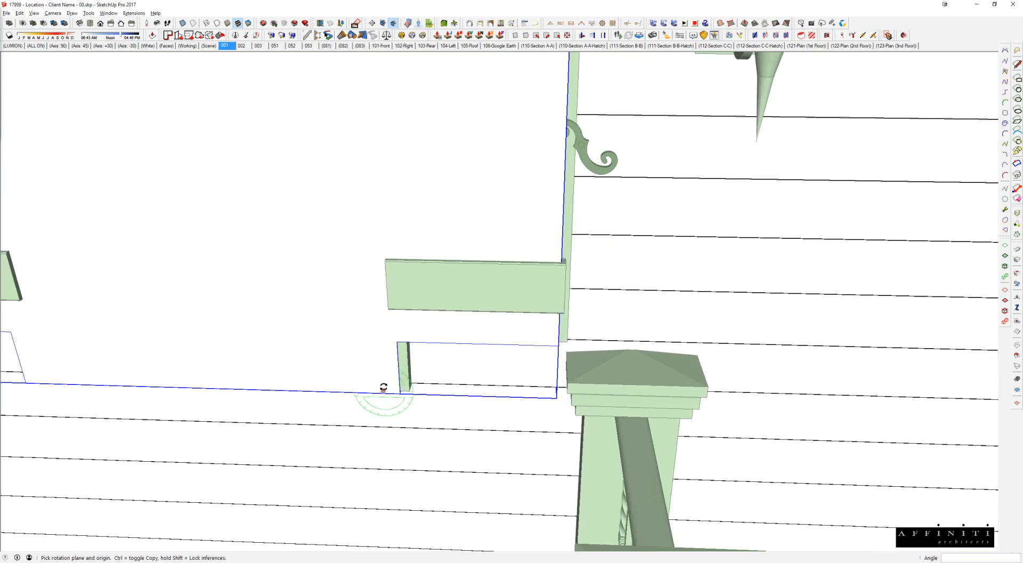
pyautogui.moveTo(381, 389); pyautogui.dragTo(331, 209, button='middle')
pyautogui.scroll(3, 331, 210)
pyautogui.moveTo(427, 189); pyautogui.dragTo(622, 240, button='middle')
pyautogui.scroll(-5, 384, 296)
pyautogui.press('m')
pyautogui.click(386, 327)
pyautogui.click(403, 329)
pyautogui.click(400, 330)
pyautogui.press('x')
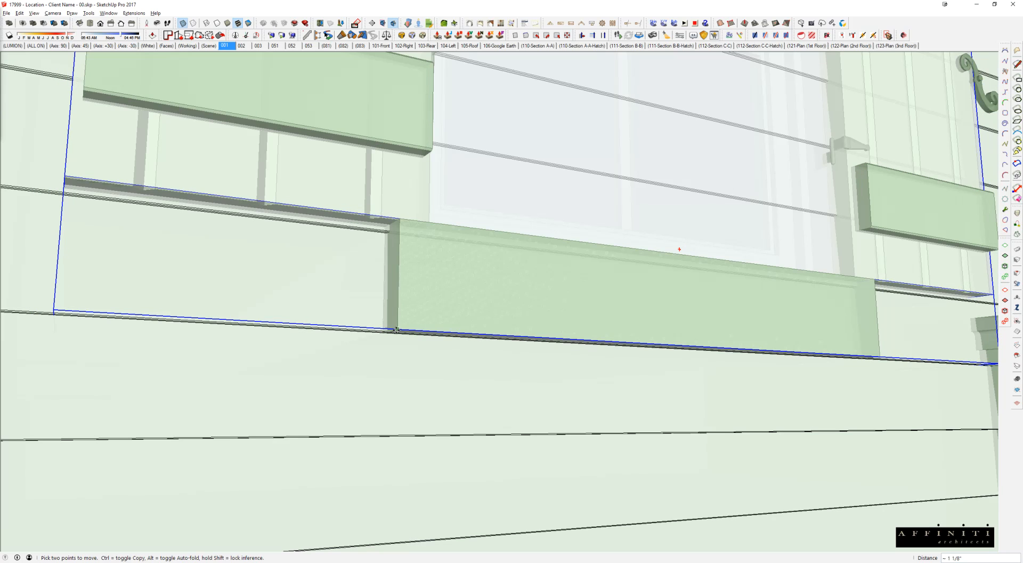
pyautogui.press('x')
# Copy the aligned box 15' 10" along the balcony wall to the top corner of the other shuttered window
pyautogui.scroll(-3, 397, 329)
pyautogui.moveTo(415, 267); pyautogui.dragTo(411, 229, button='middle')
pyautogui.scroll(-5, 318, 296)
pyautogui.scroll(-2, 411, 228)
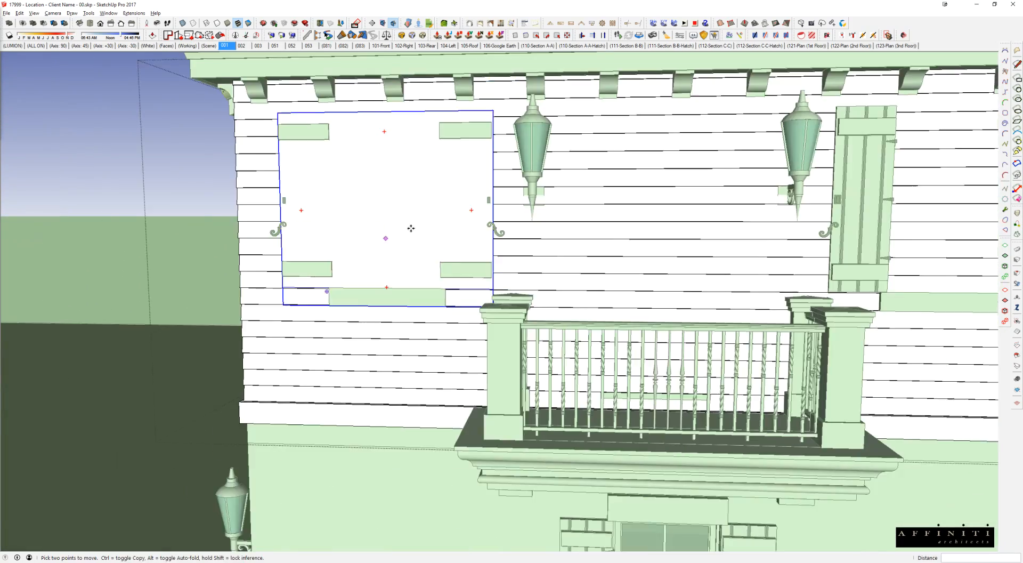
pyautogui.scroll(-4, 411, 228)
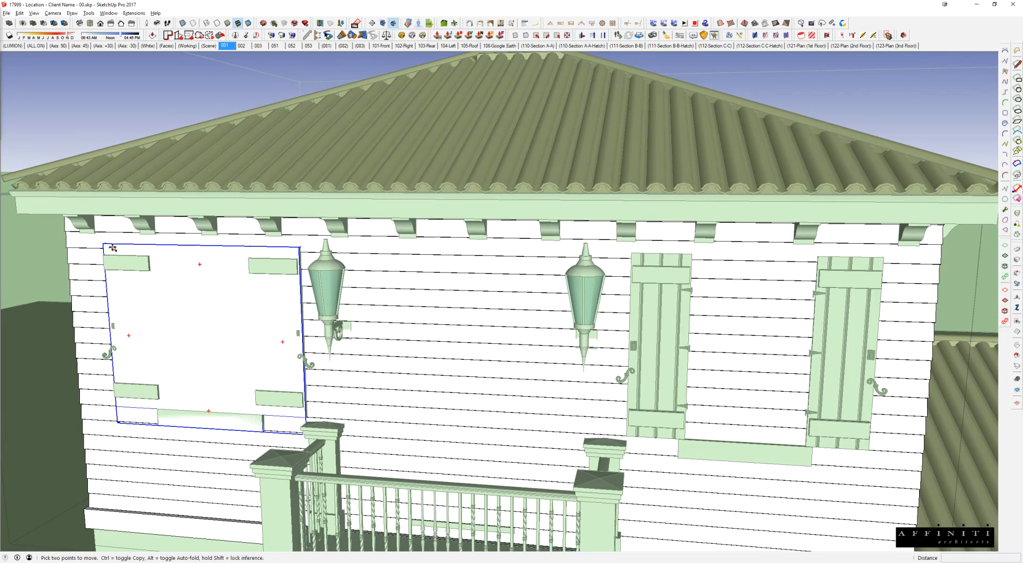
pyautogui.click(104, 245)
pyautogui.press('ctrl')
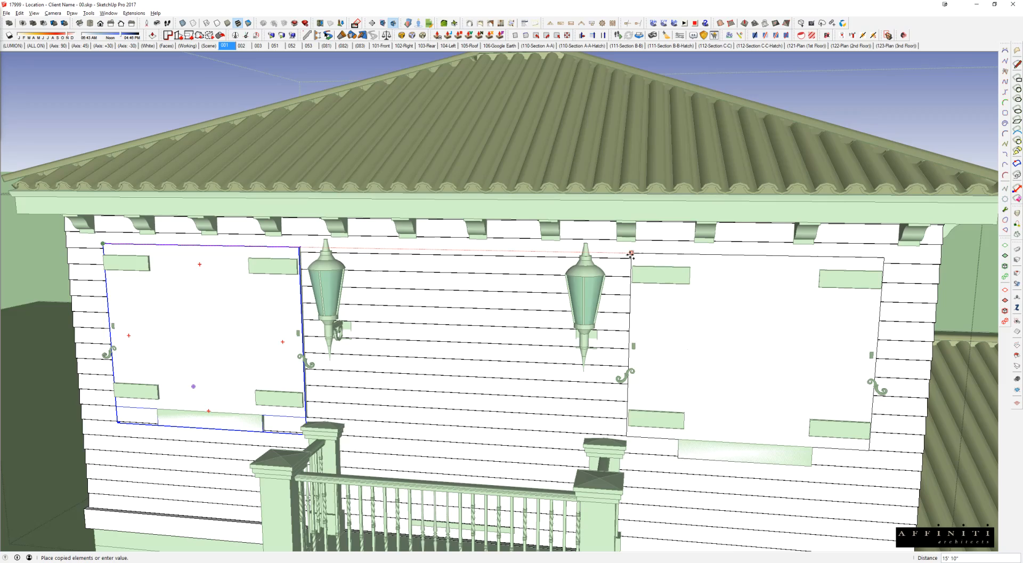
pyautogui.scroll(-5, 629, 254)
pyautogui.moveTo(634, 257); pyautogui.dragTo(238, 298, button='middle')
pyautogui.scroll(3, 217, 297)
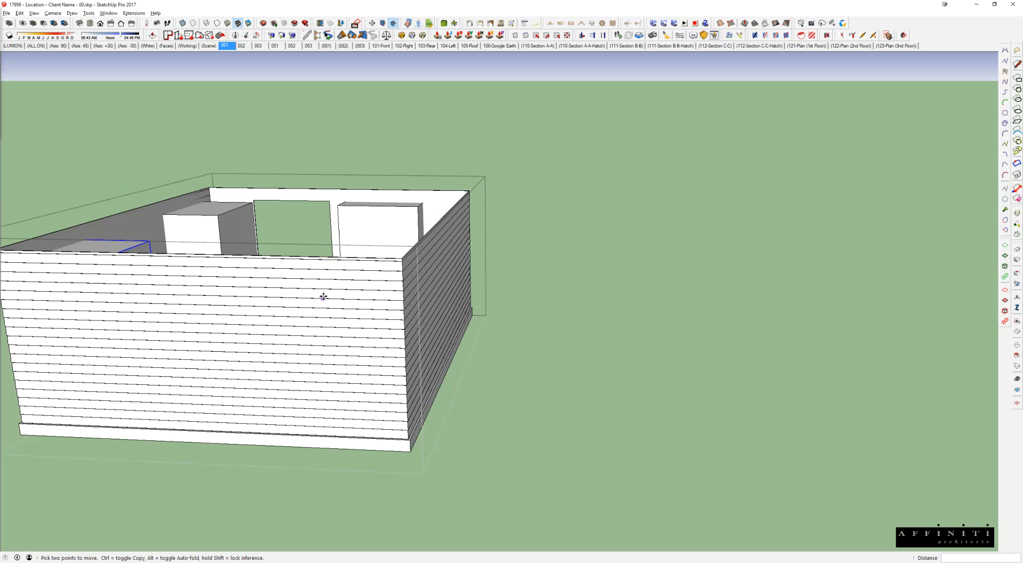
pyautogui.scroll(-2, 366, 301)
pyautogui.rightClick(365, 300)
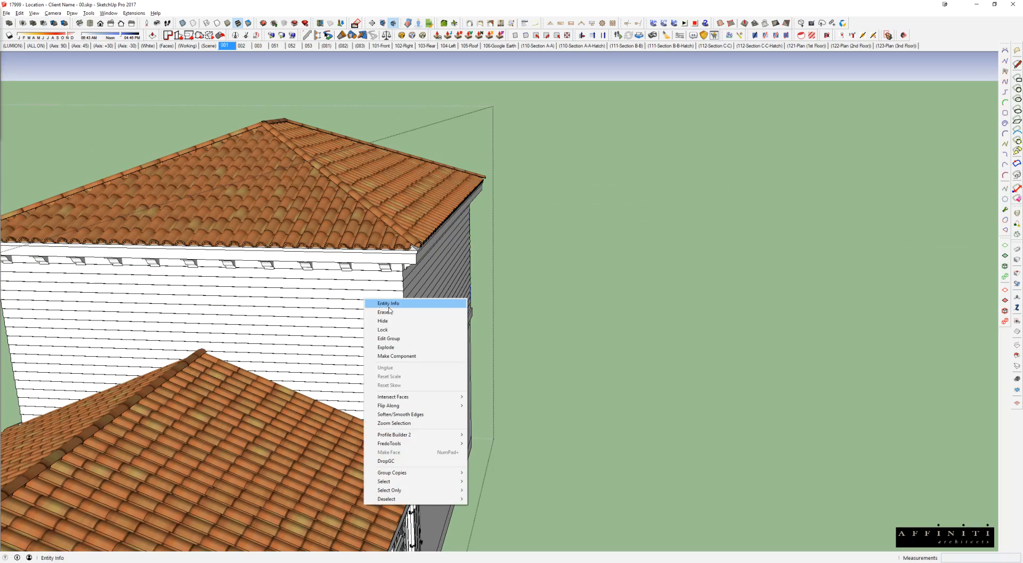
pyautogui.click(470, 219)
pyautogui.rightClick(470, 220)
pyautogui.click(488, 243)
pyautogui.moveTo(442, 284); pyautogui.dragTo(693, 277, button='middle')
pyautogui.hotkey('ctrl', 'z')
pyautogui.scroll(4, 667, 285)
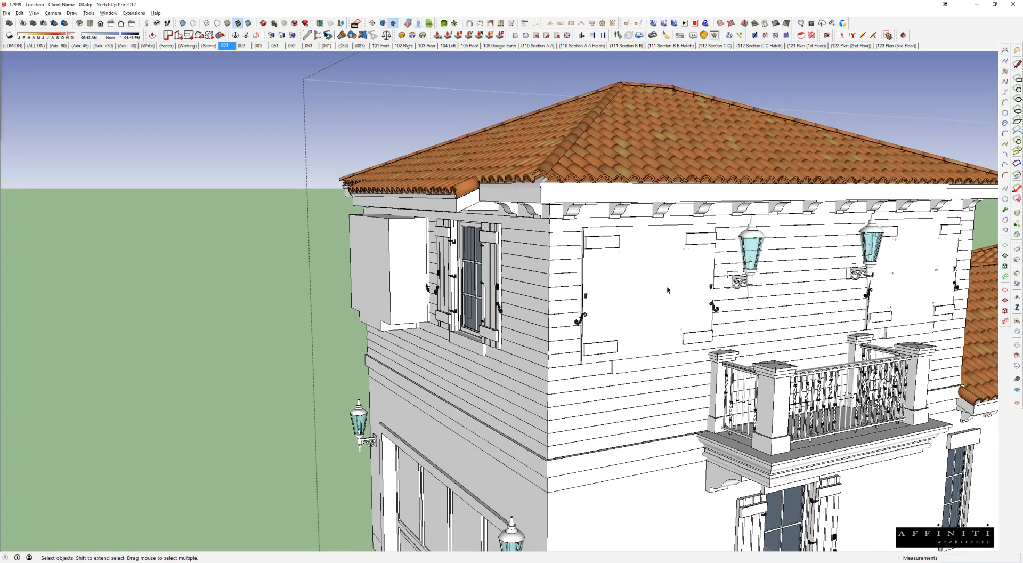
# Open the siding group for editing and move both balcony-wall window boxes together so they pass through the siding
pyautogui.doubleClick(640, 286)
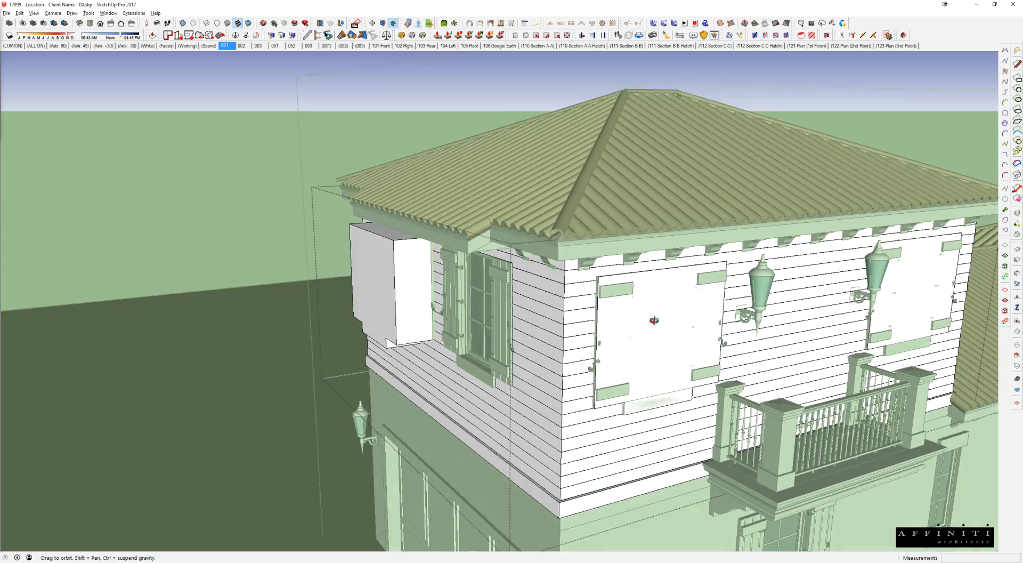
pyautogui.press('h')
pyautogui.keyDown('shift'); pyautogui.click(889, 281); pyautogui.keyUp('shift')
pyautogui.press('m')
pyautogui.click(844, 462)
pyautogui.click(857, 479)
# Subtract the two balcony-wall boxes and the remaining front window box from the lap siding
pyautogui.press('space')
pyautogui.click(724, 371)
pyautogui.hotkey('shift', 's')
pyautogui.click(818, 308)
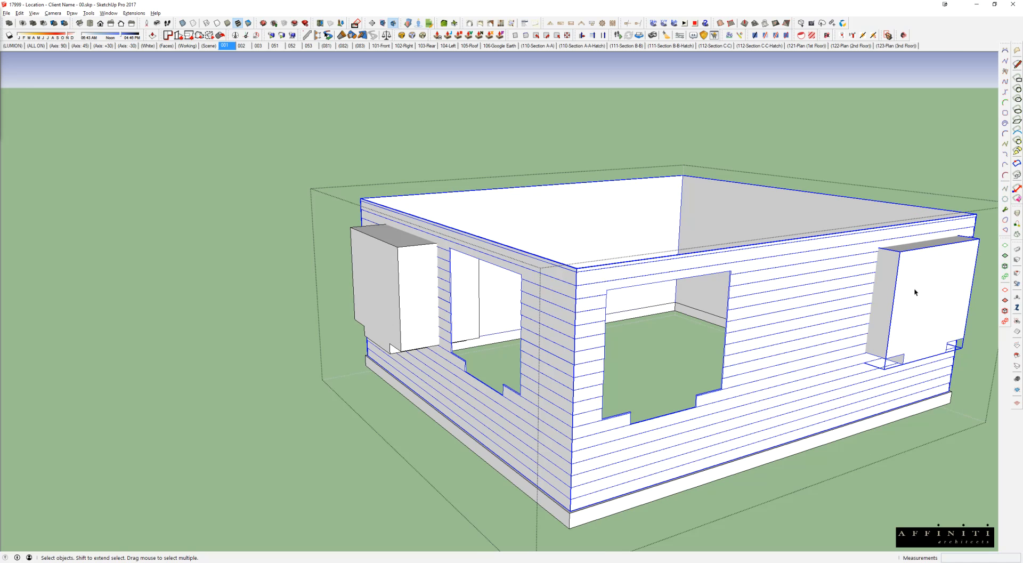
pyautogui.click(809, 324)
pyautogui.press('space')
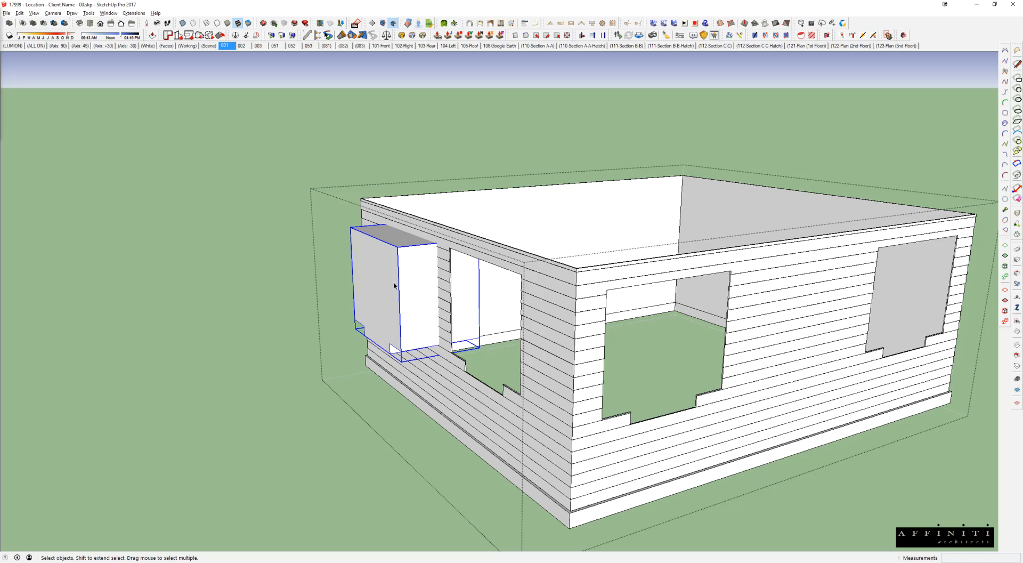
pyautogui.hotkey('shift', 's')
pyautogui.click(819, 392)
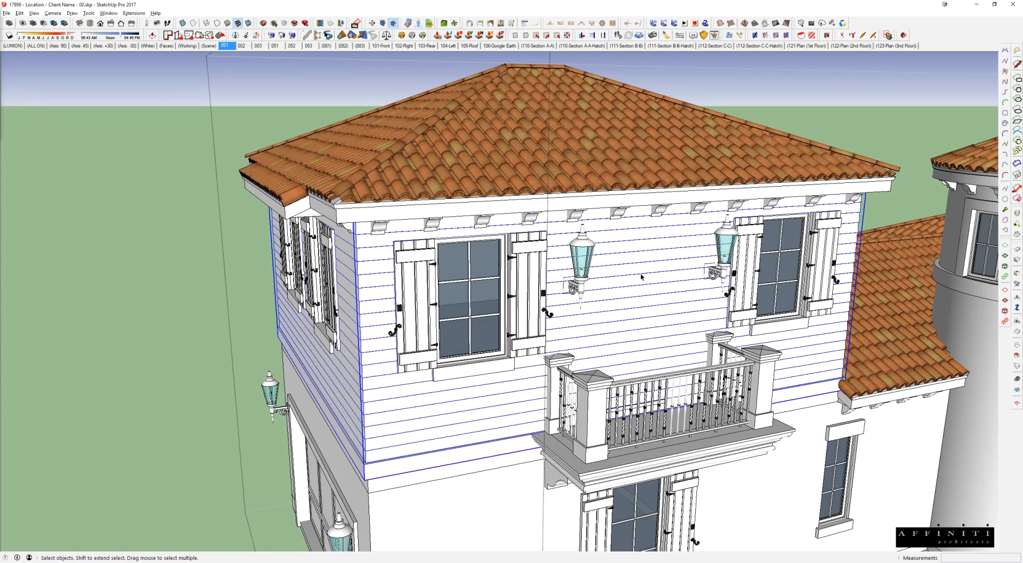
# Hide the siding and draw a rectangle over the balcony door, from its frame's upper corner to the opposite lower corner
pyautogui.rightClick(641, 261)
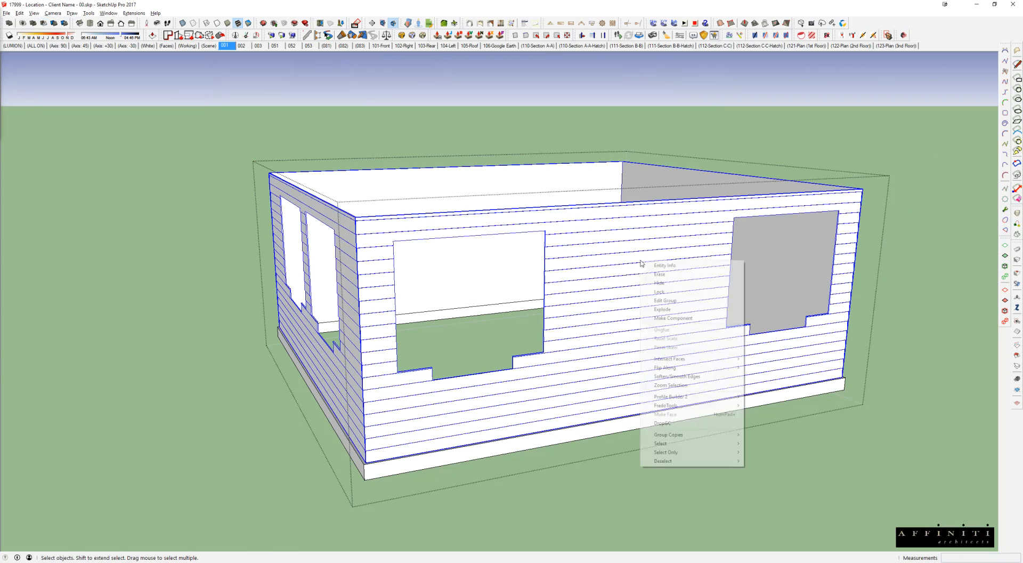
pyautogui.click(661, 283)
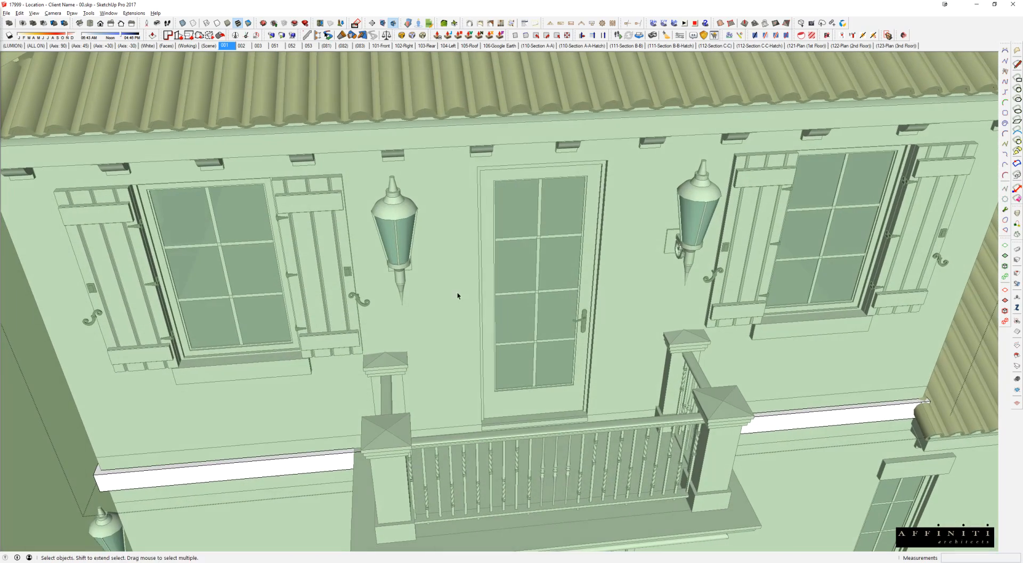
pyautogui.press('r')
pyautogui.click(477, 166)
pyautogui.scroll(5, 586, 416)
pyautogui.click(595, 456)
pyautogui.scroll(-10, 595, 456)
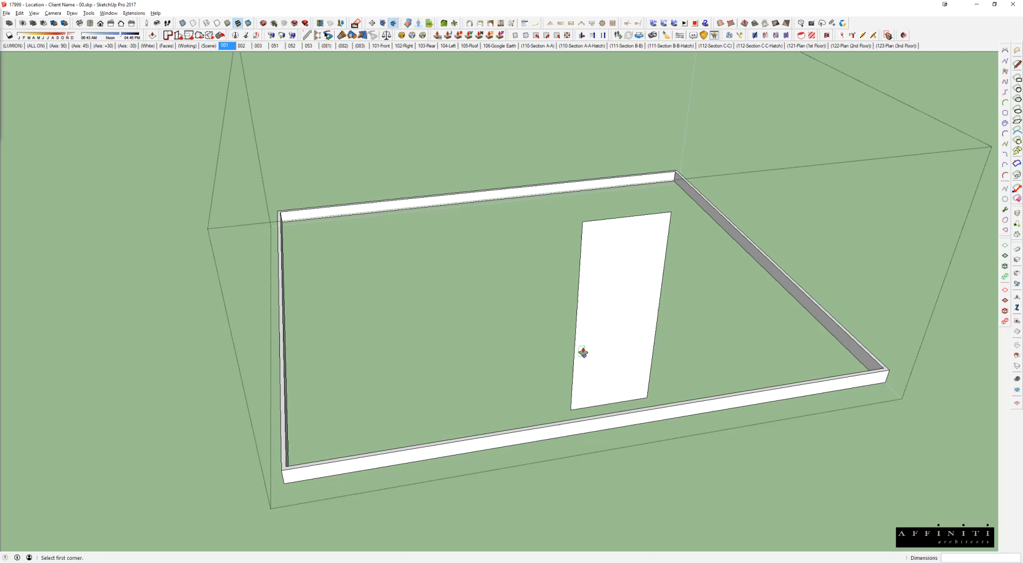
# Push/Pull the door rectangle into a solid box deep enough to pass through the siding, and select the whole box
pyautogui.press('p')
pyautogui.click(583, 352)
pyautogui.click(544, 303)
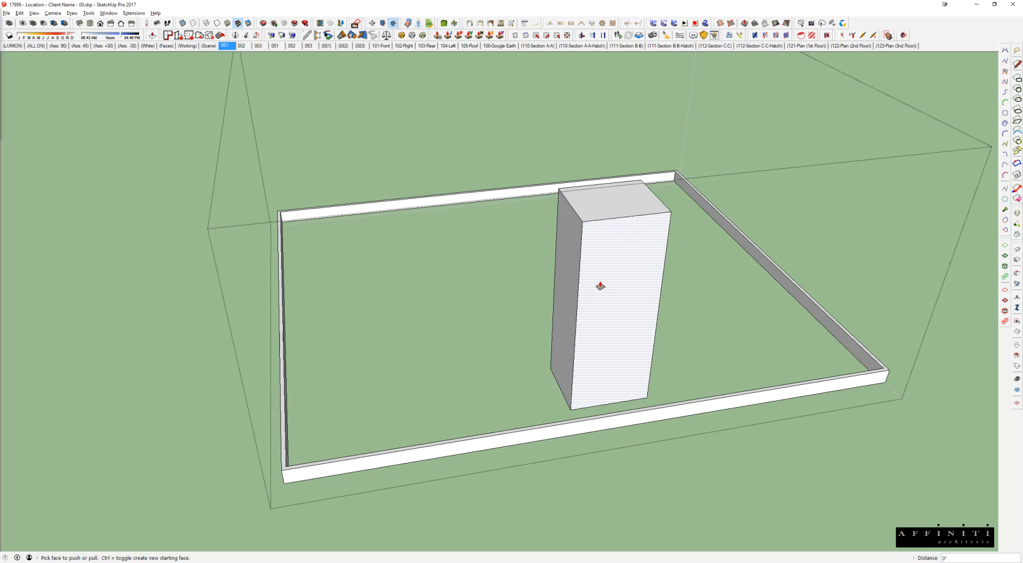
pyautogui.press('space')
pyautogui.moveTo(614, 322); pyautogui.dragTo(659, 232, button='middle')
pyautogui.tripleClick(575, 263)
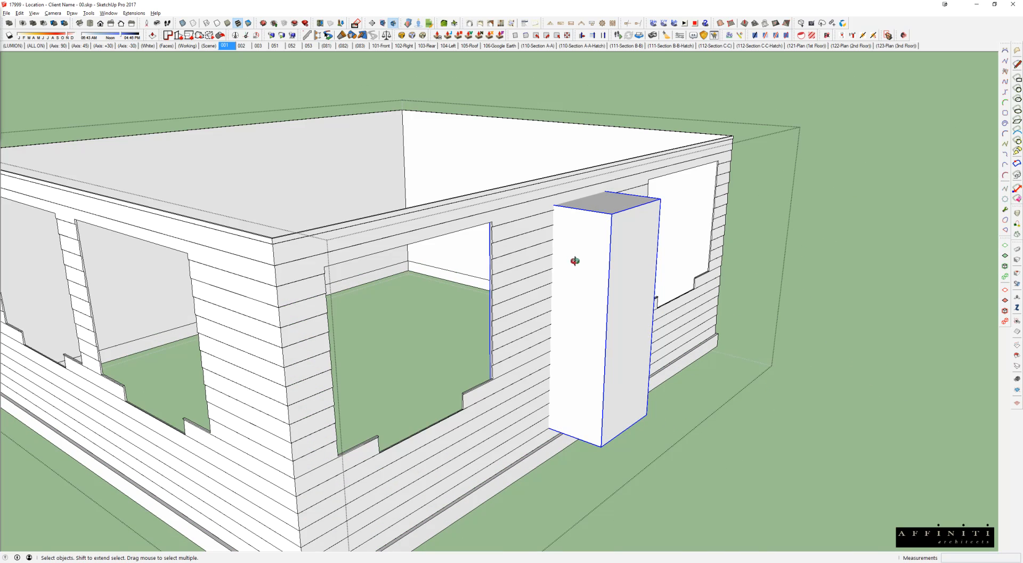
# Subtract the door box from the lap siding and return to scene 001
pyautogui.moveTo(575, 261); pyautogui.dragTo(526, 212, button='middle')
pyautogui.hotkey('shift', 's')
pyautogui.click(534, 230)
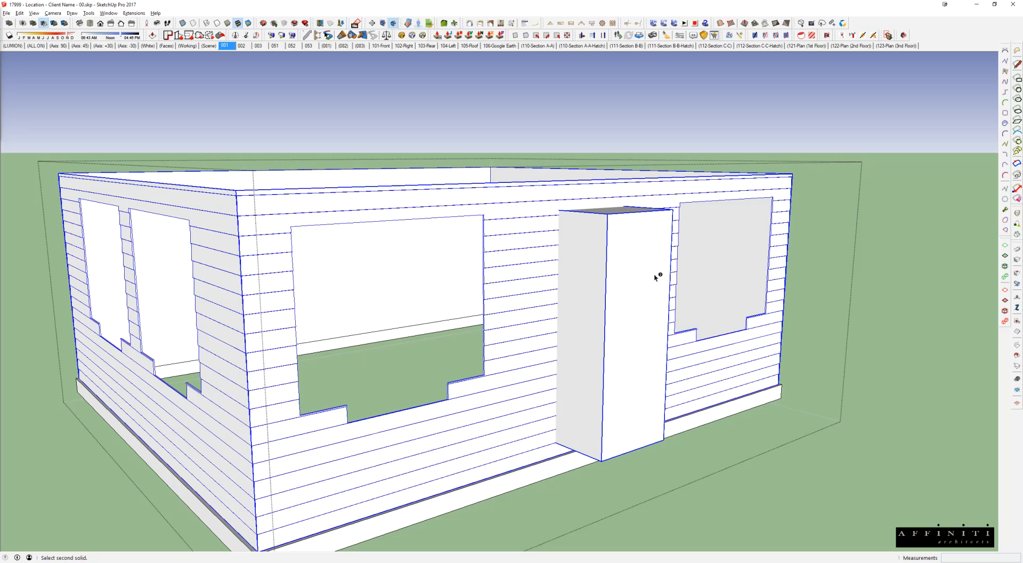
pyautogui.moveTo(535, 292); pyautogui.dragTo(531, 292, button='middle')
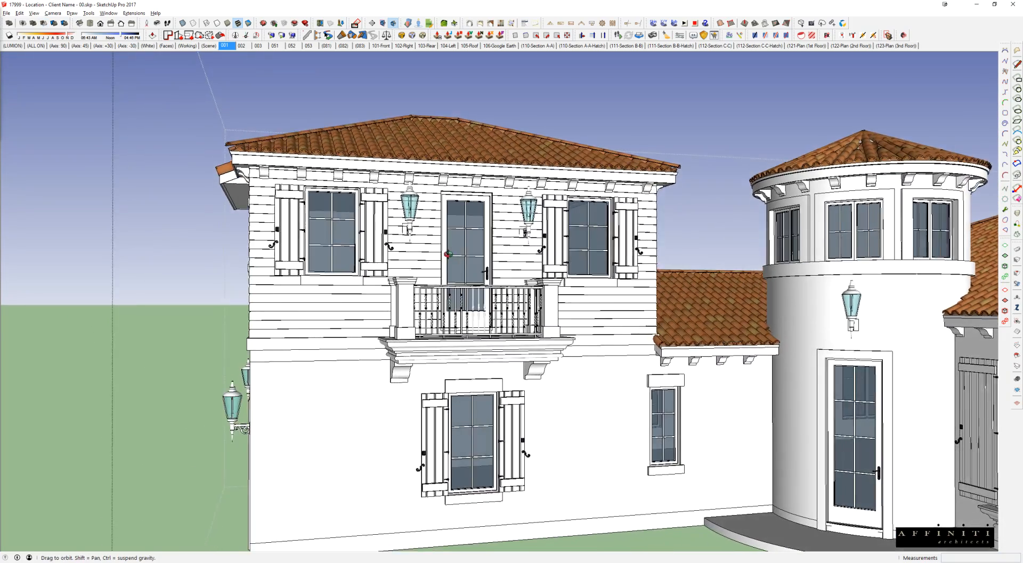
pyautogui.moveTo(448, 254); pyautogui.dragTo(457, 249, button='middle')
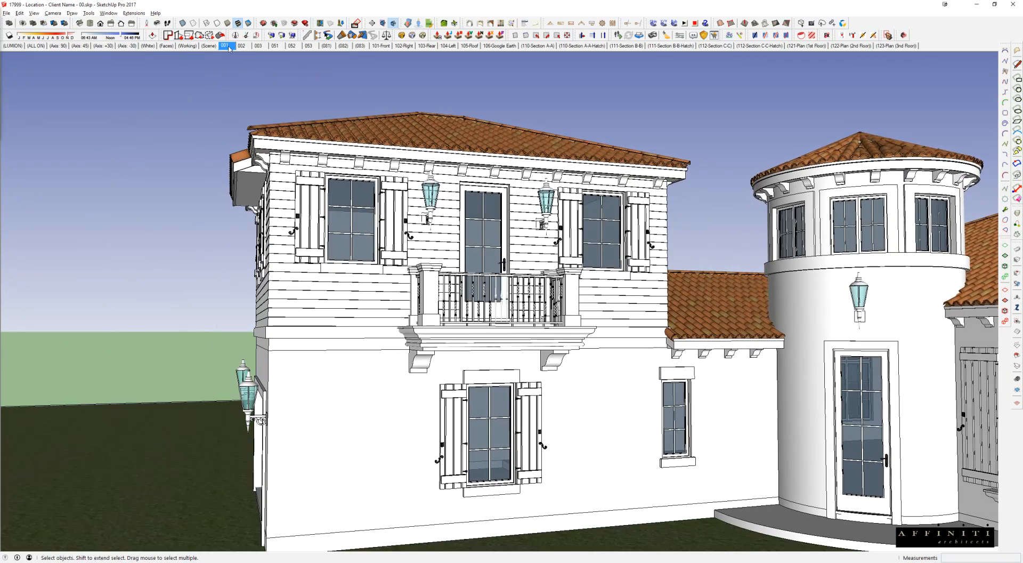
pyautogui.click(234, 47)
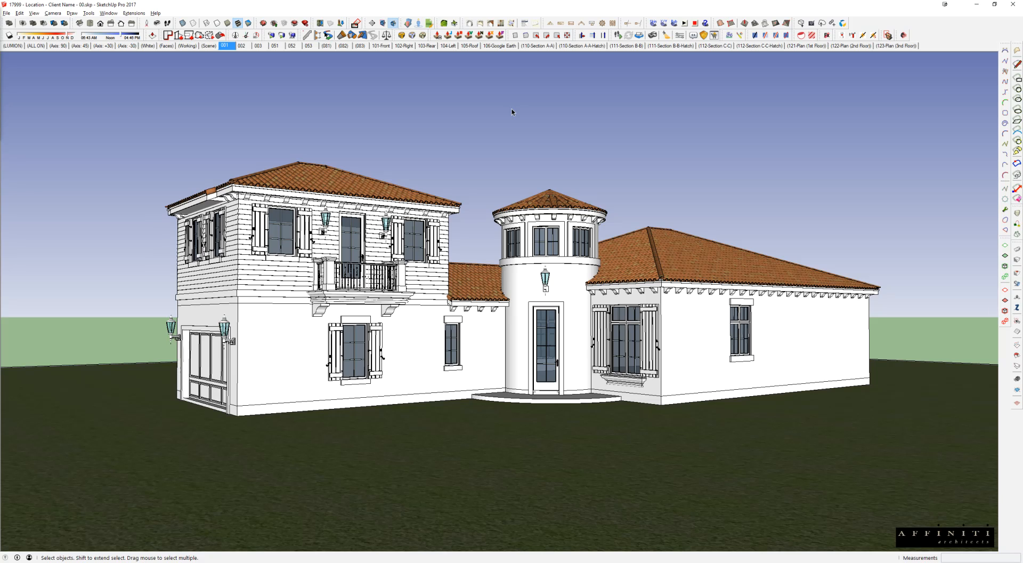
# Open the group of exterior wall lanterns for editing and select the lantern beside the balcony door
pyautogui.moveTo(301, 197); pyautogui.dragTo(399, 224, button='middle')
pyautogui.scroll(8, 341, 314)
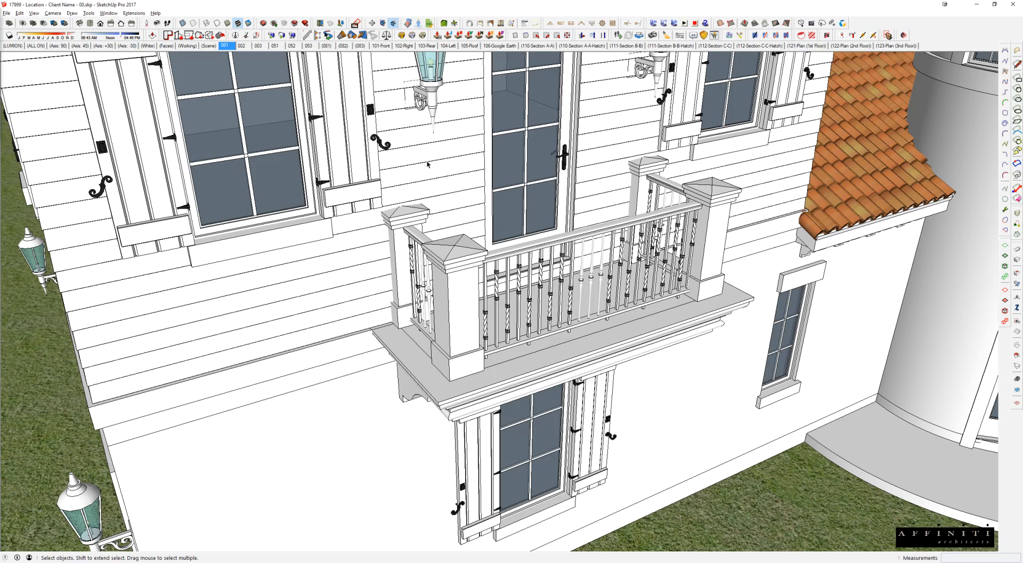
pyautogui.moveTo(402, 171); pyautogui.dragTo(474, 213, button='middle')
pyautogui.scroll(3, 501, 179)
pyautogui.click(517, 172)
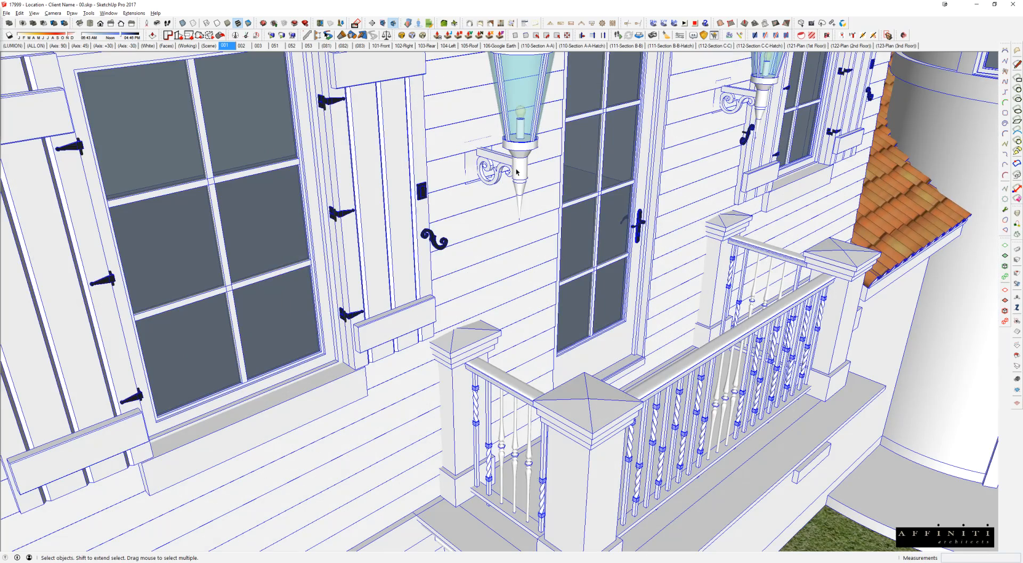
pyautogui.doubleClick(517, 173)
pyautogui.doubleClick(516, 172)
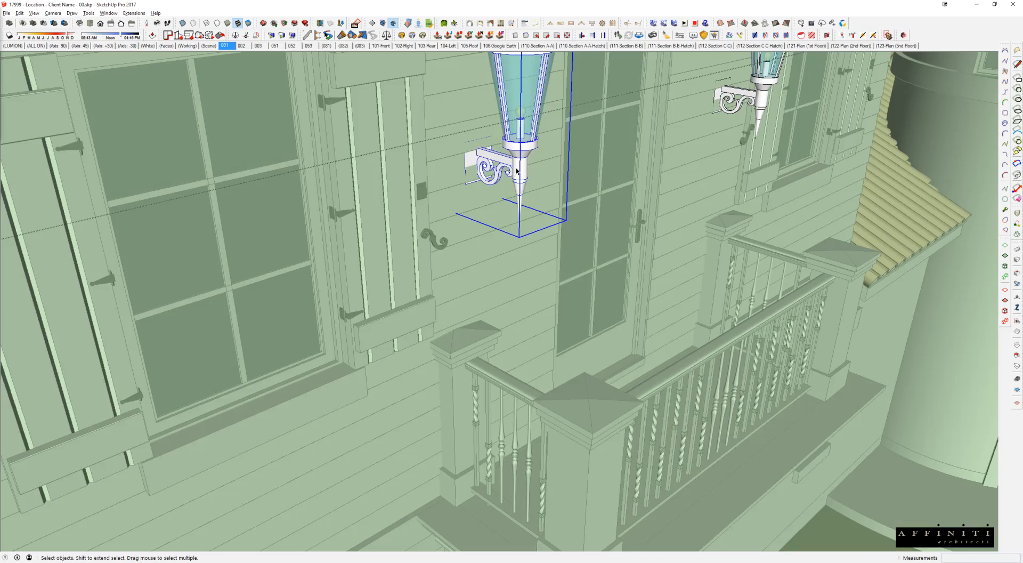
pyautogui.scroll(-3, 517, 172)
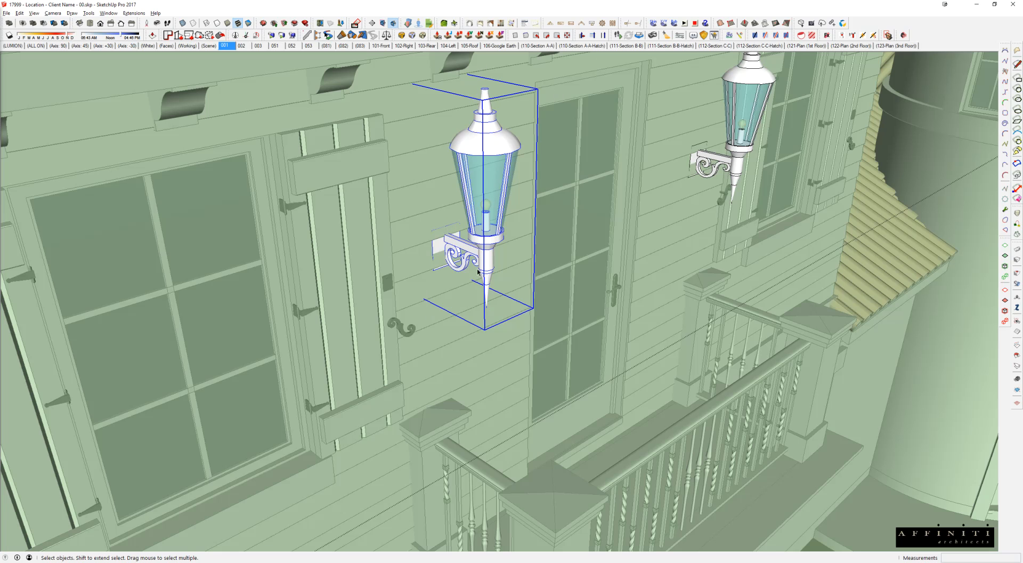
# Move all parts inside the lantern component outward from the wall so its mounting plate clears the siding
pyautogui.hotkey('ctrl', 'a')
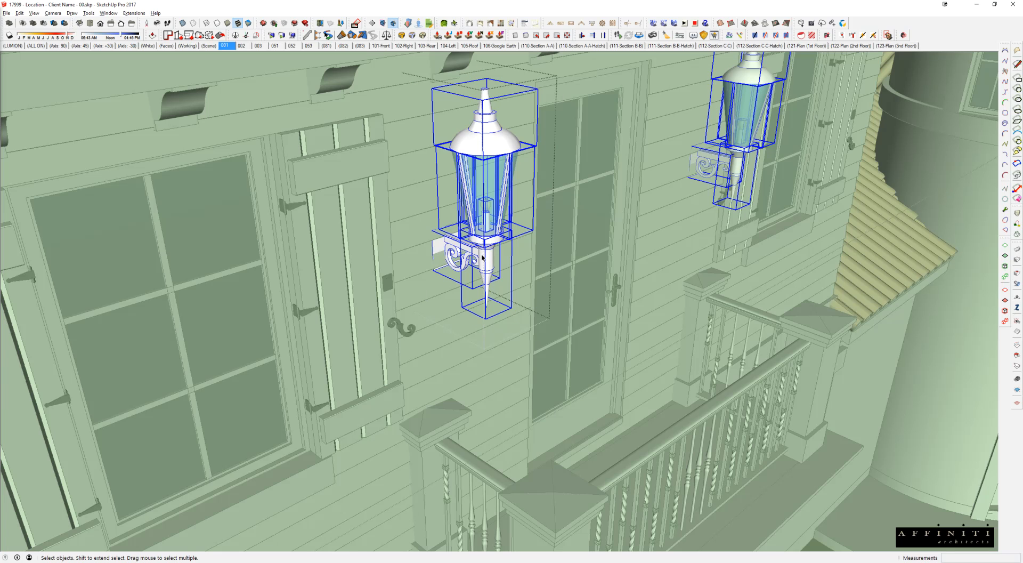
pyautogui.scroll(2, 483, 258)
pyautogui.press('m')
pyautogui.click(419, 265)
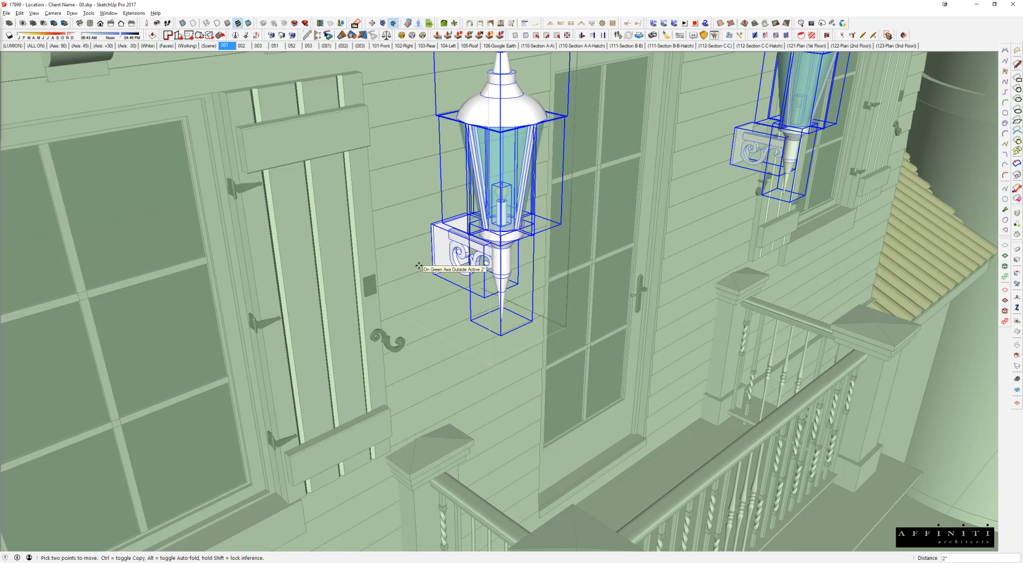
pyautogui.click(423, 259)
pyautogui.press('space')
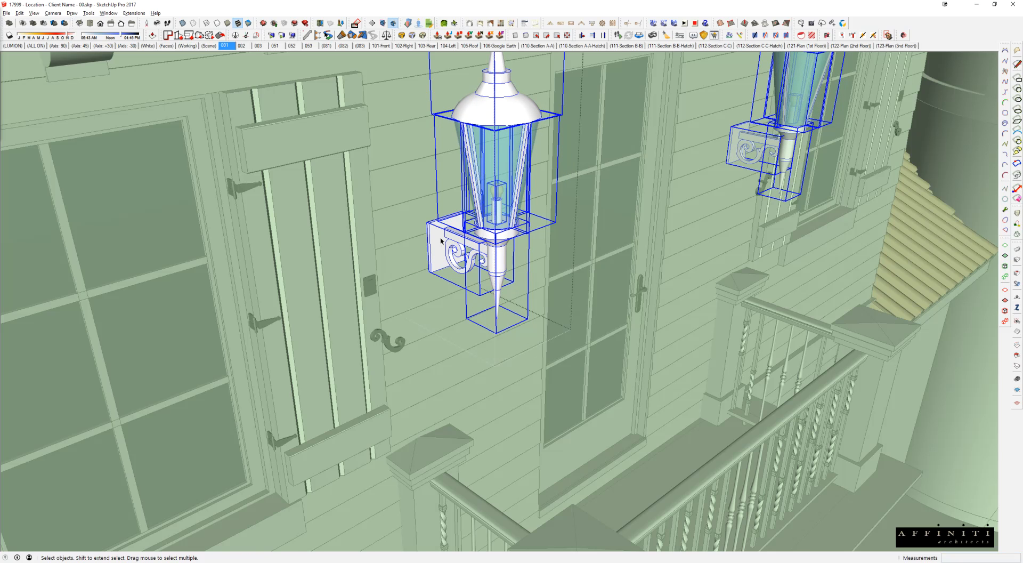
# Open the lantern's mounting plate and Push/Pull its back face 1" toward the wall
pyautogui.click(441, 241)
pyautogui.scroll(3, 434, 237)
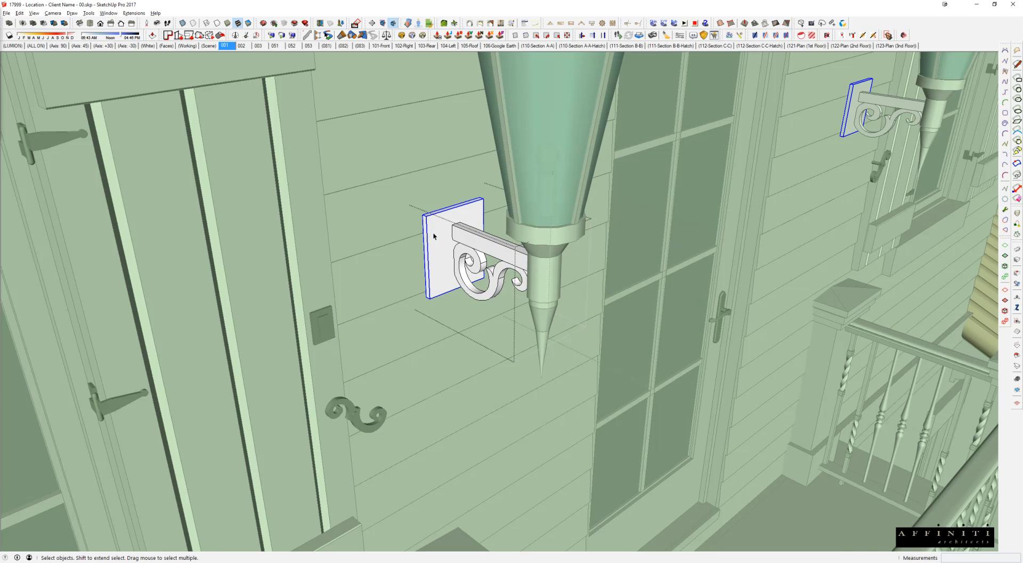
pyautogui.doubleClick(433, 236)
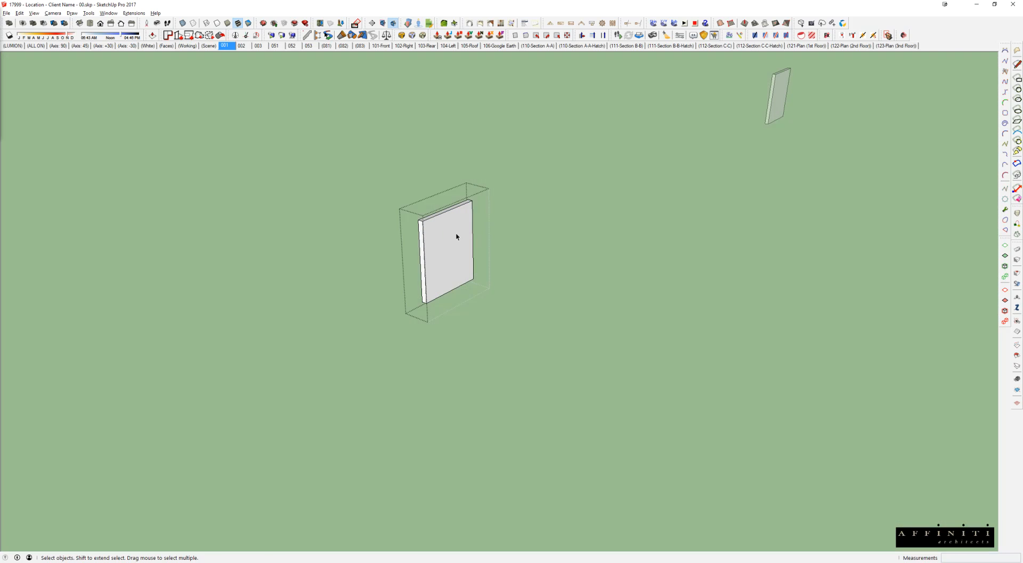
pyautogui.moveTo(456, 237); pyautogui.dragTo(852, 211, button='middle')
pyautogui.press('p')
pyautogui.click(437, 263)
pyautogui.write('1')
pyautogui.press('Return')
# Close the mounting plate, the lantern component and their parent groups to return to the whole model
pyautogui.press('space')
pyautogui.press('Escape')
pyautogui.moveTo(427, 264); pyautogui.dragTo(341, 266, button='middle')
pyautogui.press('Escape')
pyautogui.scroll(-2, 441, 268)
pyautogui.press('Escape')
pyautogui.moveTo(491, 266); pyautogui.dragTo(382, 253, button='middle')
pyautogui.press('Escape')
pyautogui.scroll(-3, 462, 241)
pyautogui.moveTo(467, 243); pyautogui.dragTo(483, 219, button='middle')
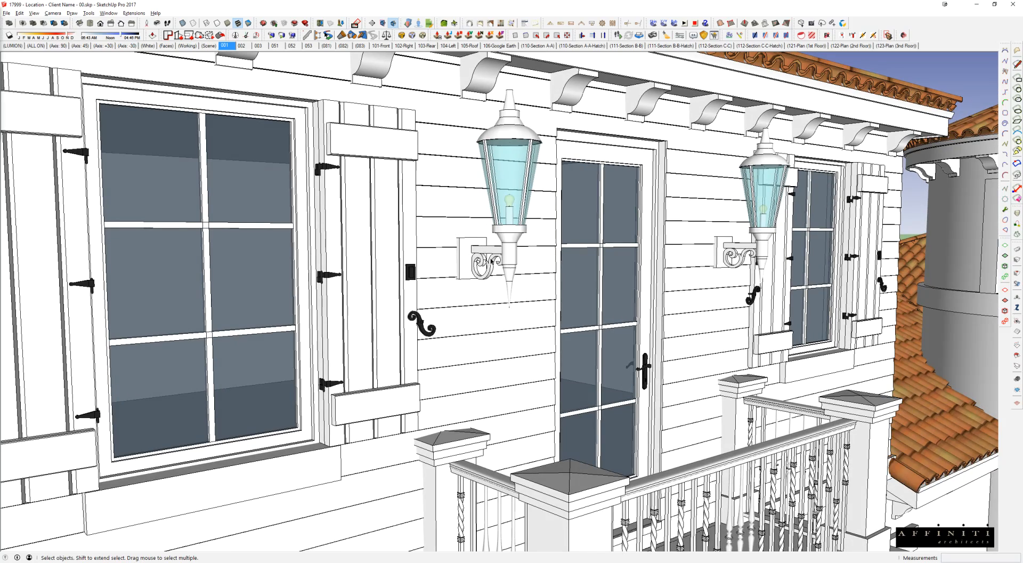
# Examine the wall lanterns around the house and the lap siding's fit around the upper windows, shutters and balcony door
pyautogui.scroll(-5, 448, 224)
pyautogui.keyDown('shift'); pyautogui.moveTo(460, 260); pyautogui.dragTo(556, 210, button='middle'); pyautogui.keyUp('shift')
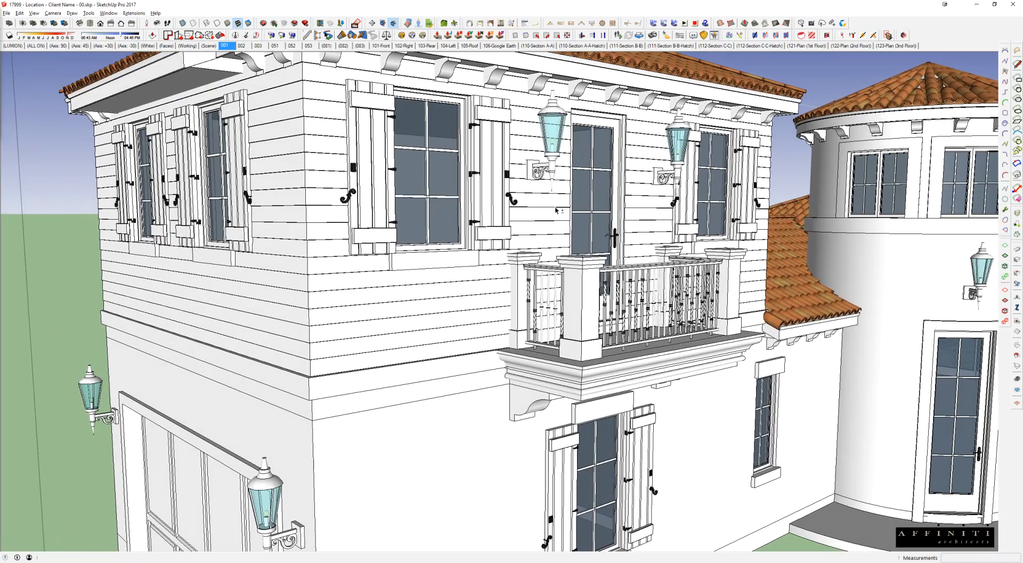
pyautogui.click(551, 170)
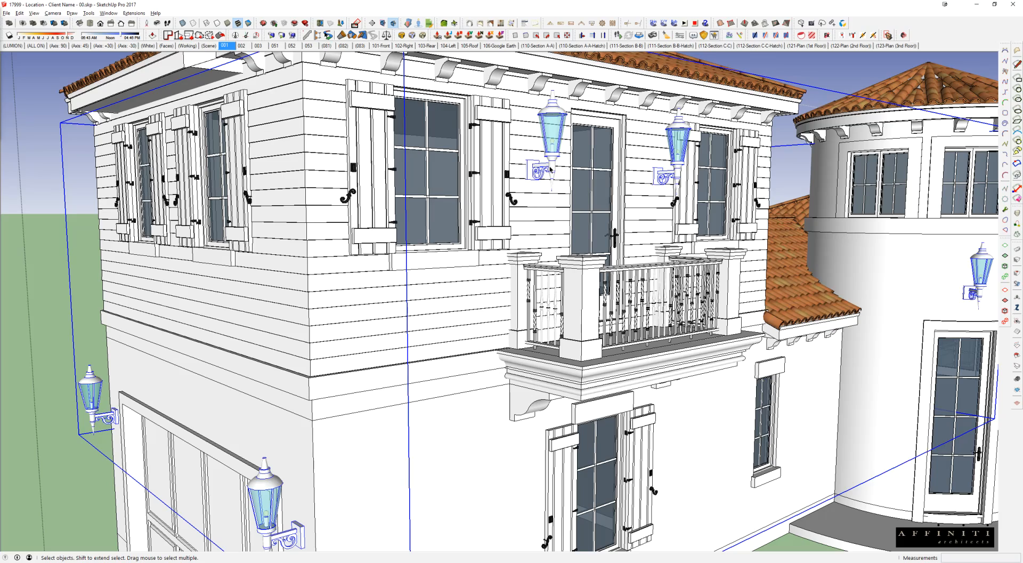
pyautogui.scroll(-3, 581, 239)
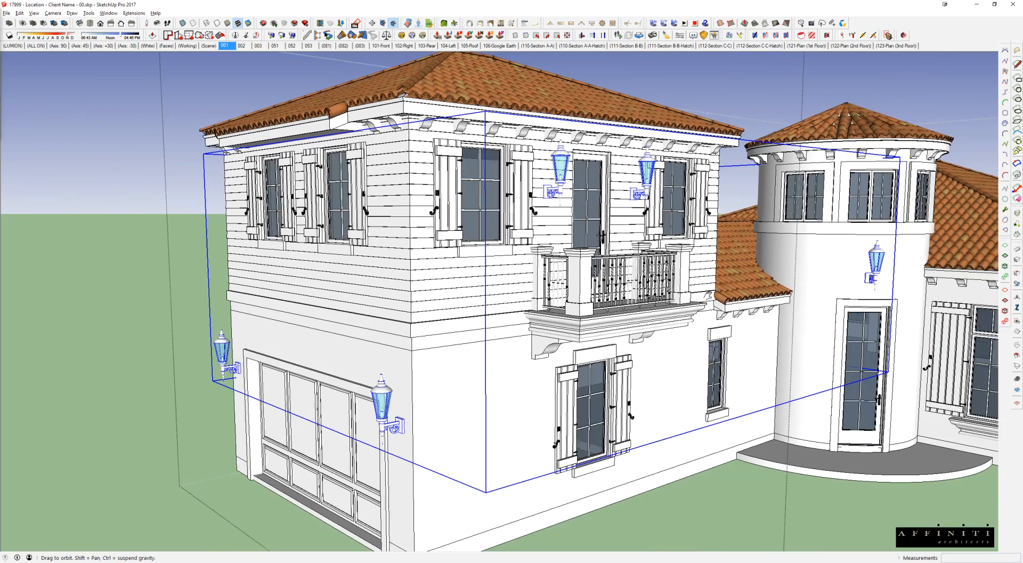
pyautogui.keyDown('shift'); pyautogui.moveTo(599, 233); pyautogui.dragTo(425, 212, button='middle'); pyautogui.keyUp('shift')
pyautogui.moveTo(730, 251); pyautogui.dragTo(707, 261, button='middle')
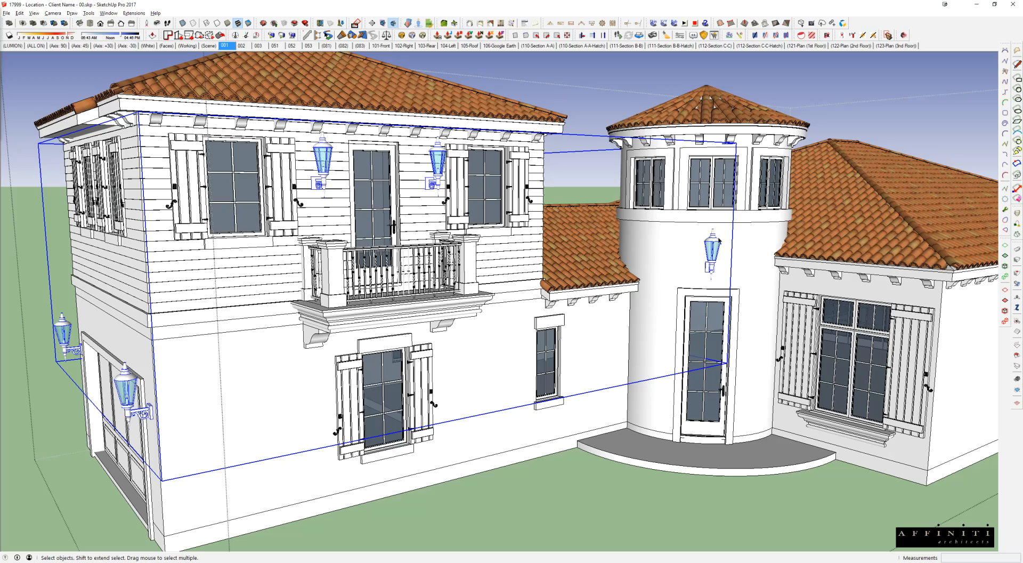
pyautogui.moveTo(719, 289); pyautogui.dragTo(654, 280, button='middle')
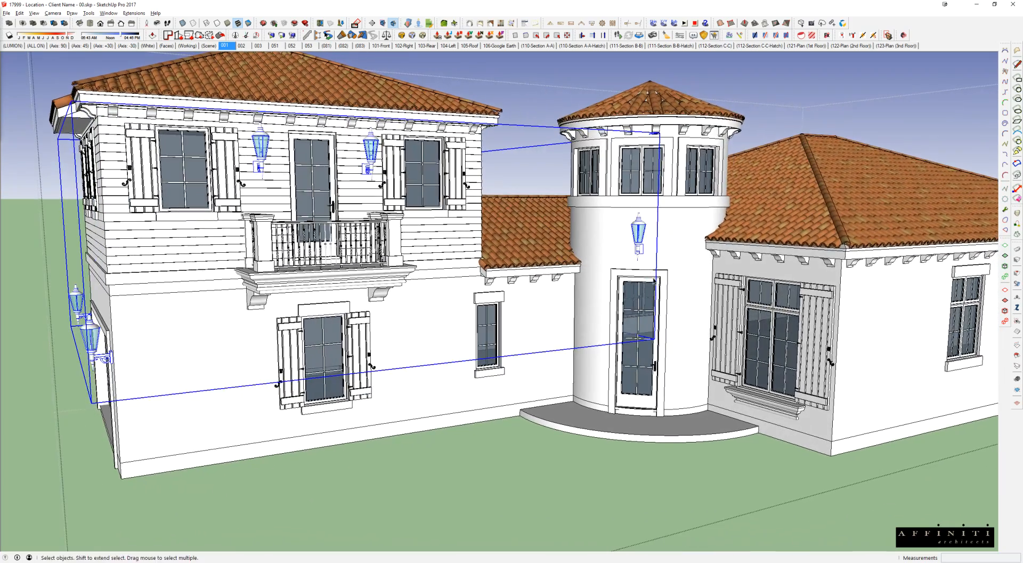
pyautogui.scroll(-1, 699, 275)
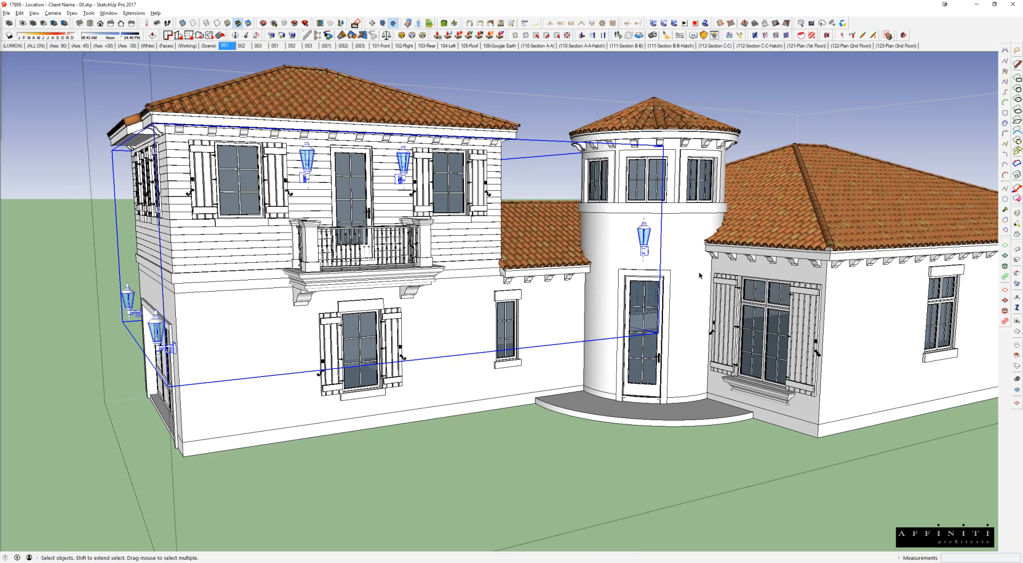
pyautogui.click(513, 161)
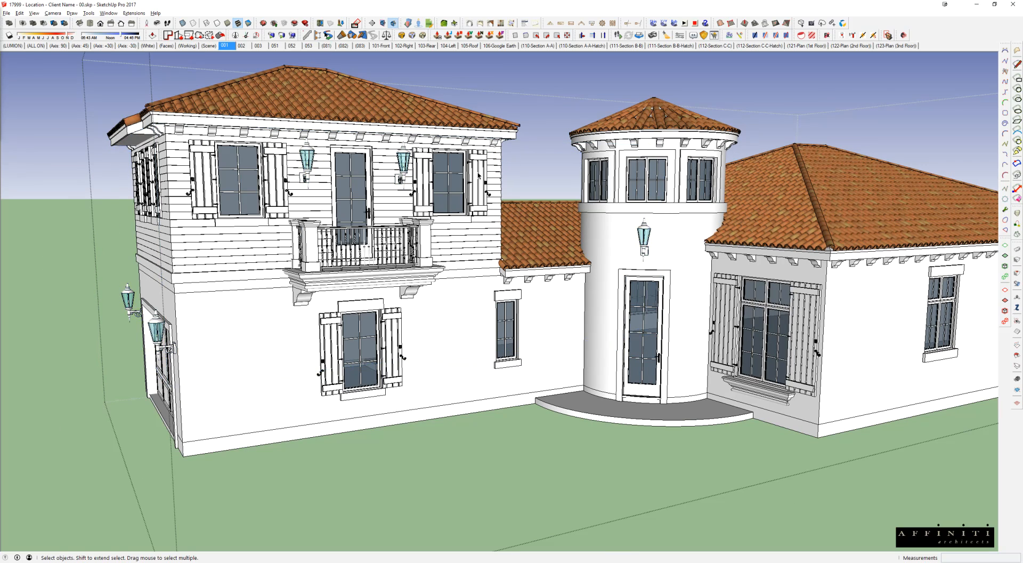
pyautogui.scroll(2, 220, 269)
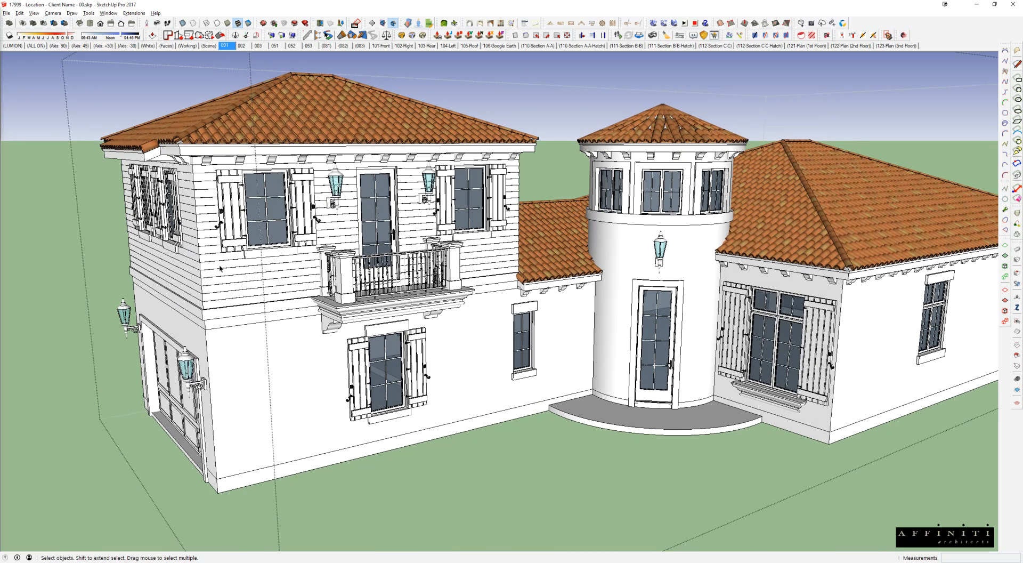
pyautogui.scroll(1, 220, 268)
pyautogui.scroll(1, 252, 302)
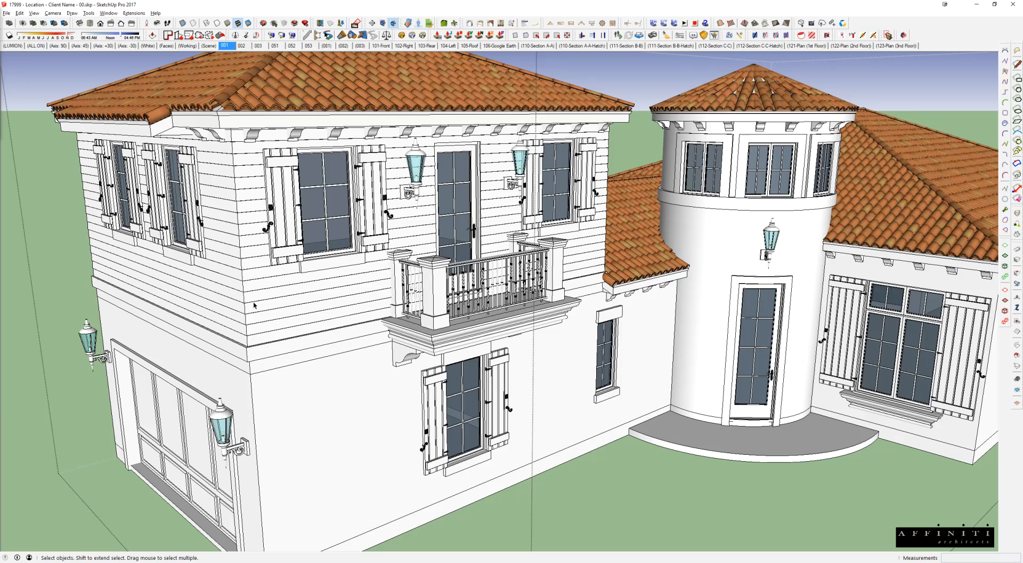
pyautogui.scroll(6, 238, 254)
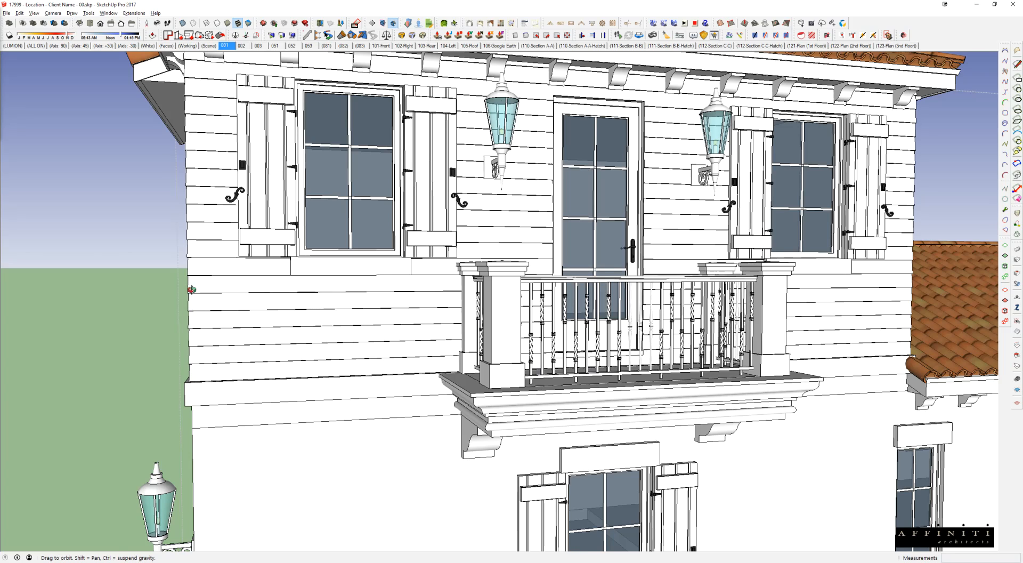
pyautogui.moveTo(190, 290); pyautogui.dragTo(277, 308, button='middle')
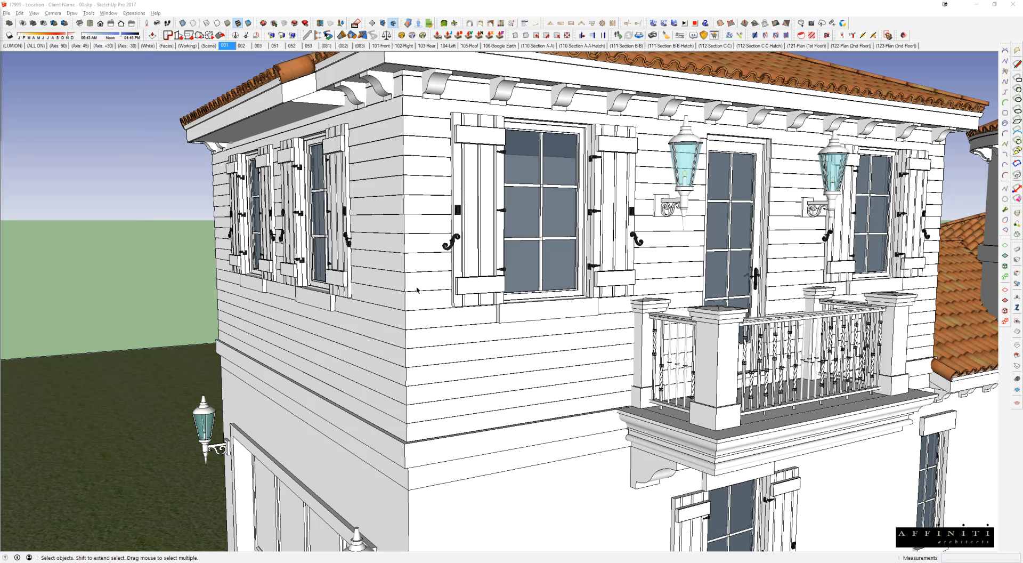
# Open the group holding the upper-floor siding and trim band, and select the lap siding group
pyautogui.hotkey('alt', 'Tab')
pyautogui.moveTo(482, 453); pyautogui.dragTo(498, 395, button='middle')
pyautogui.scroll(5, 475, 379)
pyautogui.scroll(2, 471, 369)
pyautogui.click(435, 367)
pyautogui.scroll(3, 436, 368)
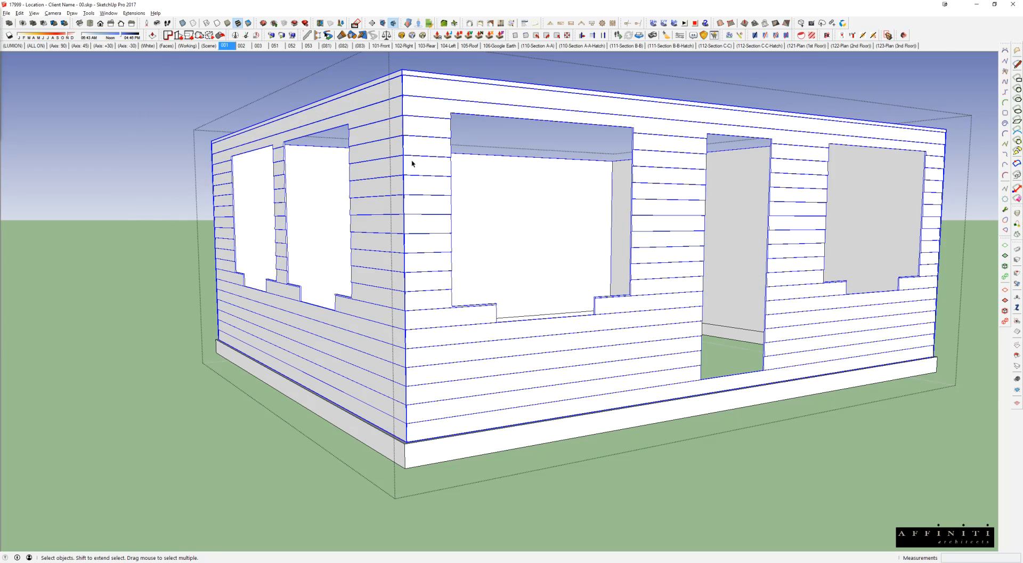
# Paste the L-shaped corner trim profile near the trim band's corner and hide the lap siding group
pyautogui.moveTo(434, 217); pyautogui.dragTo(459, 314, button='middle')
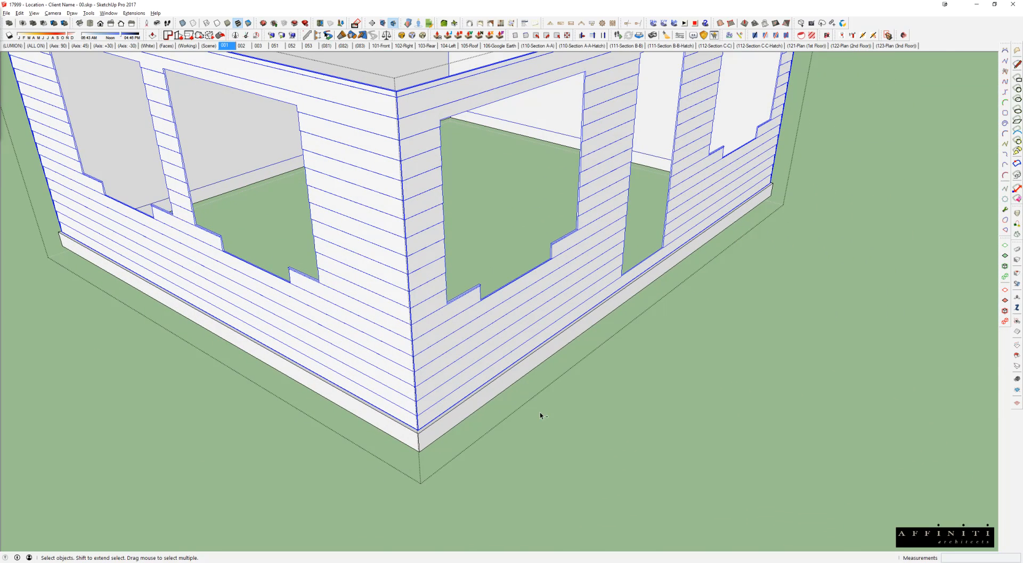
pyautogui.hotkey('ctrl', 'v')
pyautogui.press('Escape')
pyautogui.rightClick(434, 348)
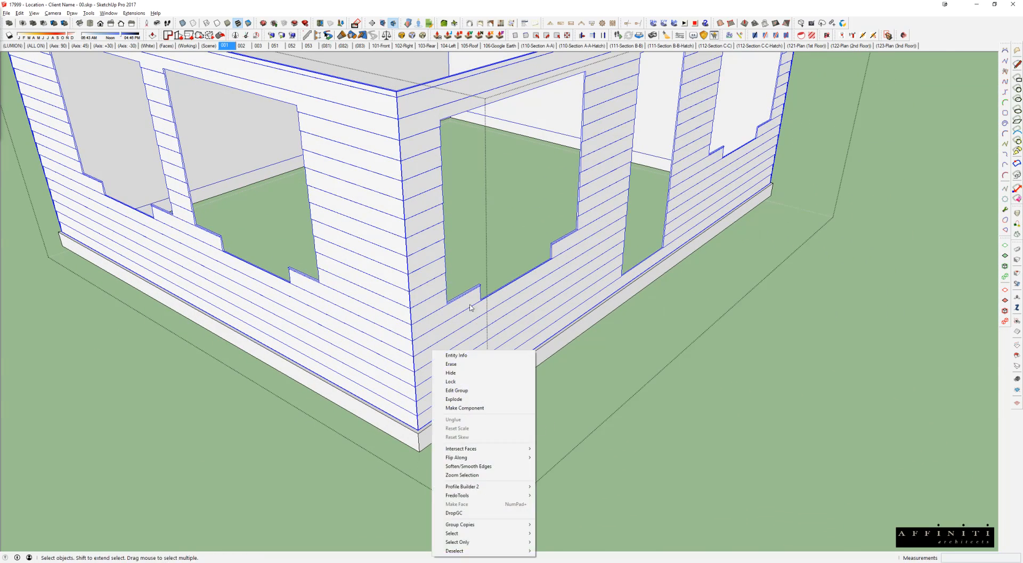
pyautogui.click(456, 373)
pyautogui.scroll(5, 522, 449)
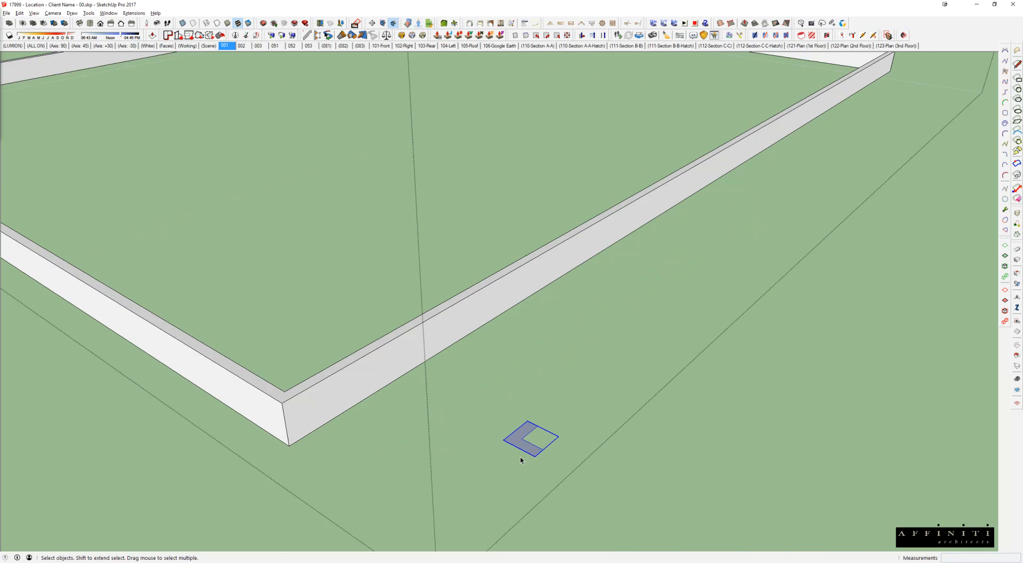
# Move the L-shaped profile by its inner corner onto the trim band's inside corner and rotate it to follow both walls
pyautogui.press('m')
pyautogui.click(523, 433)
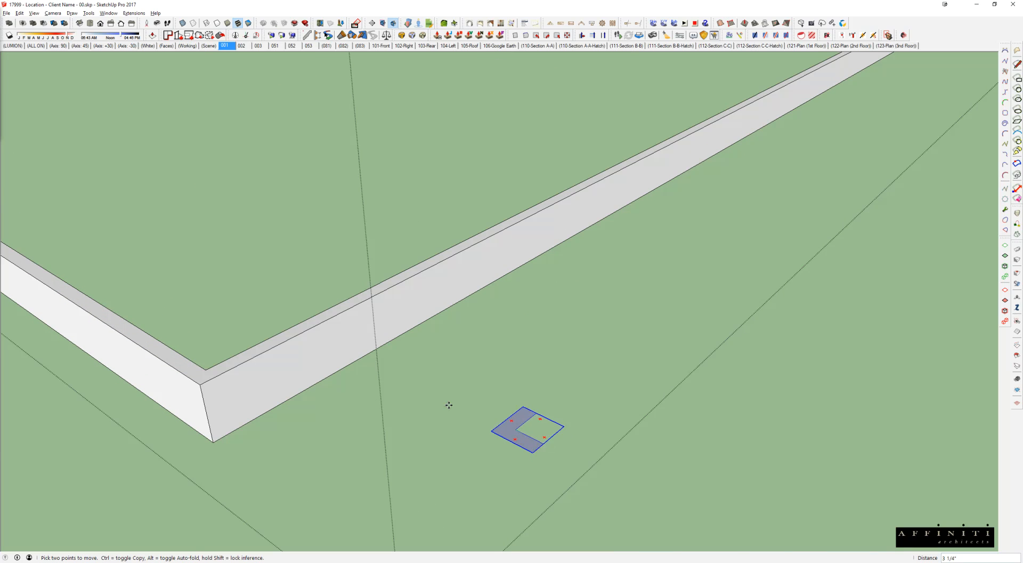
pyautogui.click(207, 369)
pyautogui.scroll(1, 207, 369)
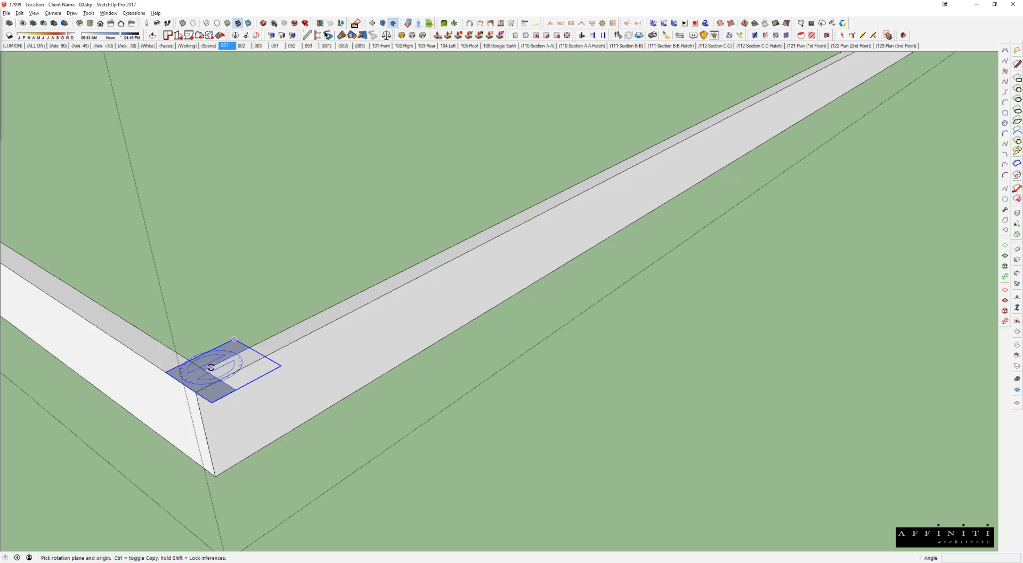
pyautogui.press('q')
pyautogui.click(205, 370)
pyautogui.click(235, 354)
pyautogui.click(233, 346)
# Open the L-shaped profile and Push/Pull its face up to the underside of the roof eave to form a corner board
pyautogui.press('space')
pyautogui.doubleClick(224, 375)
pyautogui.press('p')
pyautogui.moveTo(223, 375); pyautogui.dragTo(226, 334)
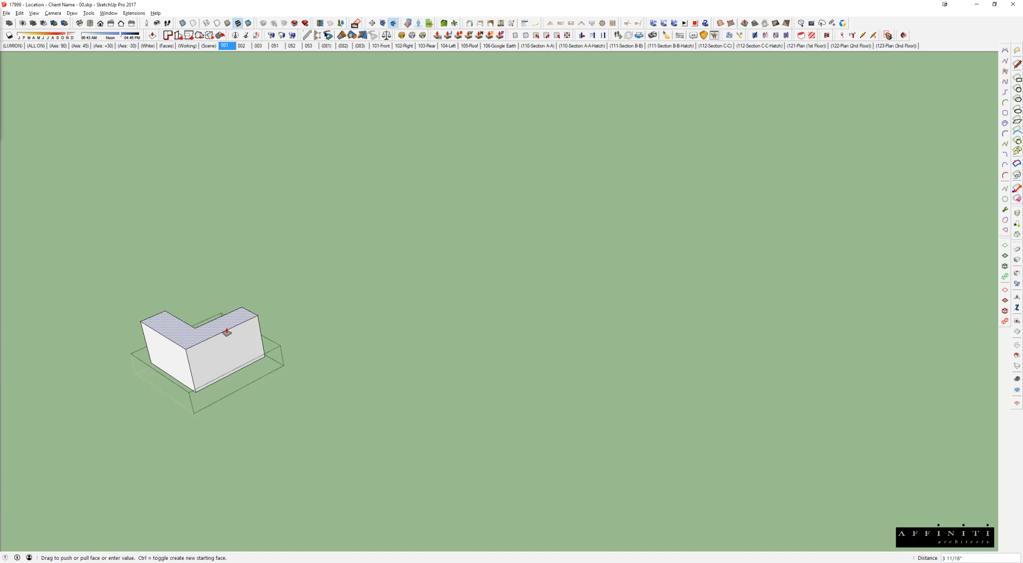
pyautogui.scroll(5, 297, 238)
pyautogui.moveTo(297, 237); pyautogui.dragTo(533, 238, button='middle')
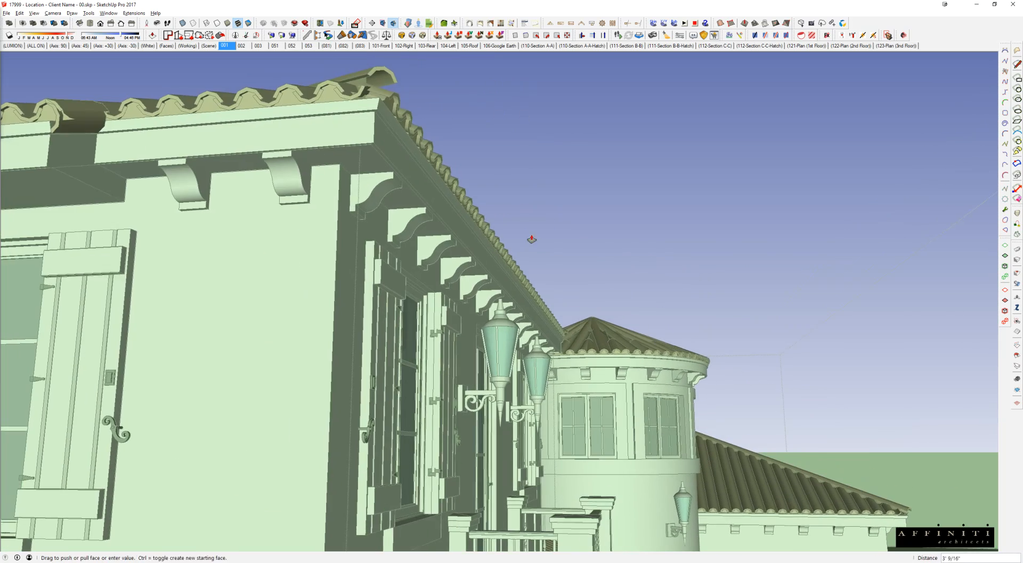
pyautogui.click(363, 168)
pyautogui.moveTo(363, 168); pyautogui.dragTo(172, 174, button='middle')
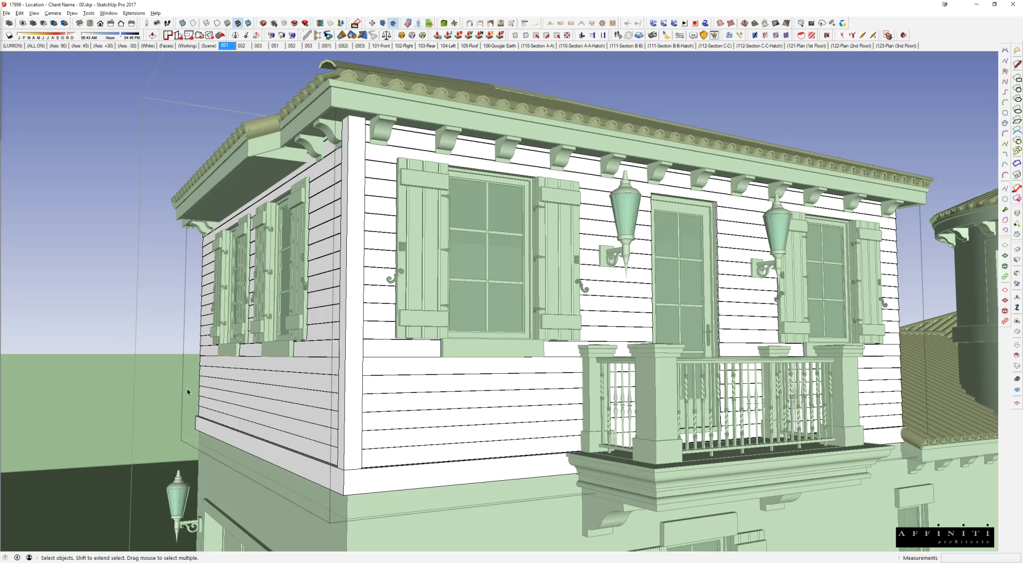
# Push/Pull one outer side face of the corner board by 0.5"
pyautogui.moveTo(346, 400); pyautogui.dragTo(392, 429, button='middle')
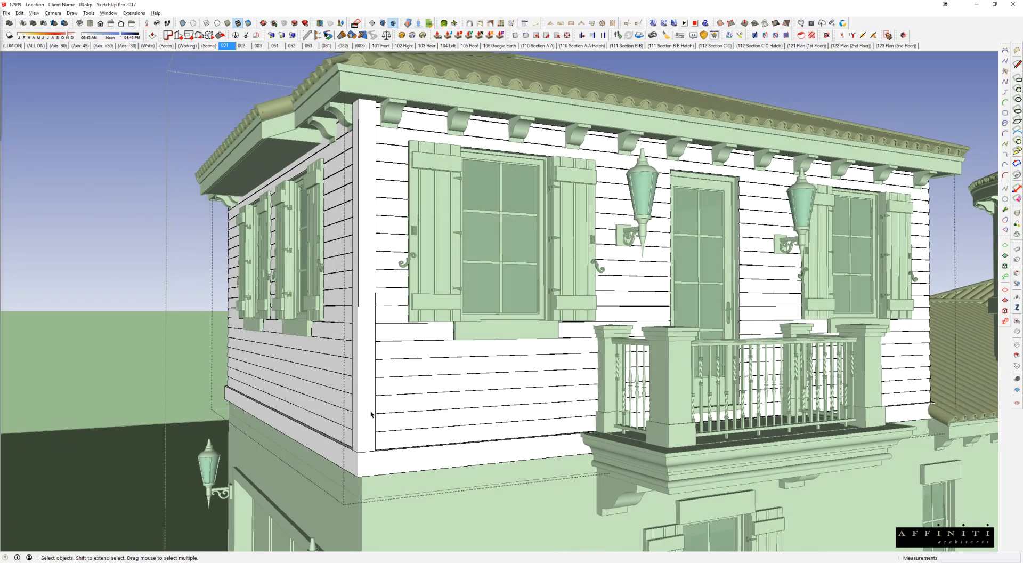
pyautogui.click(371, 416)
pyautogui.scroll(6, 371, 417)
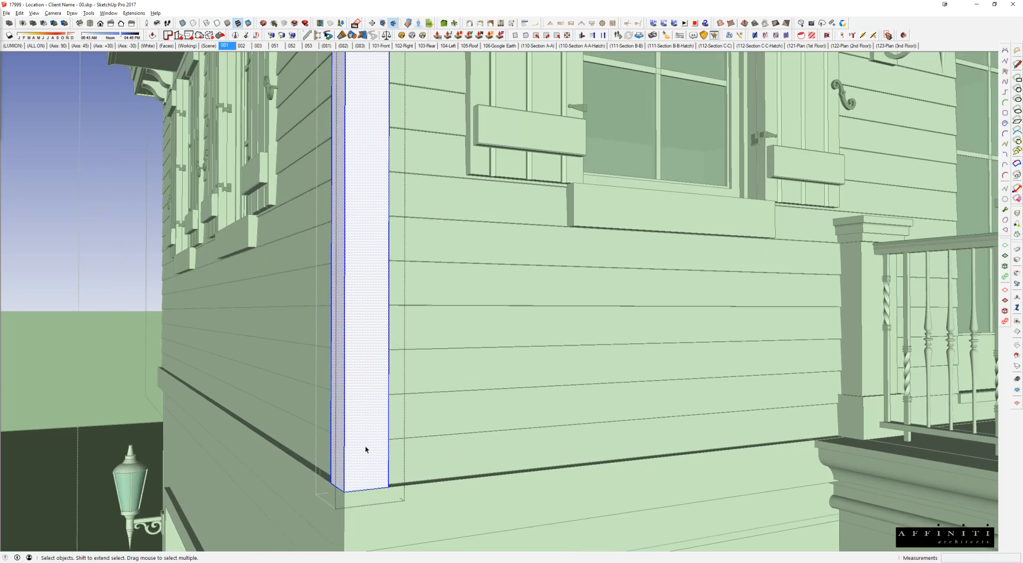
pyautogui.moveTo(351, 426); pyautogui.dragTo(338, 441, button='middle')
pyautogui.press('p')
pyautogui.moveTo(345, 430); pyautogui.dragTo(351, 423)
pyautogui.write('.5')
pyautogui.press('Return')
# Push/Pull the corner board's other outer side face by 0.5" and close the open groups
pyautogui.moveTo(352, 423); pyautogui.dragTo(693, 426, button='middle')
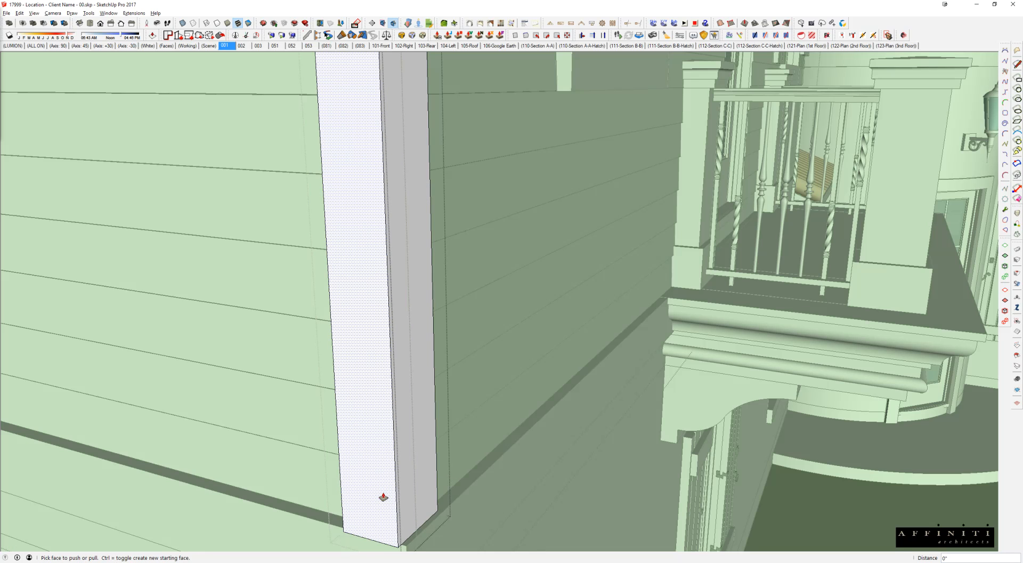
pyautogui.moveTo(377, 516); pyautogui.dragTo(382, 509)
pyautogui.write('.5')
pyautogui.press('Return')
pyautogui.keyDown('shift'); pyautogui.moveTo(402, 483); pyautogui.dragTo(484, 297, button='middle'); pyautogui.keyUp('shift')
pyautogui.press('space')
pyautogui.press('Escape')
pyautogui.press('Escape')
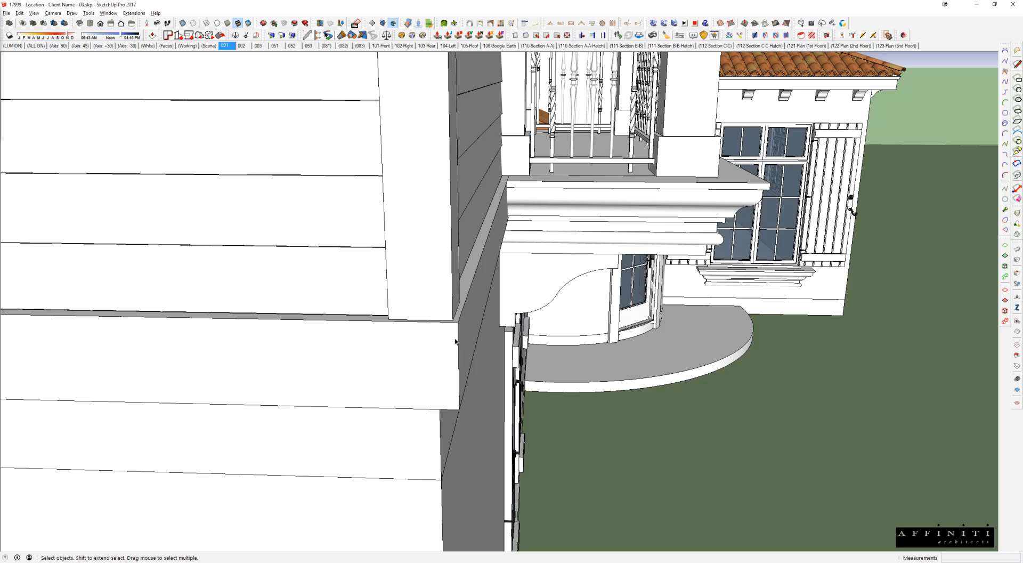
# Open the siding group and copy the corner board from the trim band's corner to the far corner of the side wall
pyautogui.scroll(5, 450, 265)
pyautogui.click(426, 261)
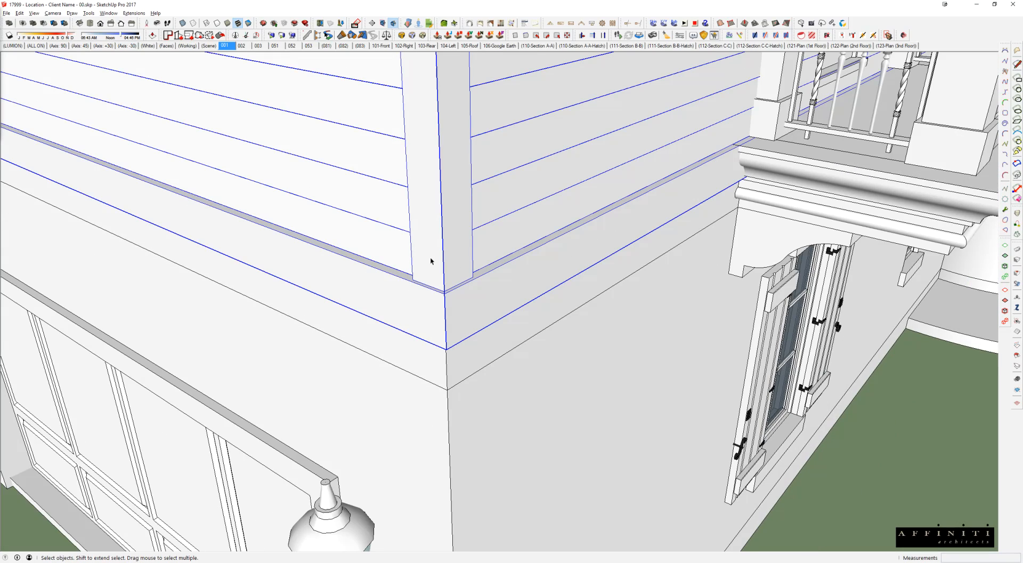
pyautogui.doubleClick(425, 262)
pyautogui.click(426, 262)
pyautogui.press('m')
pyautogui.click(446, 293)
pyautogui.press('ctrl')
pyautogui.scroll(-3, 411, 222)
pyautogui.moveTo(411, 221); pyautogui.dragTo(535, 200, button='middle')
pyautogui.scroll(5, 538, 196)
pyautogui.click(468, 212)
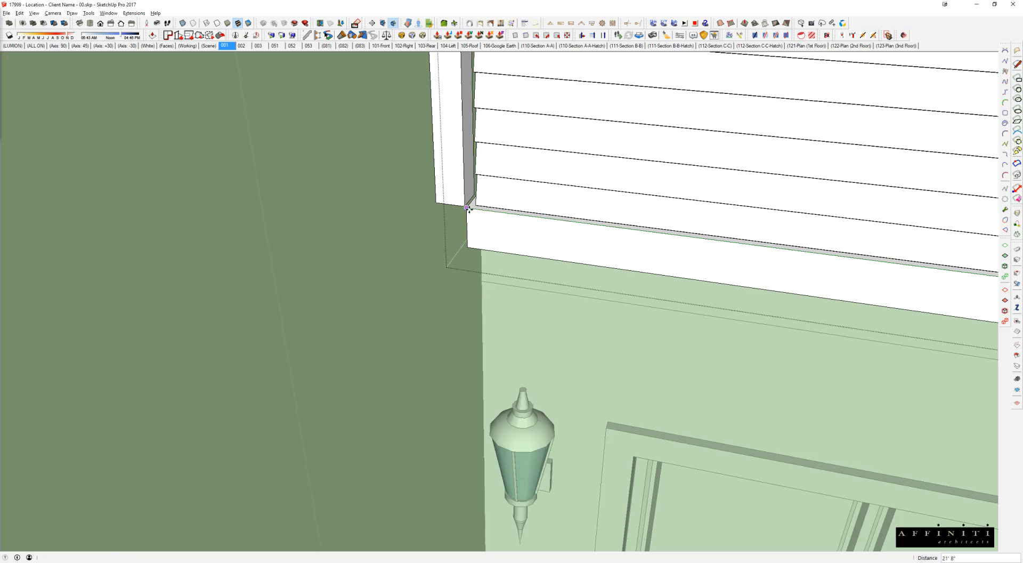
# Rotate the copied corner board about the trim band's corner so it wraps around the far end of the side wall
pyautogui.scroll(3, 464, 211)
pyautogui.press('q')
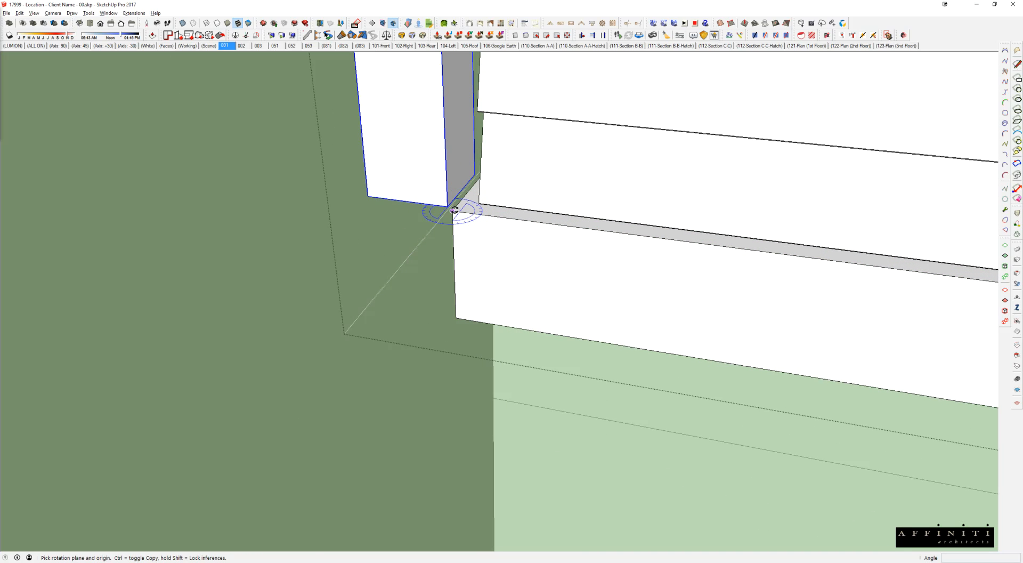
pyautogui.click(453, 209)
pyautogui.click(462, 201)
pyautogui.click(481, 202)
# Select both corner boards and draw a diagonal line between opposite corners of the siding enclosure
pyautogui.scroll(-10, 481, 202)
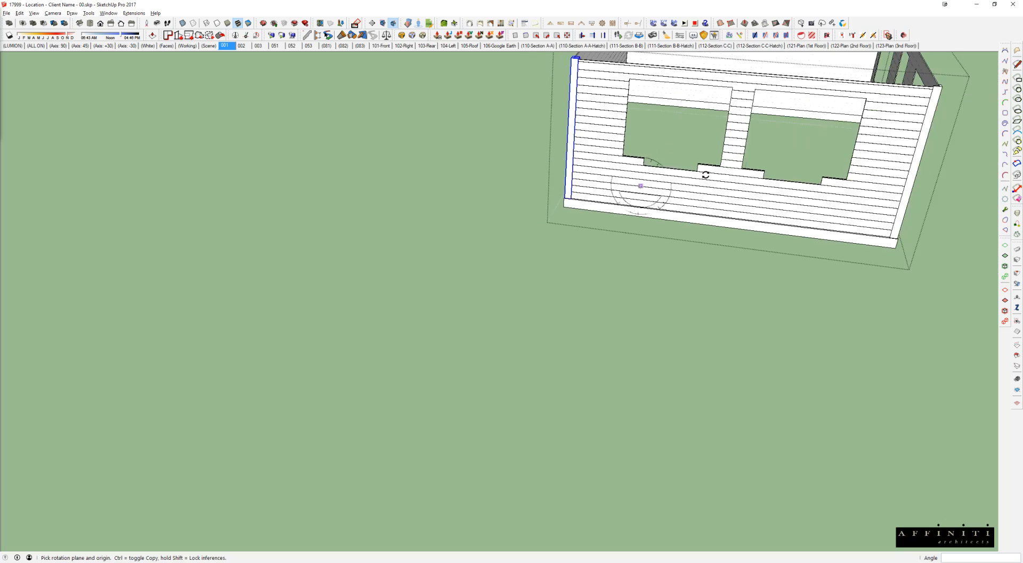
pyautogui.moveTo(706, 175); pyautogui.dragTo(466, 265, button='middle')
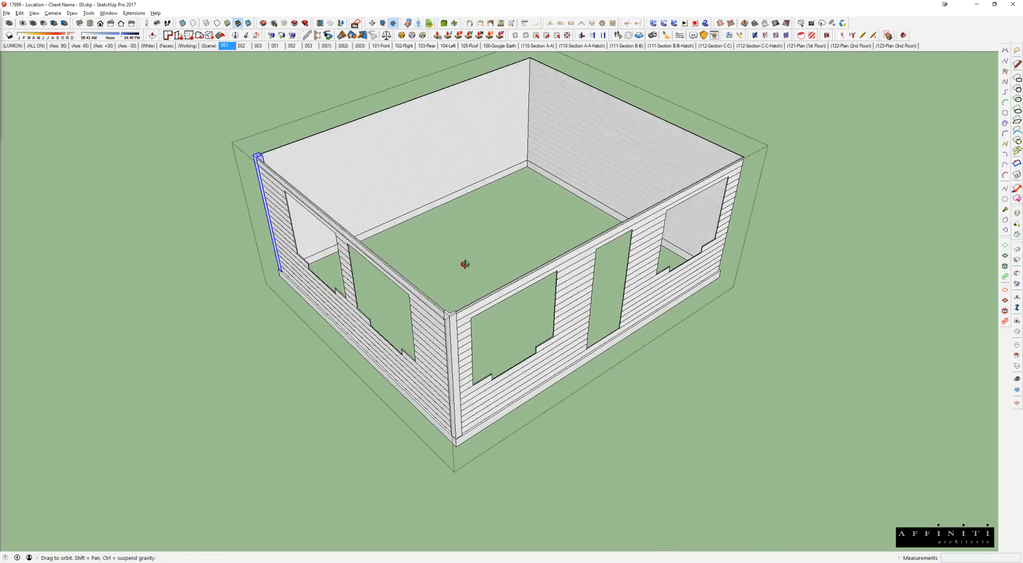
pyautogui.press('space')
pyautogui.keyDown('shift'); pyautogui.click(368, 392); pyautogui.keyUp('shift')
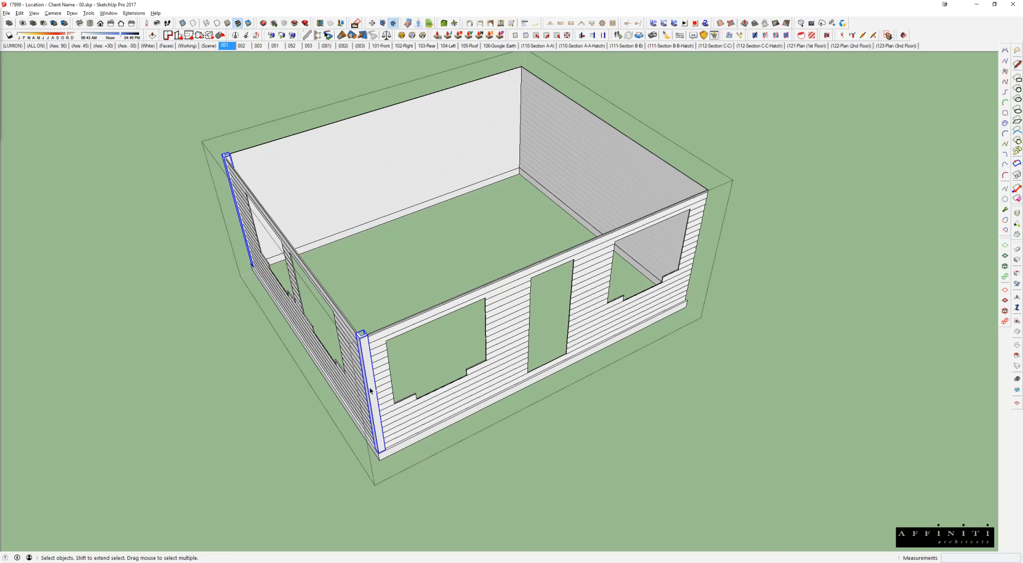
pyautogui.press('l')
pyautogui.scroll(3, 361, 334)
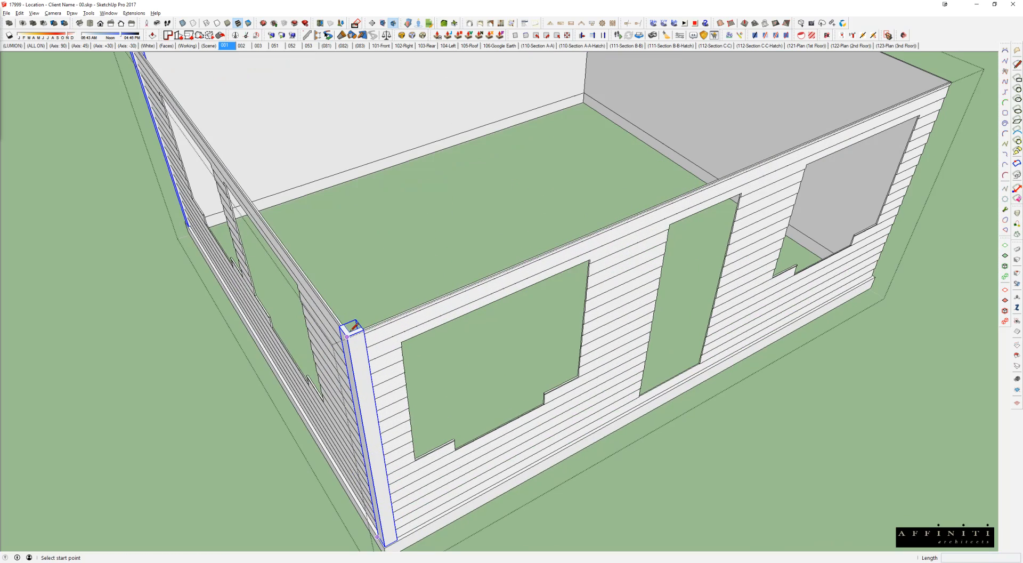
pyautogui.scroll(3, 361, 334)
pyautogui.scroll(-3, 356, 326)
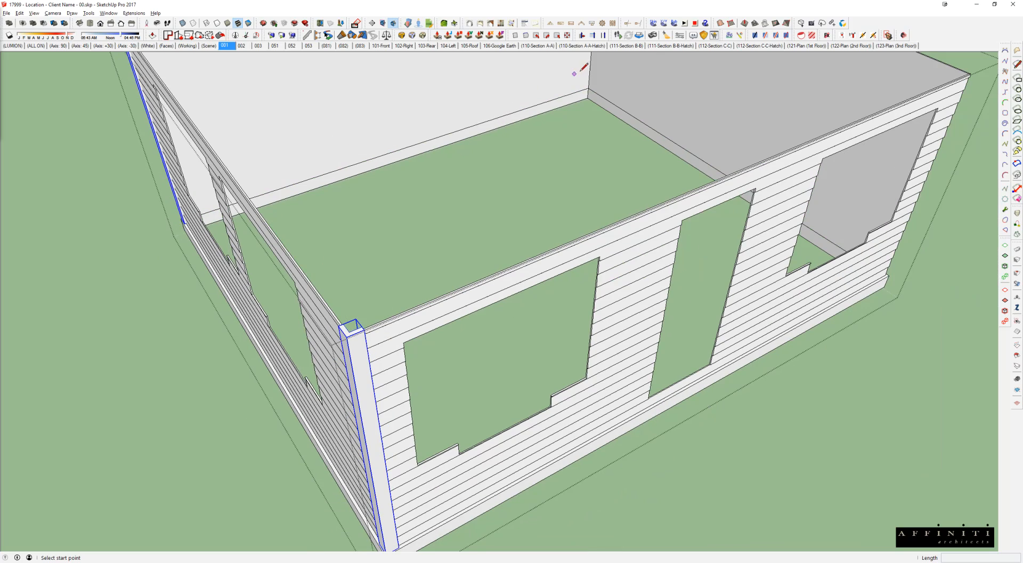
pyautogui.moveTo(594, 87); pyautogui.dragTo(393, 253, button='middle')
pyautogui.moveTo(725, 327); pyautogui.dragTo(92, 336, button='middle')
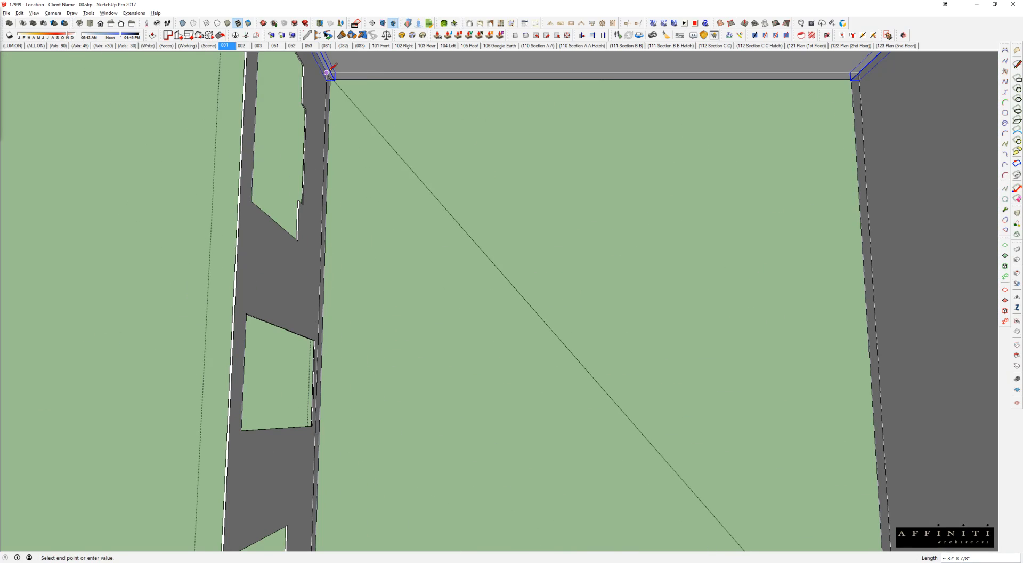
pyautogui.click(327, 73)
# Rotate a copy of both corner boards about the diagonal's midpoint onto the opposite two corners, and erase the diagonal line
pyautogui.scroll(-5, 330, 69)
pyautogui.press('q')
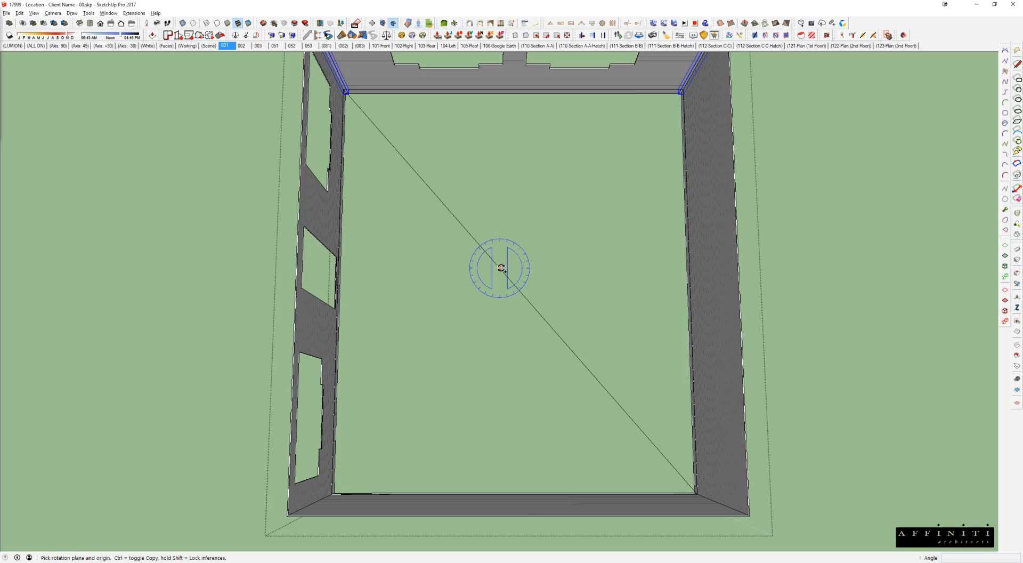
pyautogui.click(513, 284)
pyautogui.click(426, 262)
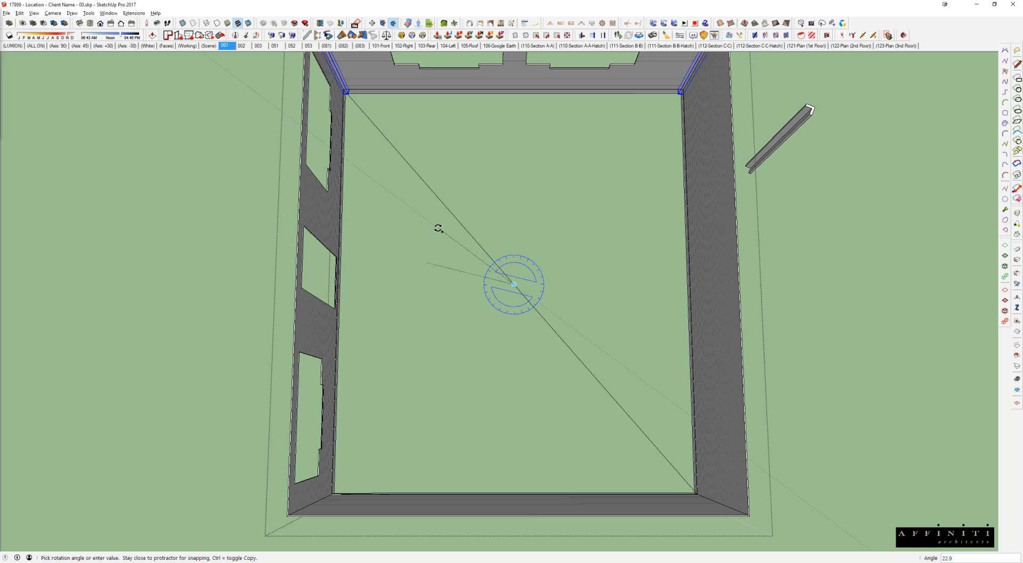
pyautogui.press('Return')
pyautogui.press('e')
pyautogui.moveTo(458, 230)
pyautogui.mouseDown()
pyautogui.moveTo(505, 236)
pyautogui.moveTo(586, 316)
pyautogui.mouseUp()
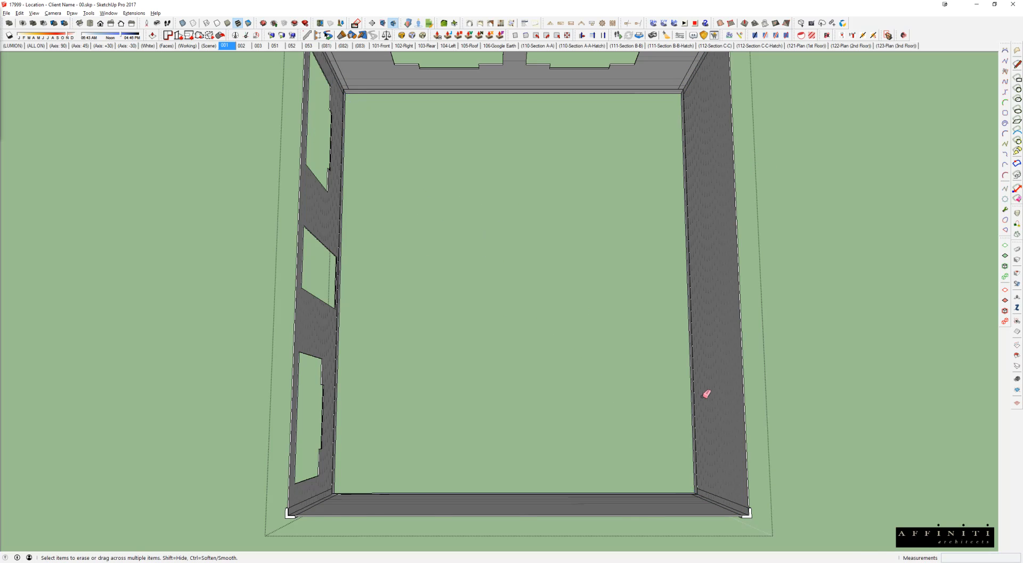
# Examine the corner boards, lap siding and balcony door surround on the finished upper facade
pyautogui.moveTo(706, 391); pyautogui.dragTo(877, 156, button='middle')
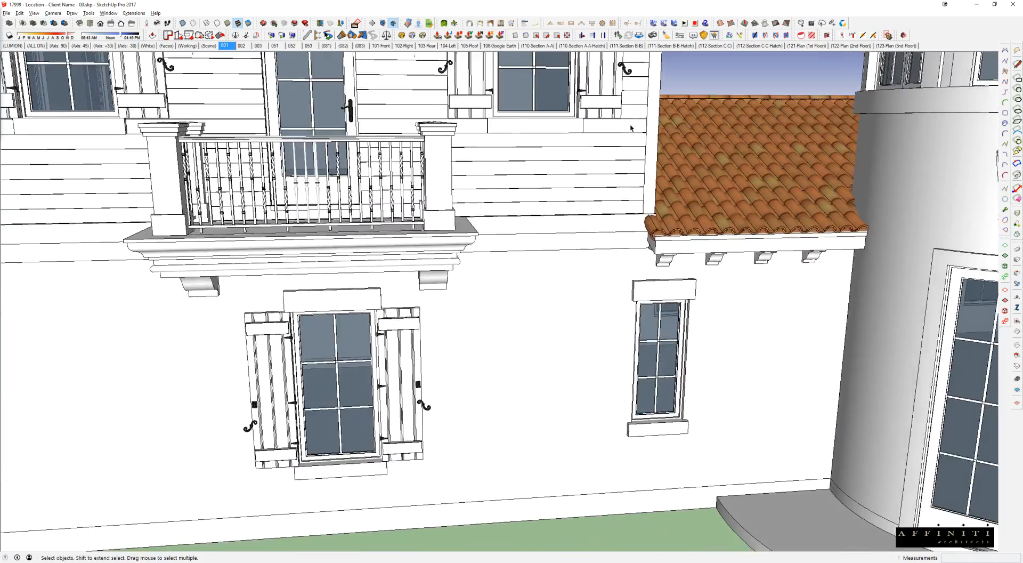
pyautogui.scroll(-3, 631, 128)
pyautogui.keyDown('shift'); pyautogui.moveTo(631, 128); pyautogui.dragTo(575, 197, button='middle'); pyautogui.keyUp('shift')
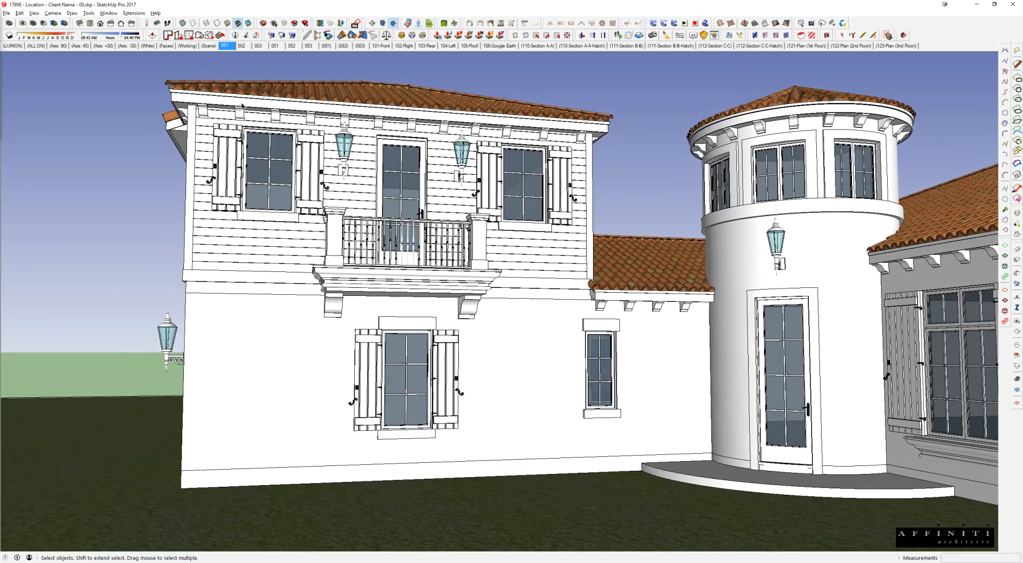
pyautogui.moveTo(222, 225); pyautogui.dragTo(194, 262, button='middle')
pyautogui.scroll(2, 259, 220)
pyautogui.keyDown('shift'); pyautogui.moveTo(259, 220); pyautogui.dragTo(311, 157, button='middle'); pyautogui.keyUp('shift')
pyautogui.scroll(4, 310, 158)
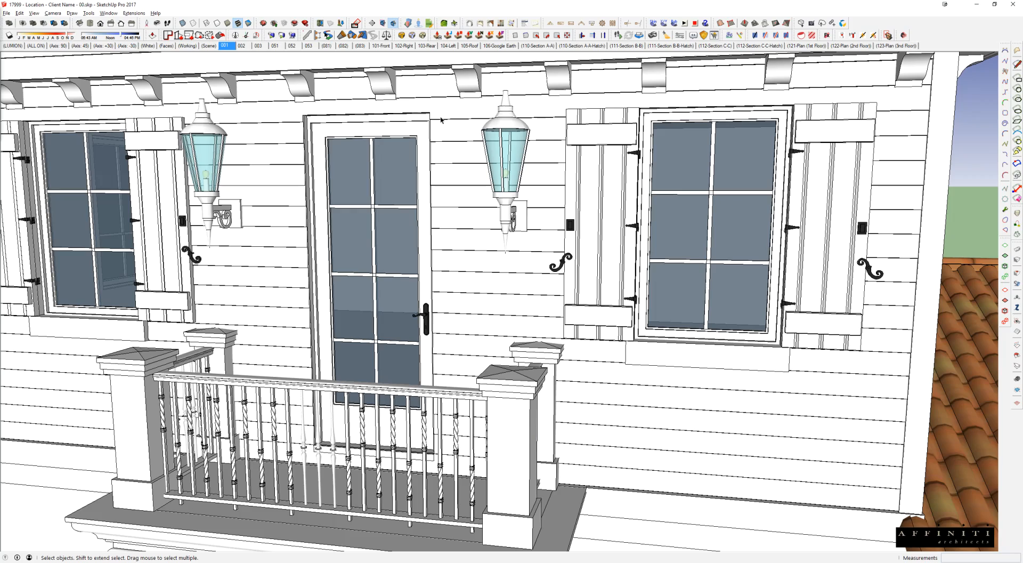
pyautogui.scroll(-4, 440, 123)
pyautogui.keyDown('shift'); pyautogui.moveTo(403, 443); pyautogui.dragTo(441, 341, button='middle'); pyautogui.keyUp('shift')
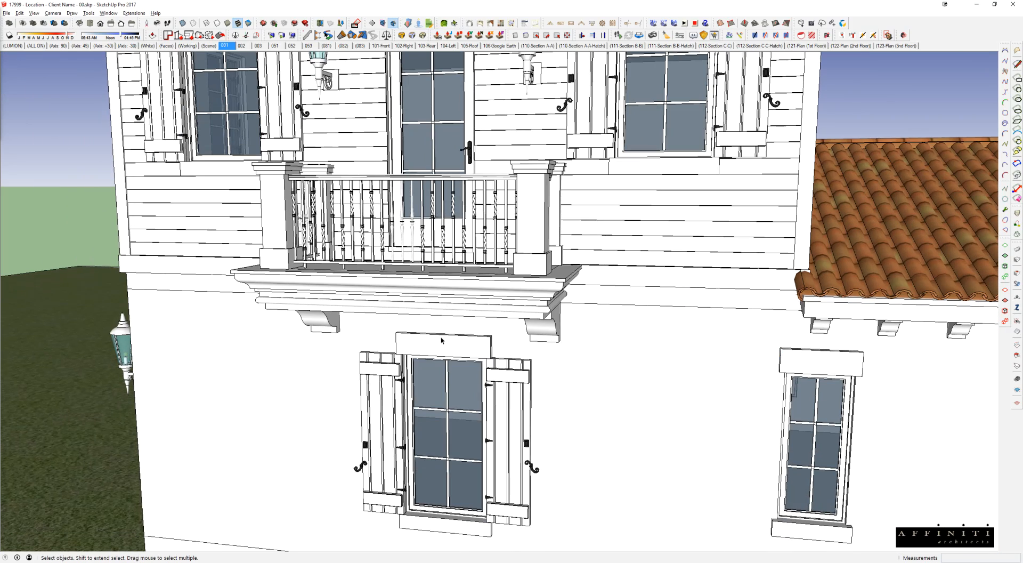
# Open the ground-floor window below the balcony down to its trim group, copy the header board and close the groups
pyautogui.doubleClick(441, 342)
pyautogui.doubleClick(441, 342)
pyautogui.click(441, 342)
pyautogui.doubleClick(440, 343)
pyautogui.click(440, 342)
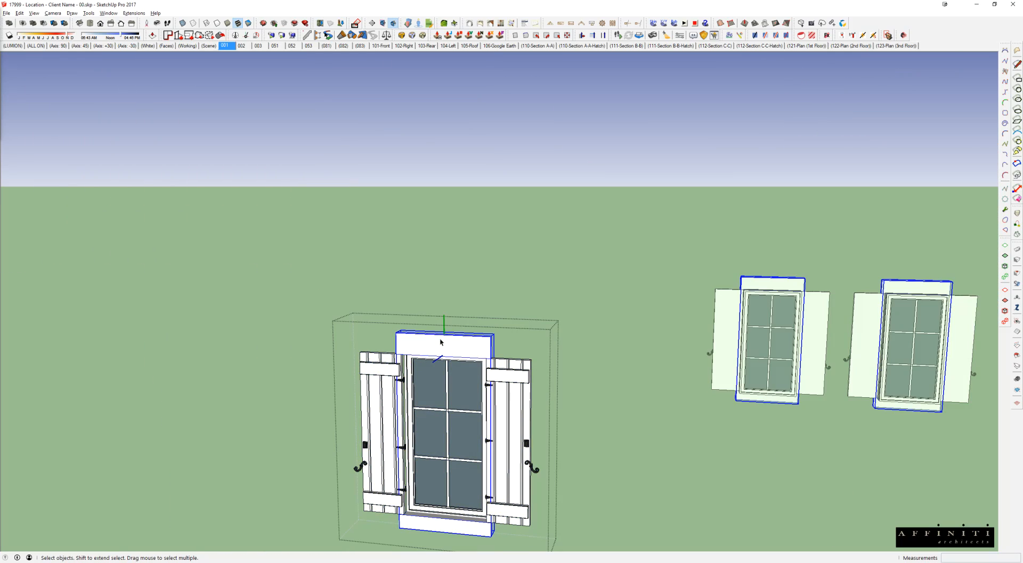
pyautogui.doubleClick(440, 342)
pyautogui.click(440, 342)
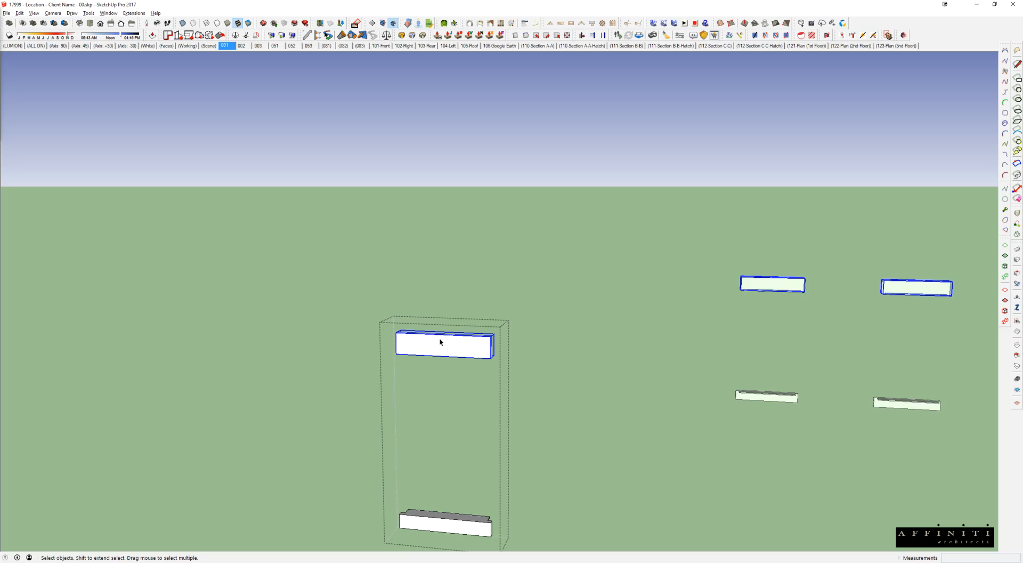
pyautogui.press('Escape')
pyautogui.press('Escape')
# Open the balcony door component and paste the window header board near the top of its frame
pyautogui.keyDown('shift'); pyautogui.moveTo(438, 154); pyautogui.dragTo(464, 317, button='middle'); pyautogui.keyUp('shift')
pyautogui.scroll(2, 450, 184)
pyautogui.doubleClick(450, 184)
pyautogui.scroll(2, 450, 185)
pyautogui.hotkey('ctrl', 'v')
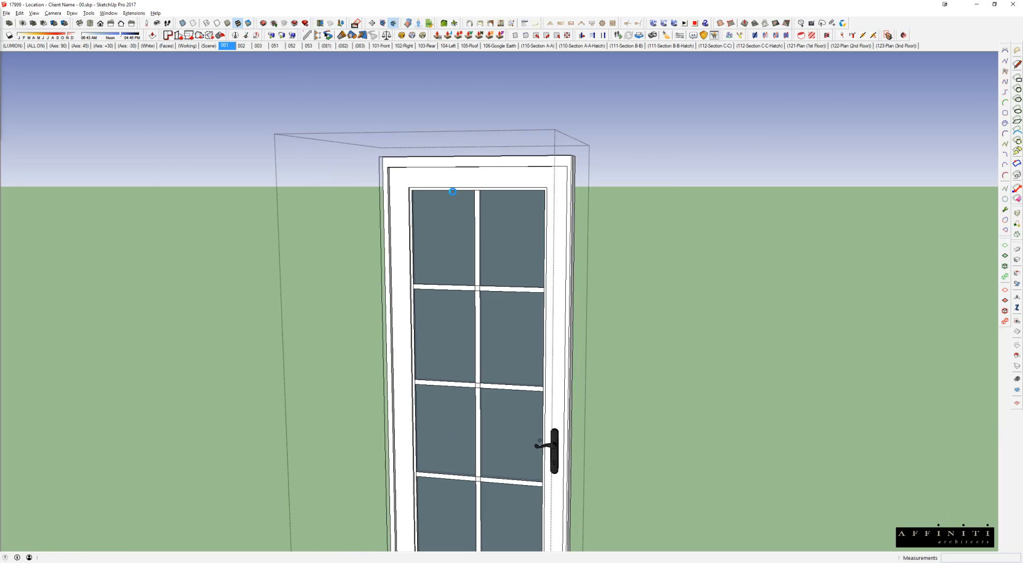
pyautogui.click(434, 183)
# Move the header board from its back lower edge so it sits directly on top of the balcony door frame
pyautogui.moveTo(434, 183); pyautogui.dragTo(900, 291, button='middle')
pyautogui.scroll(6, 573, 196)
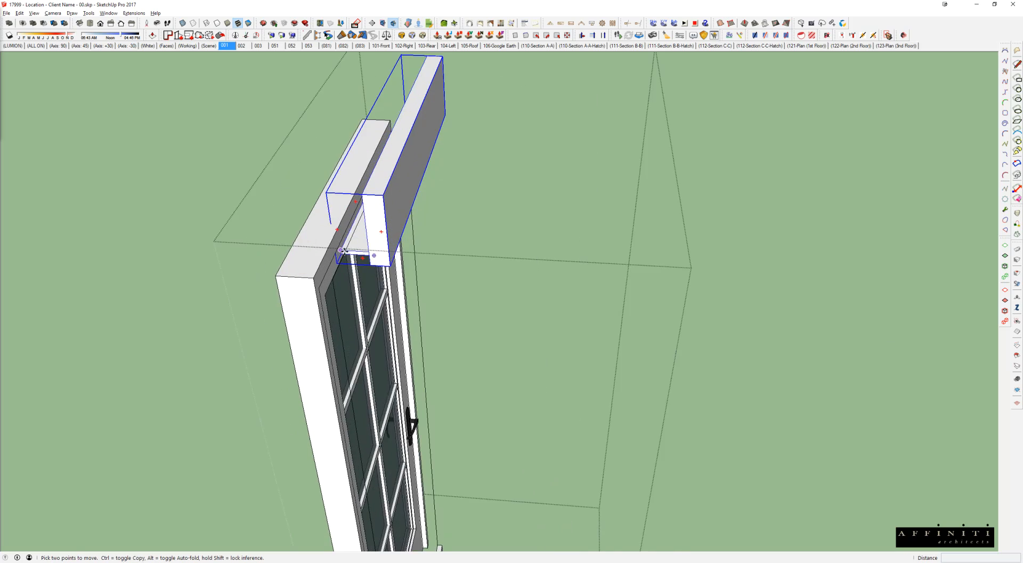
pyautogui.click(558, 202)
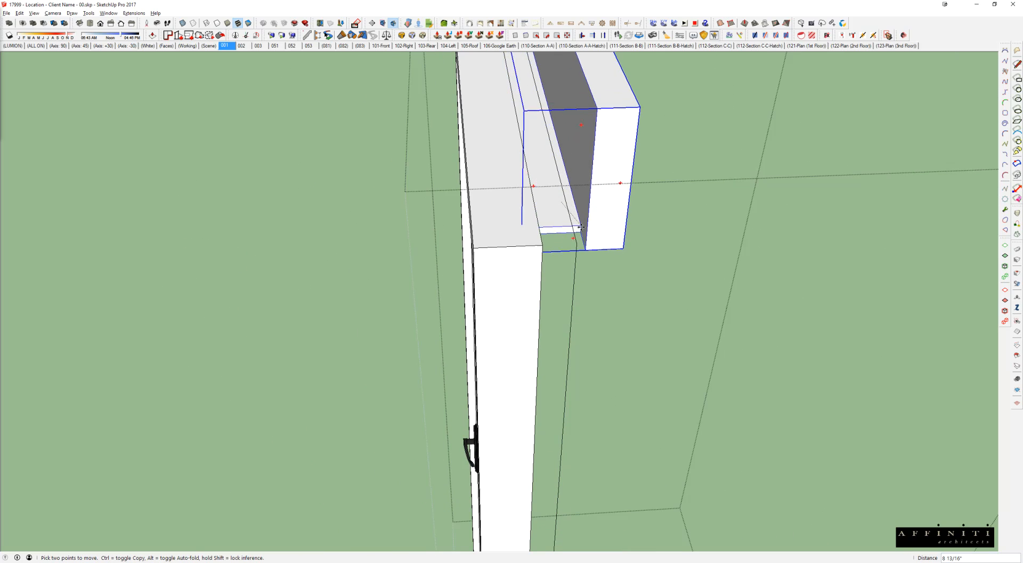
pyautogui.click(577, 243)
pyautogui.moveTo(525, 176); pyautogui.dragTo(734, 270, button='middle')
pyautogui.moveTo(315, 229); pyautogui.dragTo(511, 137, button='middle')
pyautogui.scroll(-5, 316, 224)
pyautogui.moveTo(407, 270); pyautogui.dragTo(283, 198, button='middle')
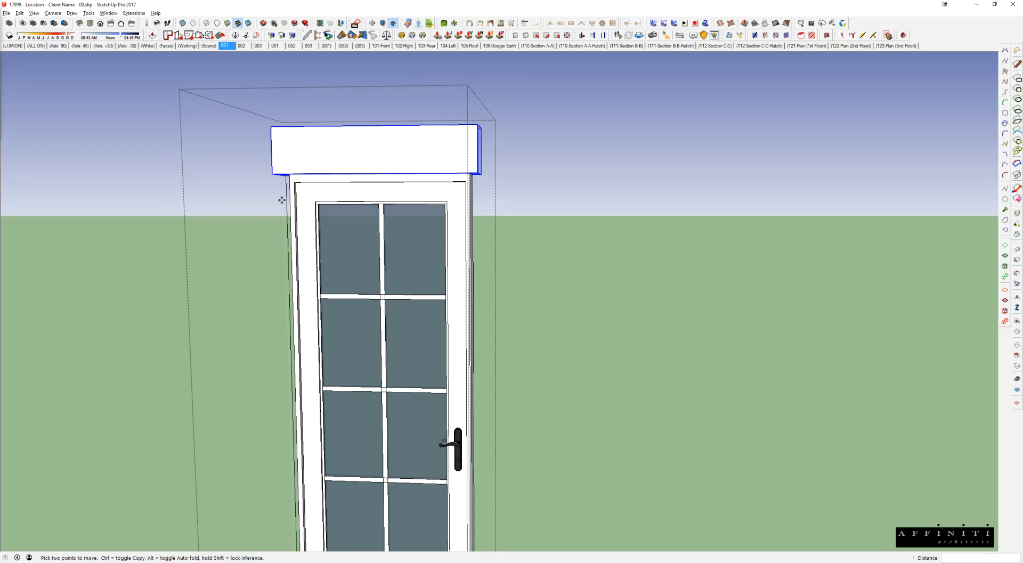
# Open the header board group and extend its ends with Push/Pull so it overhangs the door frame on both sides
pyautogui.scroll(-1, 284, 199)
pyautogui.press('space')
pyautogui.scroll(3, 434, 158)
pyautogui.moveTo(433, 159); pyautogui.dragTo(434, 89, button='middle')
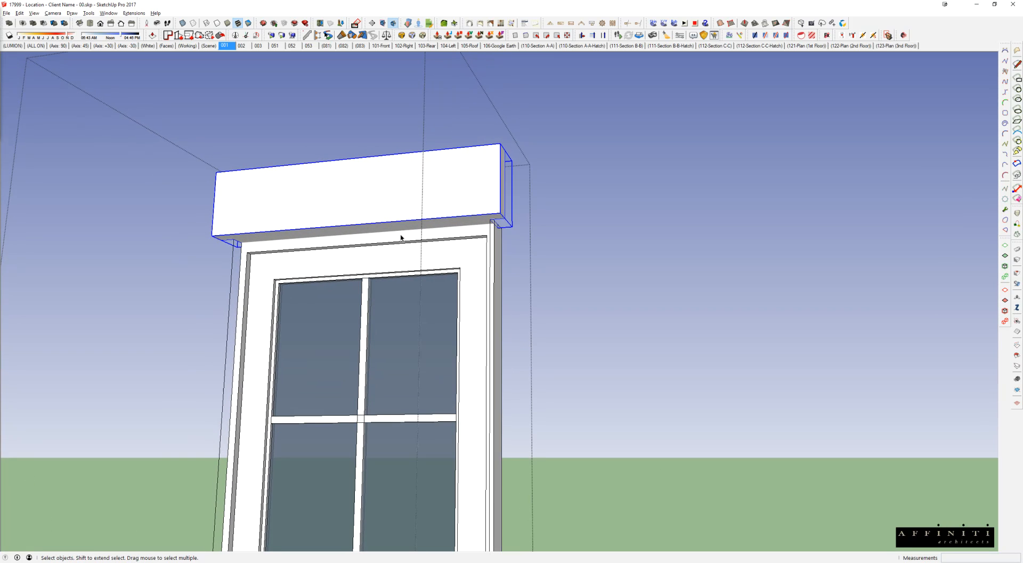
pyautogui.moveTo(497, 214); pyautogui.dragTo(502, 172, button='middle')
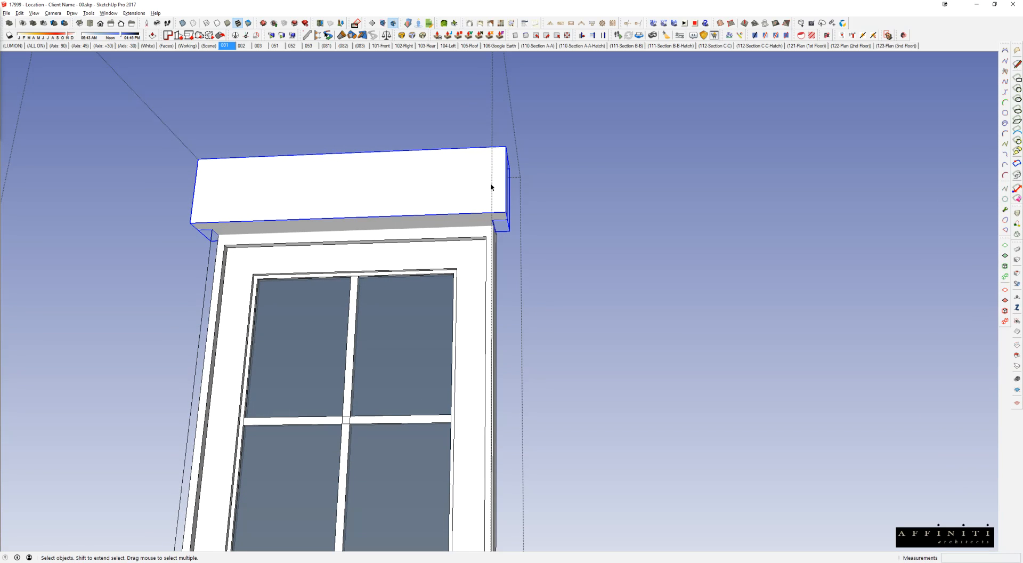
pyautogui.doubleClick(491, 187)
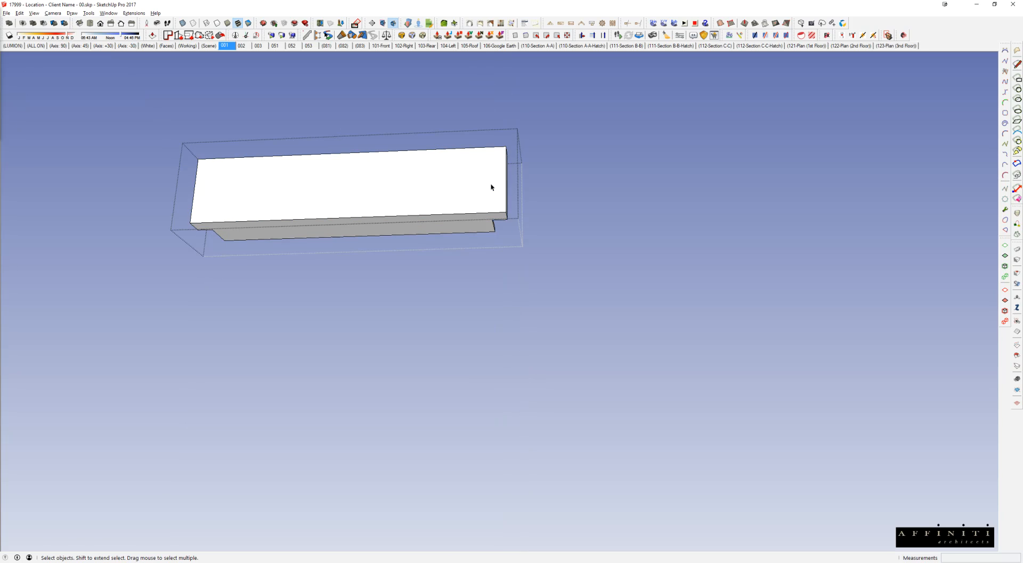
pyautogui.moveTo(489, 184); pyautogui.dragTo(462, 183, button='middle')
pyautogui.press('p')
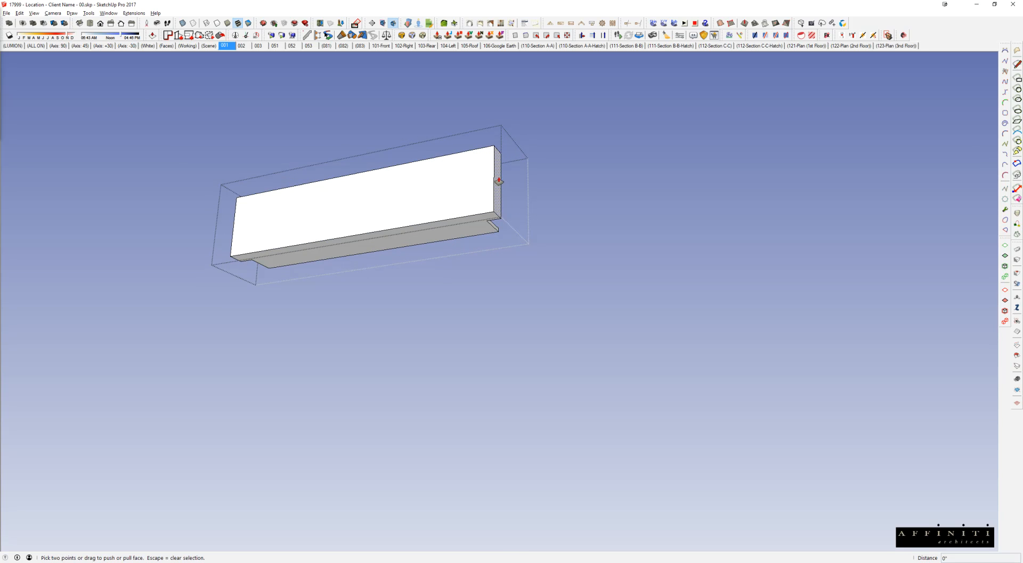
pyautogui.click(501, 182)
pyautogui.click(512, 179)
pyautogui.moveTo(357, 210); pyautogui.dragTo(314, 148, button='middle')
pyautogui.click(315, 148)
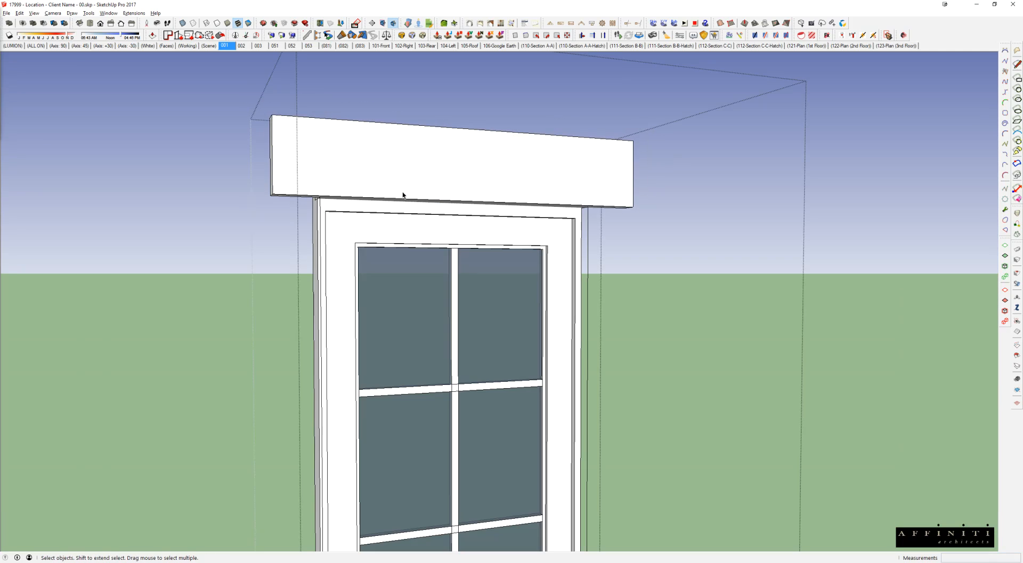
# Switch to the Blocks - Elevations - Siding file, copy the group with two L-shaped trim profiles and return to the house model
pyautogui.hotkey('alt', 'Tab')
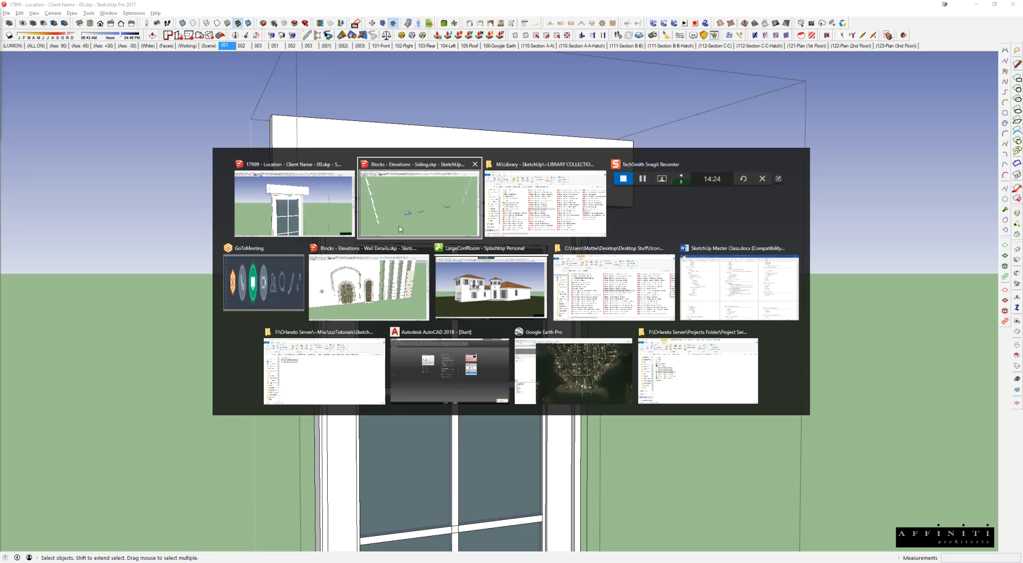
pyautogui.click(525, 356)
pyautogui.moveTo(525, 356); pyautogui.dragTo(487, 376, button='middle')
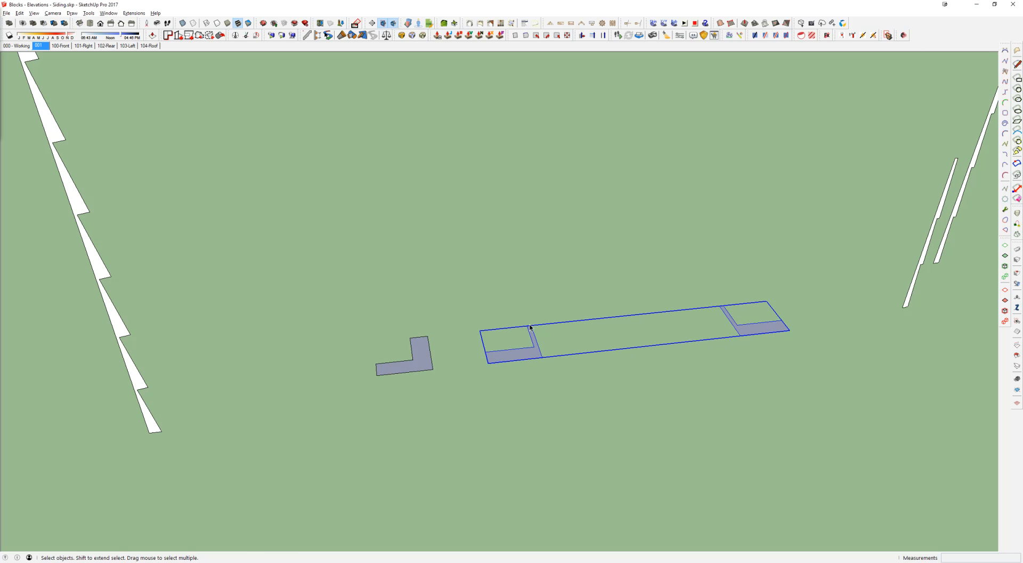
pyautogui.hotkey('alt', 'Tab')
# Open the door's header board, reveal the surrounding model and check the board's shape against the siding and eave brackets
pyautogui.moveTo(418, 199); pyautogui.dragTo(557, 100, button='middle')
pyautogui.click(377, 149)
pyautogui.doubleClick(375, 150)
pyautogui.moveTo(427, 150); pyautogui.dragTo(705, 146, button='middle')
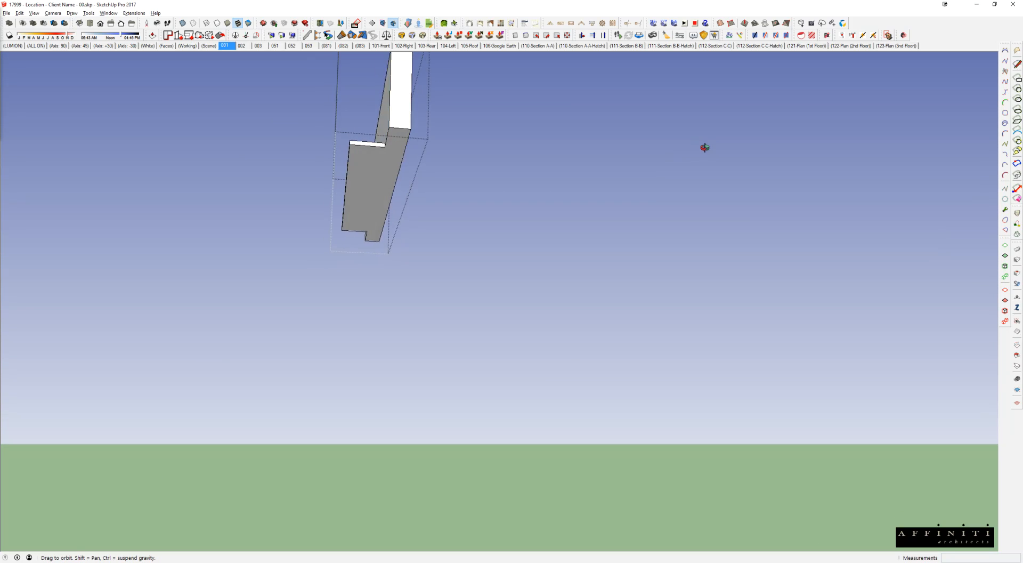
pyautogui.moveTo(377, 149); pyautogui.dragTo(203, 102, button='middle')
pyautogui.scroll(1, 433, 165)
pyautogui.keyDown('shift'); pyautogui.moveTo(434, 165); pyautogui.dragTo(428, 191, button='middle'); pyautogui.keyUp('shift')
pyautogui.hotkey('shift', 'h')
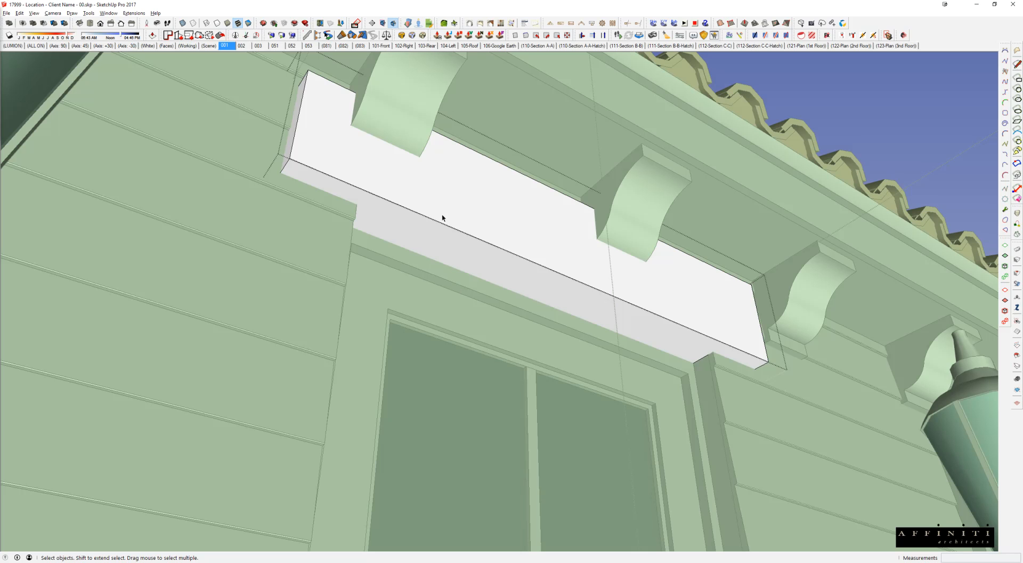
pyautogui.click(459, 217)
pyautogui.tripleClick(565, 258)
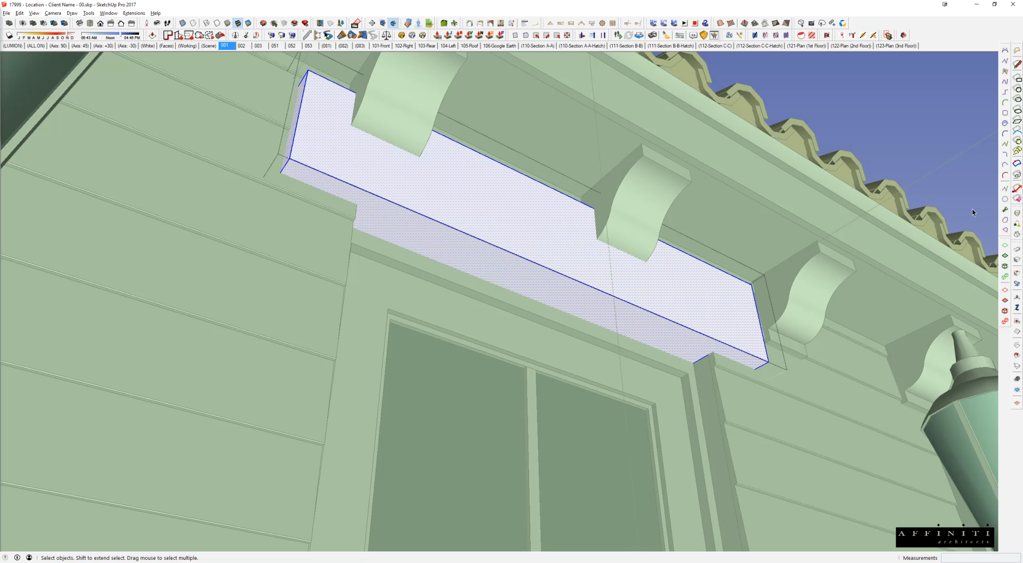
pyautogui.click(544, 218)
pyautogui.moveTo(572, 237); pyautogui.dragTo(516, 243, button='middle')
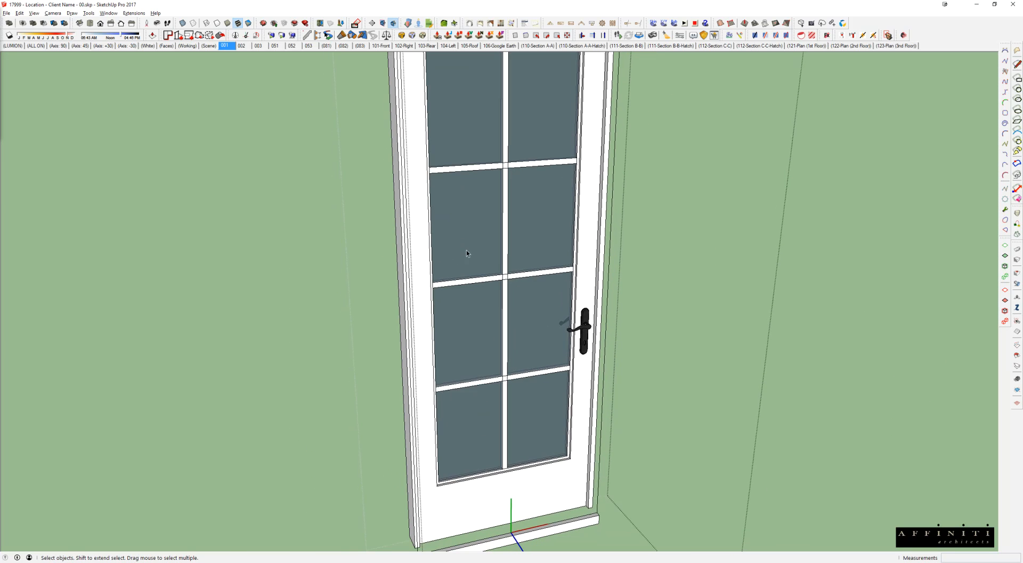
# Paste the L-shaped trim profile group beside the base of the balcony door and rotate it to lie flat
pyautogui.scroll(-2, 467, 253)
pyautogui.press('m')
pyautogui.click(421, 493)
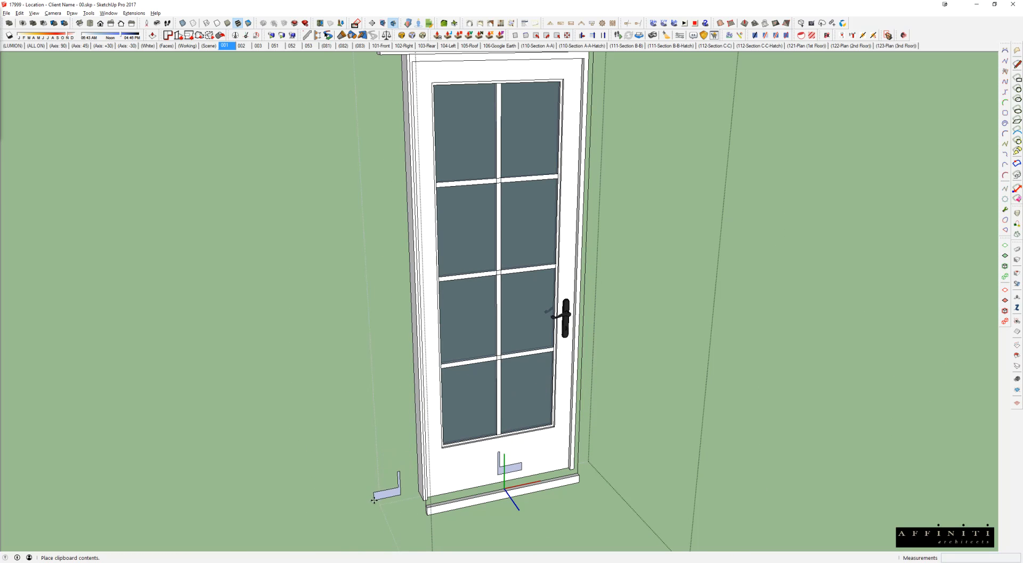
pyautogui.scroll(3, 384, 496)
pyautogui.scroll(3, 383, 495)
pyautogui.press('q')
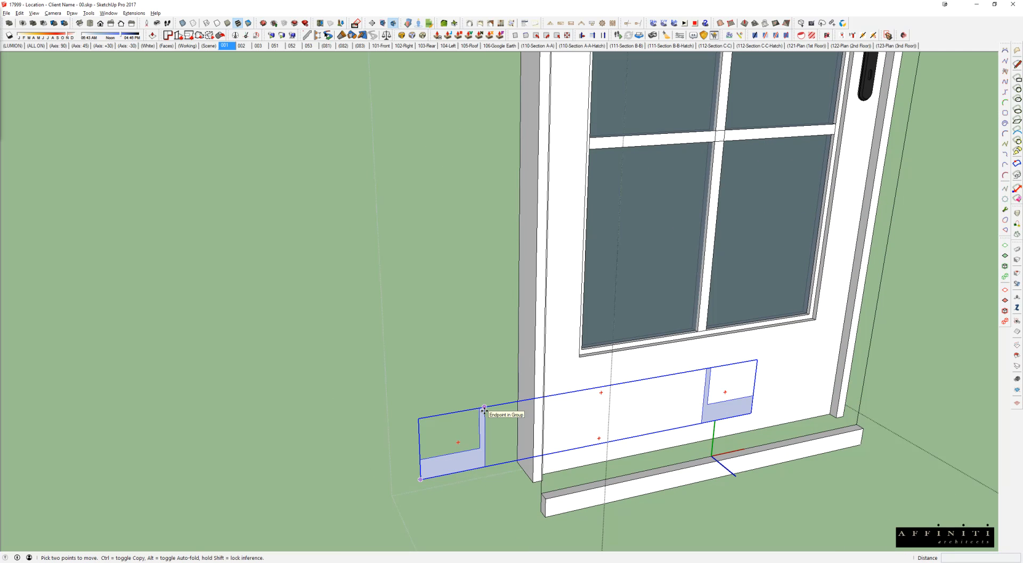
pyautogui.click(542, 436)
pyautogui.click(557, 441)
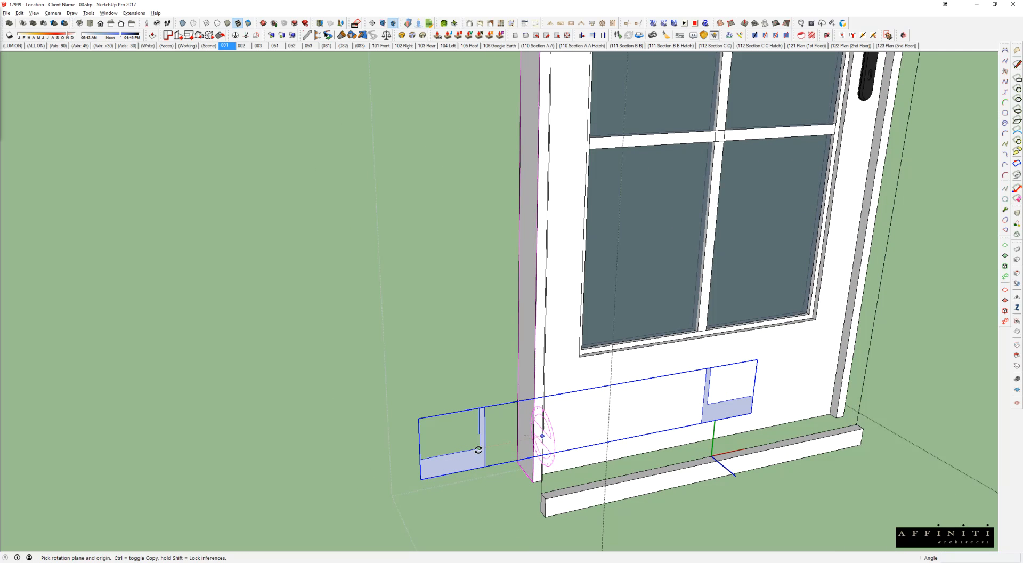
pyautogui.click(452, 445)
# Move the profile group from the inner corner of its first L-shape onto the bottom corner of the door frame
pyautogui.press('m')
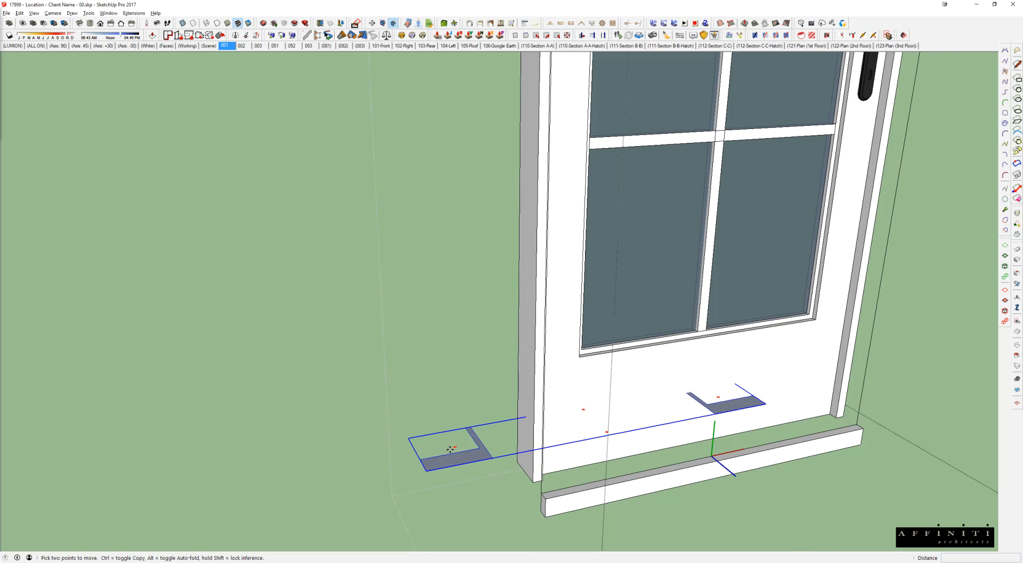
pyautogui.click(478, 447)
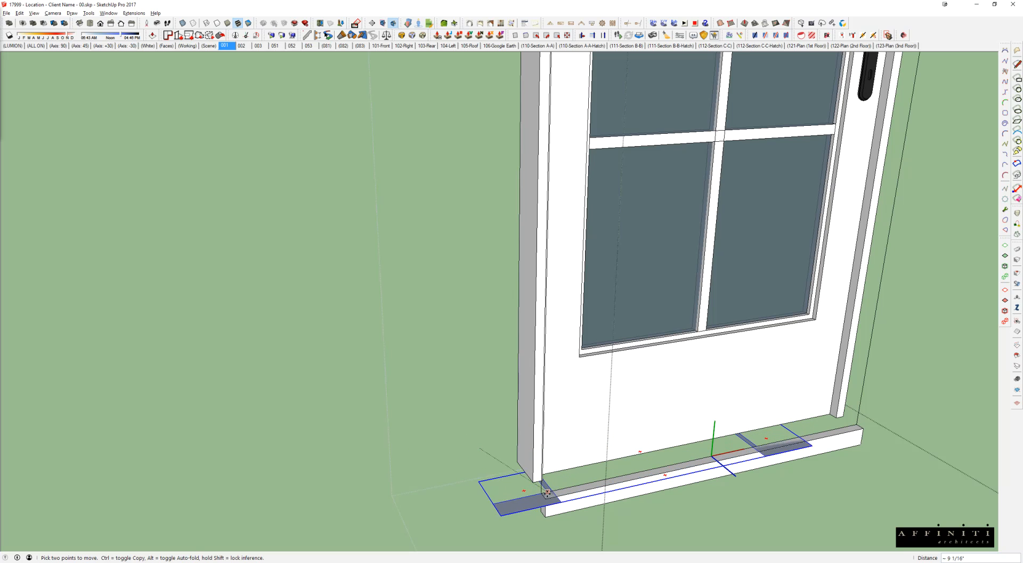
pyautogui.click(543, 495)
pyautogui.moveTo(543, 494); pyautogui.dragTo(263, 440, button='middle')
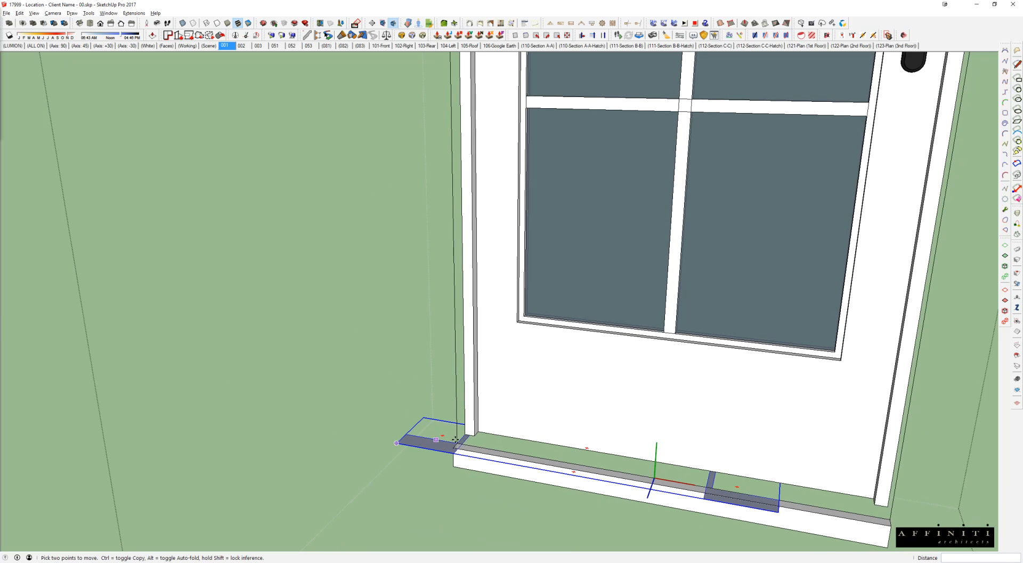
pyautogui.moveTo(426, 439); pyautogui.dragTo(455, 442, button='middle')
# Open the profile group and move the second L-shaped profile to the opposite jamb of the door frame
pyautogui.press('space')
pyautogui.doubleClick(743, 486)
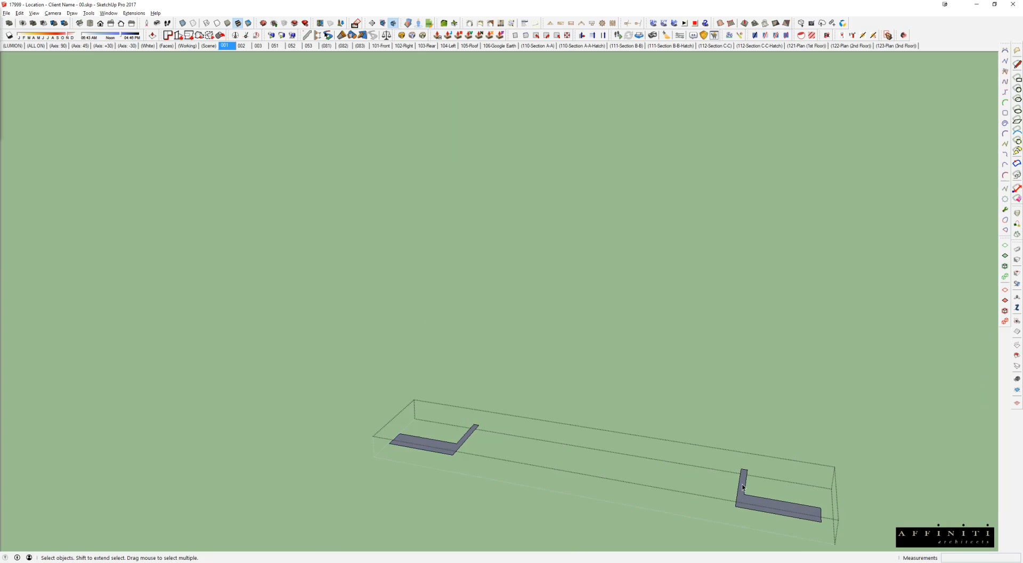
pyautogui.press('m')
pyautogui.click(742, 487)
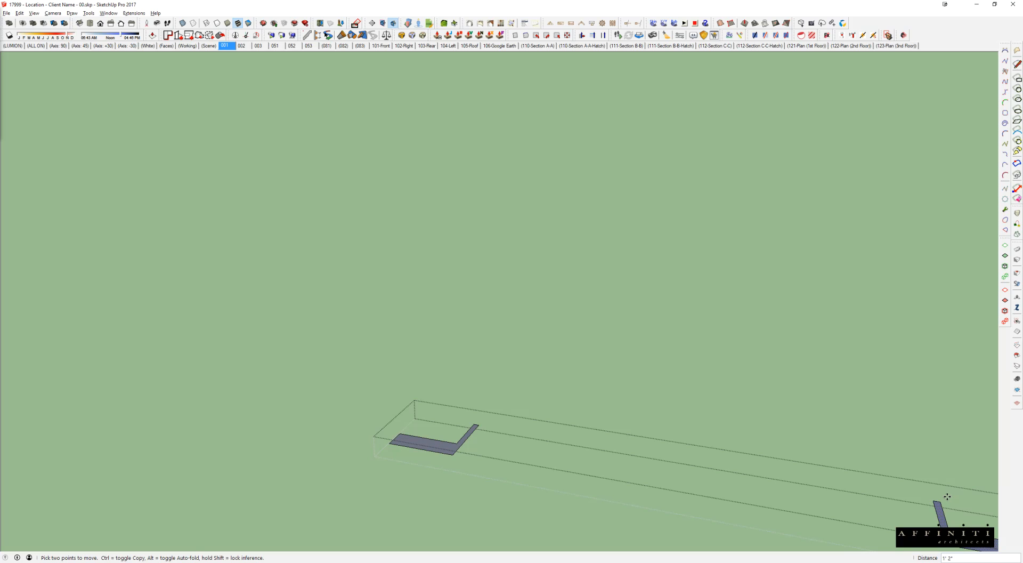
pyautogui.keyDown('shift'); pyautogui.moveTo(936, 508); pyautogui.dragTo(814, 467, button='middle'); pyautogui.keyUp('shift')
pyautogui.click(783, 453)
# Push/Pull both L-shaped profiles up about 8' 1 1/2" to the underside of the header board
pyautogui.press('p')
pyautogui.moveTo(788, 459); pyautogui.dragTo(802, 354)
pyautogui.moveTo(802, 354); pyautogui.dragTo(833, 317, button='middle')
pyautogui.scroll(6, 750, 354)
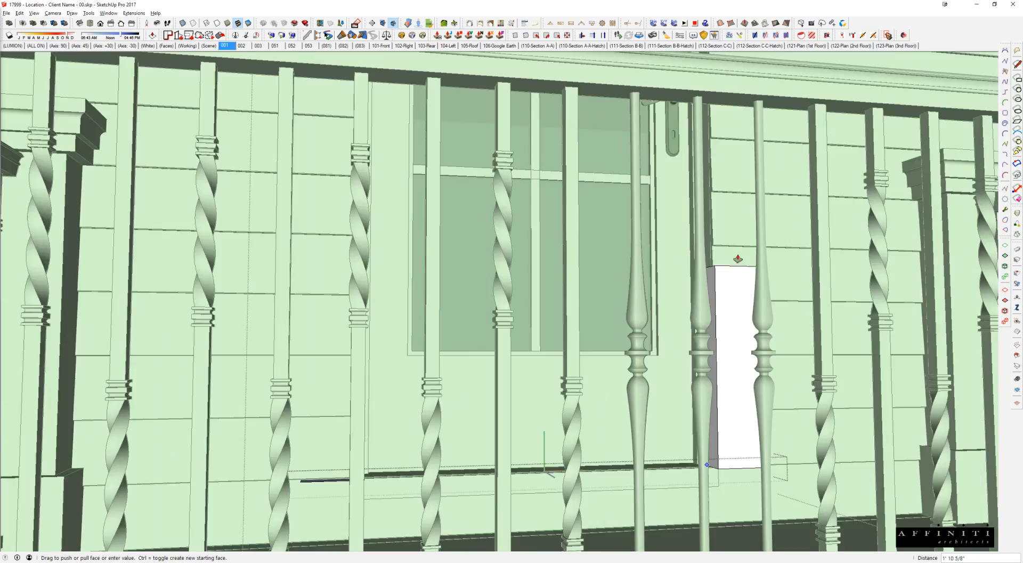
pyautogui.moveTo(750, 355); pyautogui.dragTo(601, 432, button='middle')
pyautogui.scroll(-5, 757, 156)
pyautogui.scroll(8, 601, 354)
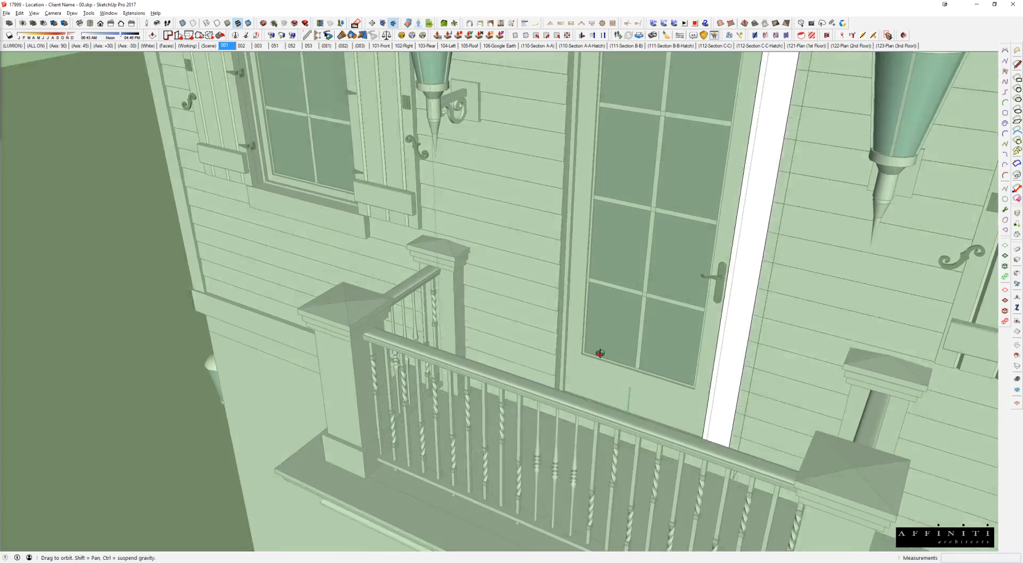
pyautogui.click(549, 382)
pyautogui.scroll(-5, 566, 389)
pyautogui.scroll(6, 736, 194)
pyautogui.click(783, 175)
# Close the trim group and examine the finished balcony door surround, its header joints and the whole facade
pyautogui.press('space')
pyautogui.moveTo(782, 175); pyautogui.dragTo(826, 139, button='middle')
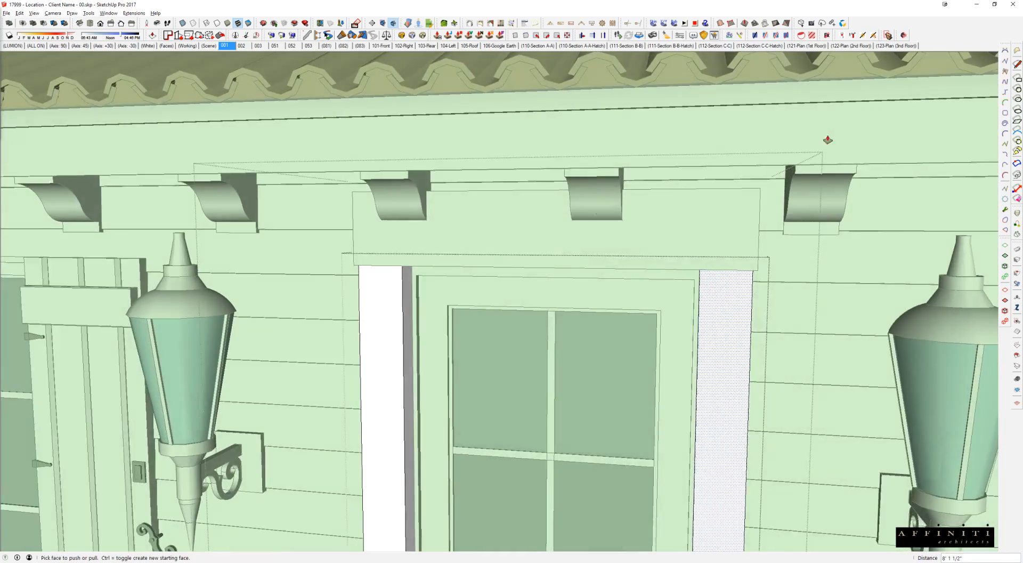
pyautogui.scroll(6, 694, 160)
pyautogui.scroll(-3, 485, 238)
pyautogui.moveTo(434, 167); pyautogui.dragTo(358, 255, button='middle')
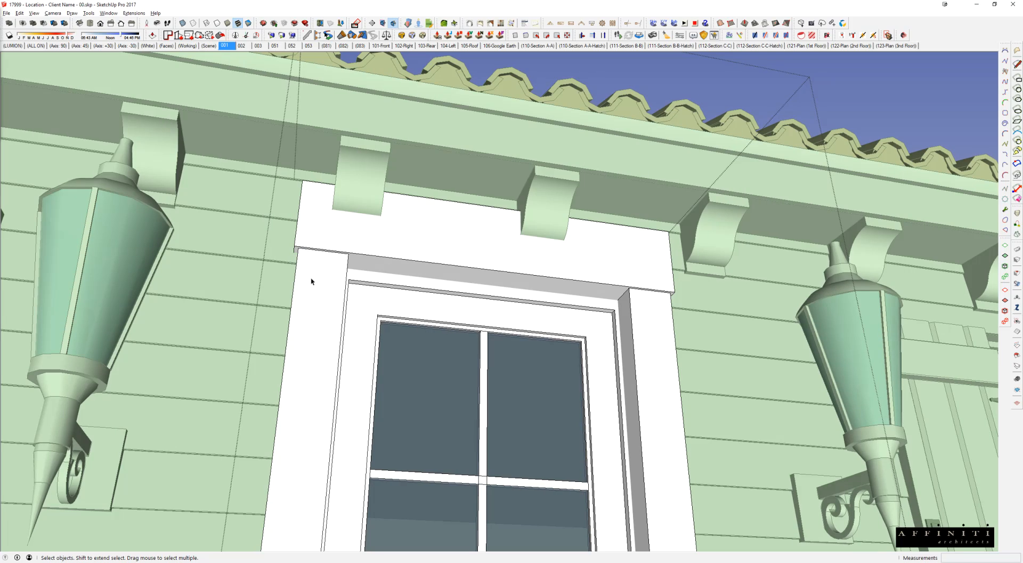
pyautogui.scroll(-3, 356, 265)
pyautogui.scroll(-3, 333, 274)
pyautogui.moveTo(354, 263); pyautogui.dragTo(414, 249, button='middle')
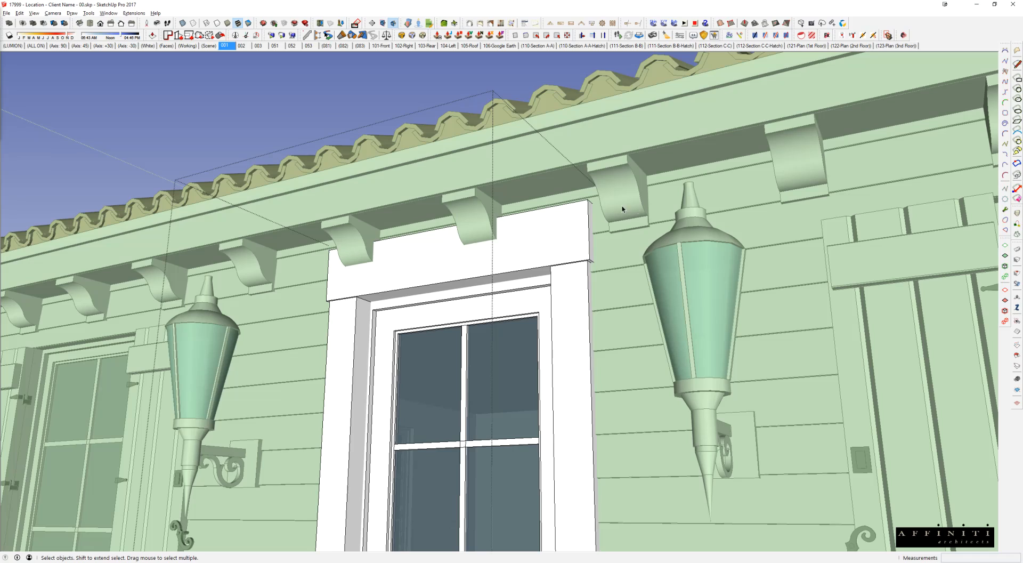
pyautogui.scroll(-5, 566, 232)
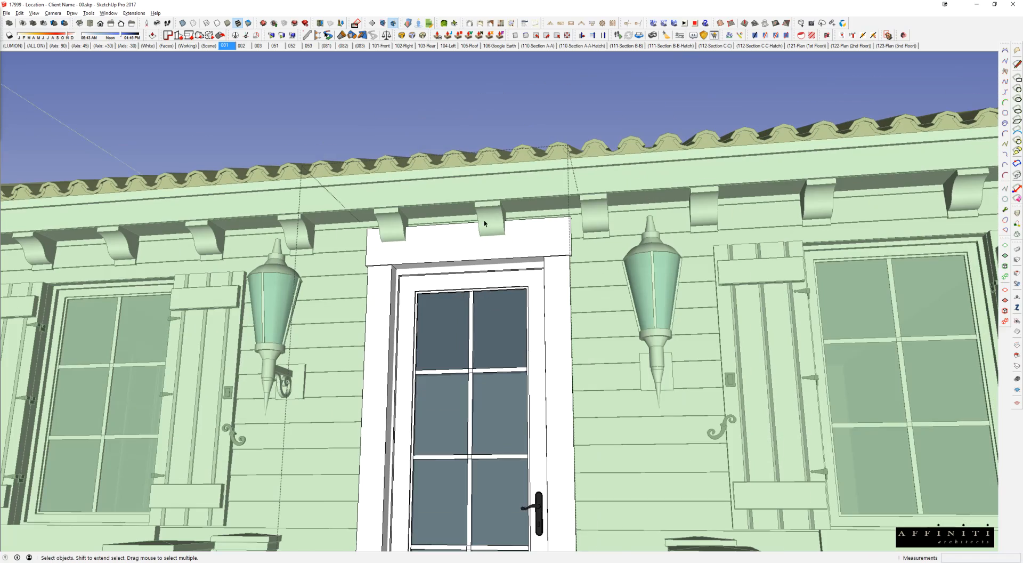
pyautogui.scroll(-5, 494, 226)
pyautogui.moveTo(494, 226); pyautogui.dragTo(427, 364, button='middle')
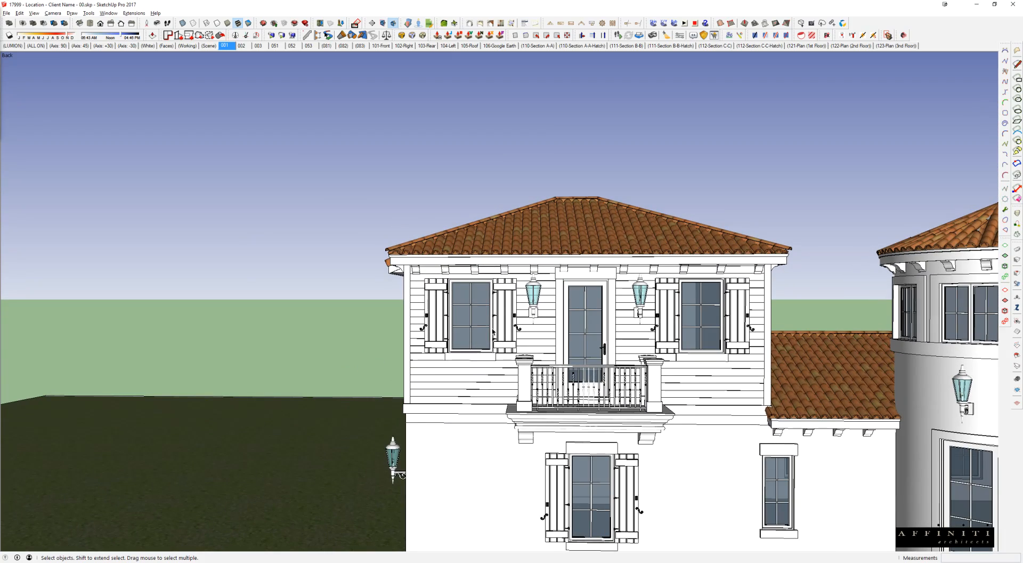
# Open the upper-floor lap siding group and select all of its siding geometry
pyautogui.scroll(4, 543, 322)
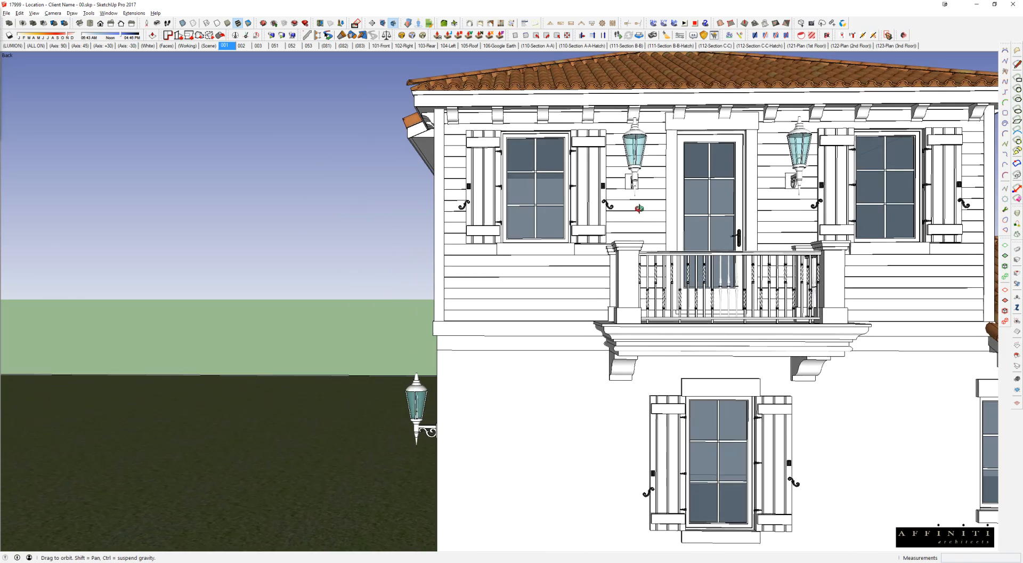
pyautogui.click(701, 255)
pyautogui.doubleClick(710, 246)
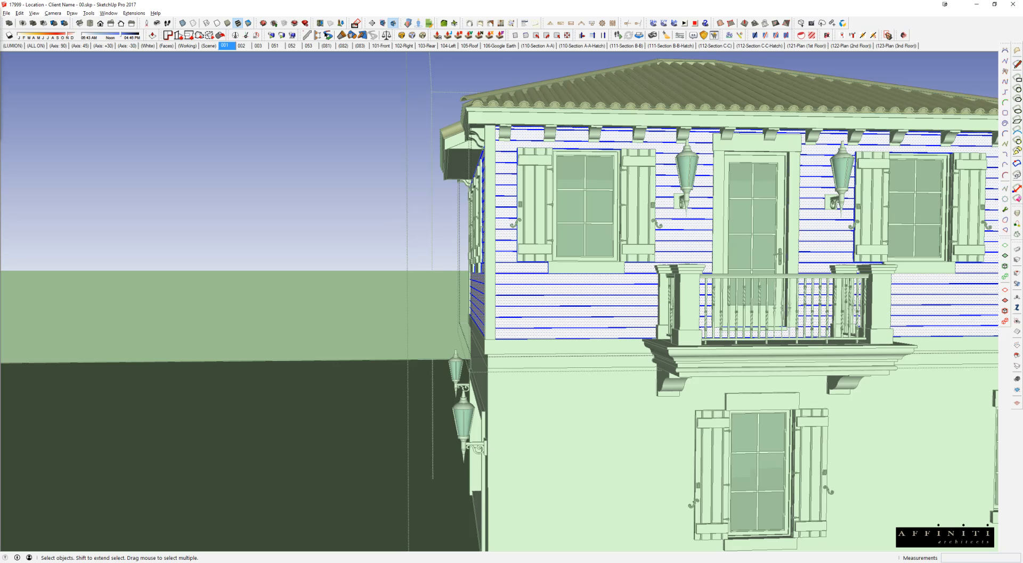
# Paint the selected siding Key West Blue from the Affiniti Colors set in SU MATERIALS and return to scene 001
pyautogui.hotkey('shift', 't')
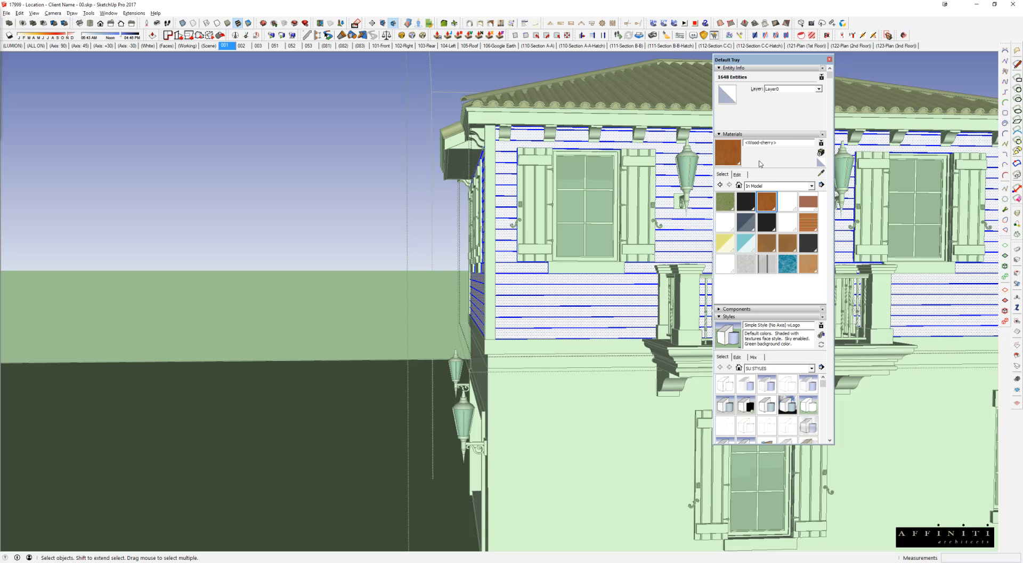
pyautogui.click(757, 186)
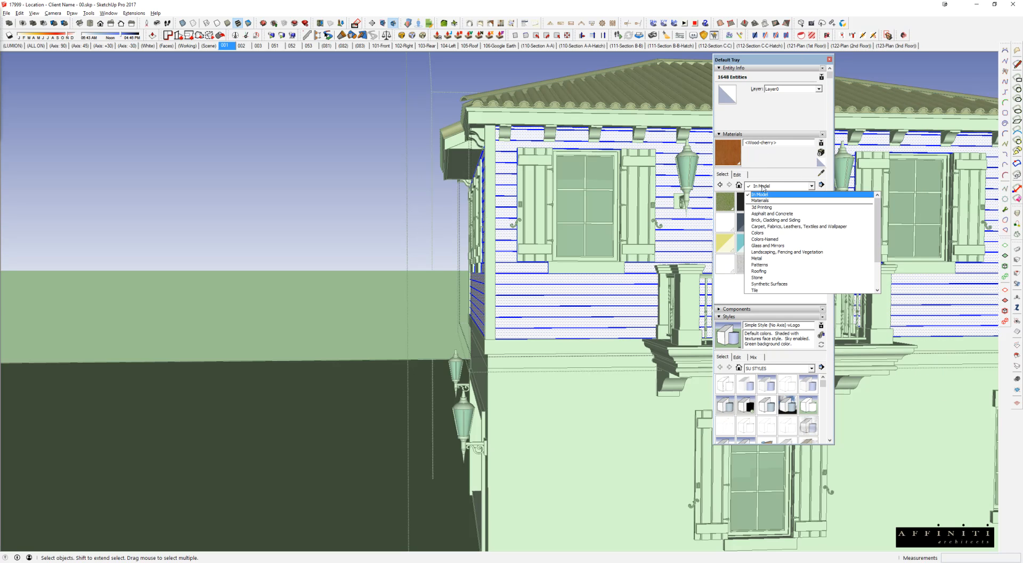
pyautogui.scroll(-2, 772, 284)
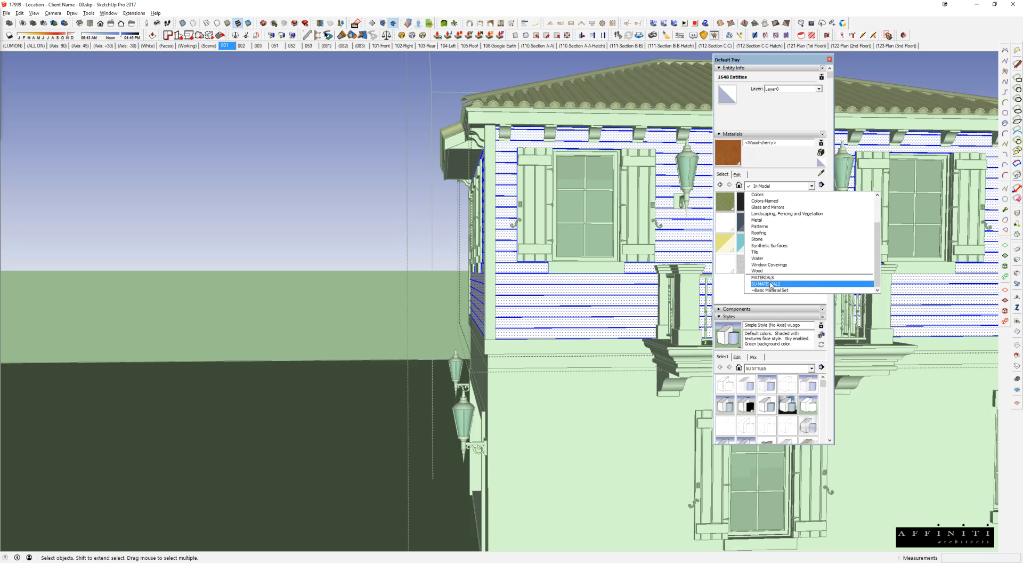
pyautogui.click(766, 284)
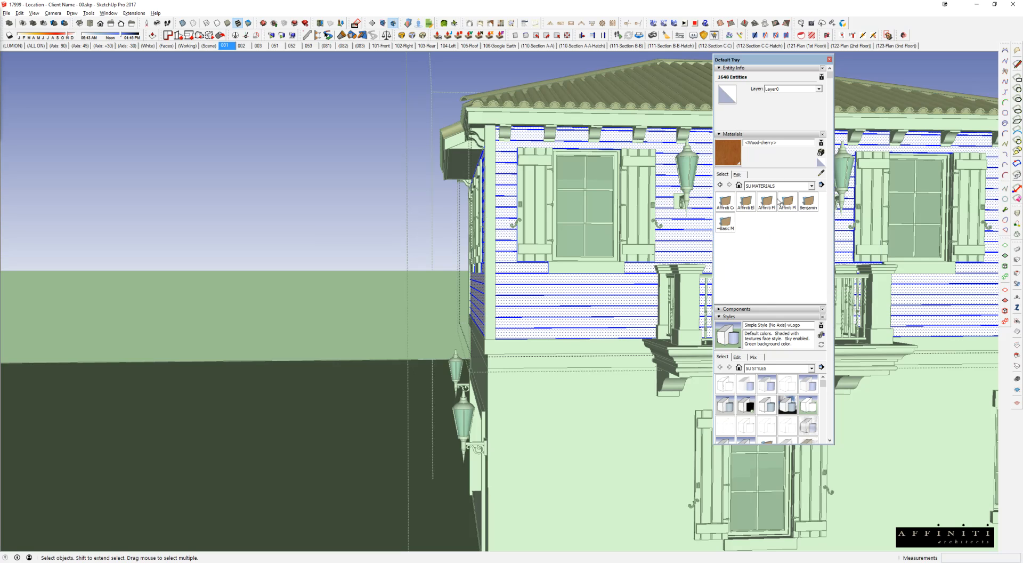
pyautogui.doubleClick(726, 202)
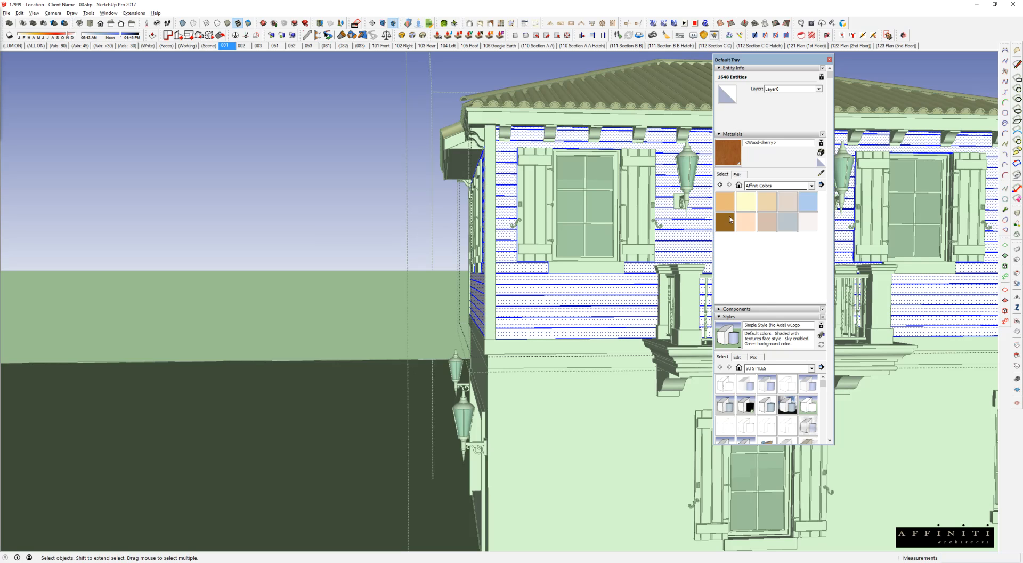
pyautogui.click(808, 202)
pyautogui.click(594, 280)
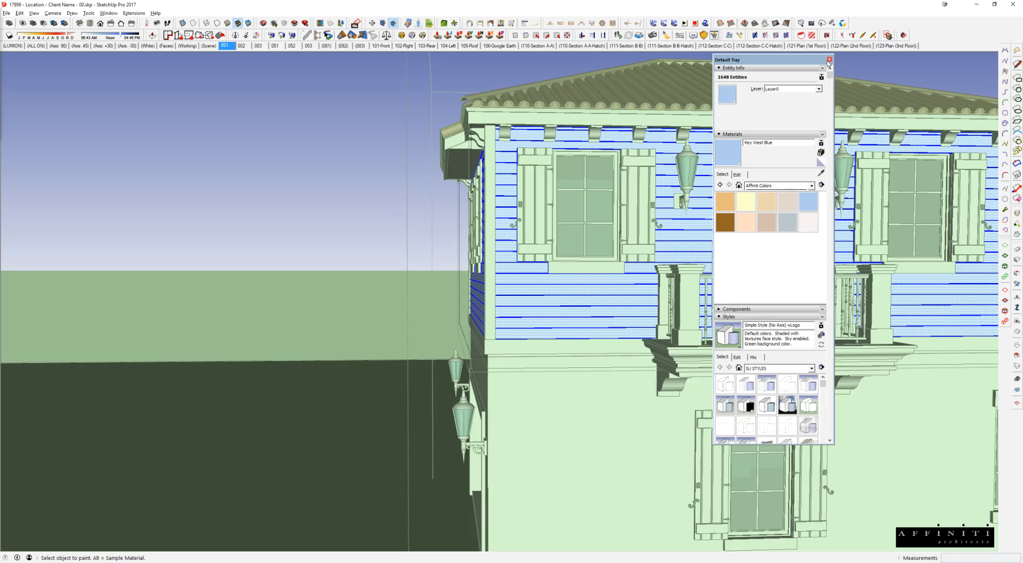
pyautogui.click(829, 59)
pyautogui.press('space')
pyautogui.click(224, 45)
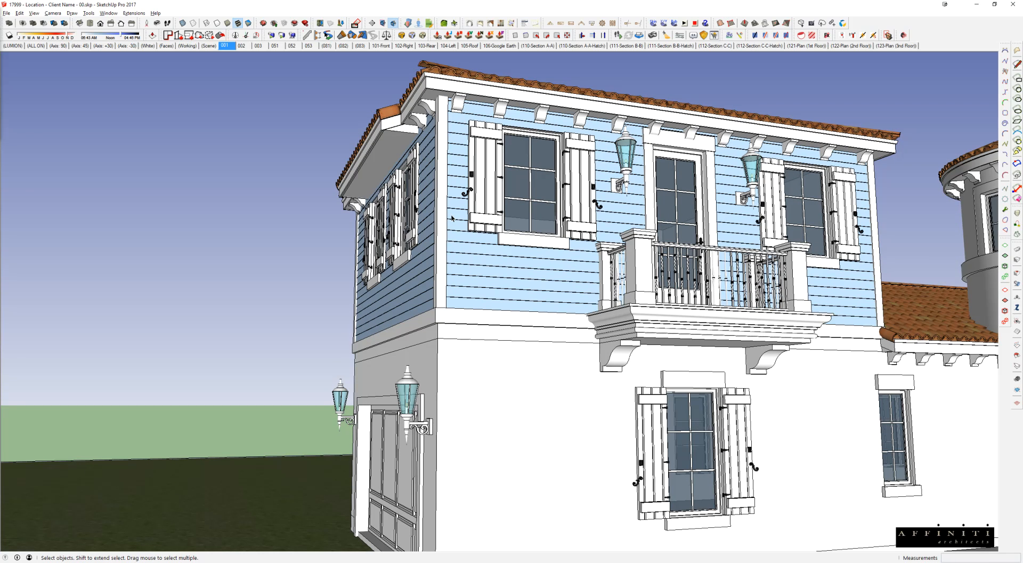
# Open the upper-floor lap siding group, select all of its siding and try painting it off-white
pyautogui.moveTo(517, 268); pyautogui.dragTo(487, 280, button='middle')
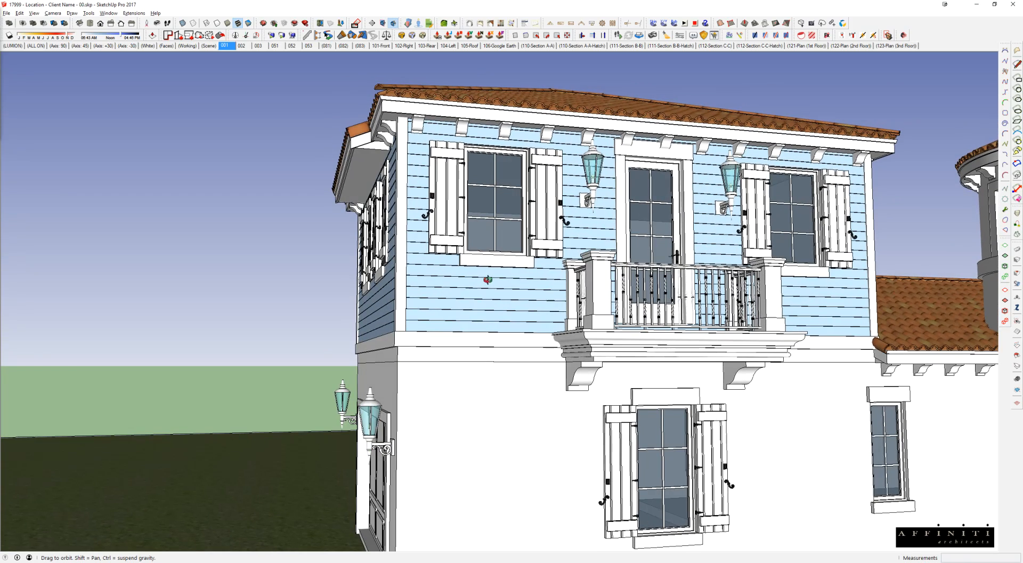
pyautogui.click(380, 236)
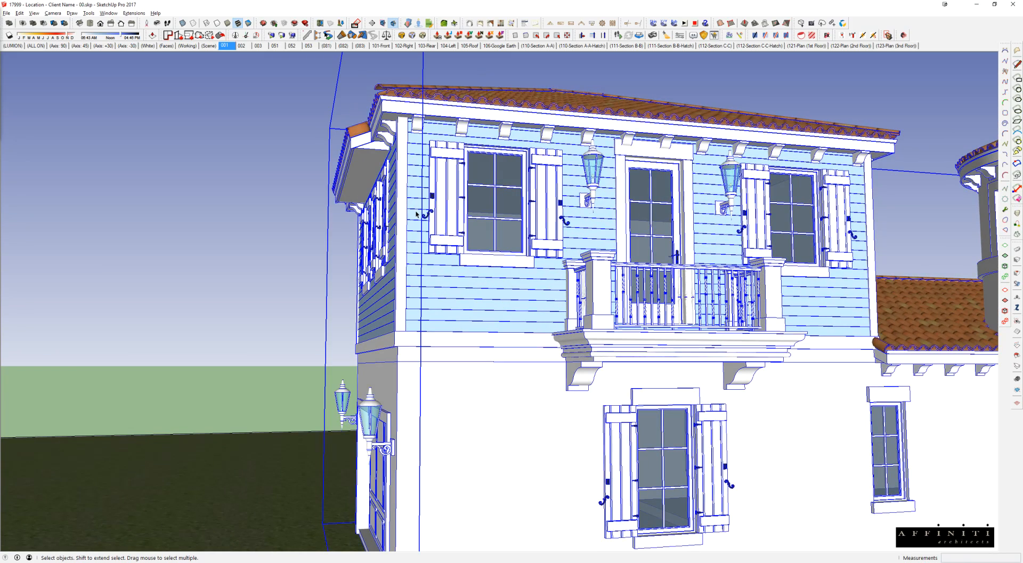
pyautogui.doubleClick(469, 318)
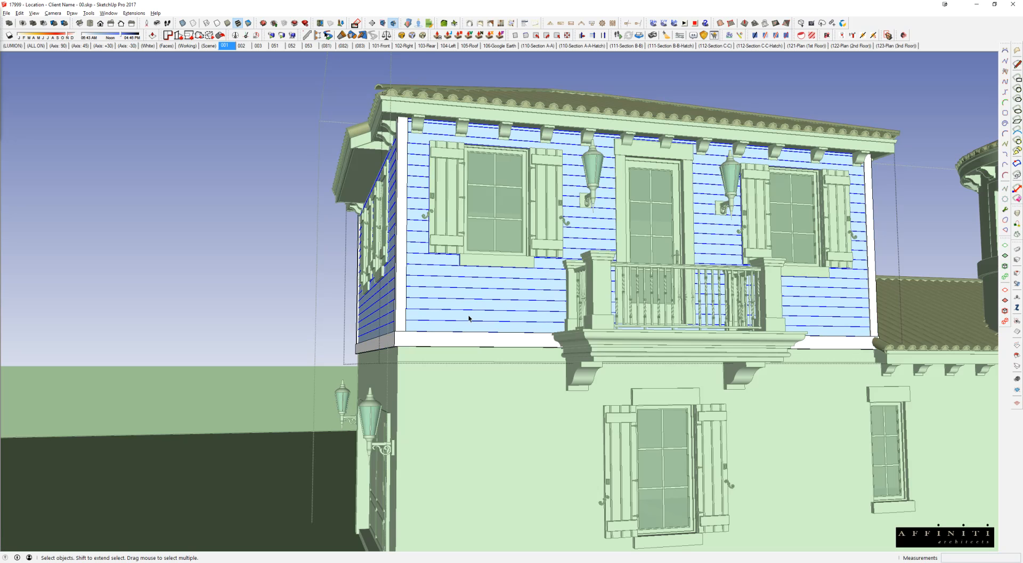
pyautogui.click(469, 318)
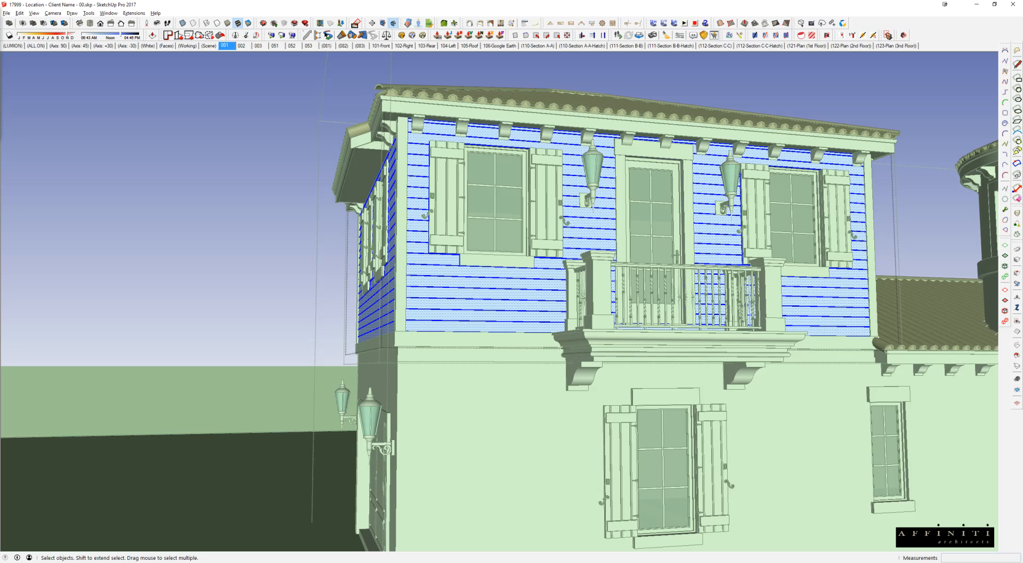
pyautogui.press('b')
pyautogui.click(508, 281)
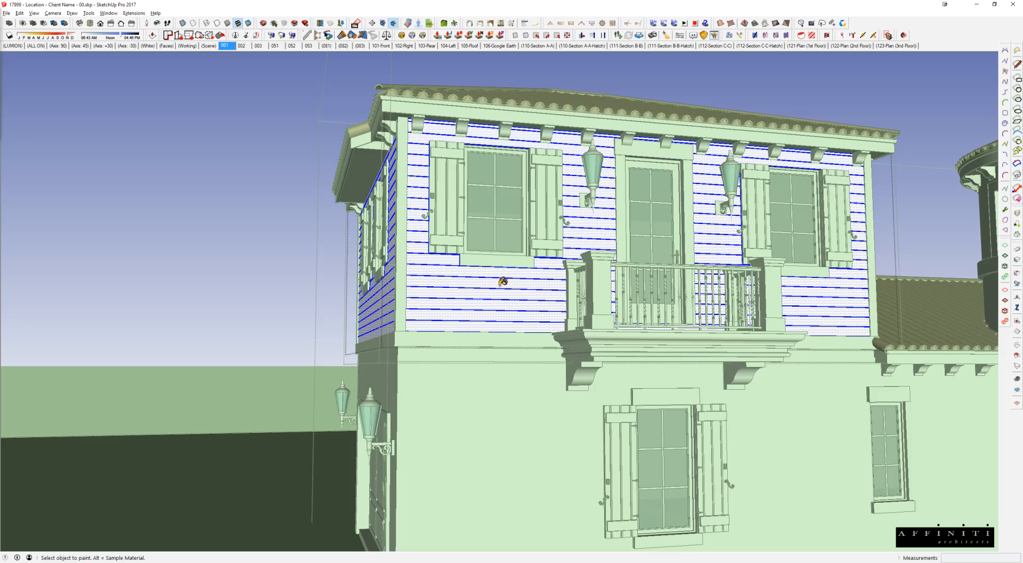
pyautogui.click(502, 280)
pyautogui.press('space')
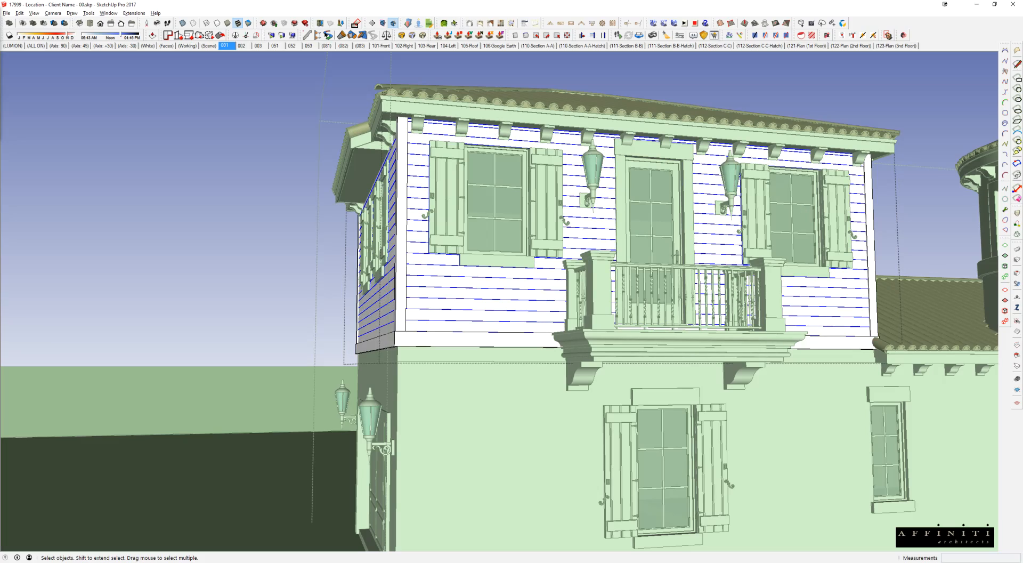
pyautogui.click(454, 294)
# Reselect all siding inside the lap siding group and try painting it brown, peach, cream and pale blue-grey
pyautogui.moveTo(451, 300); pyautogui.dragTo(538, 282, button='middle')
pyautogui.click(619, 270)
pyautogui.doubleClick(537, 281)
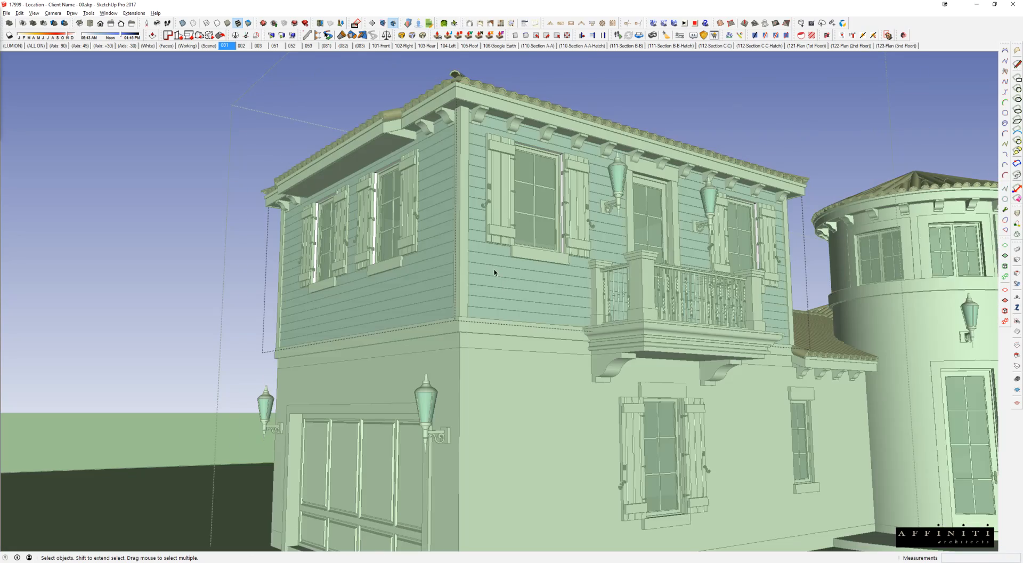
pyautogui.click(494, 269)
pyautogui.doubleClick(481, 263)
pyautogui.moveTo(481, 263); pyautogui.dragTo(437, 344, button='middle')
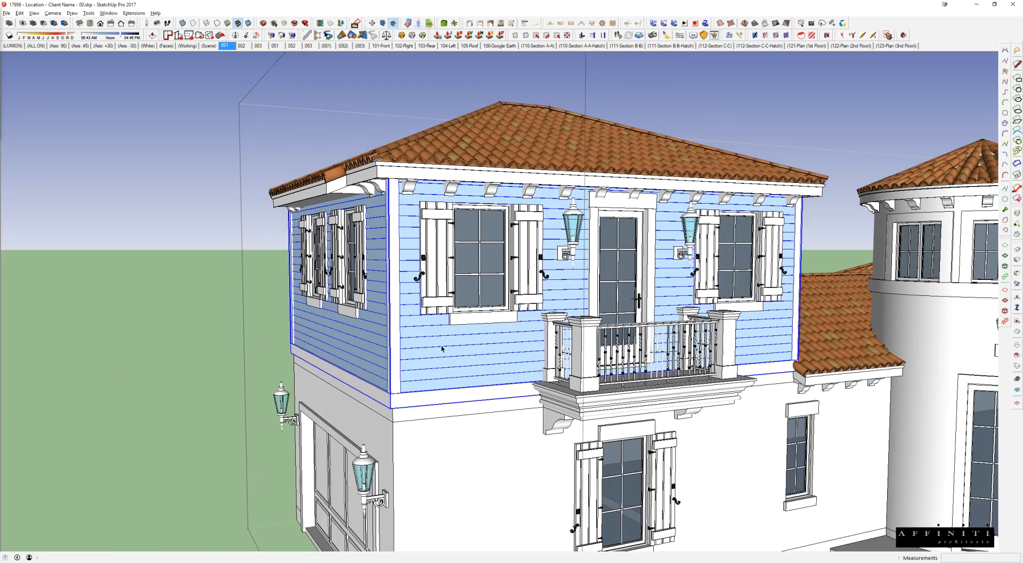
pyautogui.tripleClick(437, 344)
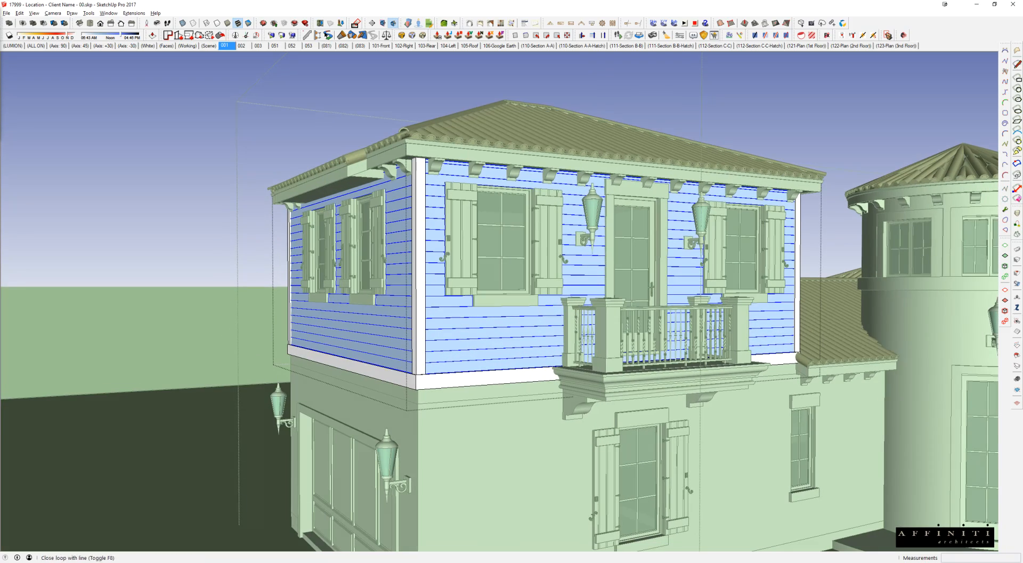
pyautogui.click(473, 320)
pyautogui.click(528, 325)
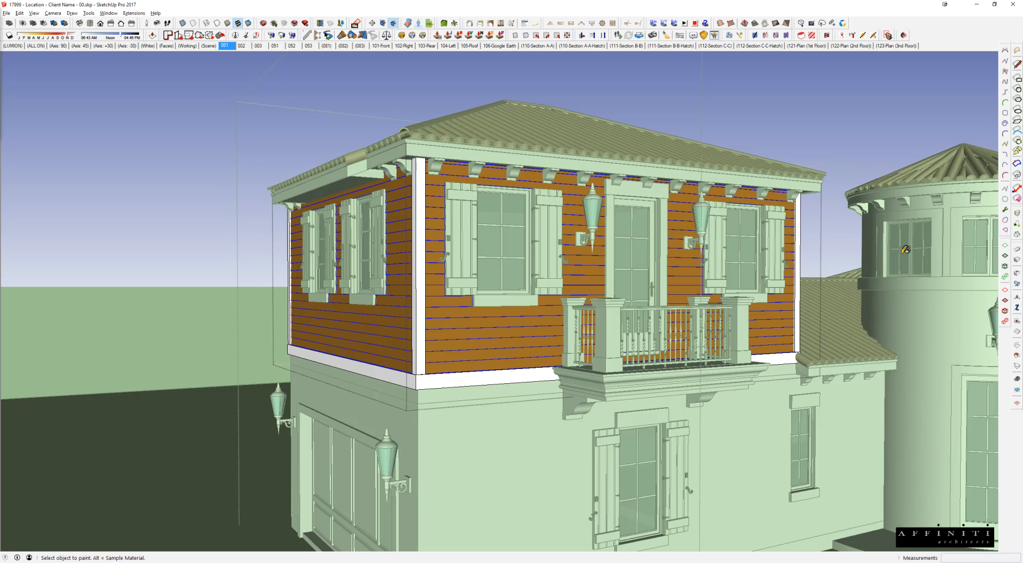
pyautogui.click(525, 327)
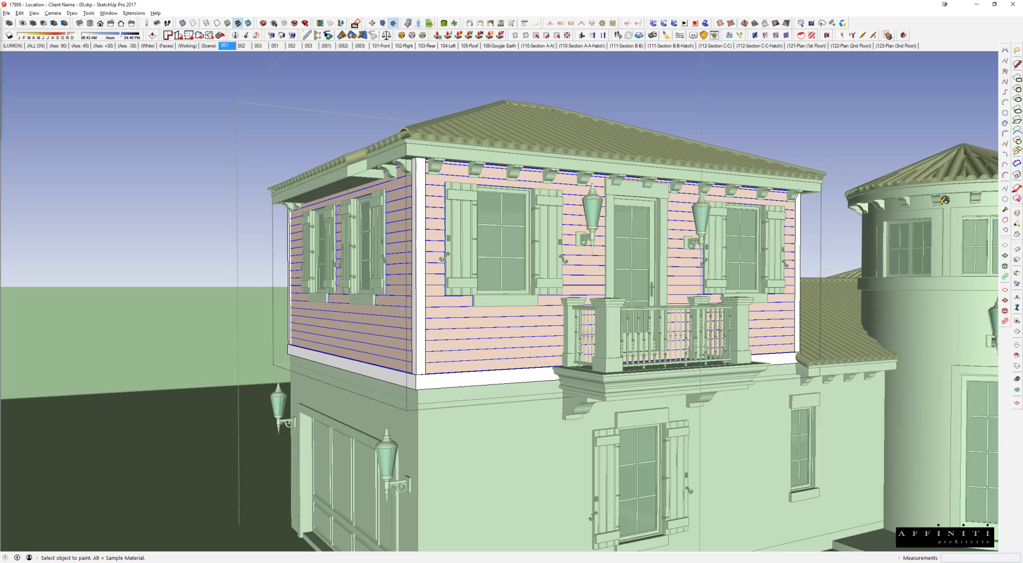
pyautogui.click(675, 247)
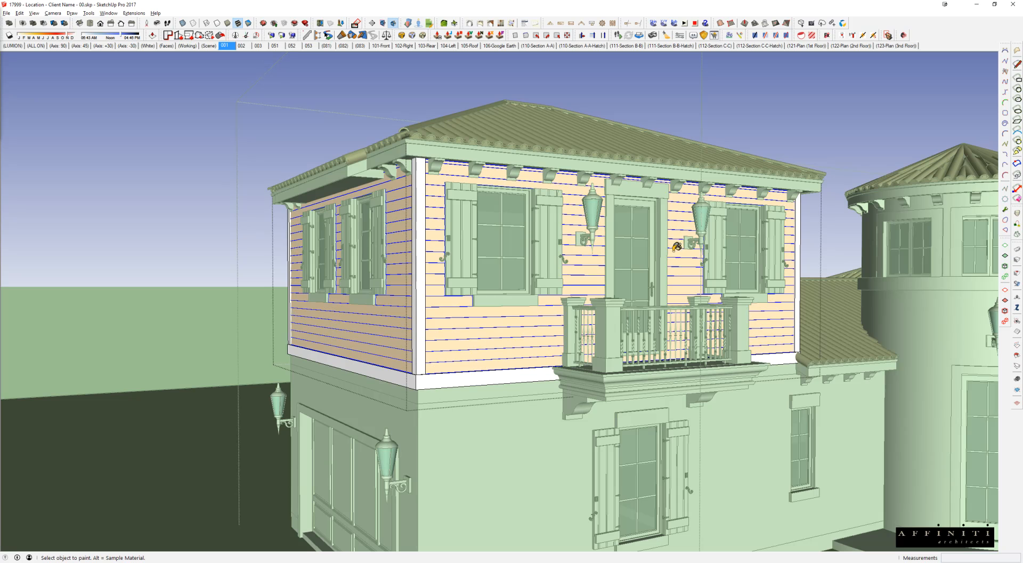
pyautogui.click(483, 328)
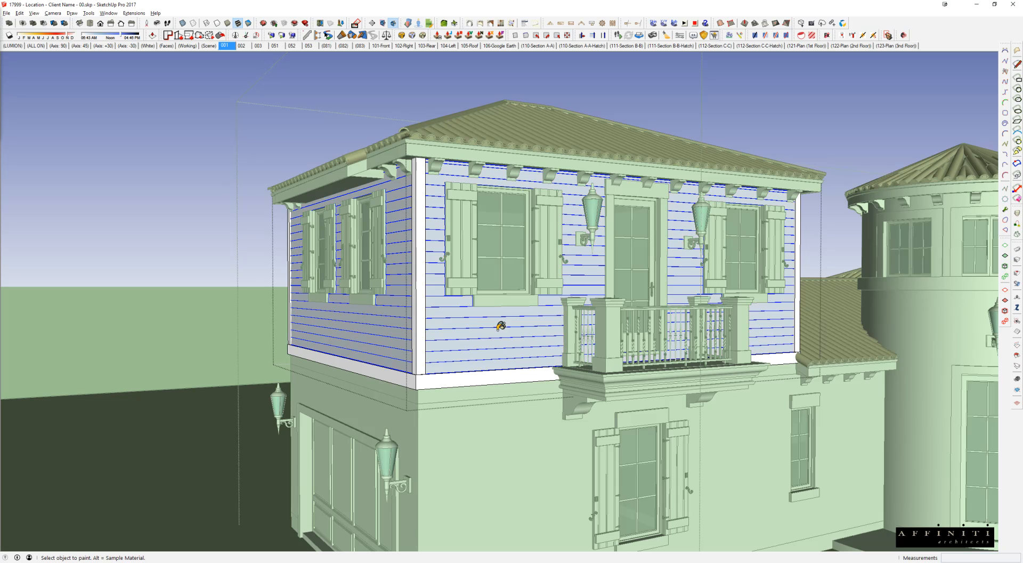
# Try the siding in white and close the lap siding group
pyautogui.moveTo(481, 324)
pyautogui.mouseDown(button='middle')
pyautogui.moveTo(468, 317)
pyautogui.moveTo(473, 299)
pyautogui.mouseUp(button='middle')
pyautogui.click(435, 311)
pyautogui.press('space')
pyautogui.press('Escape')
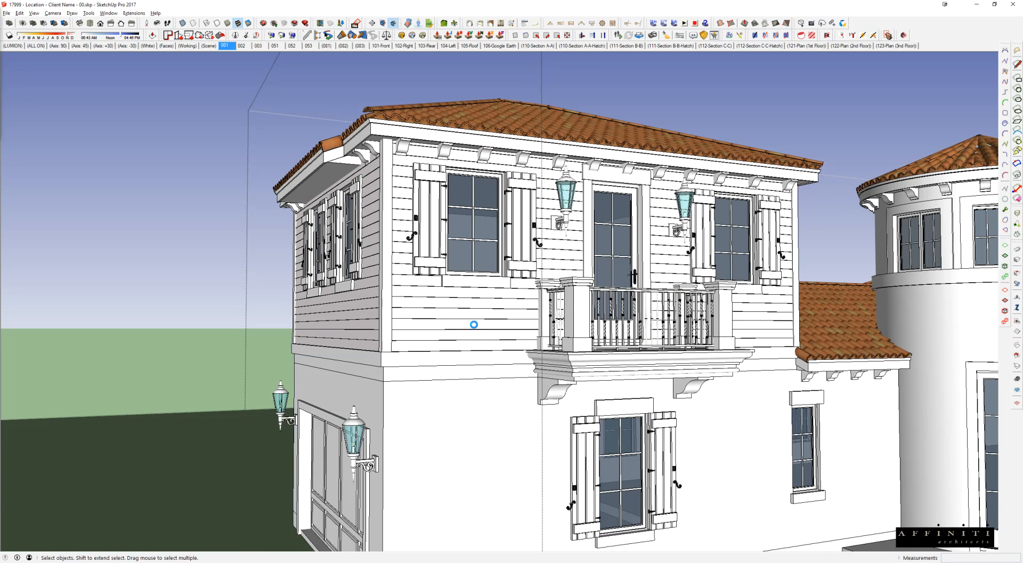
# Reopen the upper-floor lap siding group, restore the light blue on its siding and close it
pyautogui.moveTo(474, 324); pyautogui.dragTo(474, 327, button='middle')
pyautogui.click(474, 327)
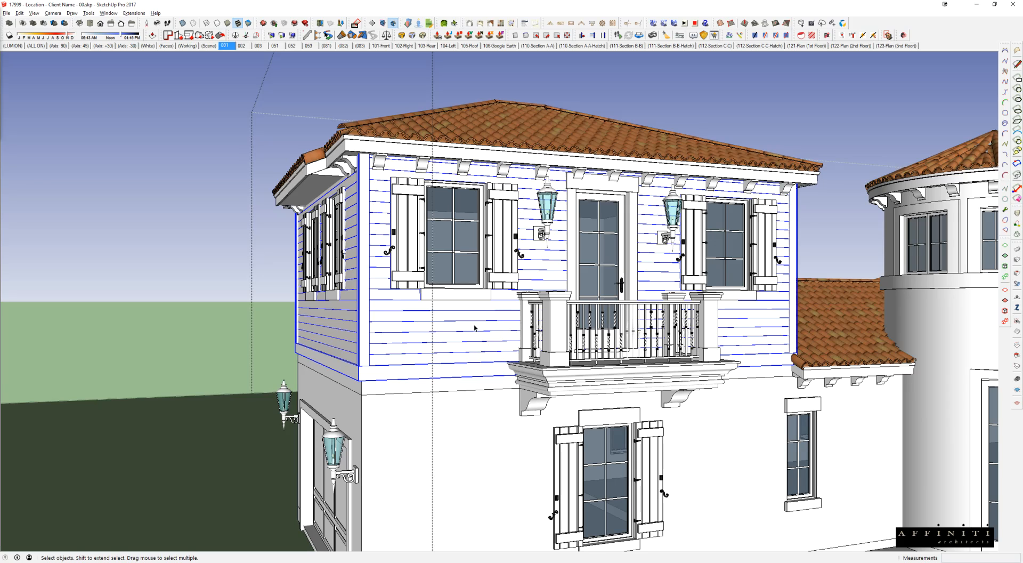
pyautogui.doubleClick(474, 328)
pyautogui.press('Escape')
pyautogui.doubleClick(465, 326)
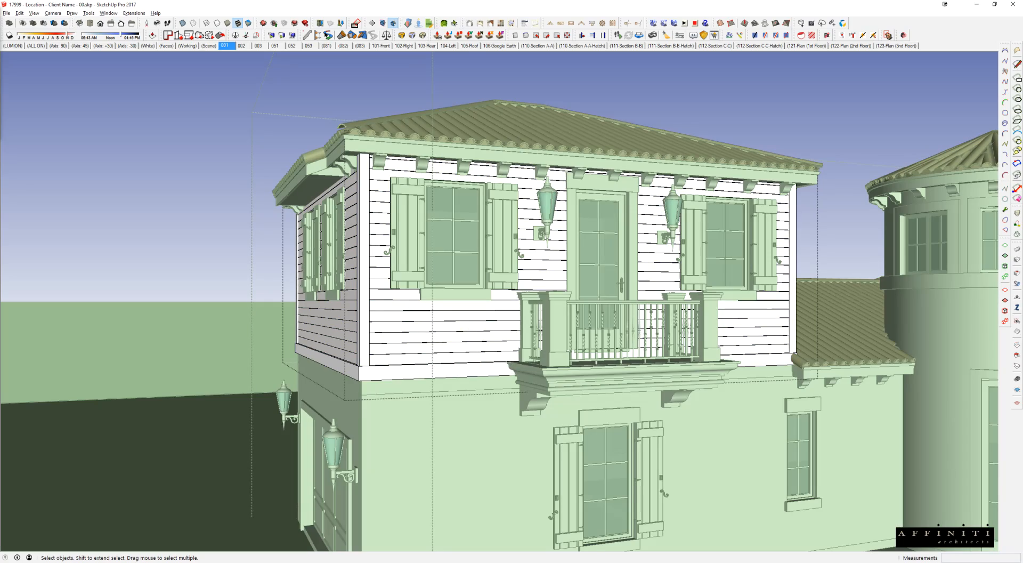
pyautogui.press('Escape')
pyautogui.moveTo(480, 317); pyautogui.dragTo(499, 297, button='middle')
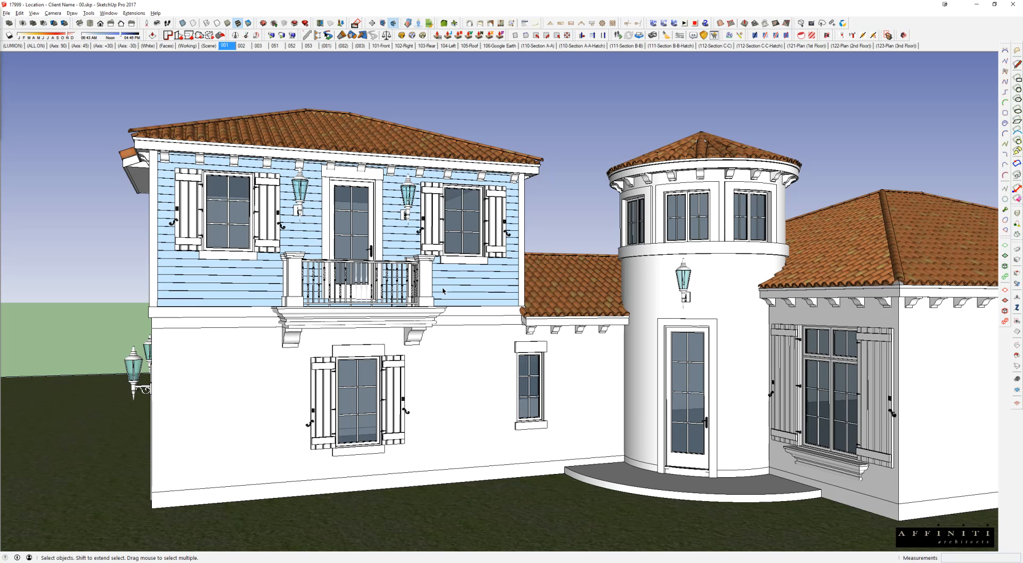
# In the main wall group, paint the ground-floor face below the balcony with Cladding_Siding_White from the ~Basic Material Set and leave the group
pyautogui.moveTo(443, 291); pyautogui.dragTo(810, 264, button='middle')
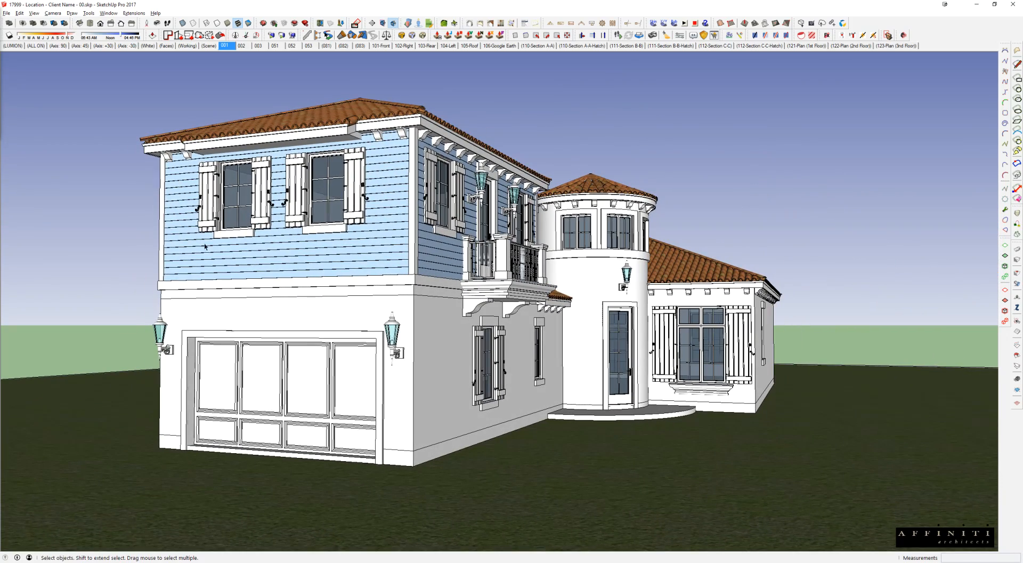
pyautogui.moveTo(331, 191); pyautogui.dragTo(417, 227, button='middle')
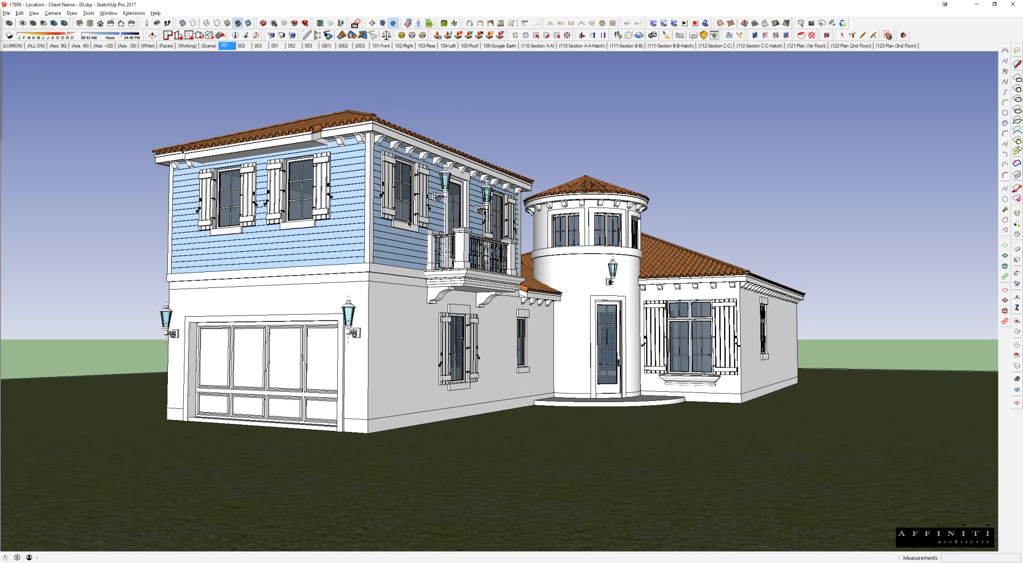
pyautogui.click(396, 336)
pyautogui.doubleClick(396, 336)
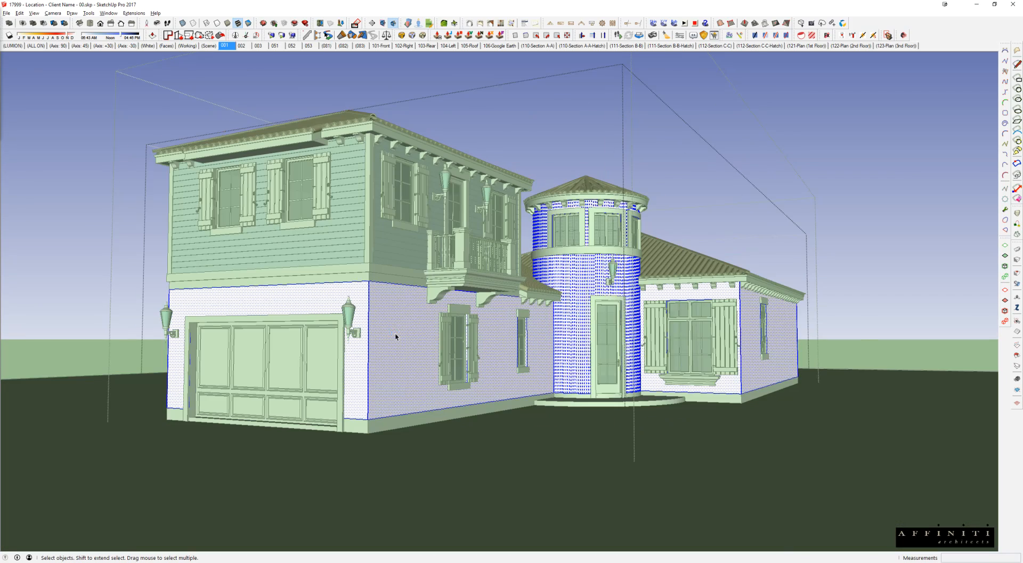
pyautogui.click(396, 326)
pyautogui.press('b')
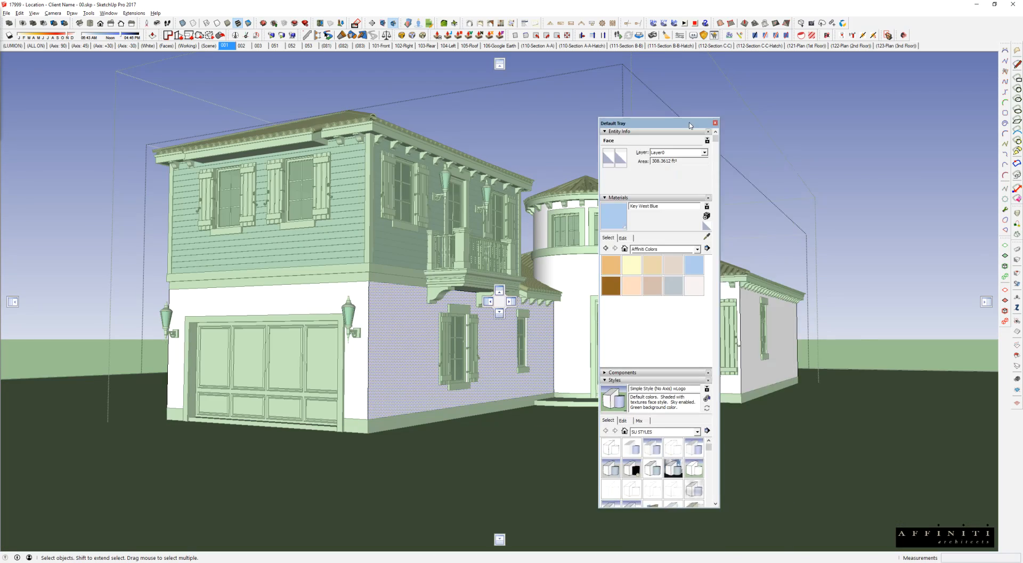
pyautogui.click(666, 249)
pyautogui.click(654, 354)
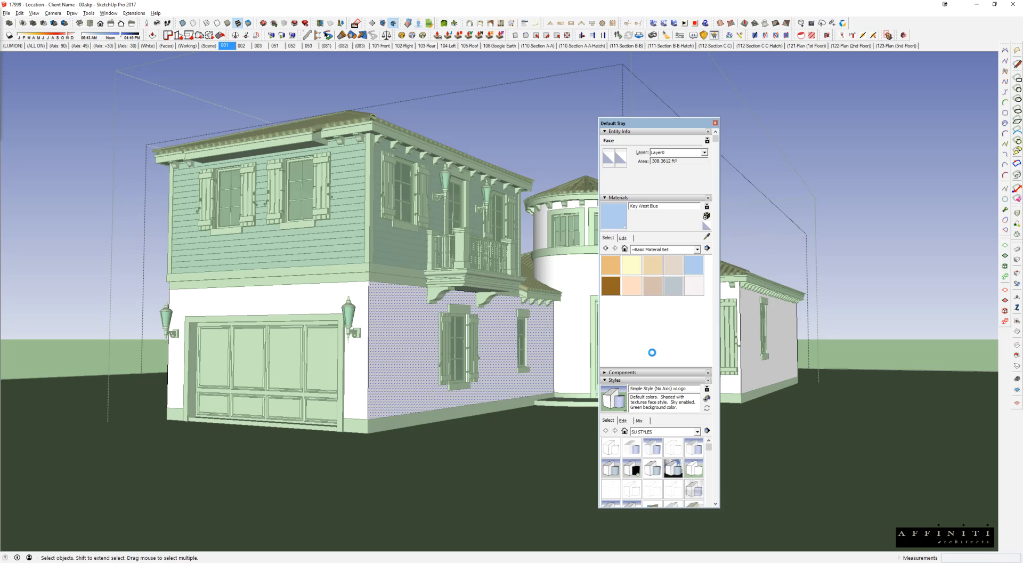
pyautogui.click(673, 286)
pyautogui.click(431, 338)
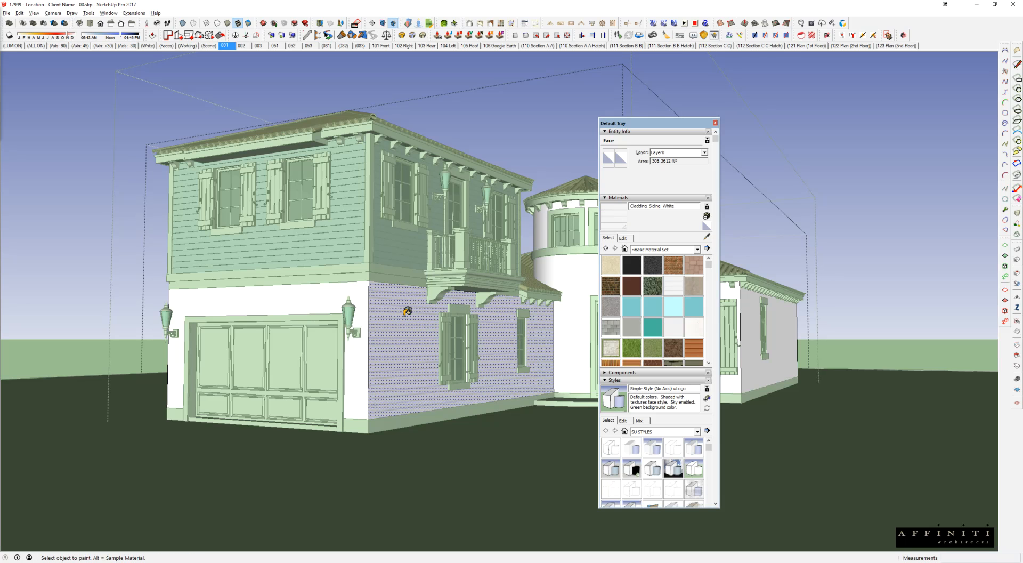
pyautogui.press('space')
pyautogui.moveTo(640, 123); pyautogui.dragTo(807, 77)
pyautogui.moveTo(458, 299); pyautogui.dragTo(364, 325, button='middle')
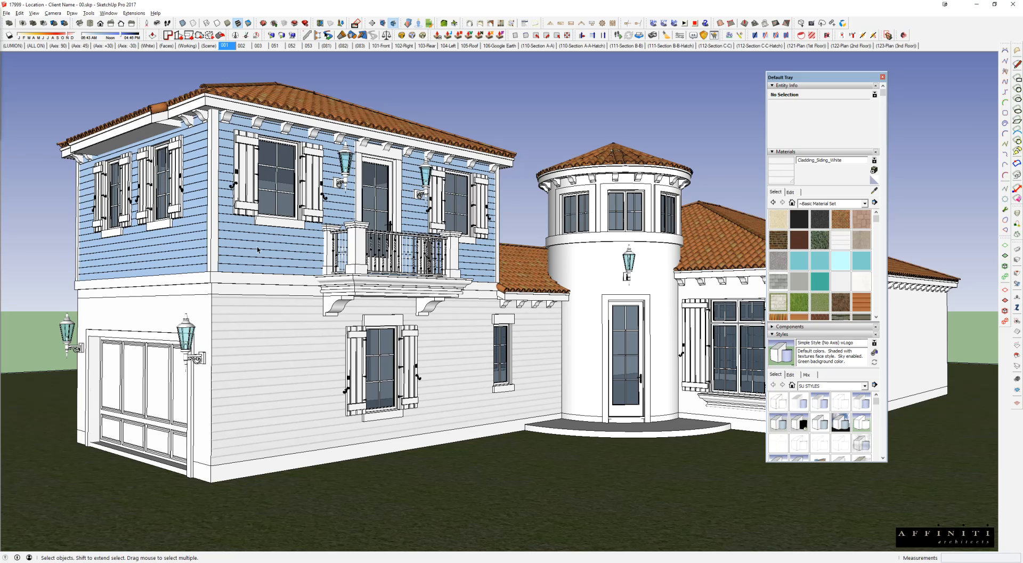
# Bring up Cladding_Siding_White among the model's materials for editing and open its texture image in Photoshop
pyautogui.click(248, 336)
pyautogui.press('b')
pyautogui.press('alt')
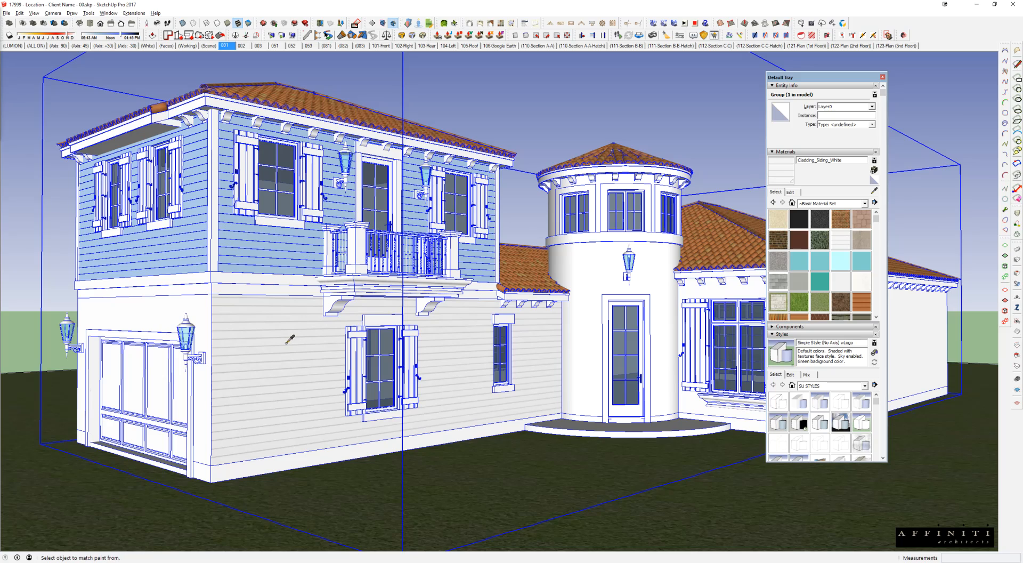
pyautogui.click(792, 203)
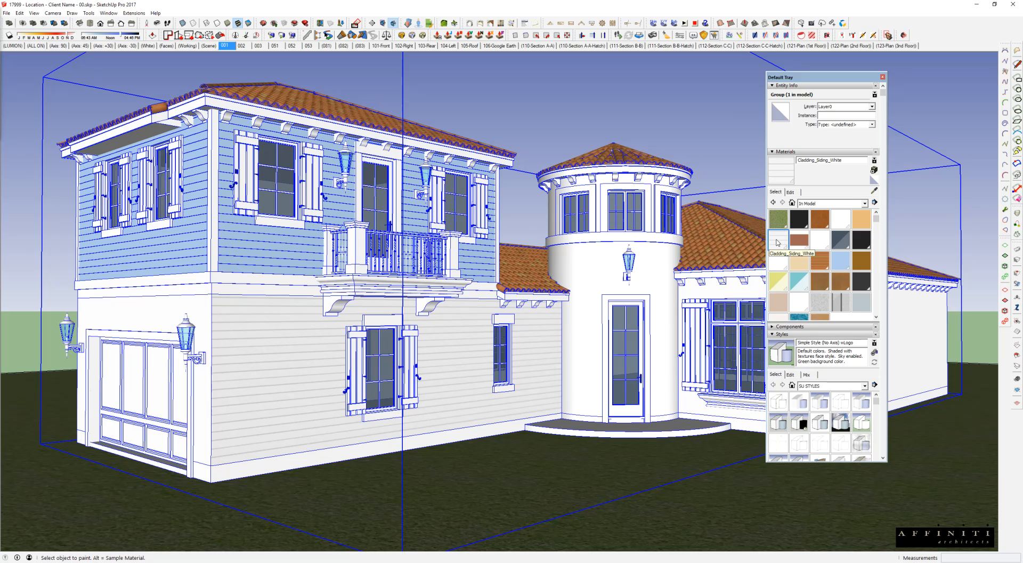
pyautogui.click(790, 192)
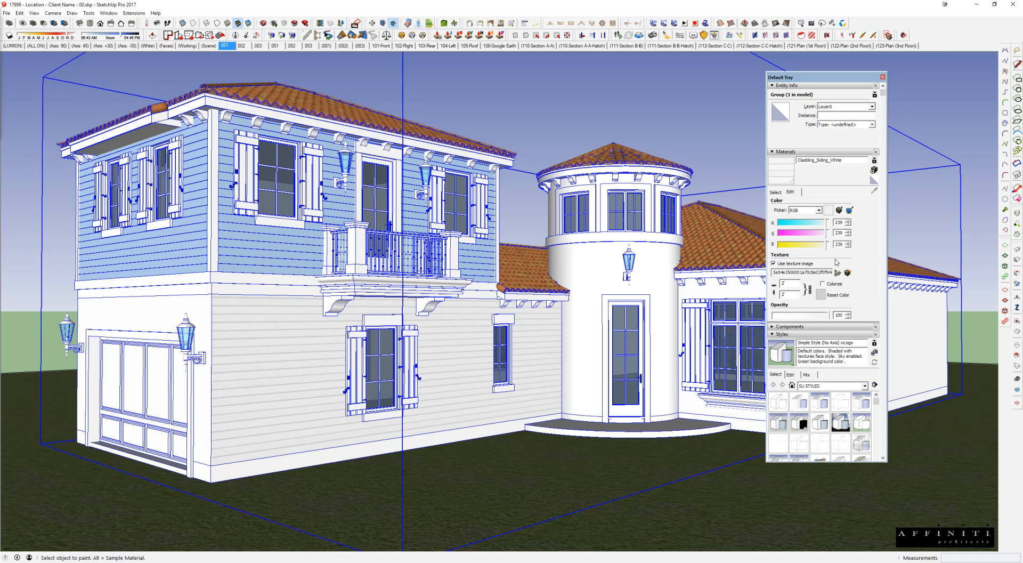
pyautogui.click(848, 273)
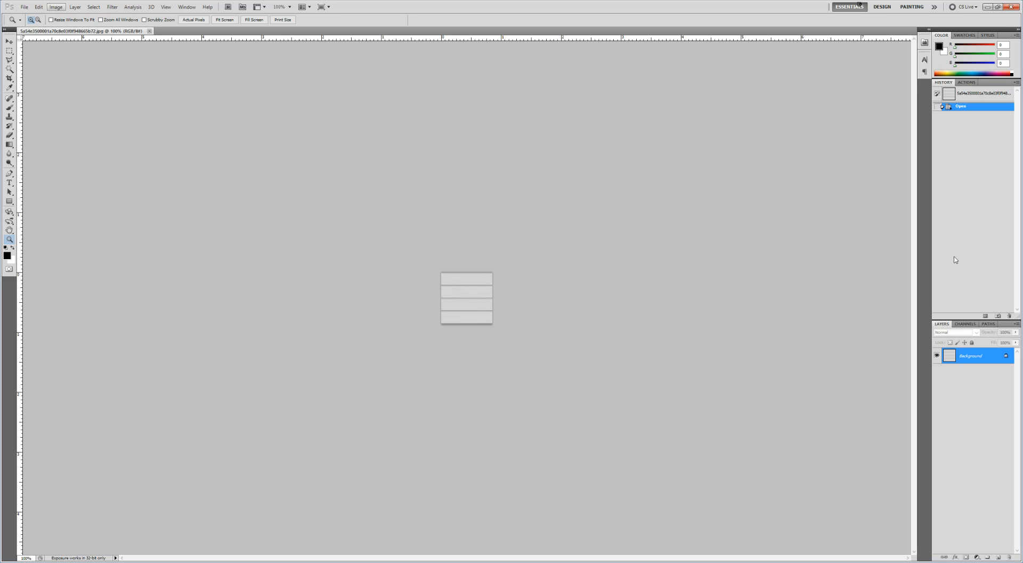
# Add a new layer above the siding texture and fill it with light blue (#7adcf1)
pyautogui.click(477, 289)
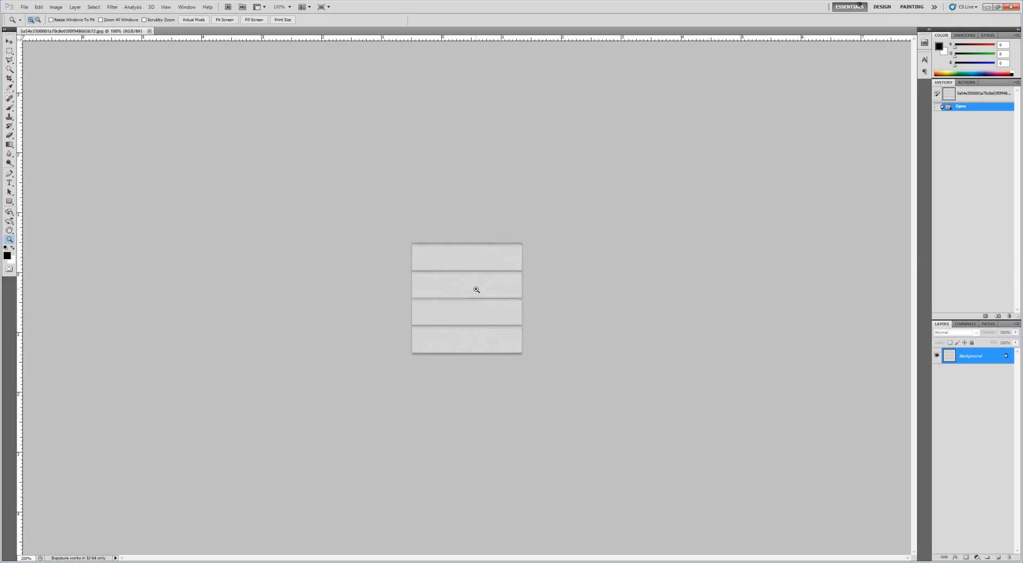
pyautogui.click(507, 294)
pyautogui.click(538, 300)
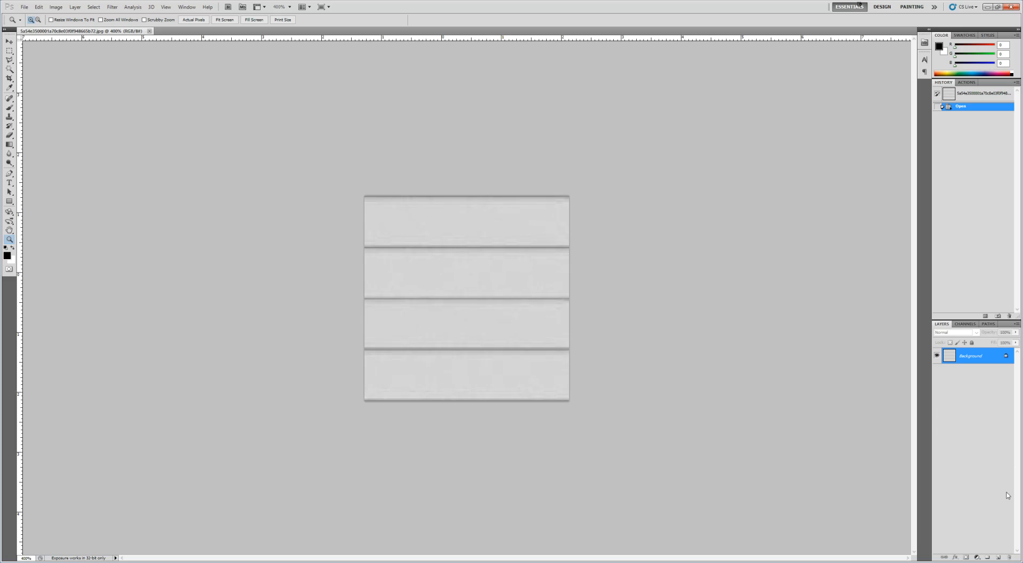
pyautogui.click(998, 557)
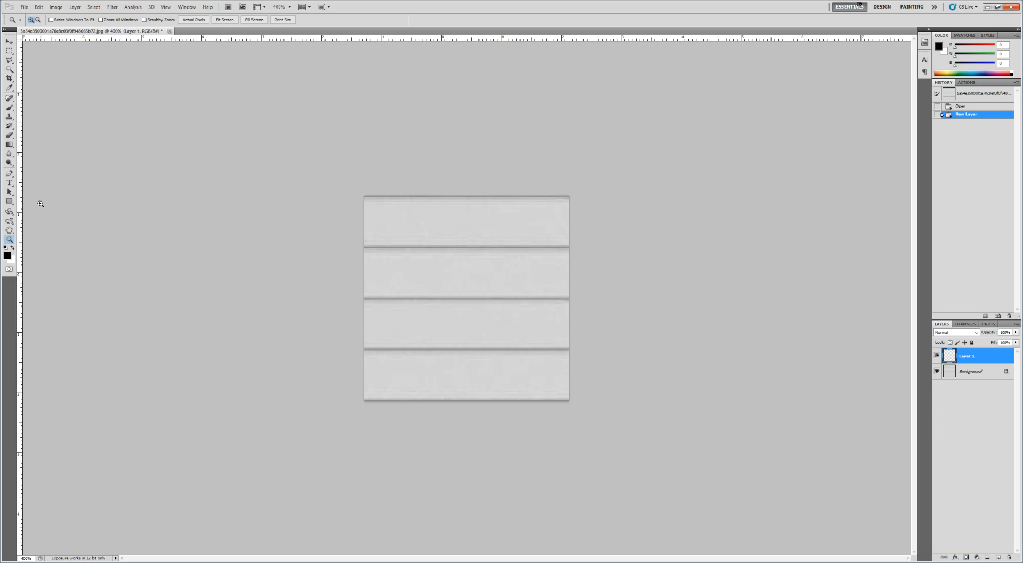
pyautogui.click(7, 256)
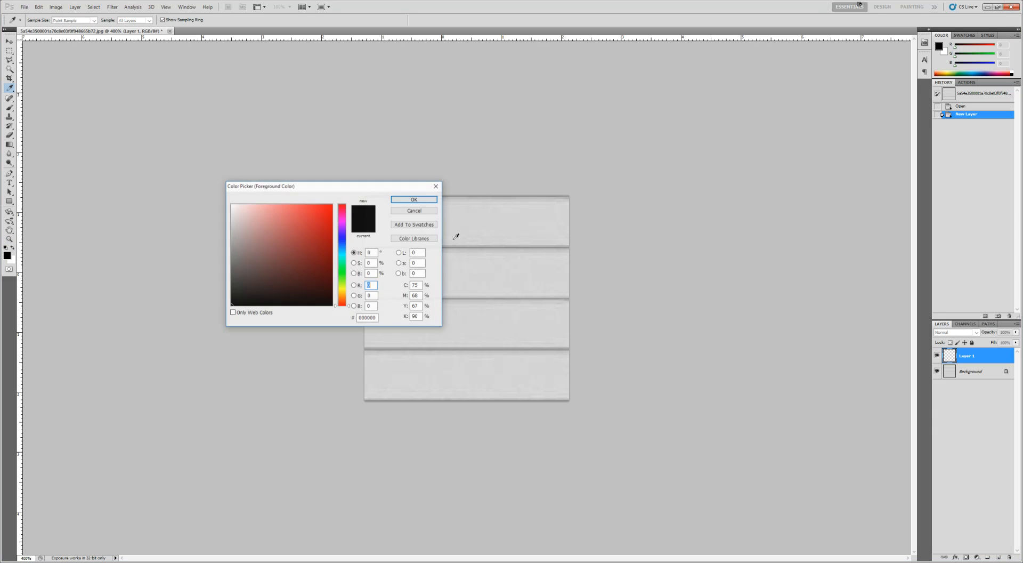
pyautogui.click(324, 251)
pyautogui.click(342, 252)
pyautogui.click(328, 212)
pyautogui.moveTo(328, 212); pyautogui.dragTo(281, 209)
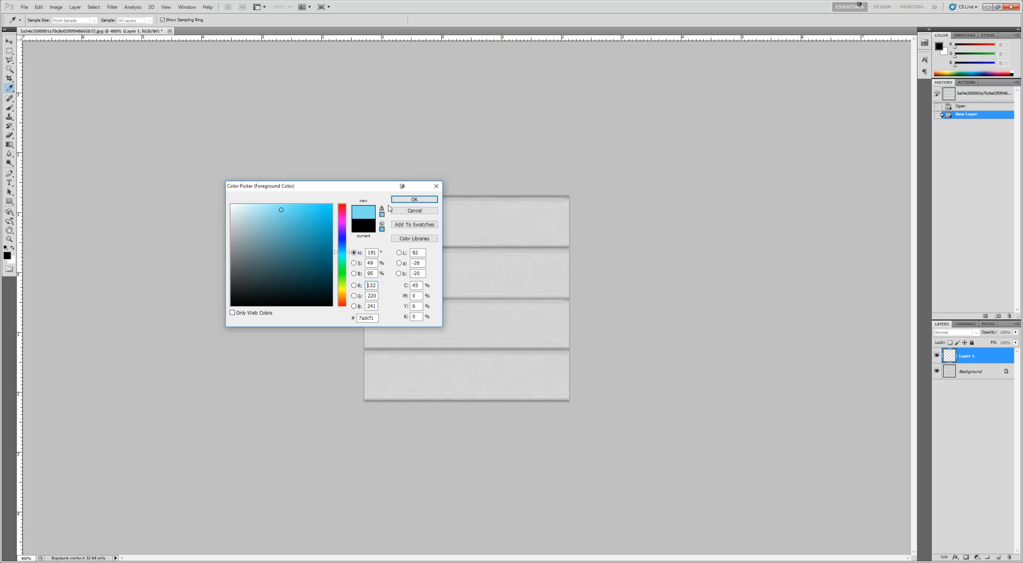
pyautogui.click(415, 200)
pyautogui.hotkey('alt', 'BackSpace')
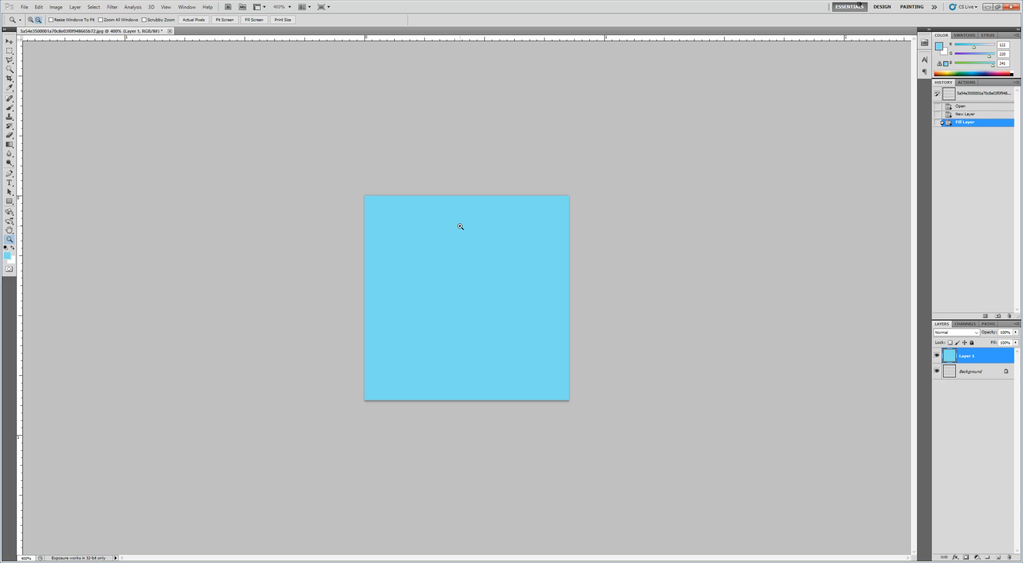
# Set the light blue layer's blending mode to Multiply over the siding texture and flatten the image
pyautogui.click(962, 332)
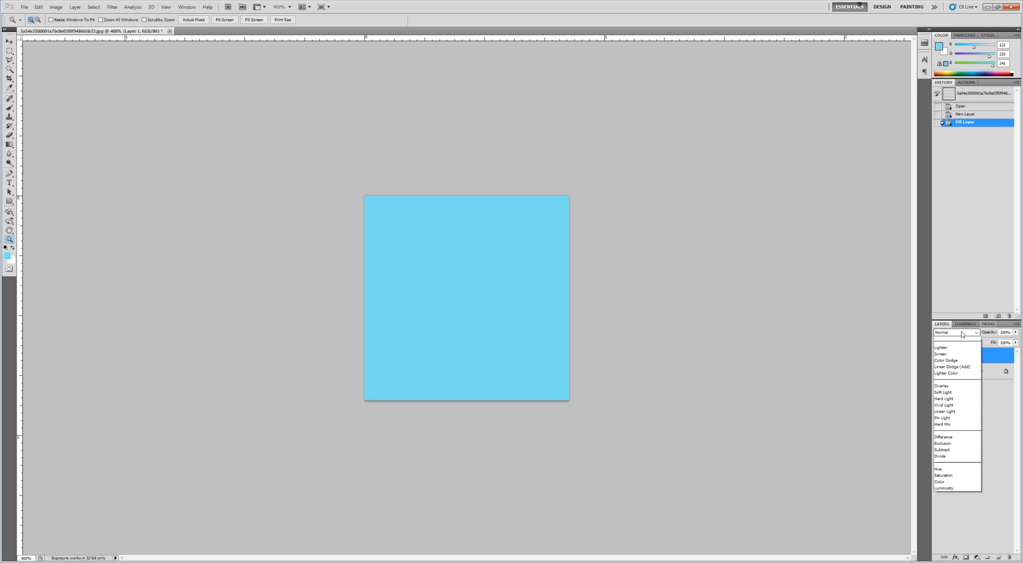
pyautogui.click(949, 367)
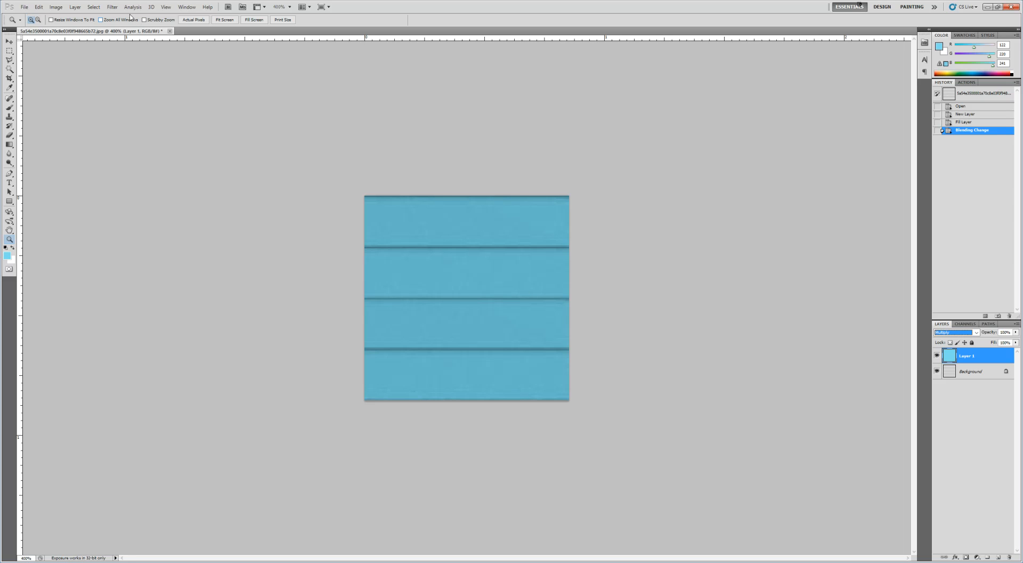
pyautogui.click(60, 7)
pyautogui.moveTo(75, 7)
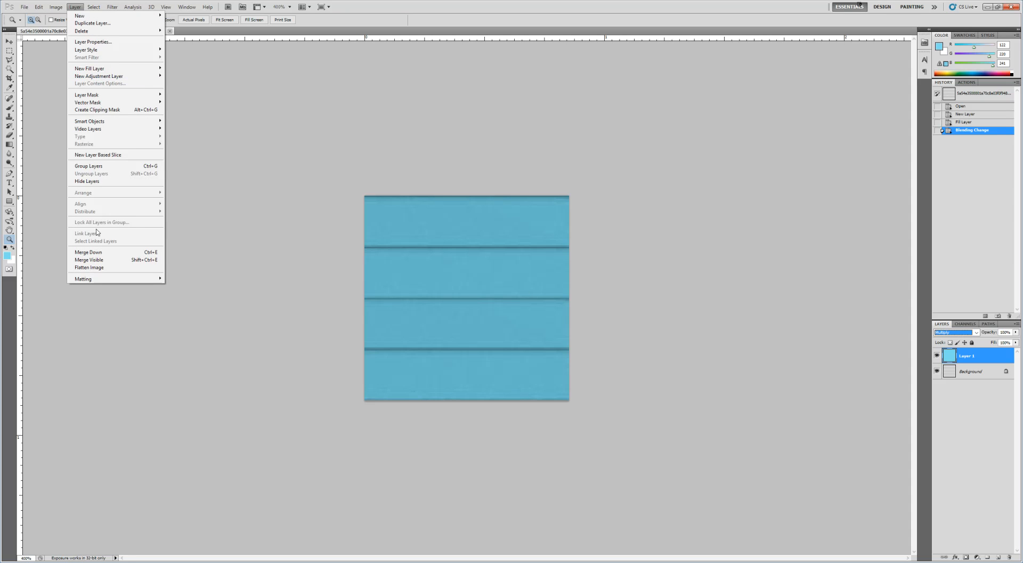
pyautogui.click(89, 267)
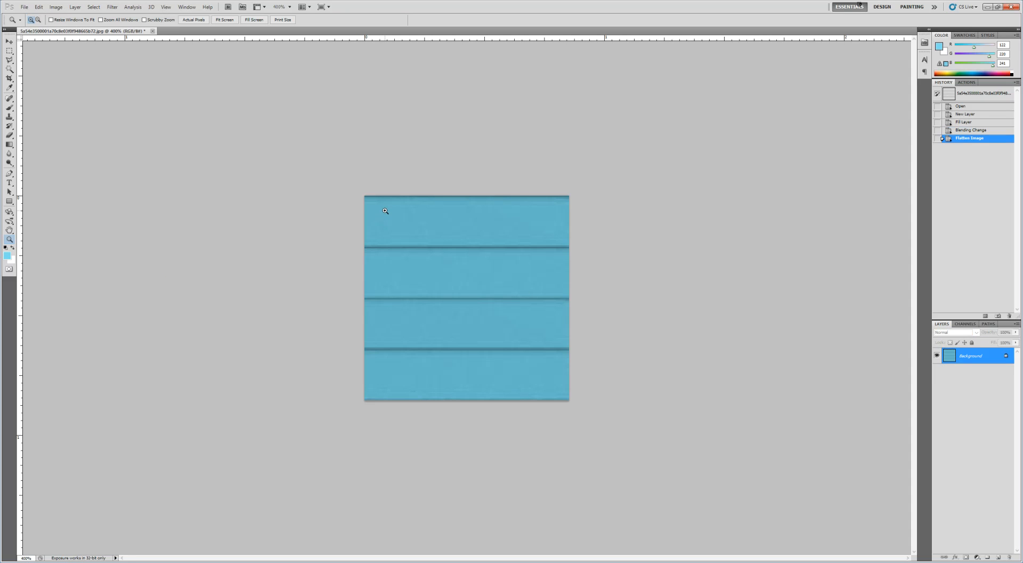
# Save the recolored siding texture, switch back to the SketchUp house model and deselect the main wall group
pyautogui.hotkey('ctrl', 's')
pyautogui.click(557, 164)
pyautogui.hotkey('alt', 'Tab')
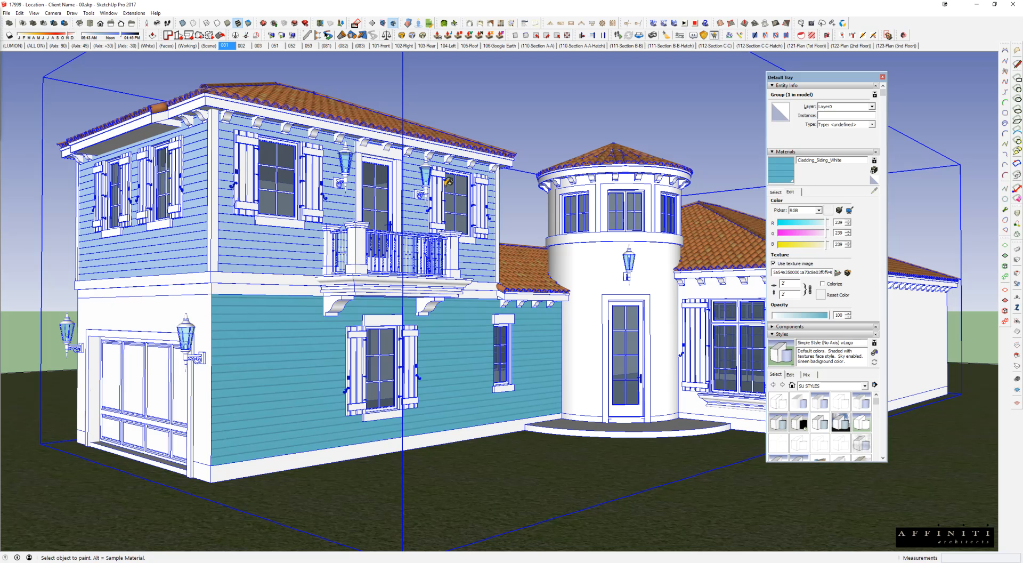
pyautogui.press('space')
pyautogui.click(510, 98)
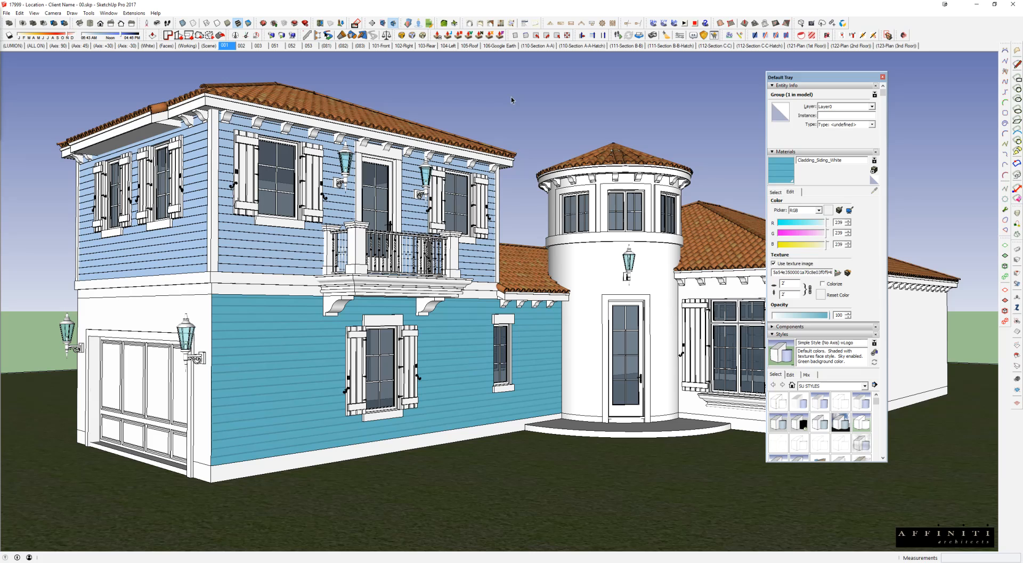
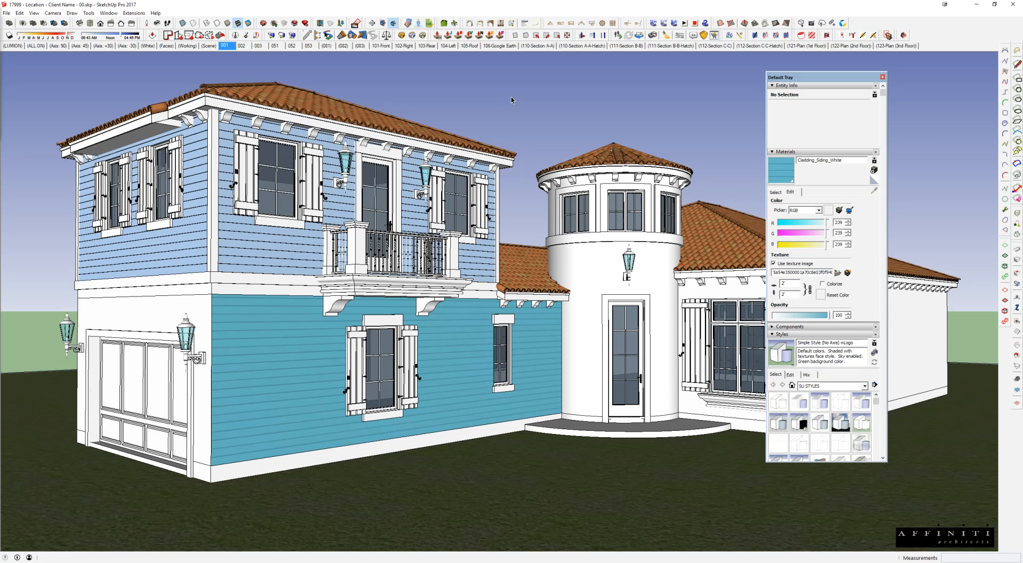
# Undo the textured siding paint on the ground-floor walls and move the tray of panels out of the way
pyautogui.moveTo(419, 300); pyautogui.dragTo(480, 339, button='middle')
pyautogui.hotkey('ctrl', 'z')
pyautogui.click(806, 46)
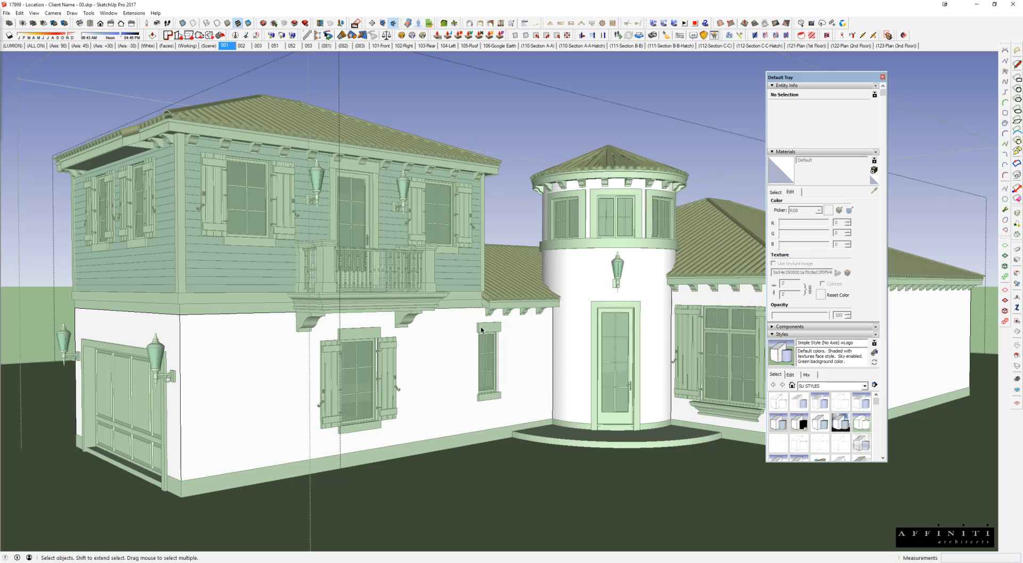
pyautogui.moveTo(817, 77); pyautogui.dragTo(1020, 160)
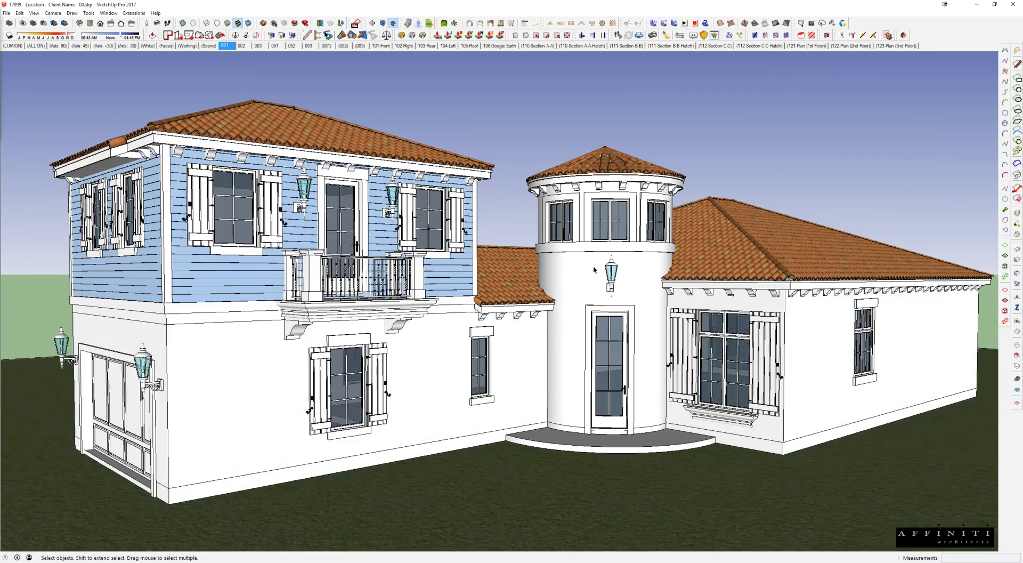
pyautogui.scroll(-5, 406, 328)
pyautogui.moveTo(373, 320); pyautogui.dragTo(374, 378, button='middle')
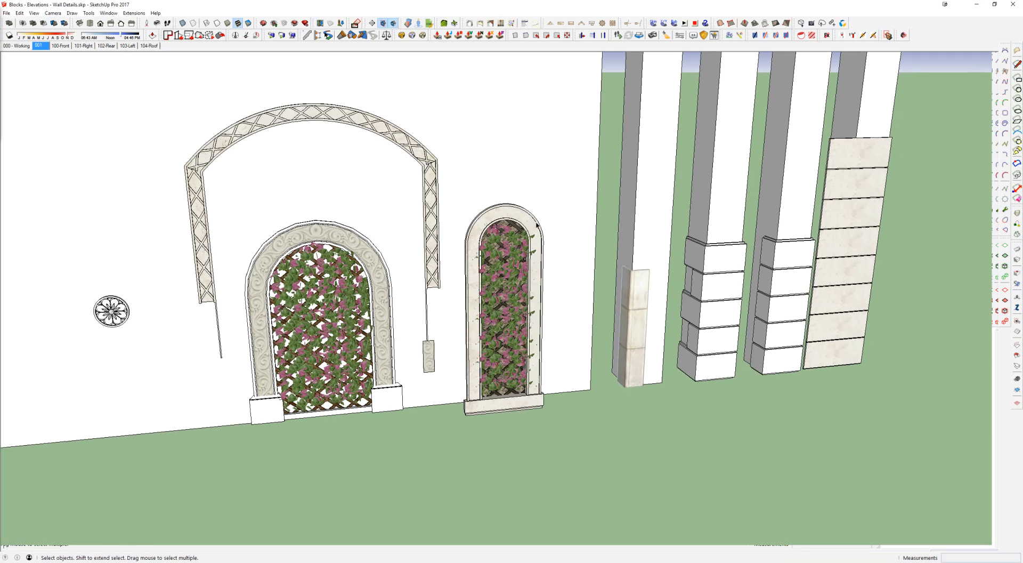
# In the Blocks - Elevations - Wall Details model, examine the arched openings and the staggered quoin blocks on the second column
pyautogui.moveTo(537, 226); pyautogui.dragTo(516, 290, button='middle')
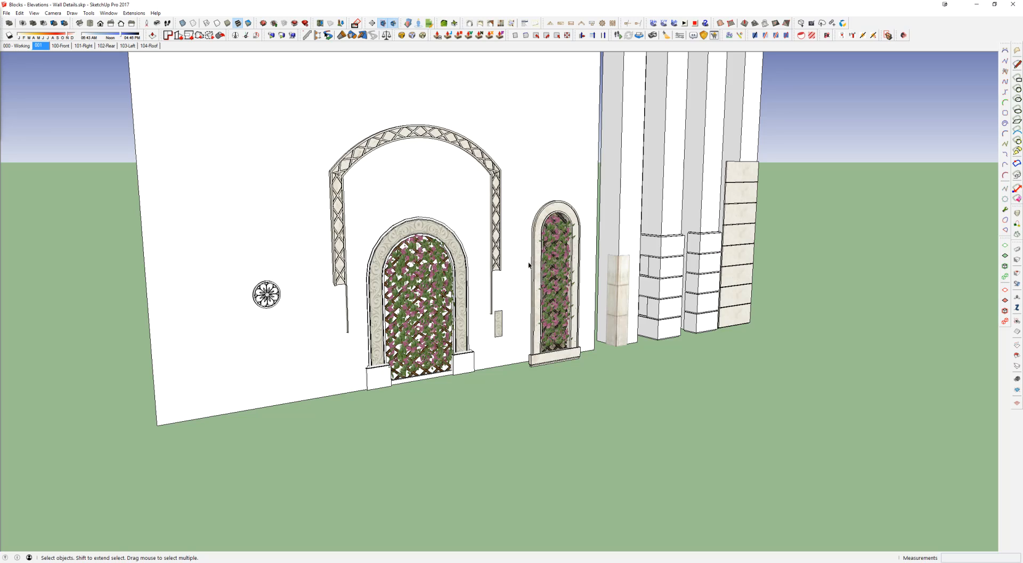
pyautogui.moveTo(556, 260); pyautogui.dragTo(517, 276, button='middle')
pyautogui.moveTo(615, 249)
pyautogui.keyDown('shift'); pyautogui.mouseDown(button='middle')
pyautogui.moveTo(415, 290)
pyautogui.moveTo(424, 302)
pyautogui.mouseUp(button='middle'); pyautogui.keyUp('shift')
pyautogui.scroll(3, 466, 300)
pyautogui.click(536, 288)
pyautogui.scroll(3, 531, 286)
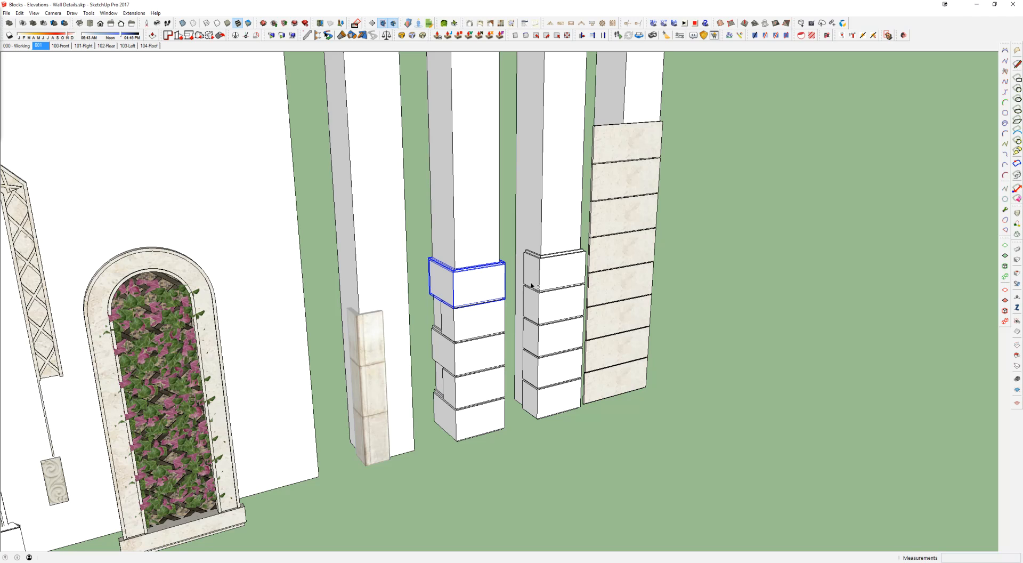
pyautogui.click(491, 323)
pyautogui.moveTo(415, 180); pyautogui.dragTo(527, 489)
pyautogui.scroll(5, 533, 282)
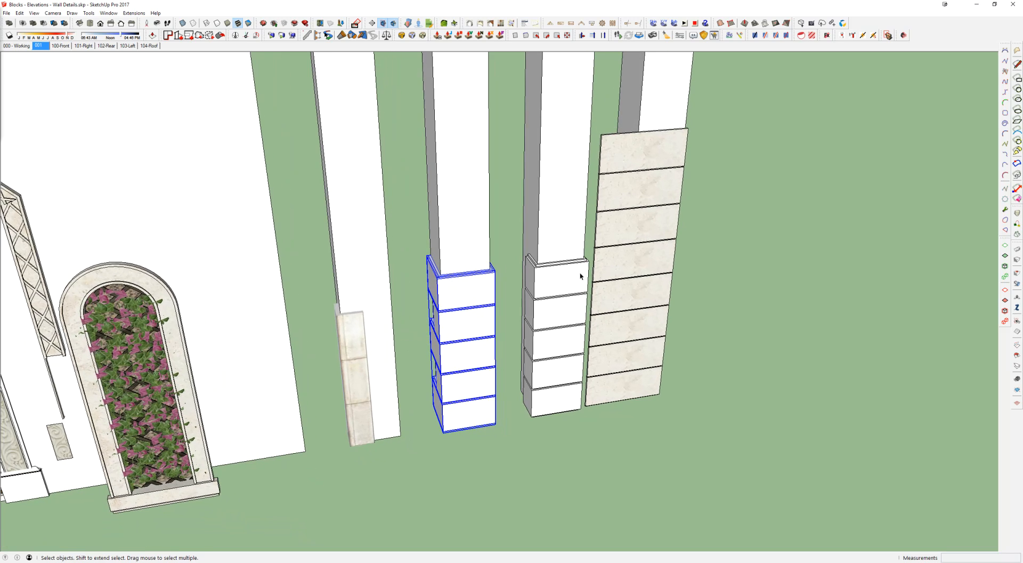
# Examine the plain, staggered and stone quoins, opening one plain block and viewing all of them from underneath
pyautogui.click(547, 279)
pyautogui.moveTo(557, 290); pyautogui.dragTo(596, 240, button='middle')
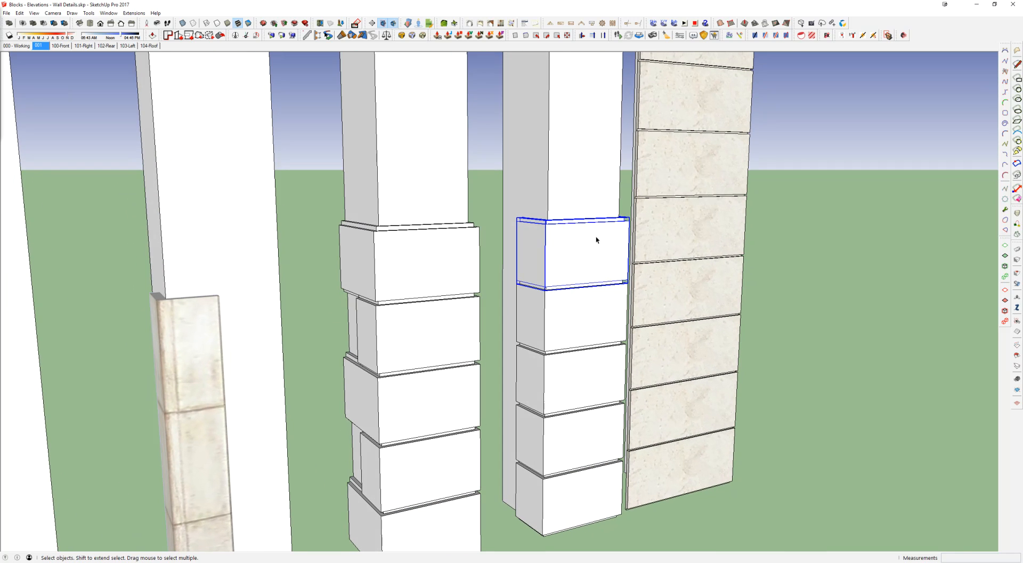
pyautogui.doubleClick(576, 260)
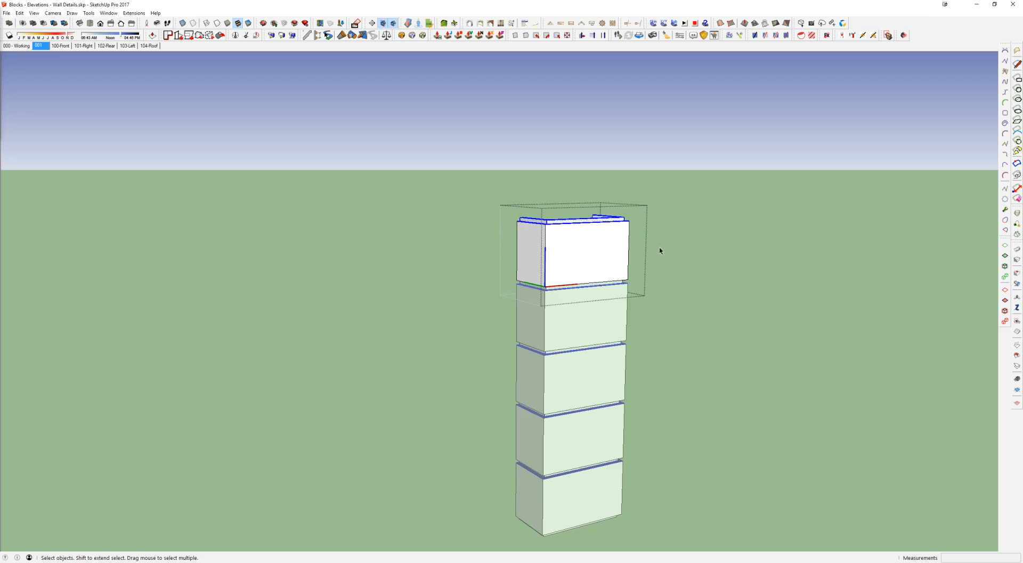
pyautogui.press('Escape')
pyautogui.moveTo(573, 252); pyautogui.dragTo(482, 336, button='middle')
pyautogui.click(427, 249)
pyautogui.scroll(-3, 426, 249)
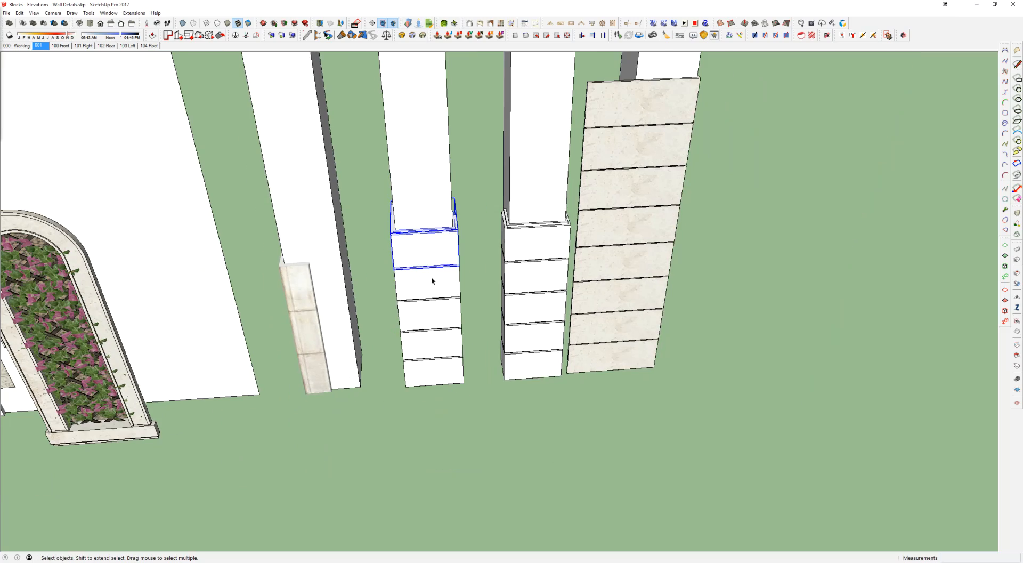
pyautogui.moveTo(575, 238); pyautogui.dragTo(562, 315, button='middle')
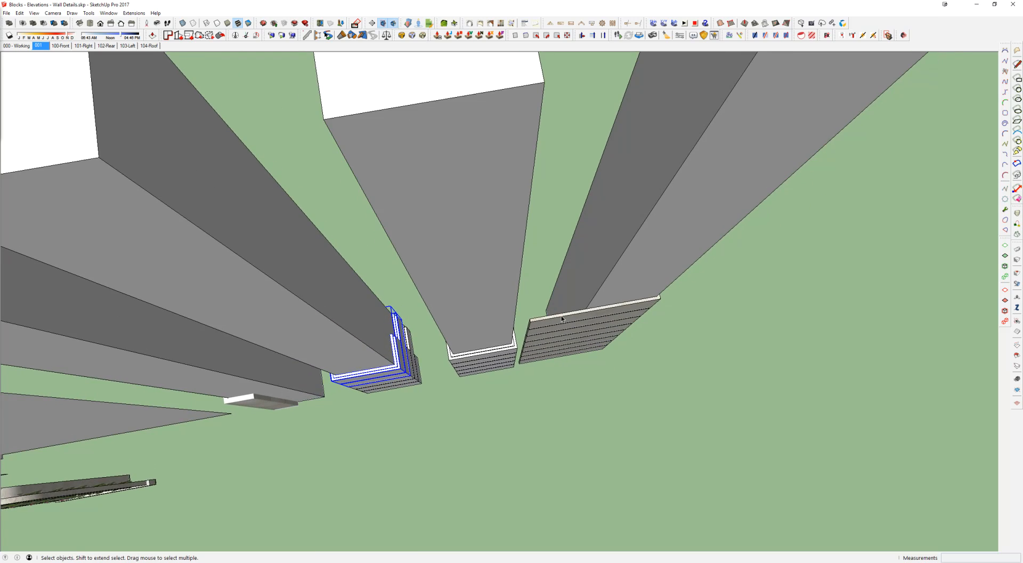
pyautogui.scroll(2, 485, 363)
pyautogui.moveTo(485, 363); pyautogui.dragTo(434, 278, button='middle')
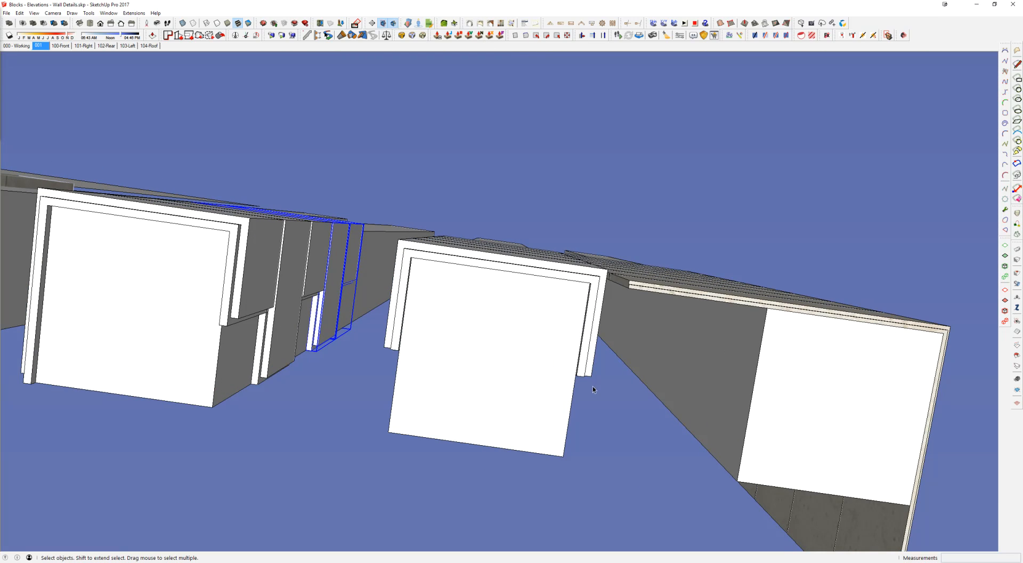
pyautogui.scroll(-2, 426, 289)
pyautogui.moveTo(480, 281); pyautogui.dragTo(379, 283, button='middle')
pyautogui.scroll(2, 447, 277)
pyautogui.click(295, 329)
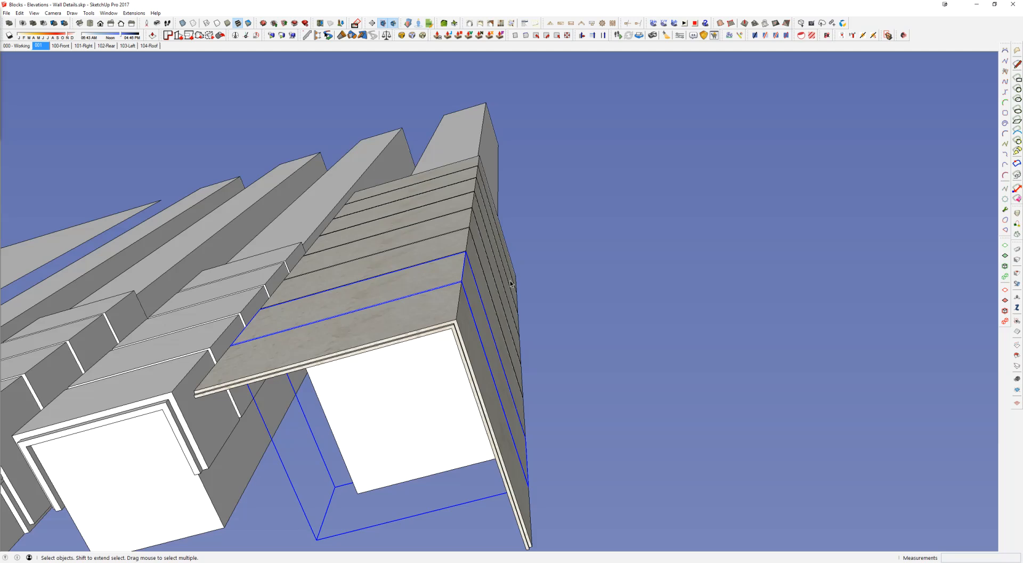
# Open a block of the last column's stone quoin and shorten one leg by moving its end about 3 3/4"
pyautogui.moveTo(467, 307); pyautogui.dragTo(585, 472, button='middle')
pyautogui.tripleClick(329, 375)
pyautogui.moveTo(179, 278); pyautogui.dragTo(323, 426)
pyautogui.press('m')
pyautogui.click(312, 371)
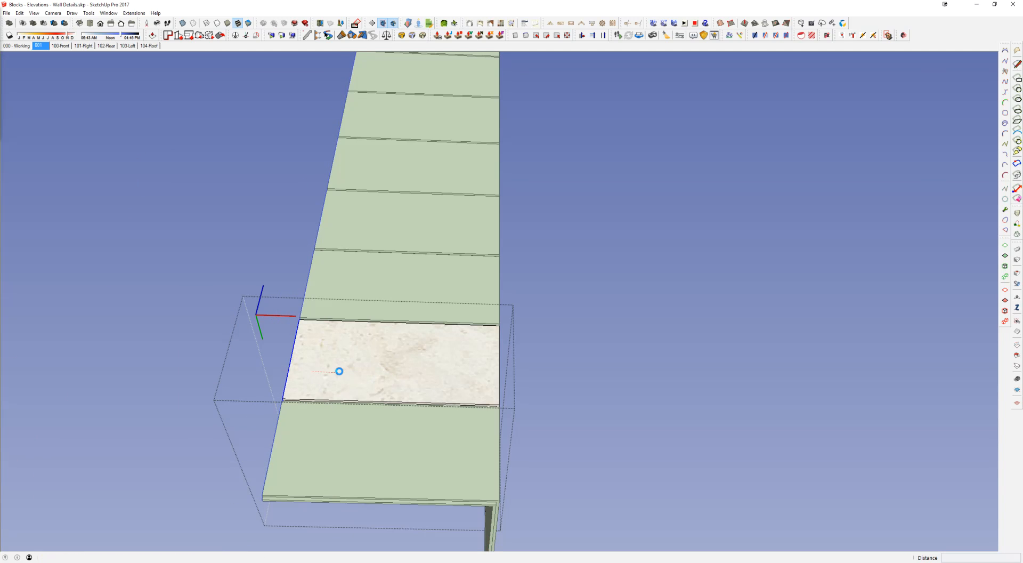
pyautogui.press('Escape')
pyautogui.click(289, 356)
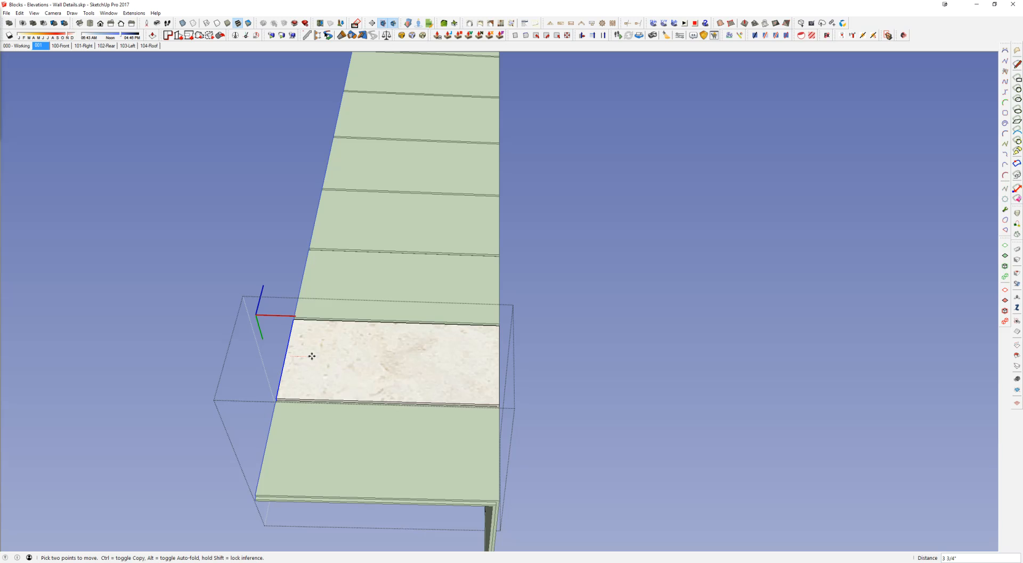
pyautogui.press('Return')
pyautogui.press('space')
pyautogui.press('Escape')
# Select four blocks of the stone quoin and mirror them with the Scale tool
pyautogui.moveTo(347, 352); pyautogui.dragTo(287, 421, button='middle')
pyautogui.scroll(-3, 422, 399)
pyautogui.keyDown('ctrl'); pyautogui.click(456, 413); pyautogui.keyUp('ctrl')
pyautogui.keyDown('ctrl'); pyautogui.click(451, 319); pyautogui.keyUp('ctrl')
pyautogui.keyDown('ctrl'); pyautogui.click(460, 265); pyautogui.keyUp('ctrl')
pyautogui.keyDown('ctrl'); pyautogui.click(462, 192); pyautogui.keyUp('ctrl')
pyautogui.moveTo(463, 193); pyautogui.dragTo(474, 278, button='middle')
pyautogui.press('s')
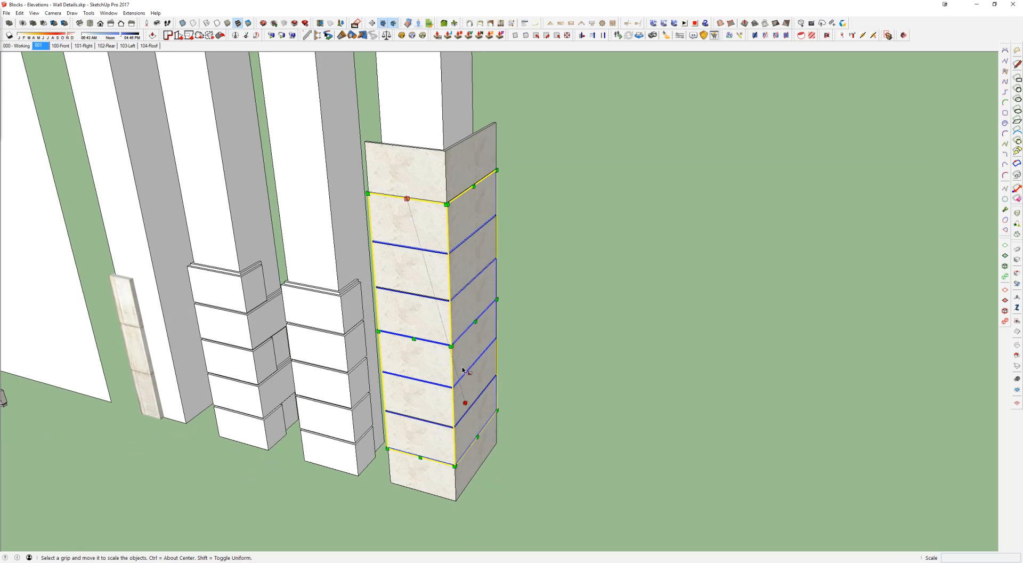
pyautogui.moveTo(463, 293); pyautogui.dragTo(446, 311)
pyautogui.press('Return')
# Rotate the four mirrored stone blocks about the column corner so their legs wrap both of its faces
pyautogui.press('q')
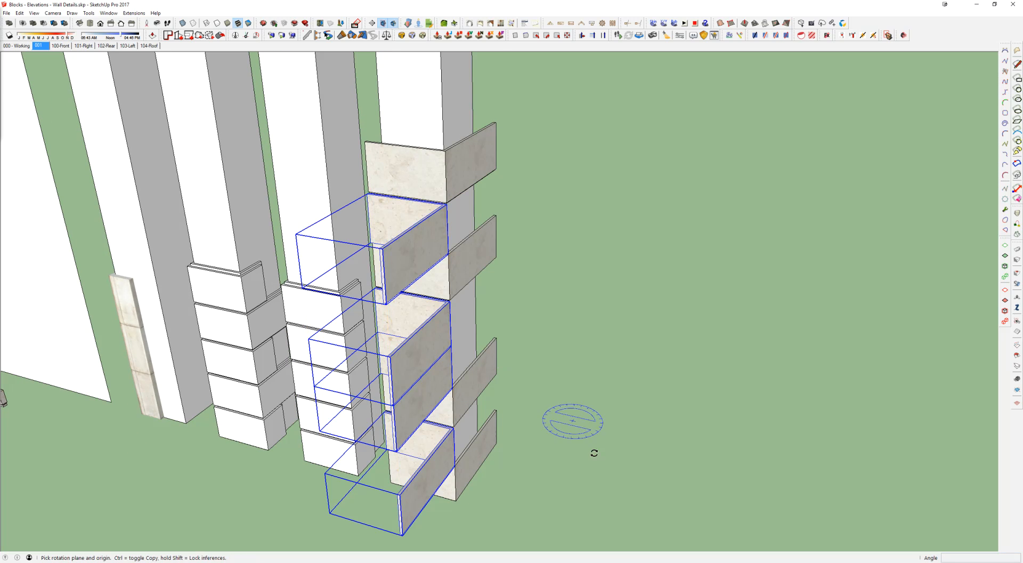
pyautogui.scroll(4, 451, 429)
pyautogui.scroll(2, 451, 429)
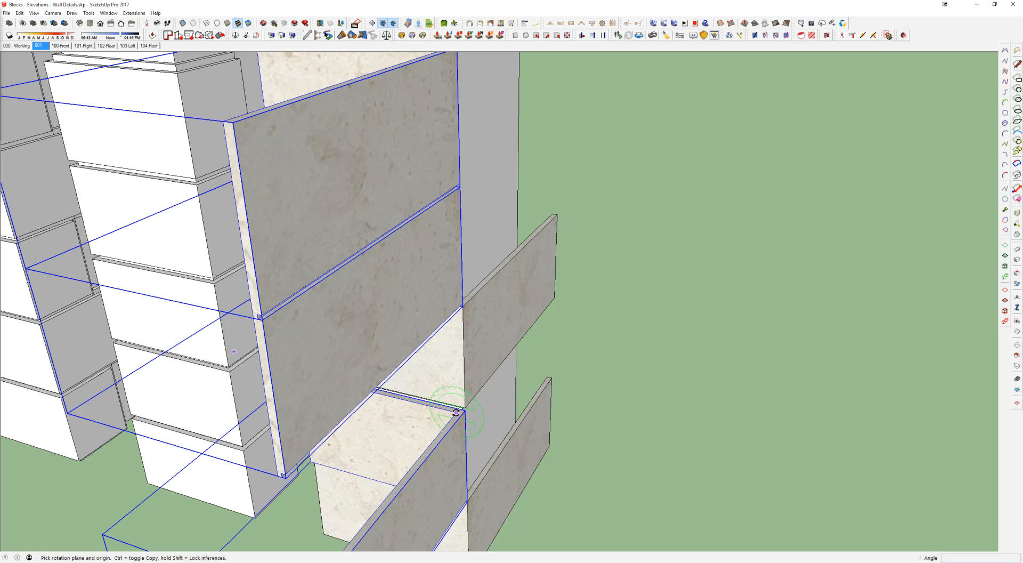
pyautogui.click(458, 411)
pyautogui.click(435, 407)
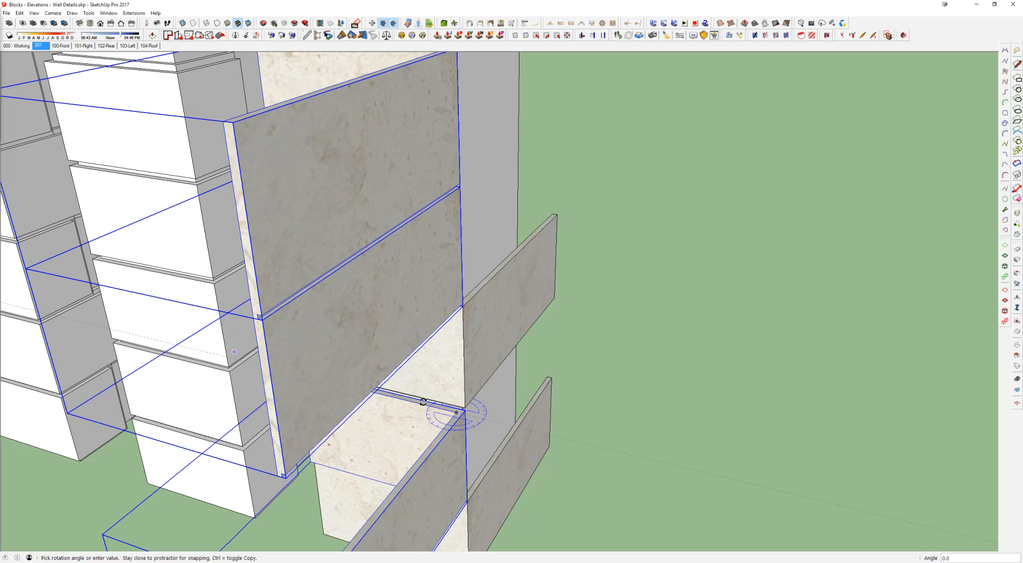
pyautogui.click(421, 399)
# Move the four rotated stone blocks so their outer corner lines up with the corner of the remaining blocks
pyautogui.press('m')
pyautogui.scroll(3, 427, 405)
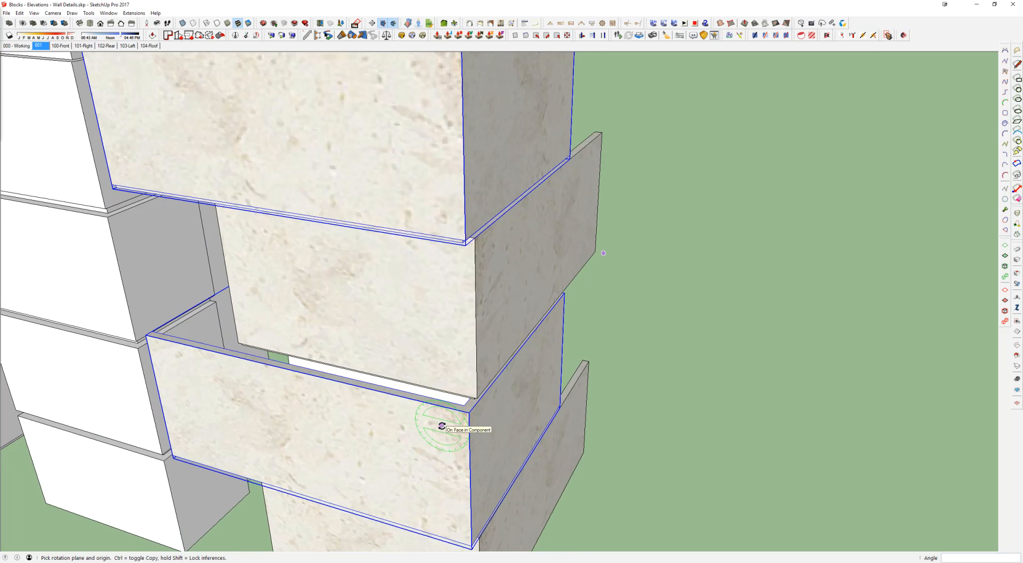
pyautogui.click(472, 396)
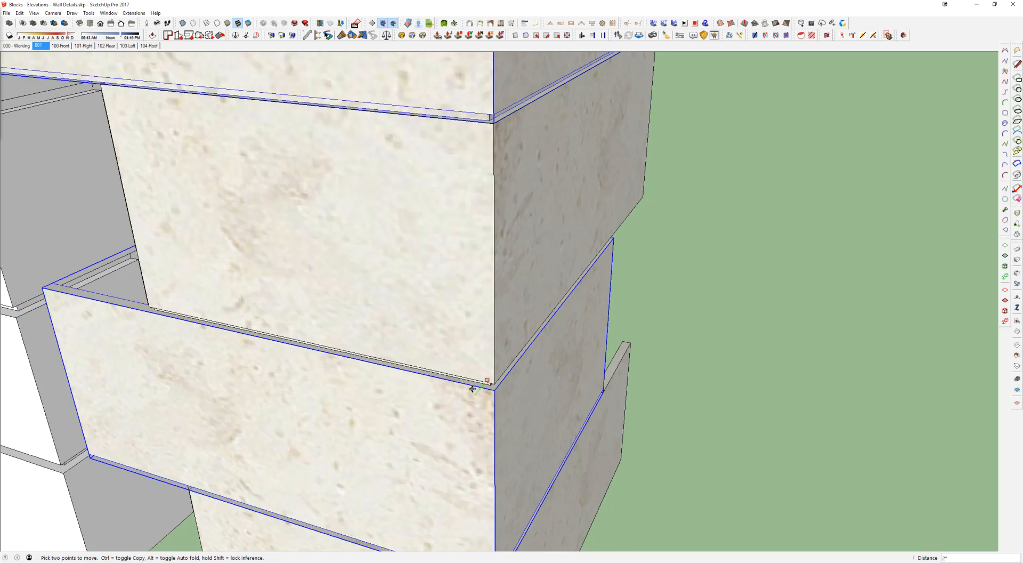
pyautogui.scroll(2, 471, 401)
pyautogui.moveTo(482, 393); pyautogui.dragTo(512, 239, button='middle')
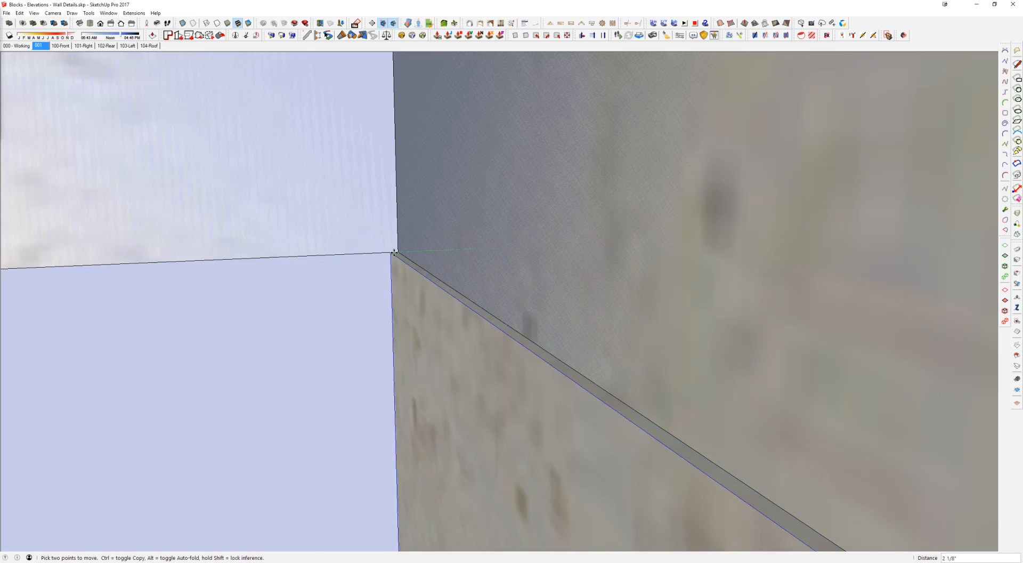
pyautogui.click(398, 249)
# Open a block in the lower part of the stone quoin, extend its longer leg outward and close the block
pyautogui.moveTo(398, 250); pyautogui.dragTo(55, 296, button='middle')
pyautogui.scroll(-6, 439, 404)
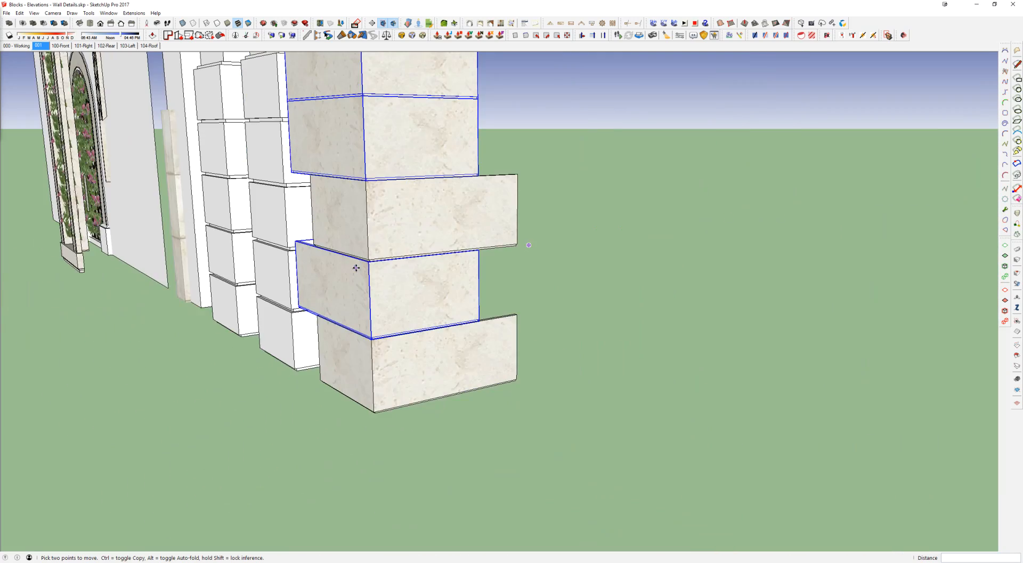
pyautogui.moveTo(439, 404); pyautogui.dragTo(497, 269, button='middle')
pyautogui.click(498, 270)
pyautogui.scroll(1, 509, 357)
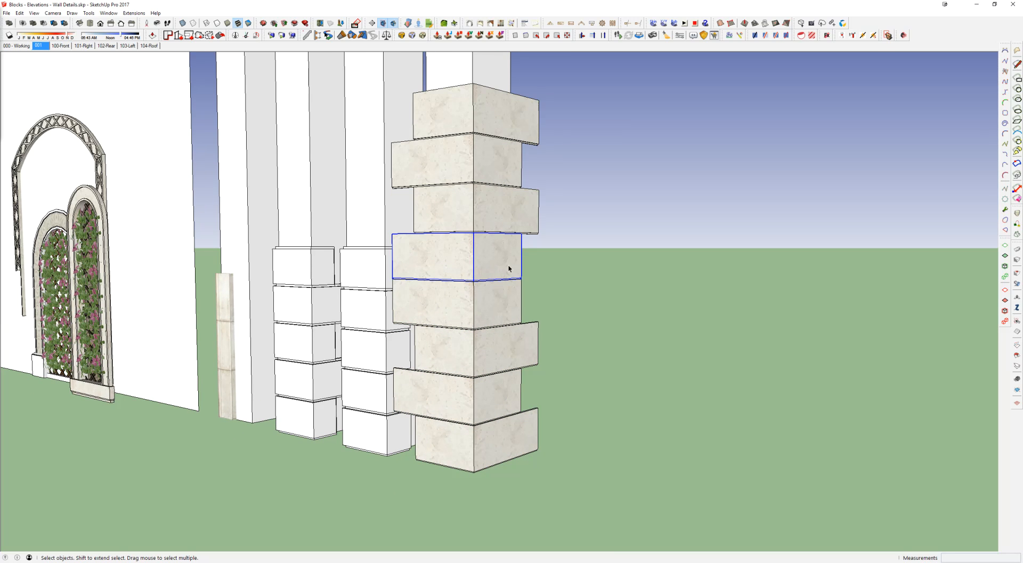
pyautogui.doubleClick(519, 344)
pyautogui.press('m')
pyautogui.click(537, 368)
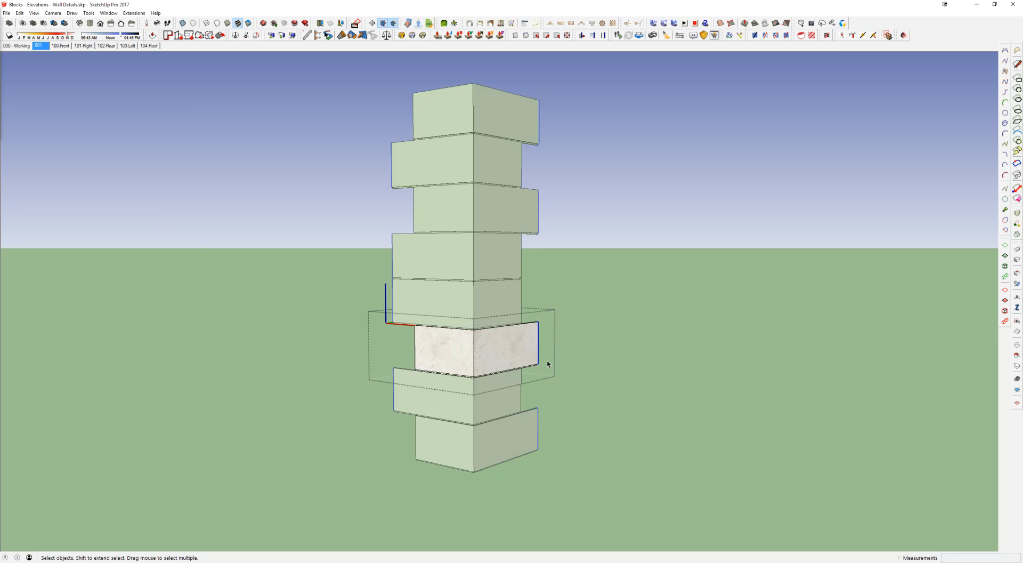
pyautogui.click(594, 354)
pyautogui.press('Escape')
# Copy the upper four blocks of the stone quoin and paste them into the house model beside the one-story wing's outer corner
pyautogui.moveTo(514, 348); pyautogui.dragTo(562, 368, button='middle')
pyautogui.click(557, 125)
pyautogui.keyDown('shift'); pyautogui.click(528, 166); pyautogui.keyUp('shift')
pyautogui.keyDown('shift'); pyautogui.click(541, 205); pyautogui.keyUp('shift')
pyautogui.keyDown('shift'); pyautogui.click(529, 259); pyautogui.keyUp('shift')
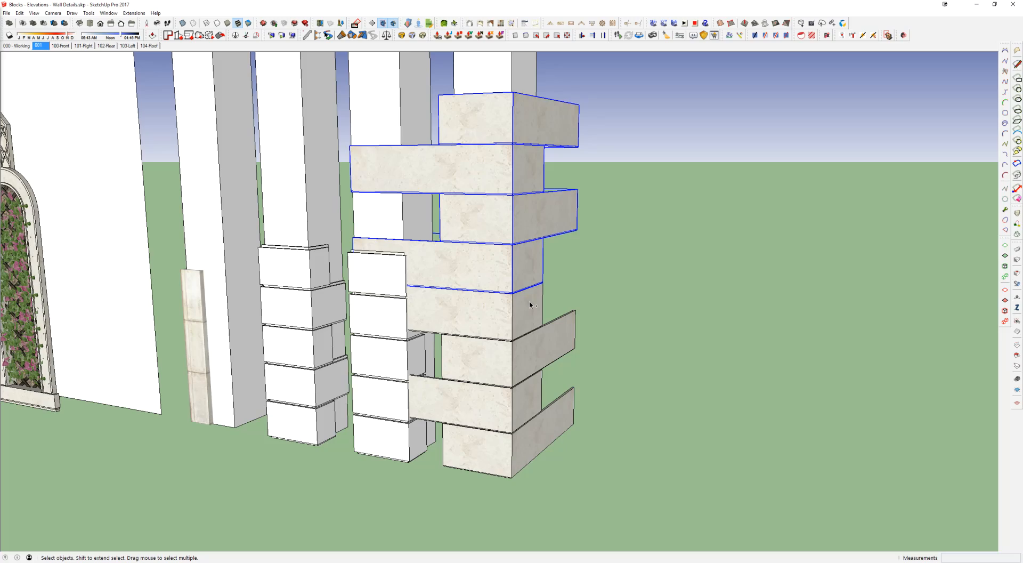
pyautogui.hotkey('alt', 'Tab')
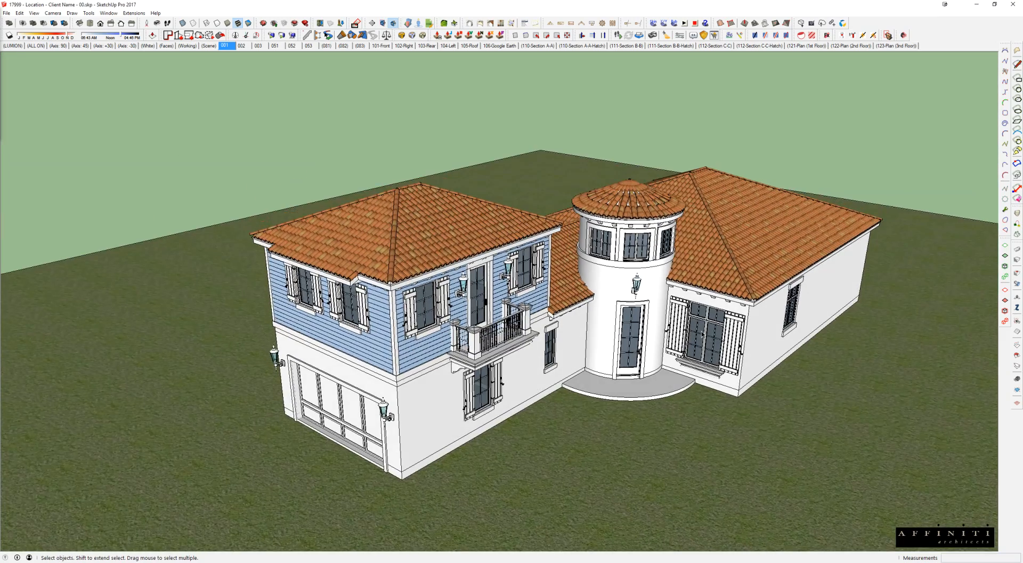
pyautogui.moveTo(480, 405); pyautogui.dragTo(55, 404, button='middle')
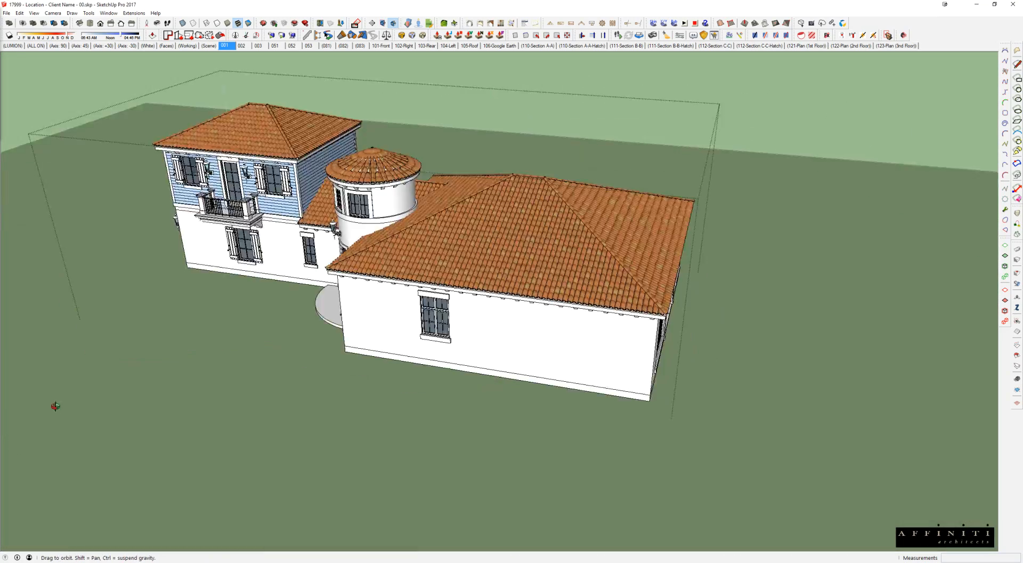
pyautogui.scroll(5, 579, 389)
pyautogui.hotkey('ctrl', 'v')
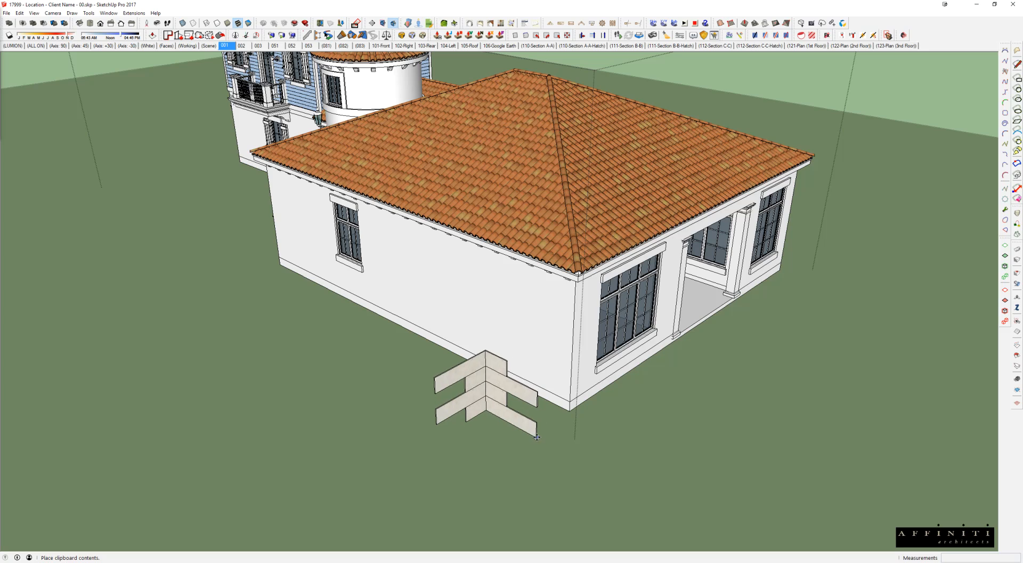
pyautogui.click(511, 432)
# Rotate the pasted quoin blocks 180 degrees so their outside corner faces away from the house
pyautogui.press('q')
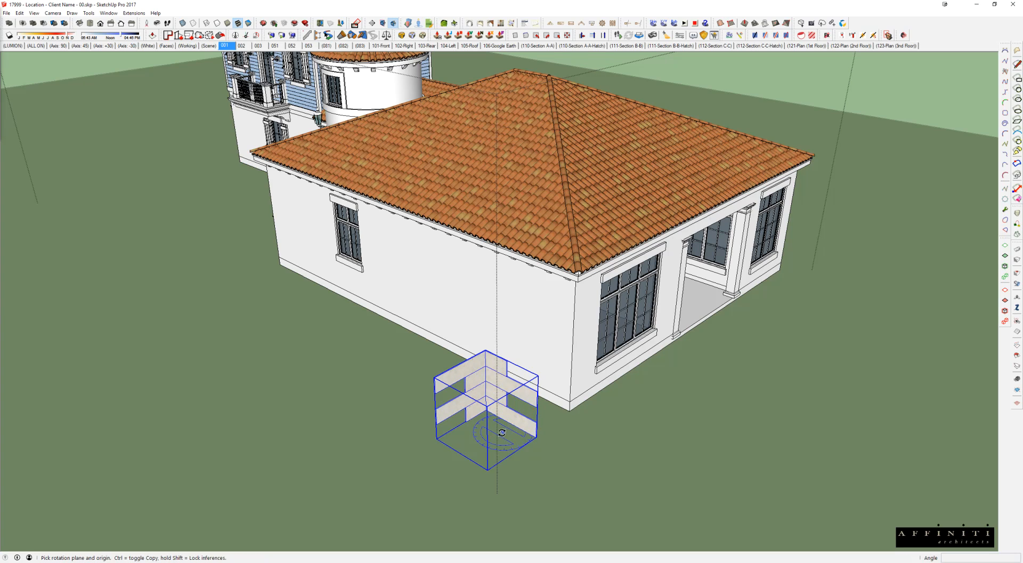
pyautogui.click(503, 432)
pyautogui.click(468, 445)
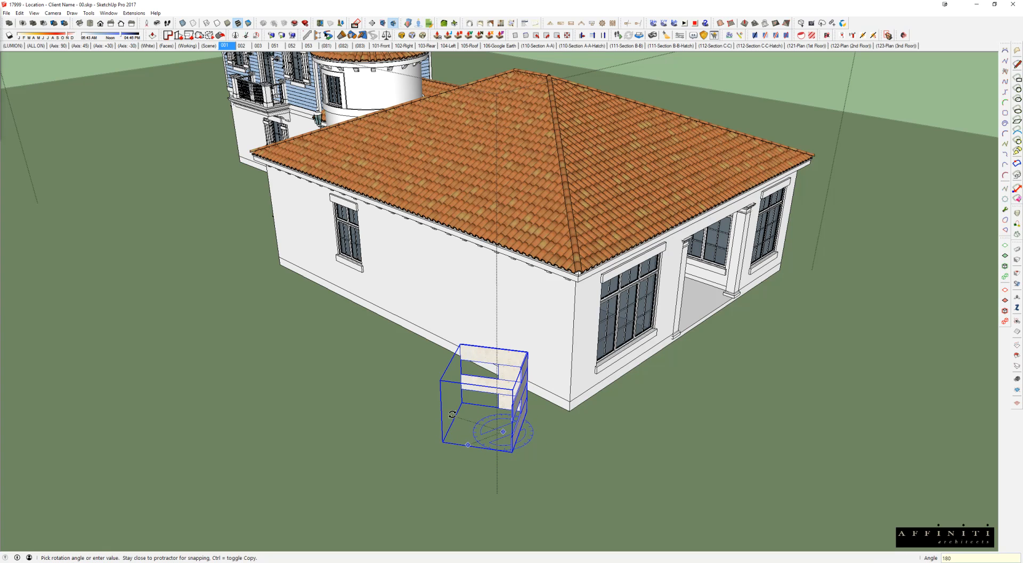
pyautogui.click(452, 414)
# Move the quoin by its top corner onto the outer corner of the one-story wing's wall
pyautogui.press('m')
pyautogui.scroll(6, 533, 373)
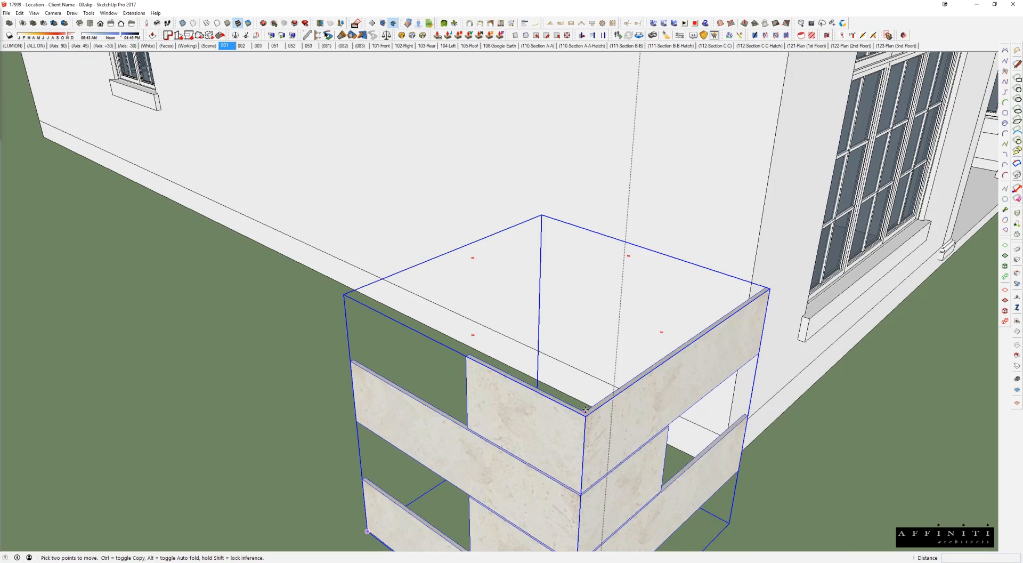
pyautogui.click(586, 411)
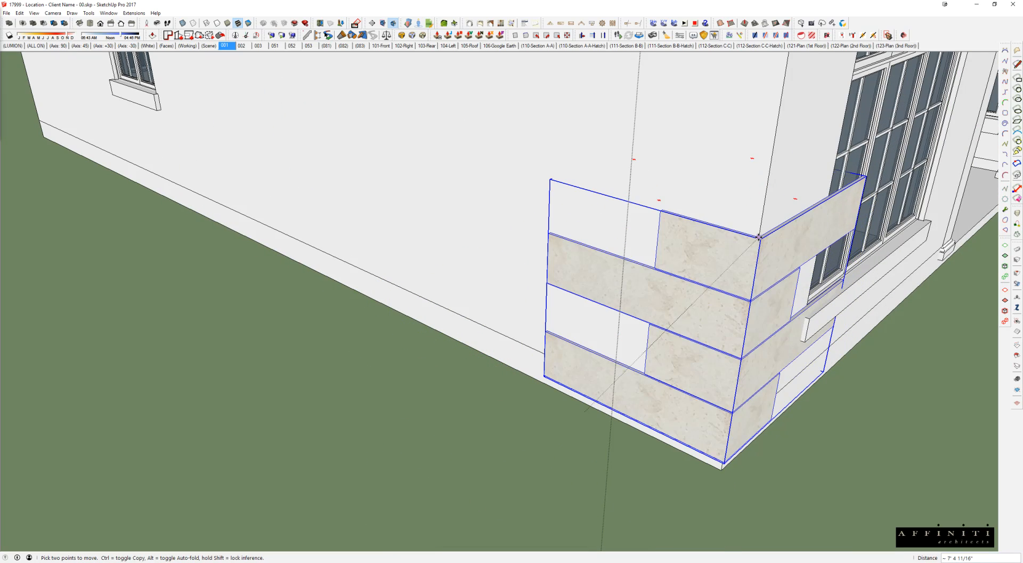
pyautogui.click(759, 236)
pyautogui.scroll(3, 740, 441)
pyautogui.scroll(-5, 740, 441)
# Open the quoin for editing and shorten the legs of its stone blocks along the walls with the Move tool
pyautogui.press('space')
pyautogui.doubleClick(481, 233)
pyautogui.click(494, 239)
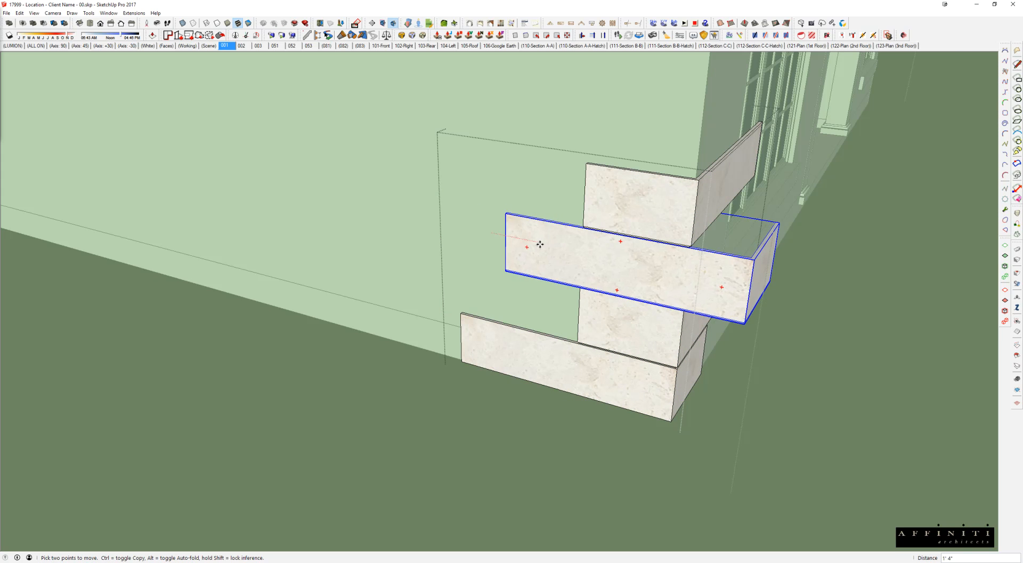
pyautogui.doubleClick(501, 239)
pyautogui.press('m')
pyautogui.click(486, 237)
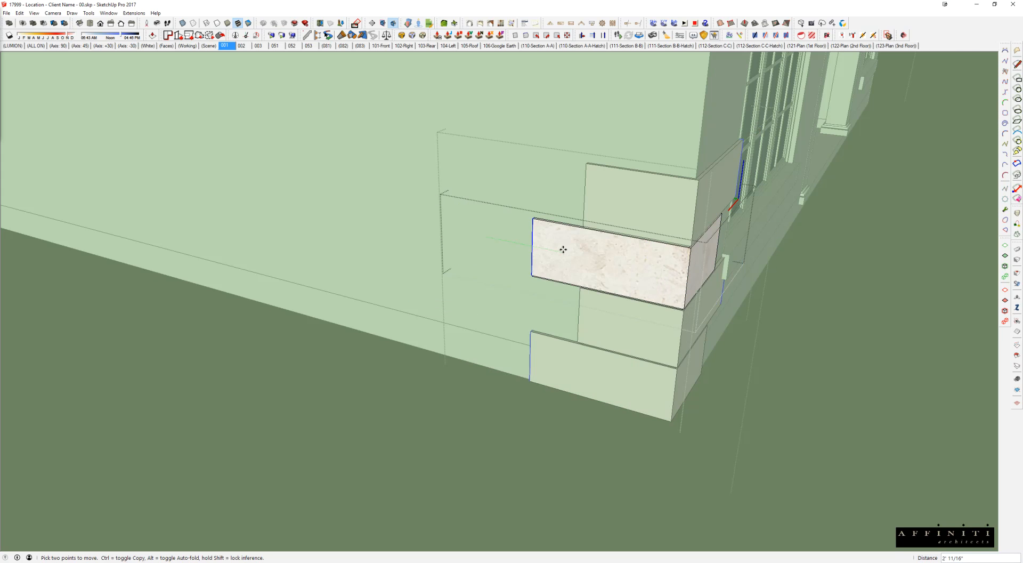
pyautogui.click(584, 255)
pyautogui.press('space')
pyautogui.hotkey('ctrl', 'z')
pyautogui.moveTo(570, 142); pyautogui.dragTo(640, 261)
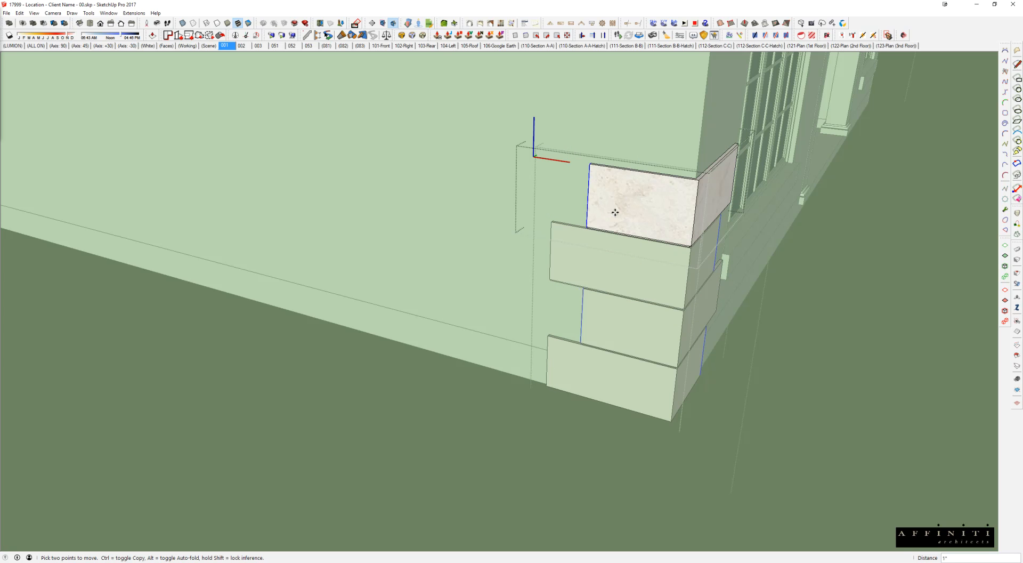
pyautogui.moveTo(633, 245); pyautogui.dragTo(479, 223, button='middle')
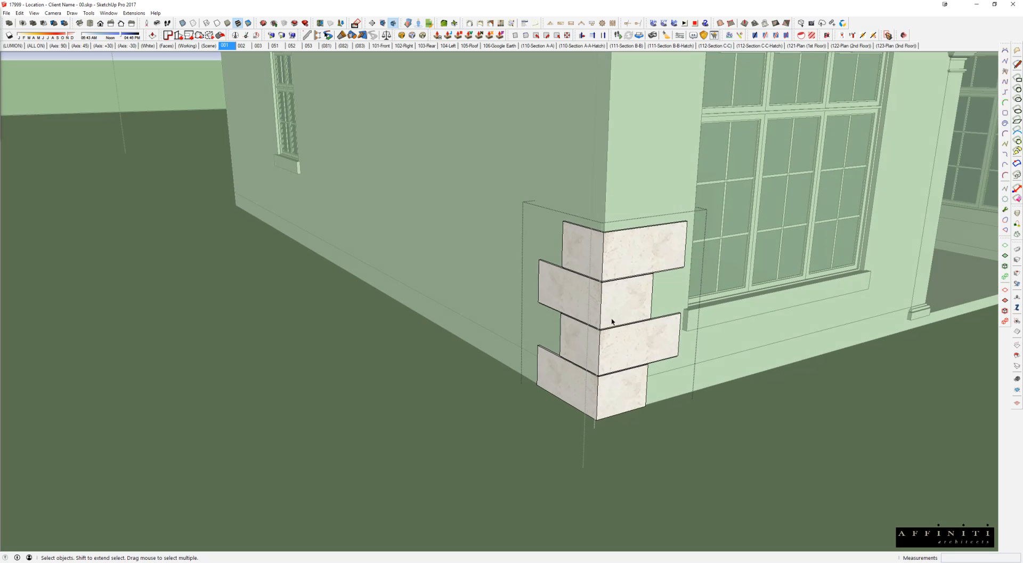
# Select all four blocks of the corner quoin and copy them straight up to stack above the originals
pyautogui.click(622, 264)
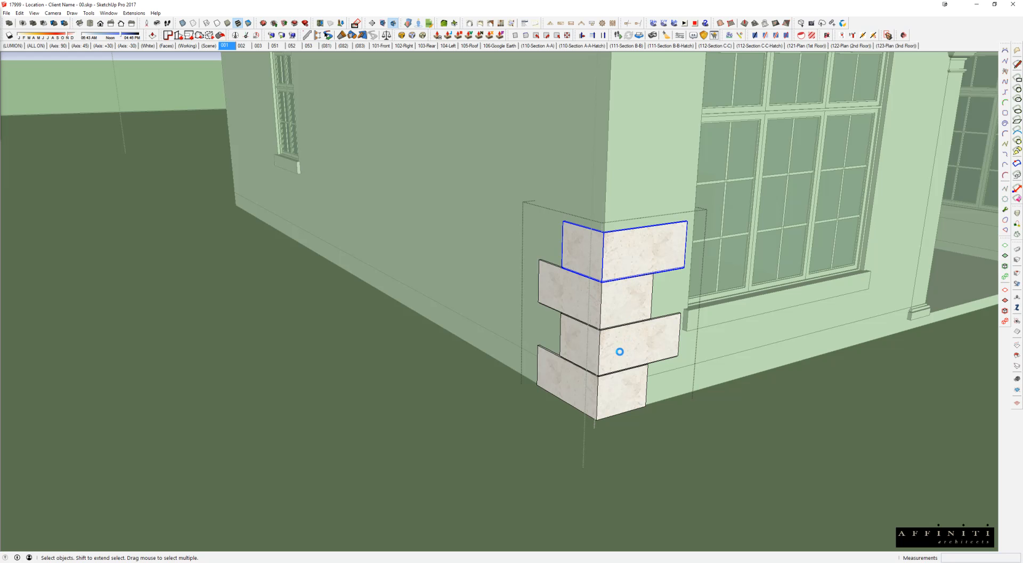
pyautogui.keyDown('shift'); pyautogui.click(628, 387); pyautogui.keyUp('shift')
pyautogui.scroll(2, 634, 397)
pyautogui.press('m')
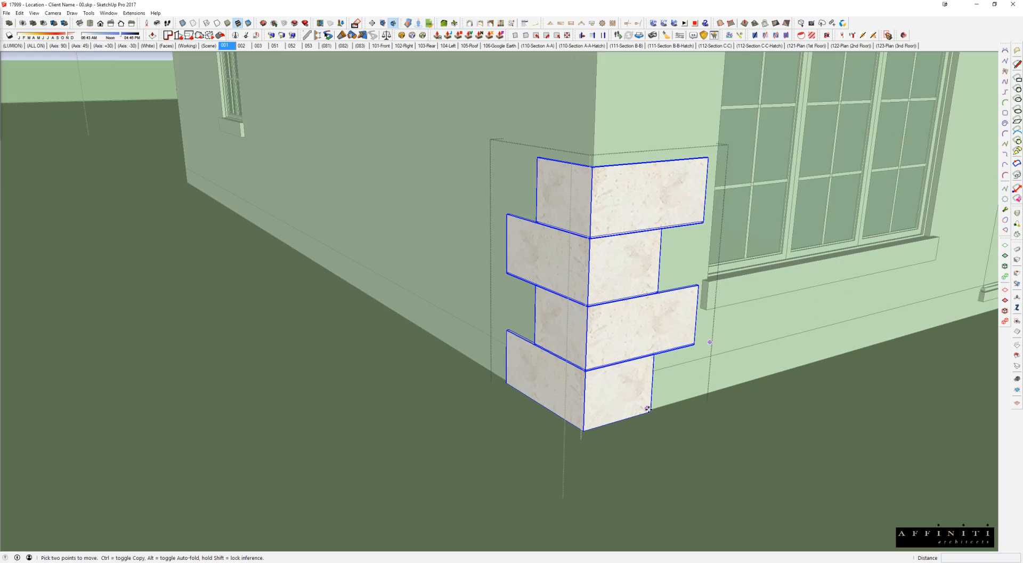
pyautogui.click(638, 413)
pyautogui.press('ctrl')
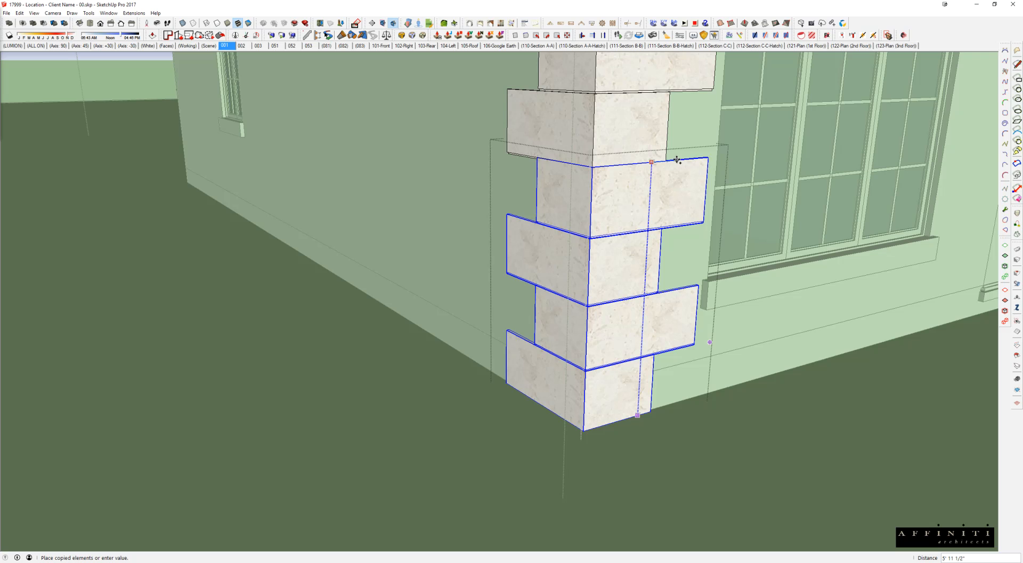
pyautogui.click(676, 160)
# Adjust the copied blocks vertically so the lowest one sits directly on top of the original stack
pyautogui.scroll(4, 656, 165)
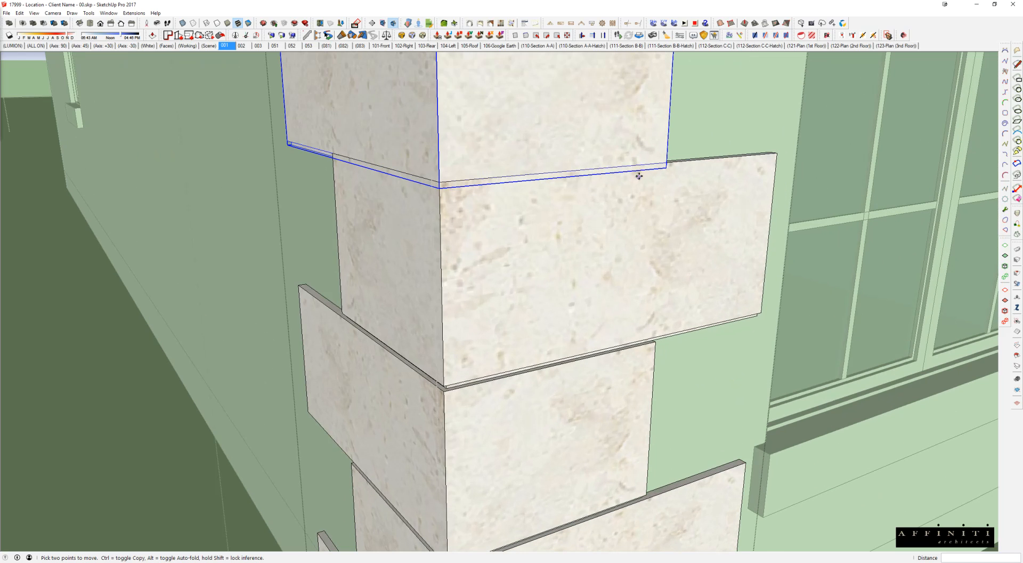
pyautogui.click(665, 146)
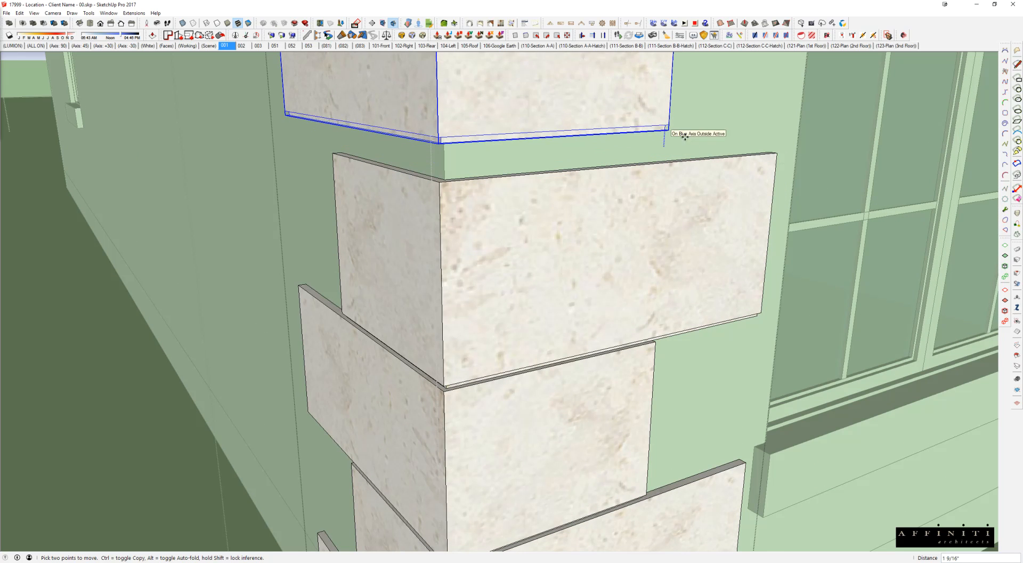
pyautogui.click(567, 174)
pyautogui.moveTo(566, 174)
pyautogui.mouseDown(button='middle')
pyautogui.moveTo(525, 257)
pyautogui.moveTo(395, 268)
pyautogui.mouseUp(button='middle')
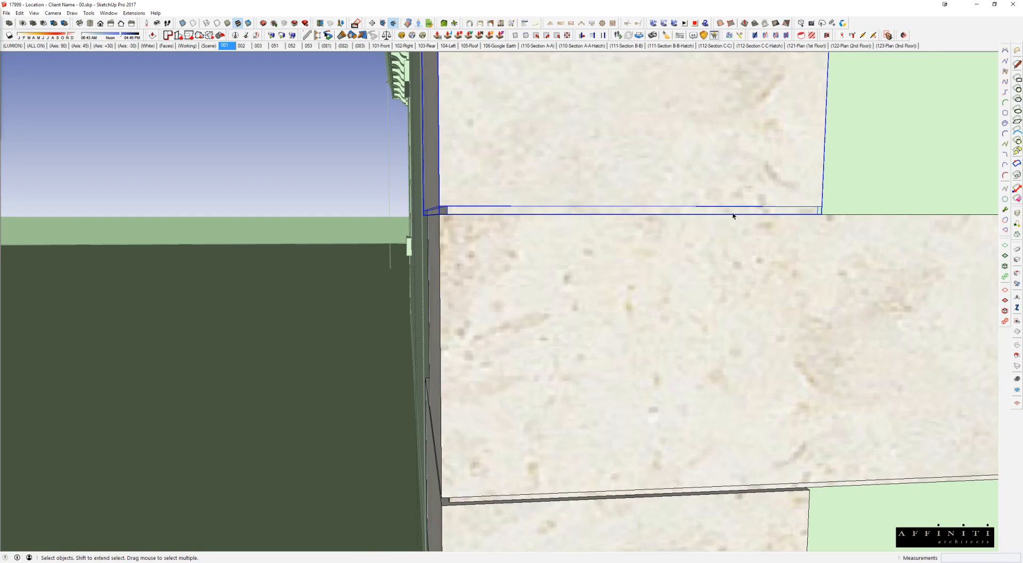
pyautogui.scroll(-8, 733, 215)
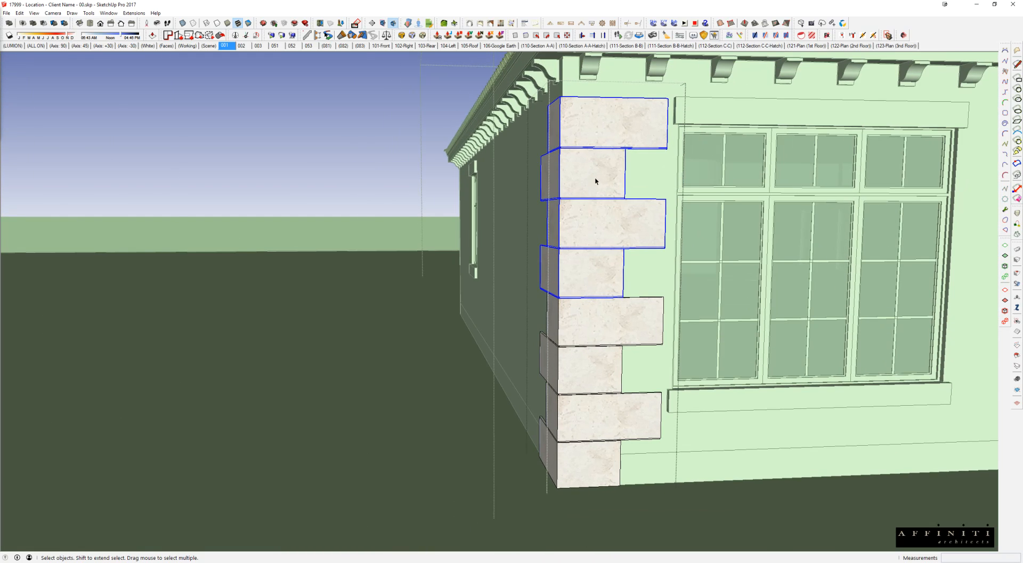
# Select the top two quoin blocks and copy them upward to continue the corner to the eaves
pyautogui.moveTo(580, 173); pyautogui.dragTo(579, 173)
pyautogui.press('m')
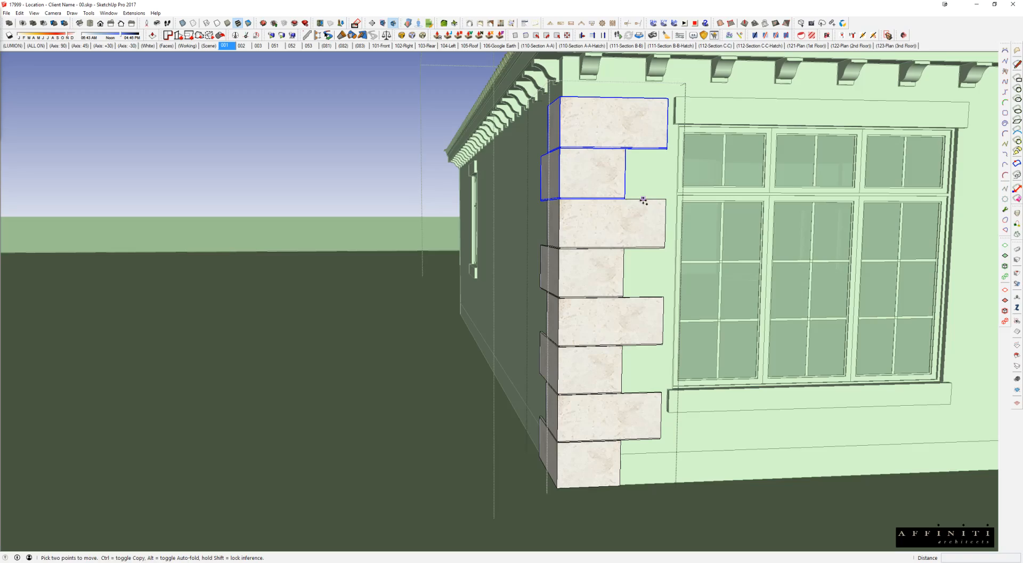
pyautogui.click(667, 99)
pyautogui.keyDown('shift'); pyautogui.moveTo(667, 100); pyautogui.dragTo(656, 187, button='middle'); pyautogui.keyUp('shift')
pyautogui.press('space')
# Examine the SketchUp library collections folder, including Blocks - Elevations - Wall Details.skp, and return to the house model
pyautogui.click(224, 46)
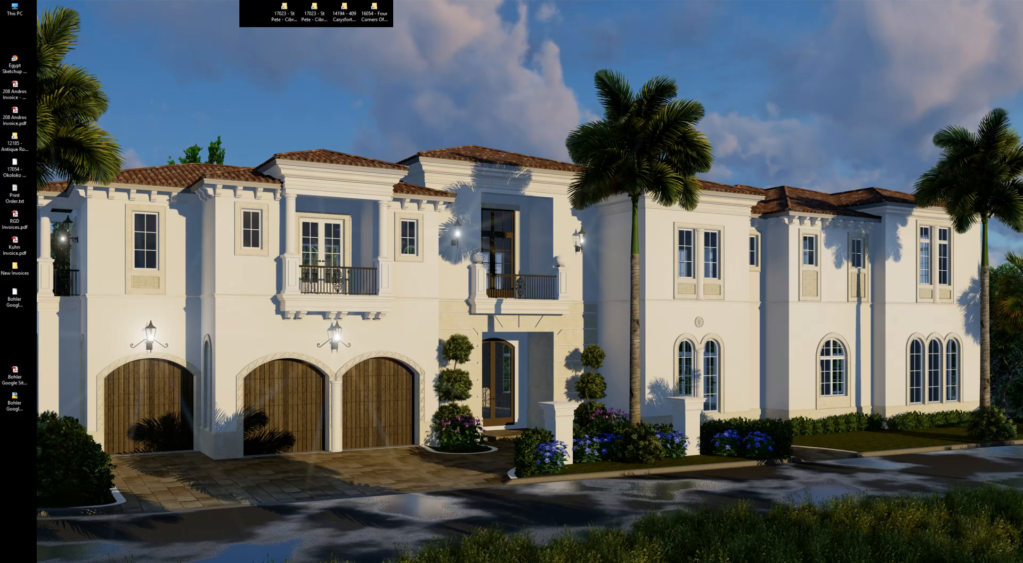
pyautogui.moveTo(0, 181); pyautogui.dragTo(447, 156)
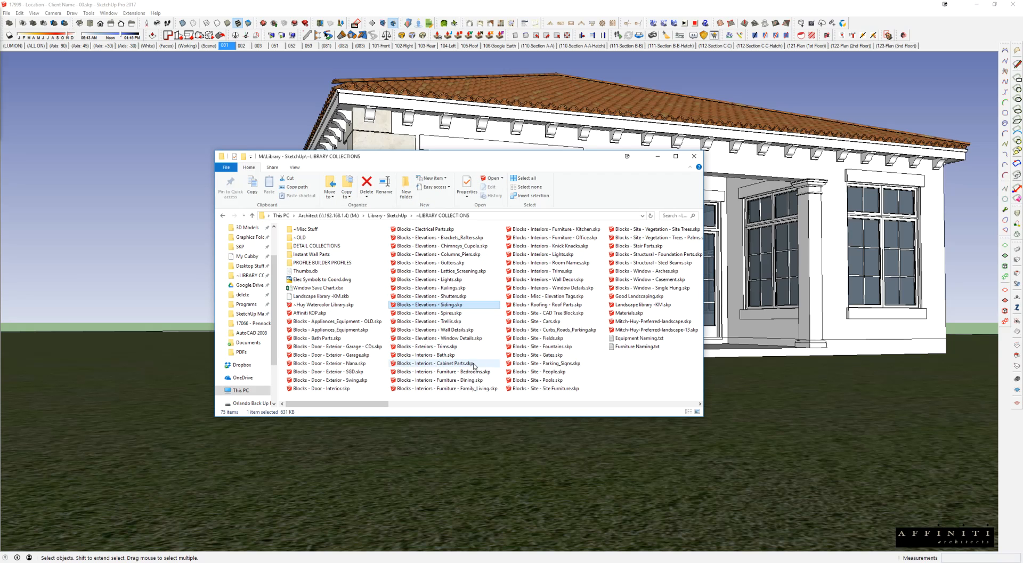
pyautogui.click(409, 329)
pyautogui.click(441, 331)
pyautogui.press('Escape')
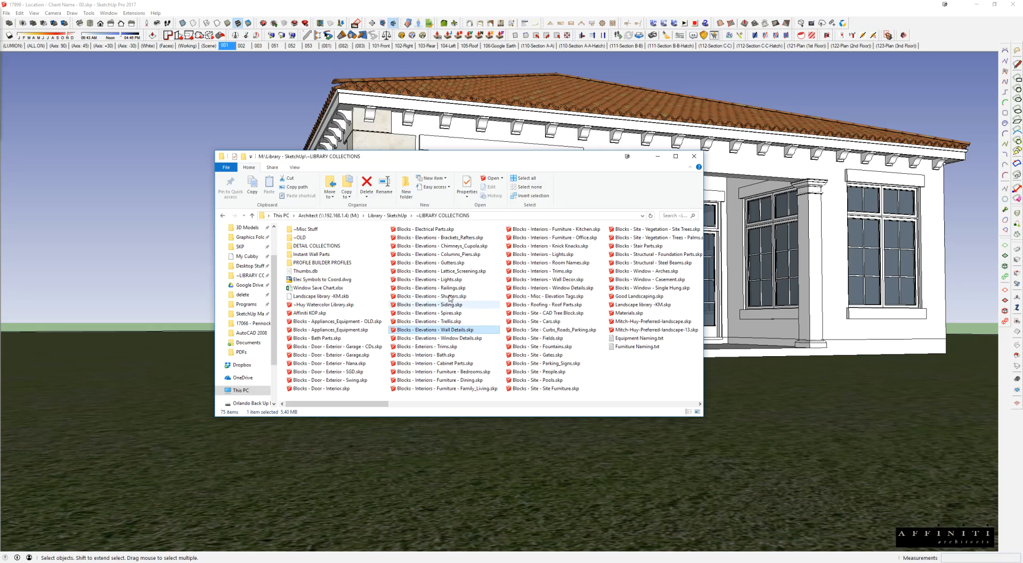
pyautogui.click(471, 147)
# Examine the house exterior from the side and front with its siding and new stone corner quoin
pyautogui.moveTo(448, 174); pyautogui.dragTo(820, 269, button='middle')
pyautogui.click(819, 269)
pyautogui.scroll(-5, 819, 270)
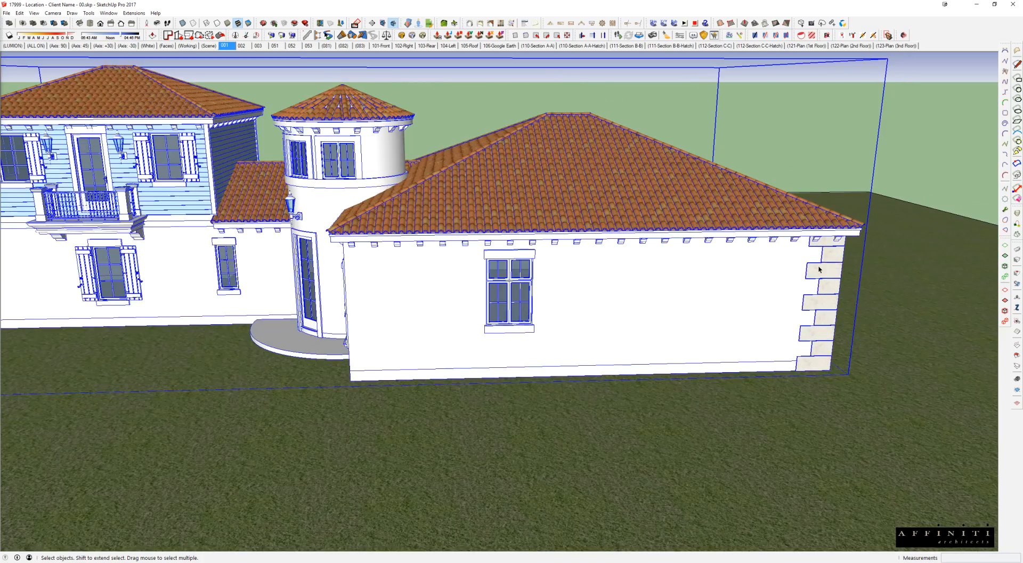
pyautogui.moveTo(746, 269); pyautogui.dragTo(581, 311, button='middle')
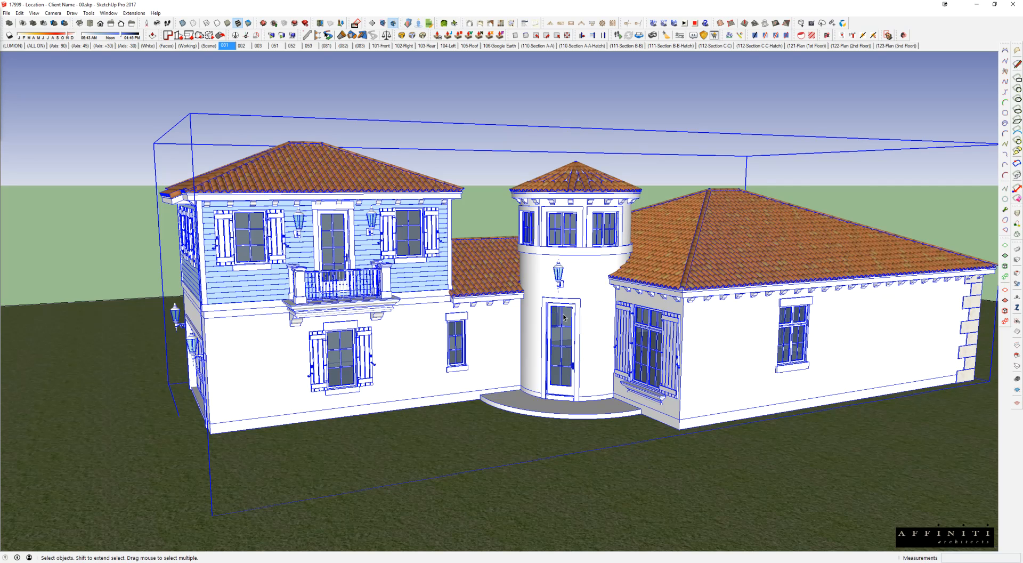
pyautogui.click(516, 110)
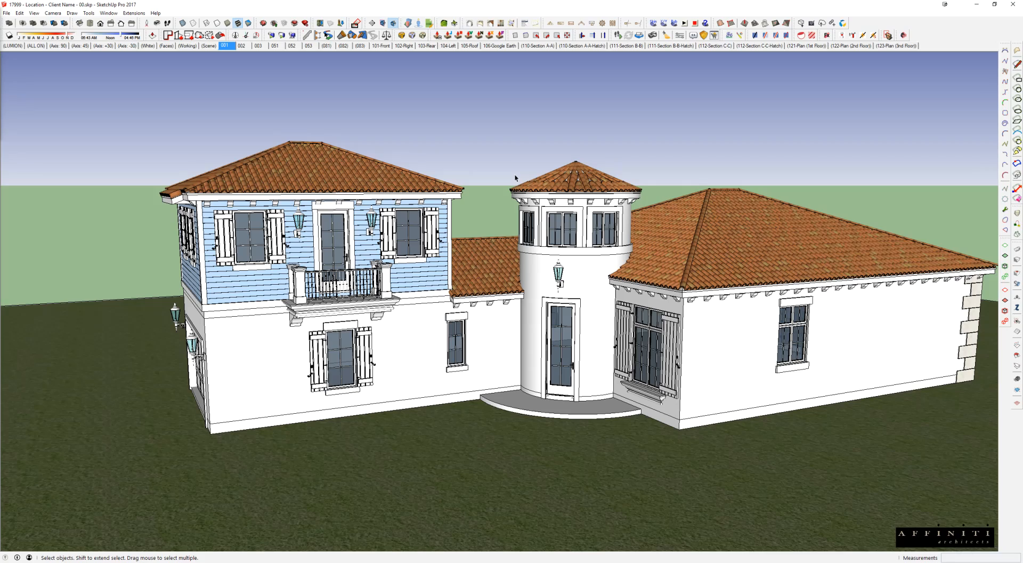
pyautogui.moveTo(593, 318); pyautogui.dragTo(638, 276, button='middle')
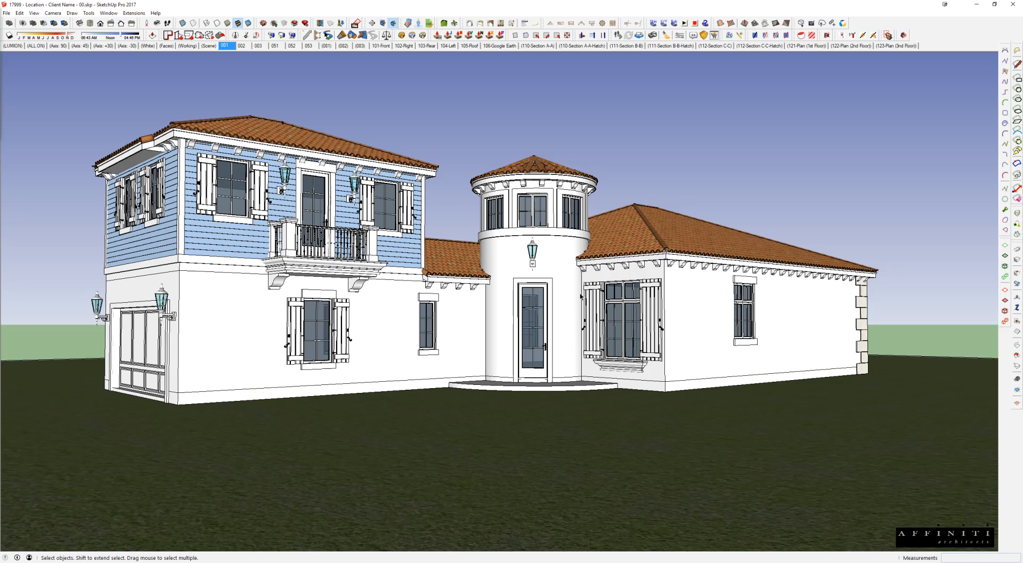